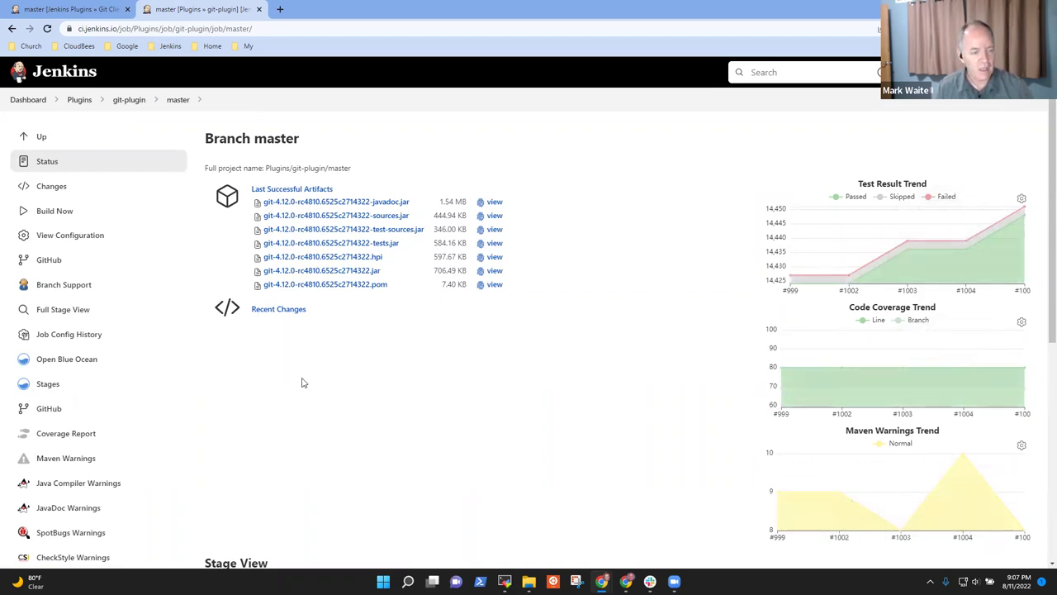
Step: Review the trend charts, stage view and build history of the git-plugin master branch
scroll(366, 419, down, 3)
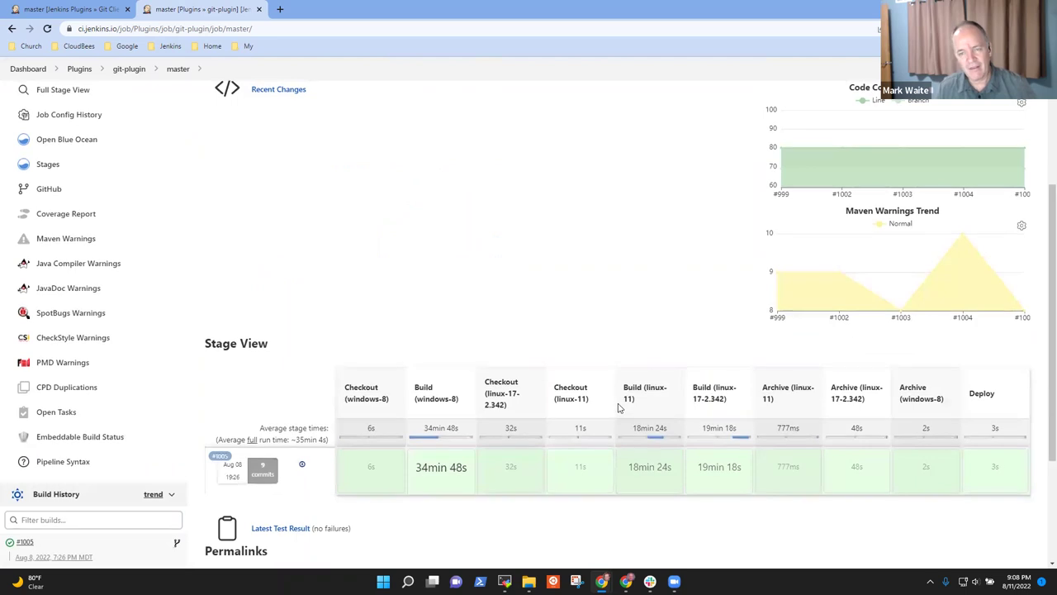
scroll(616, 410, up, 3)
scroll(254, 458, down, 5)
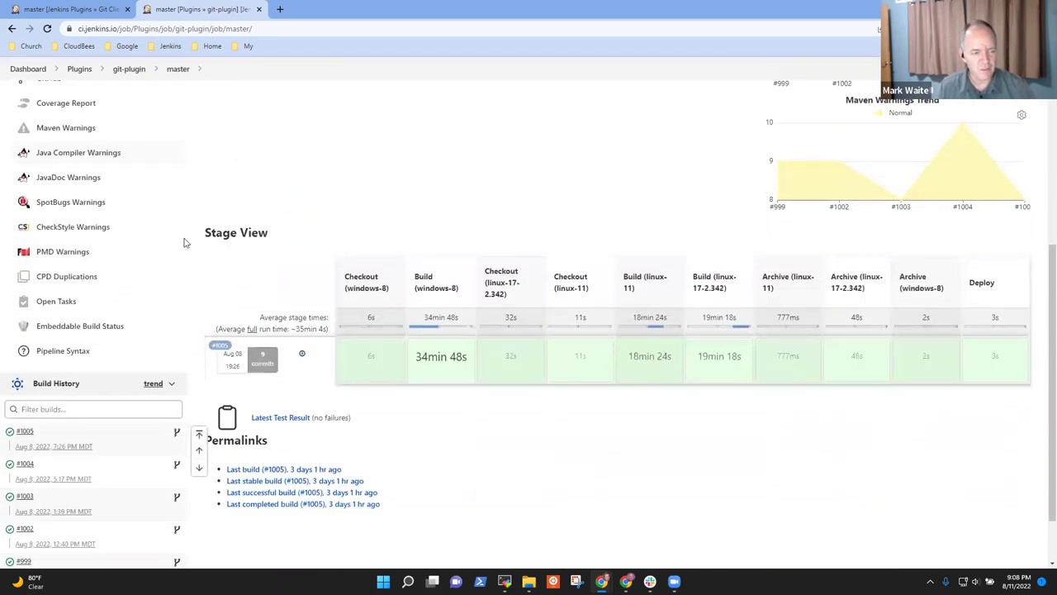
scroll(473, 259, up, 1)
scroll(473, 259, up, 1)
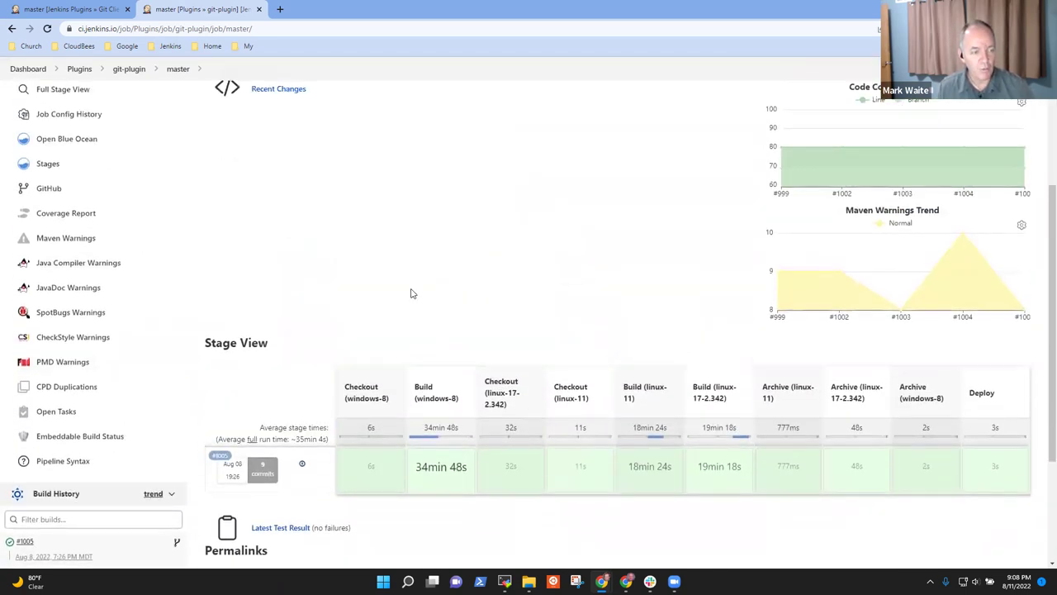
Step: Open the branch's coverage report and examine the total coverage overview, including the line coverage
click(55, 213)
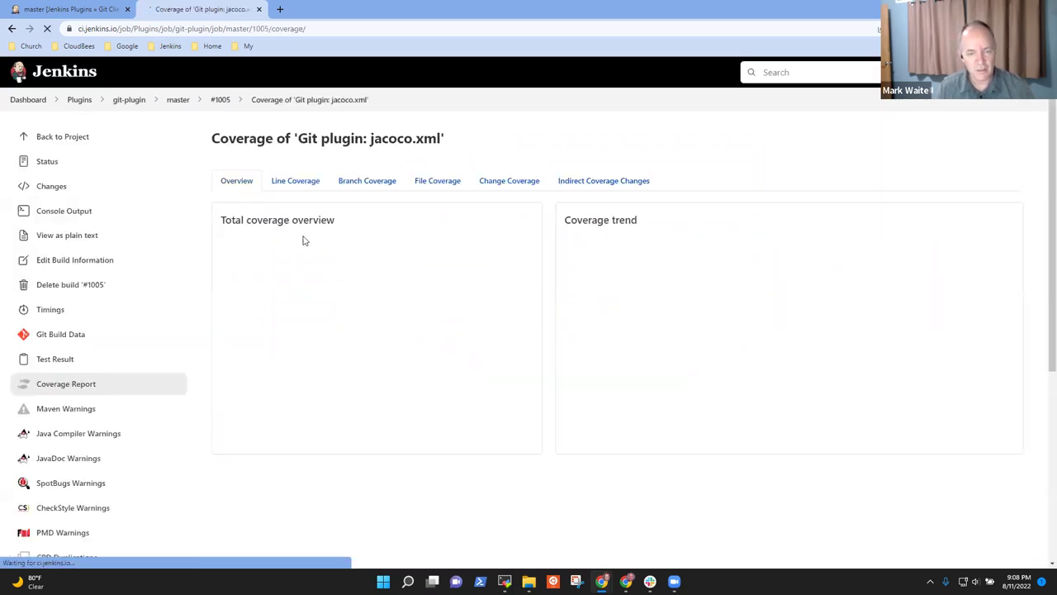
mouse_move(455, 317)
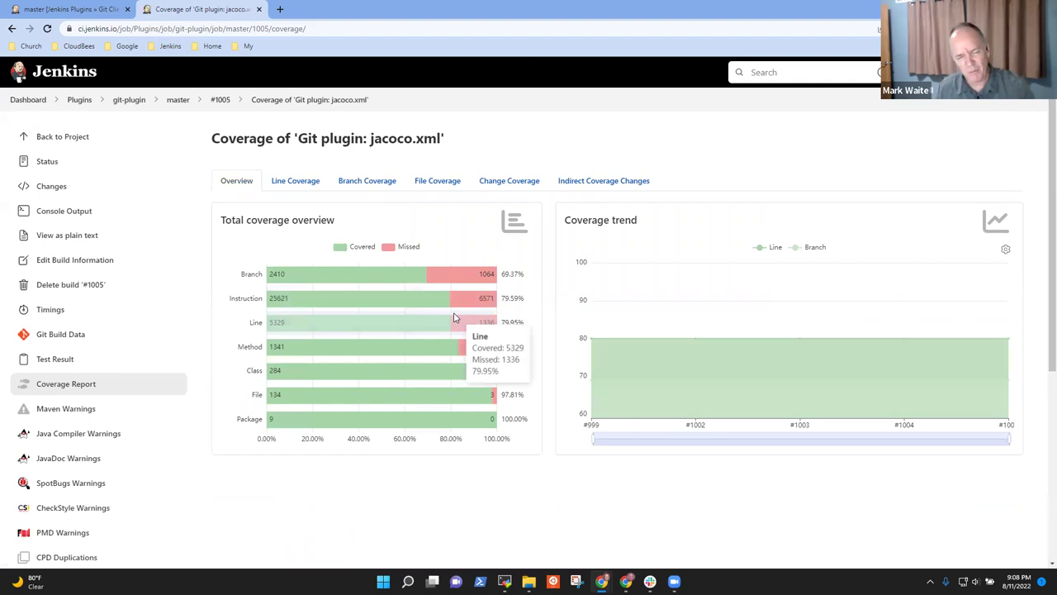
scroll(465, 342, down, 4)
scroll(498, 352, up, 4)
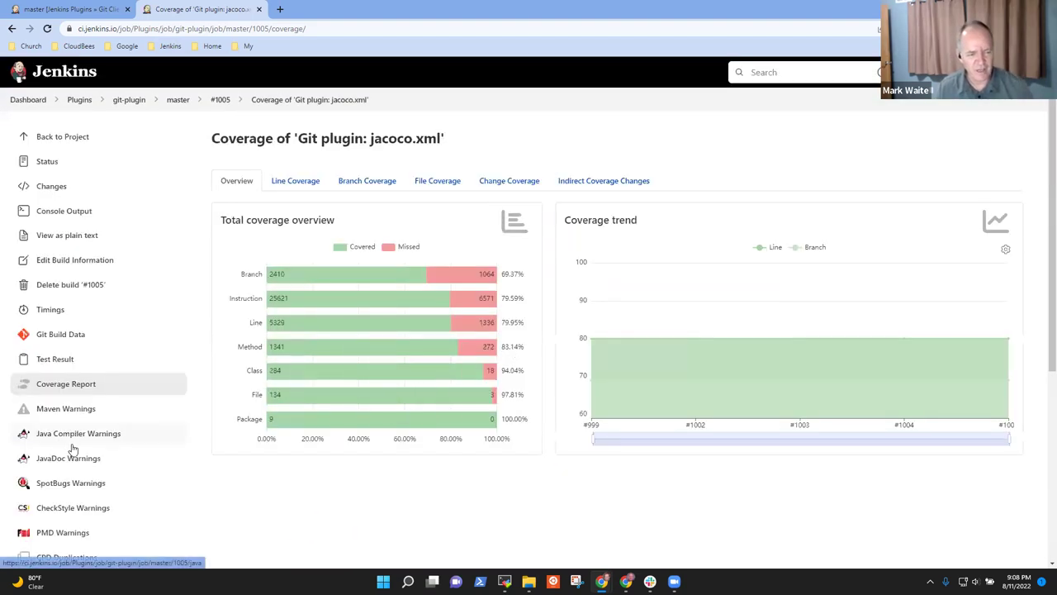
Step: Open the Maven warnings of build #1005 and drill into the warning types of module org.jenkins-ci.plugins:git
click(69, 410)
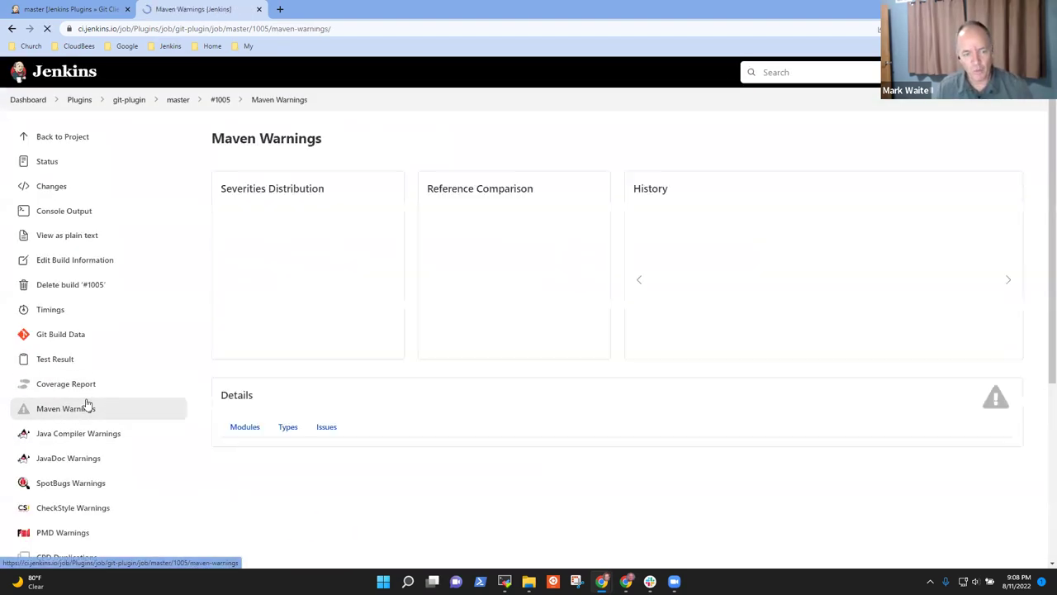
mouse_move(520, 326)
scroll(531, 337, down, 2)
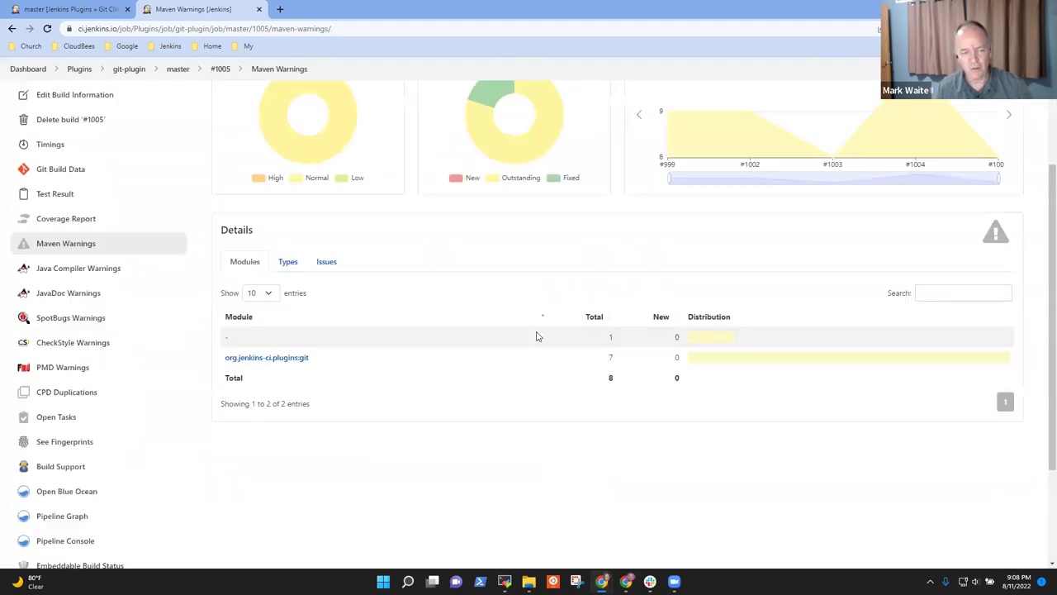
click(263, 358)
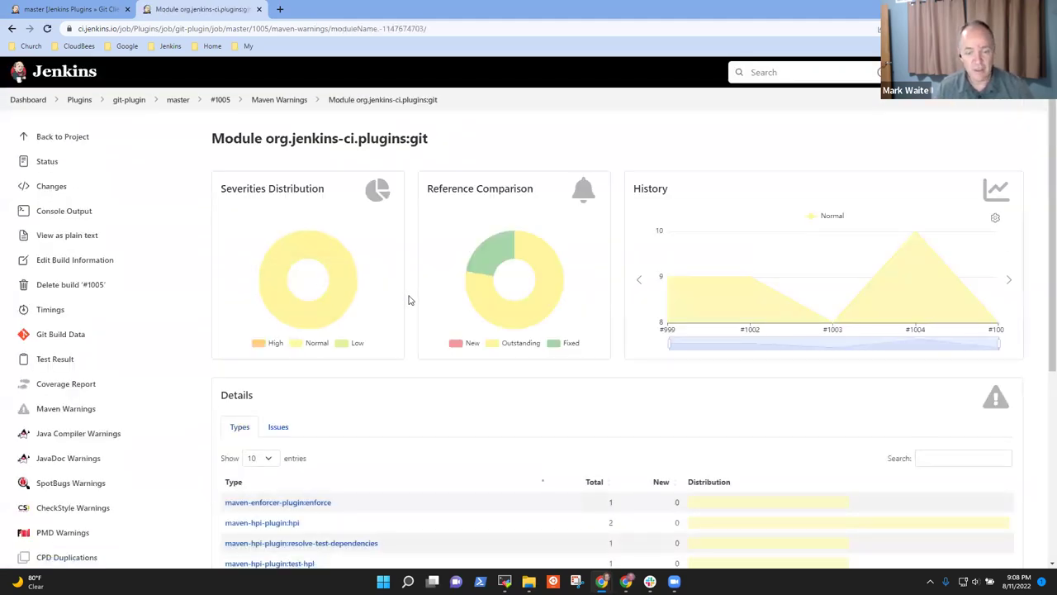
scroll(371, 212, down, 3)
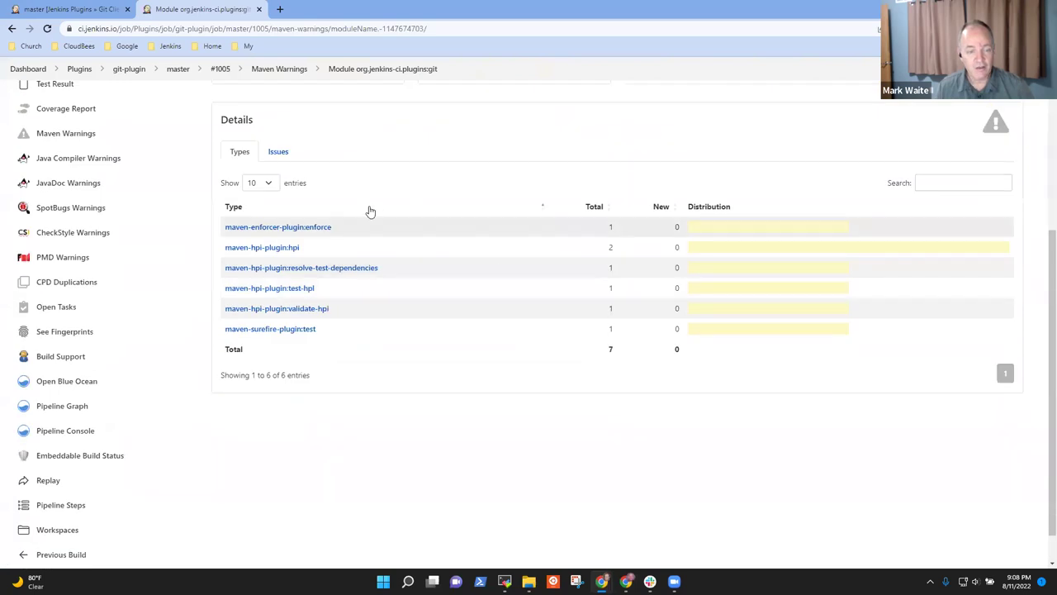
Step: Sort the warning types in descending order and open the maven-surefire-plugin:test warning's source lines in the console output
click(231, 206)
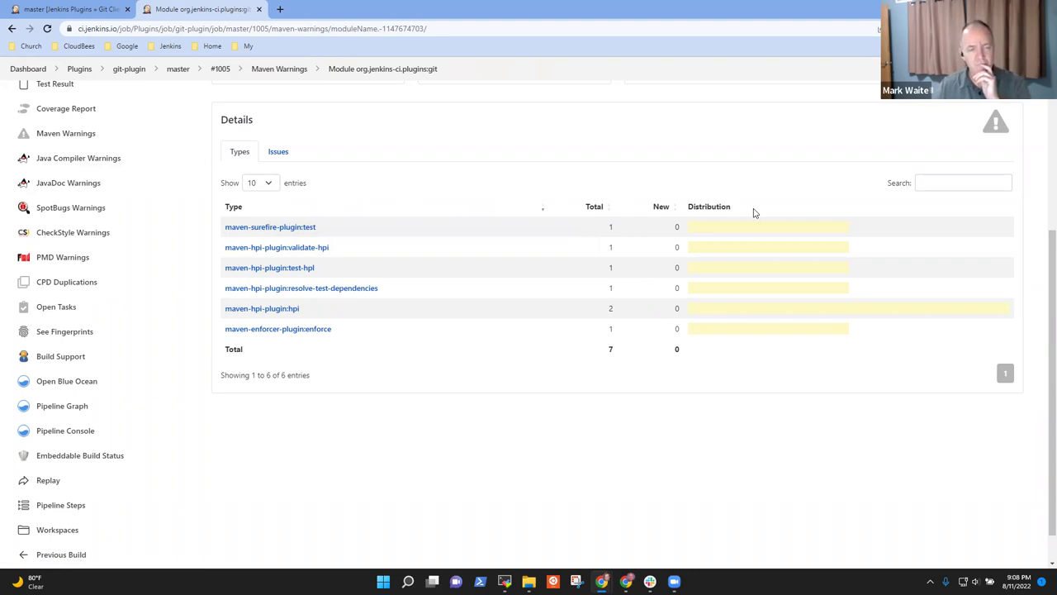
click(273, 228)
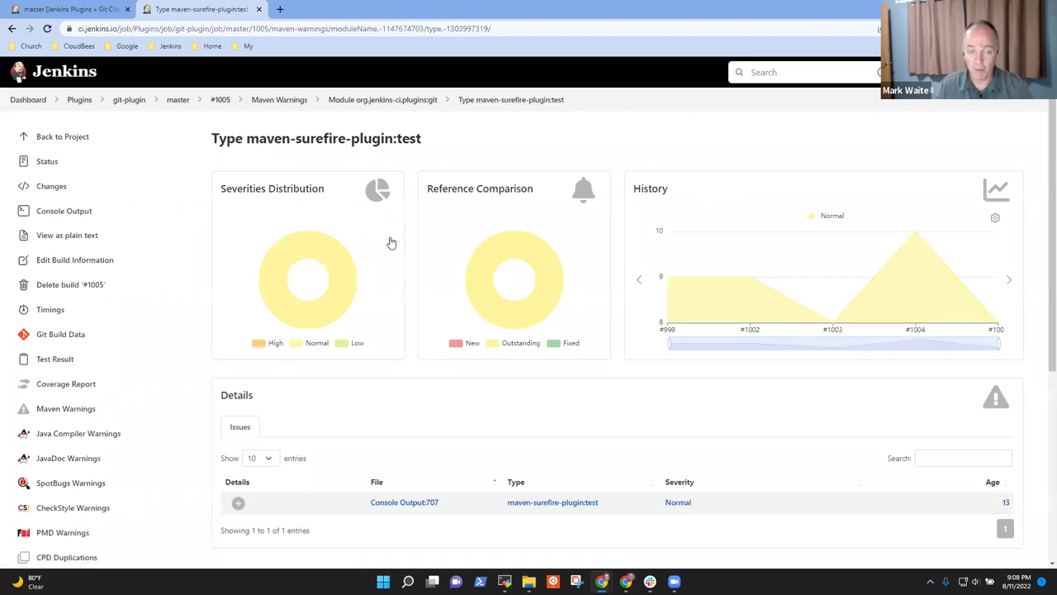
click(422, 503)
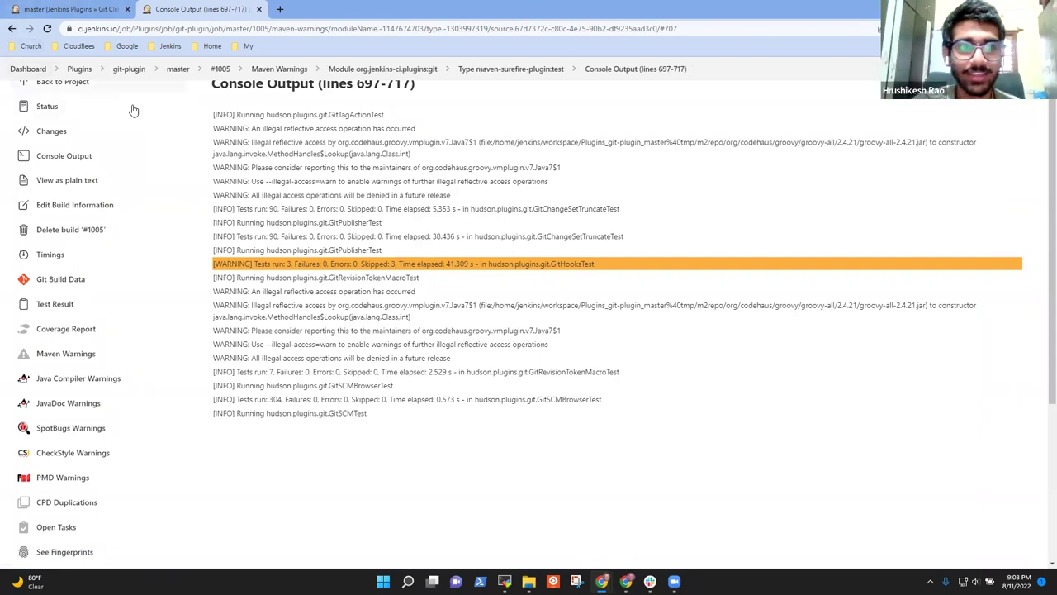
Step: Leave the warning details, return to the Jenkins dashboard and open the Plugins organization folder
click(11, 29)
click(11, 29)
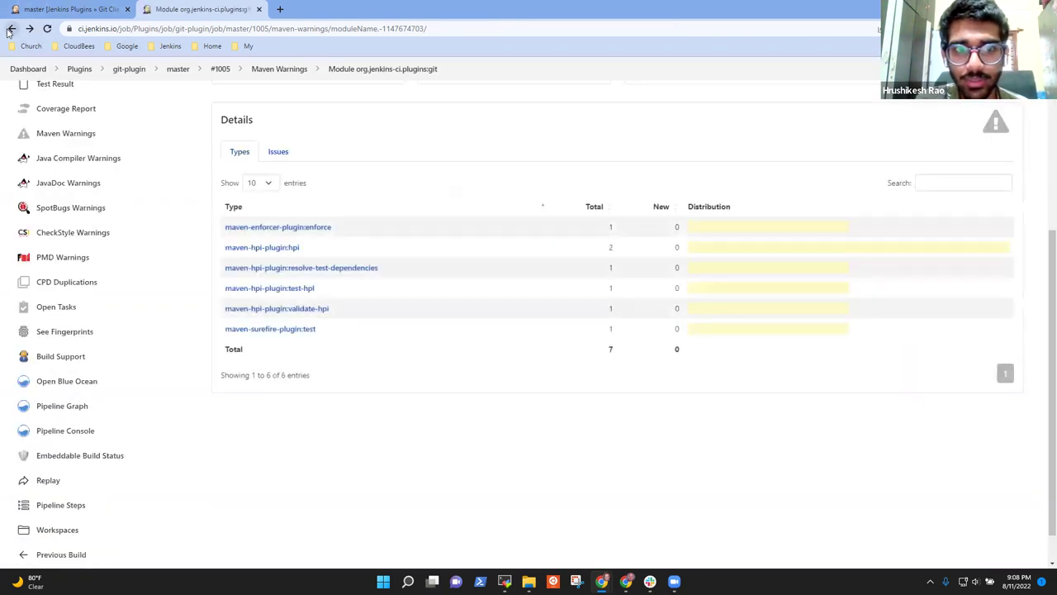
click(41, 69)
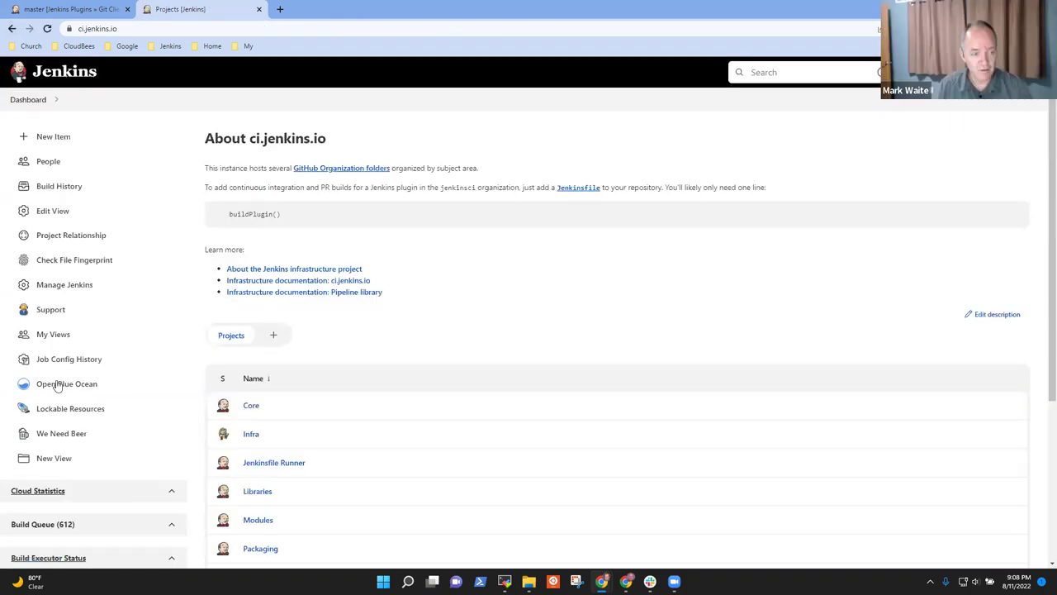
scroll(257, 431, down, 3)
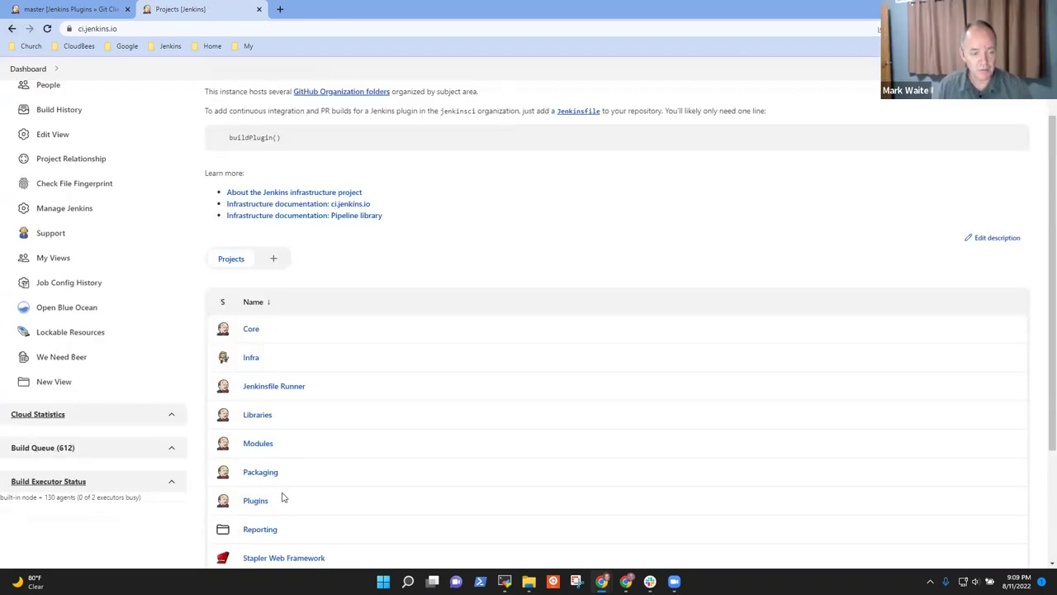
click(255, 358)
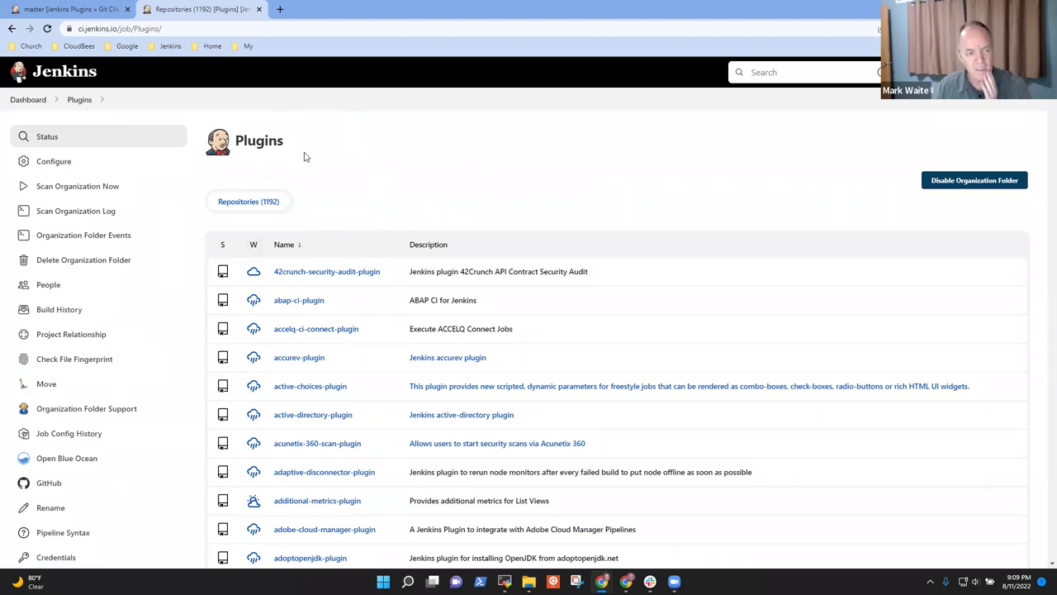
Step: Open the bookmarked Jenkins core GitHub repository in a new tab and show its pull requests
click(278, 7)
click(171, 46)
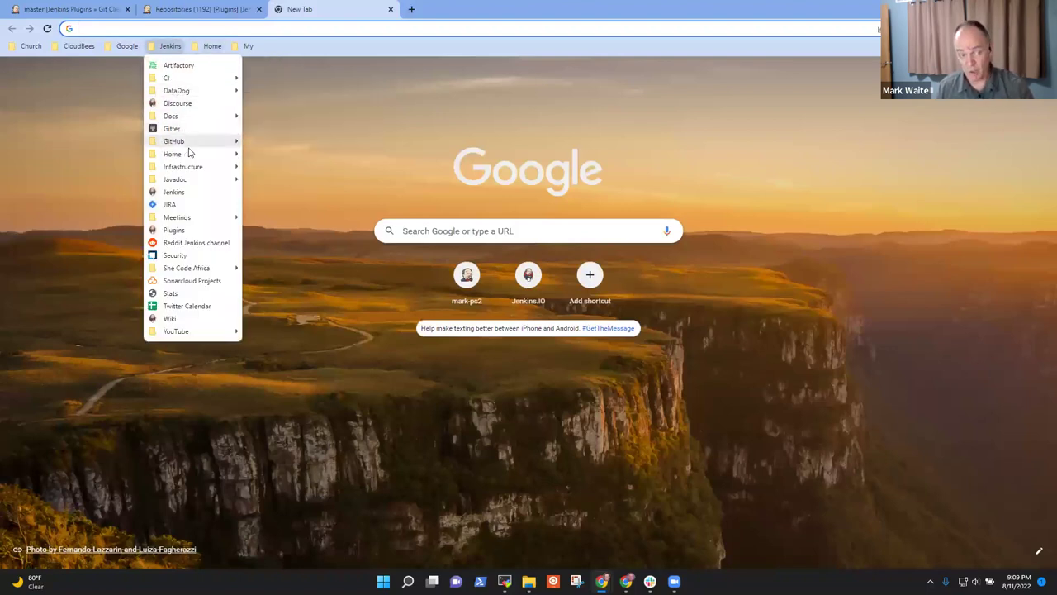
mouse_move(184, 145)
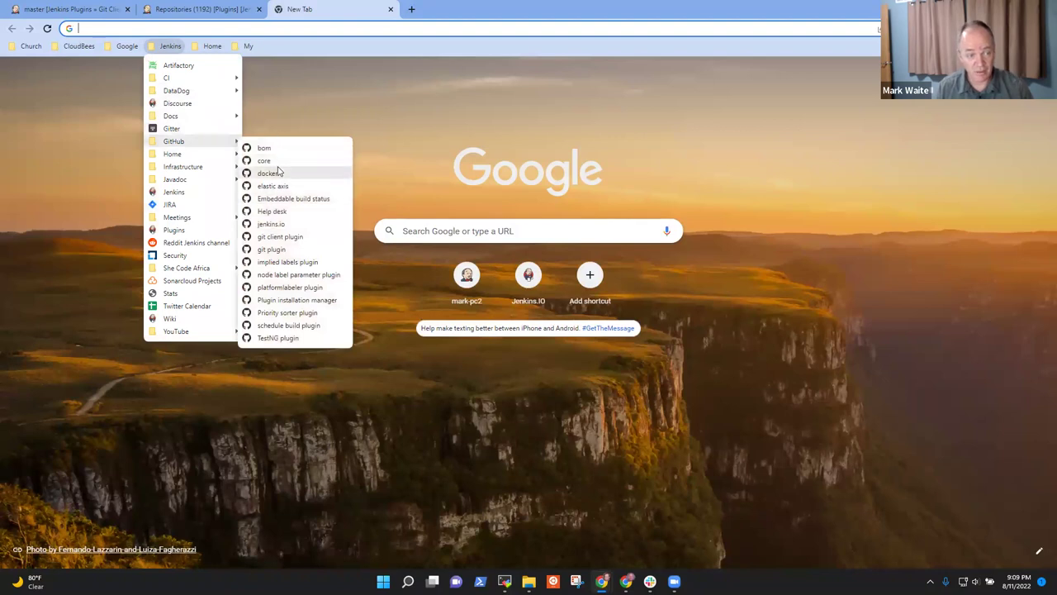
click(278, 166)
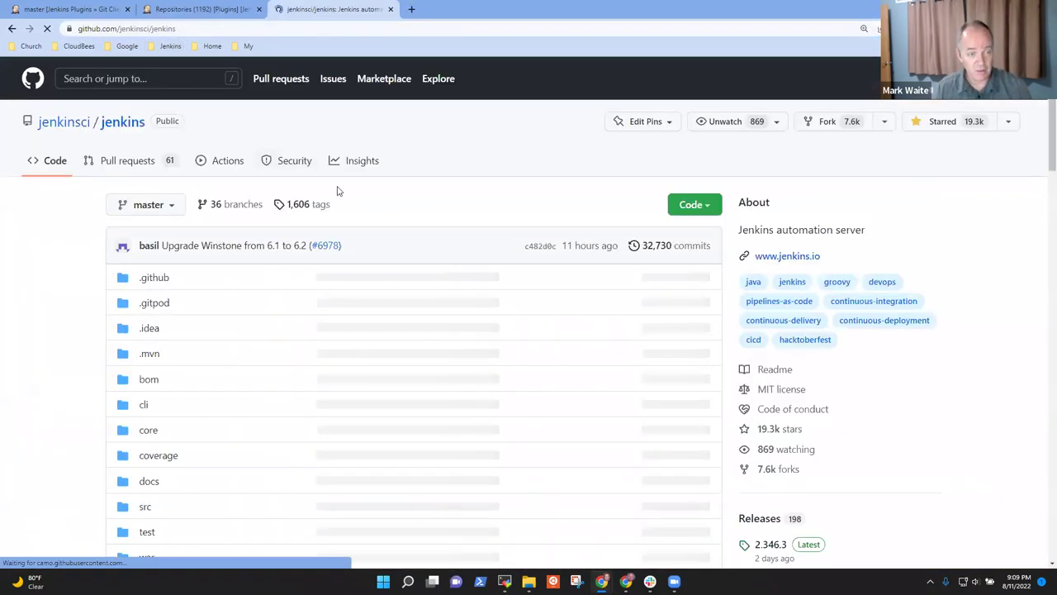
click(132, 161)
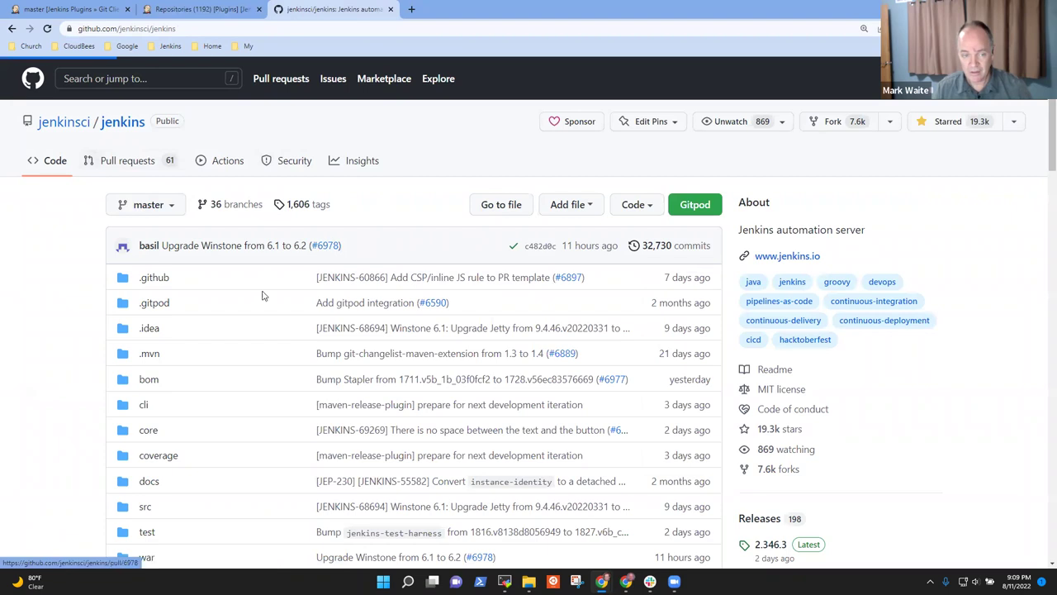
Step: Filter the pull requests to closed ones authored by the signed-in account
click(541, 247)
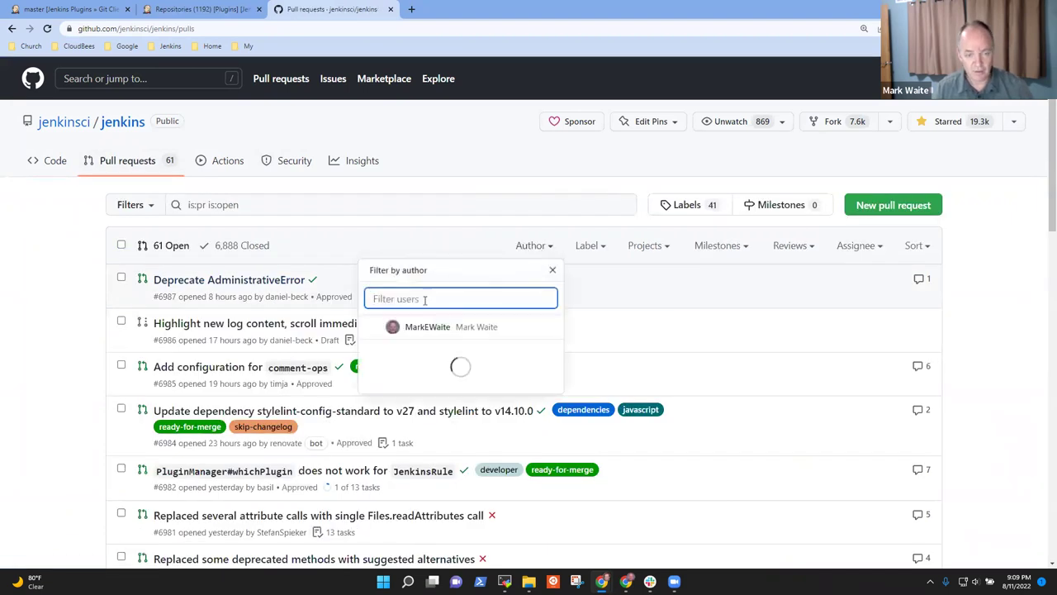
click(463, 327)
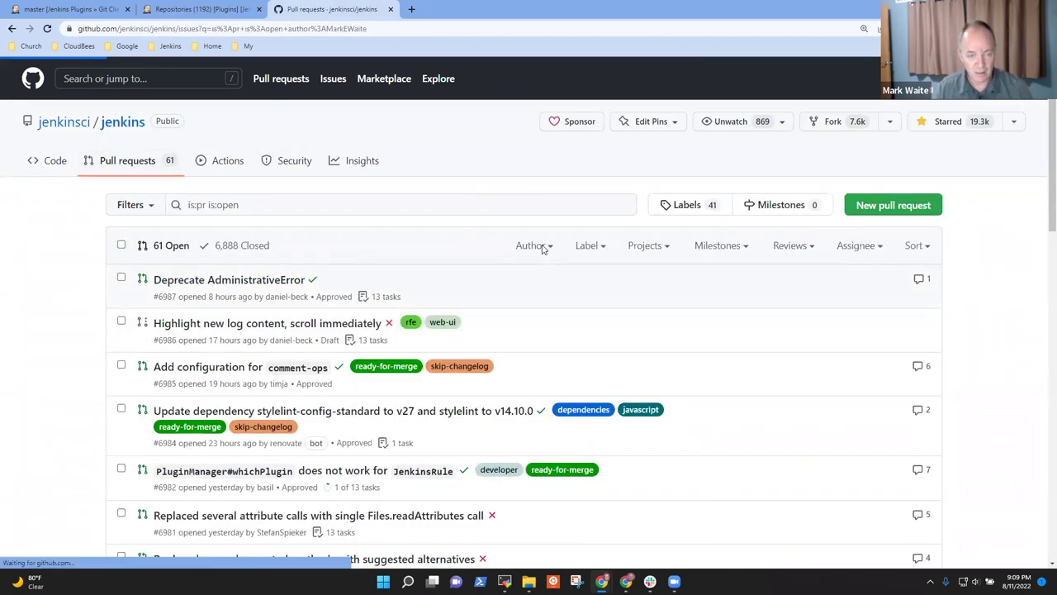
click(233, 275)
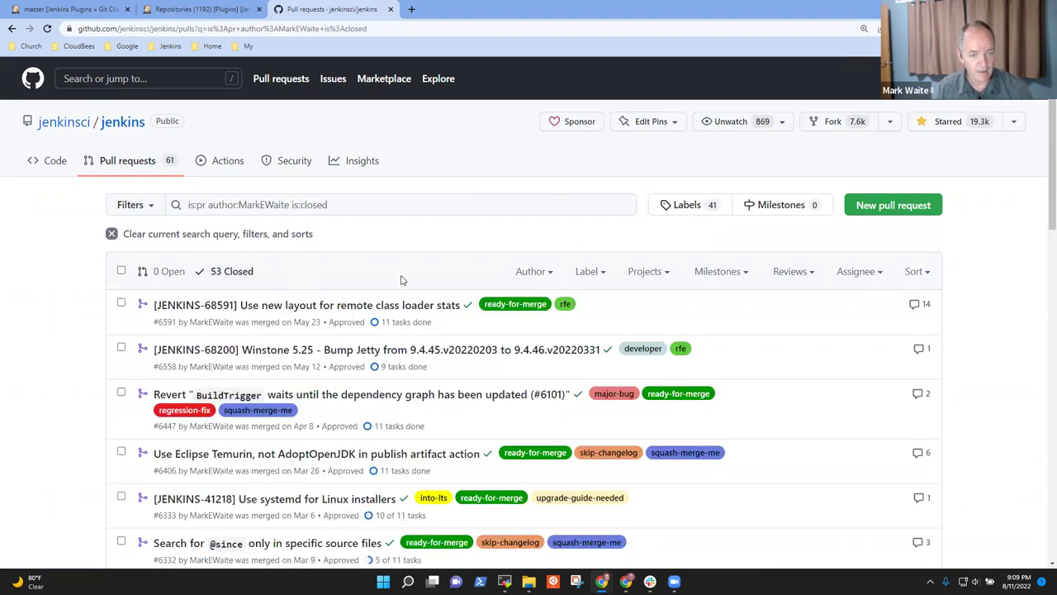
Step: Open pull request #6591 and examine its before and after screenshots, viewing the Before image at full size
click(306, 312)
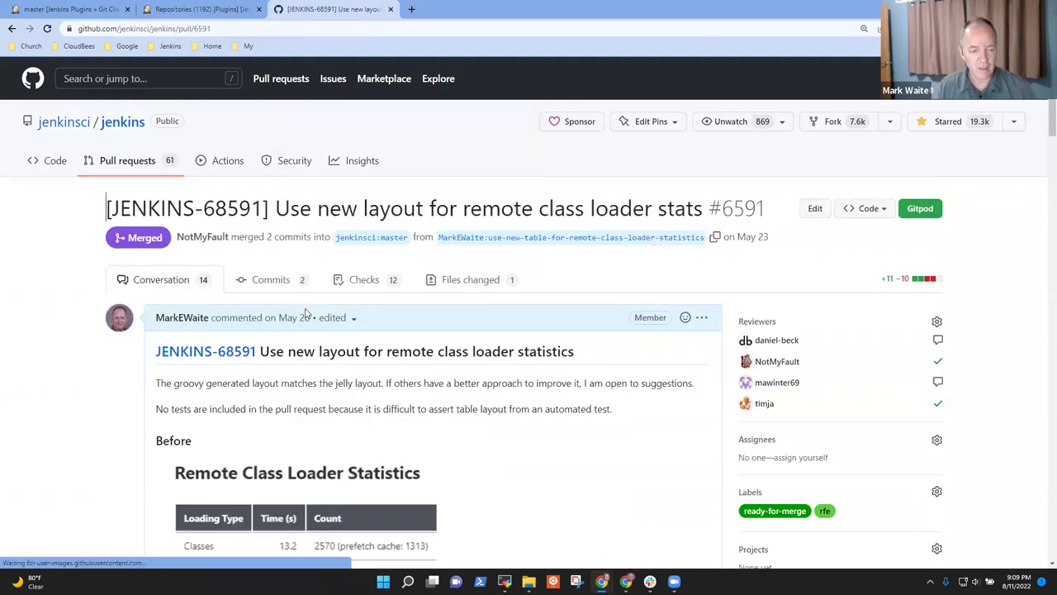
scroll(303, 378, down, 3)
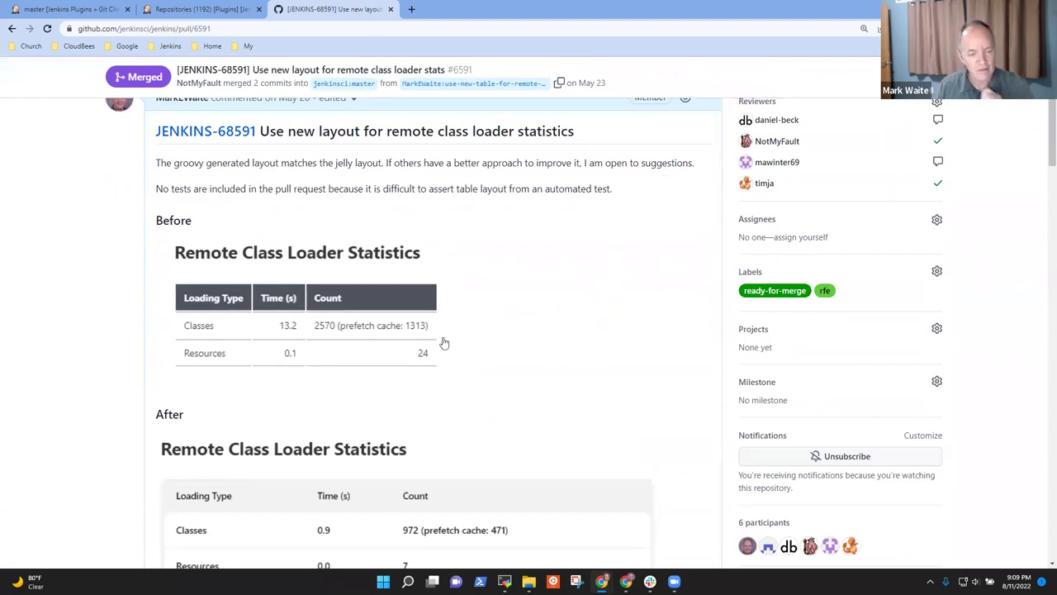
scroll(444, 342, down, 3)
scroll(369, 248, up, 2)
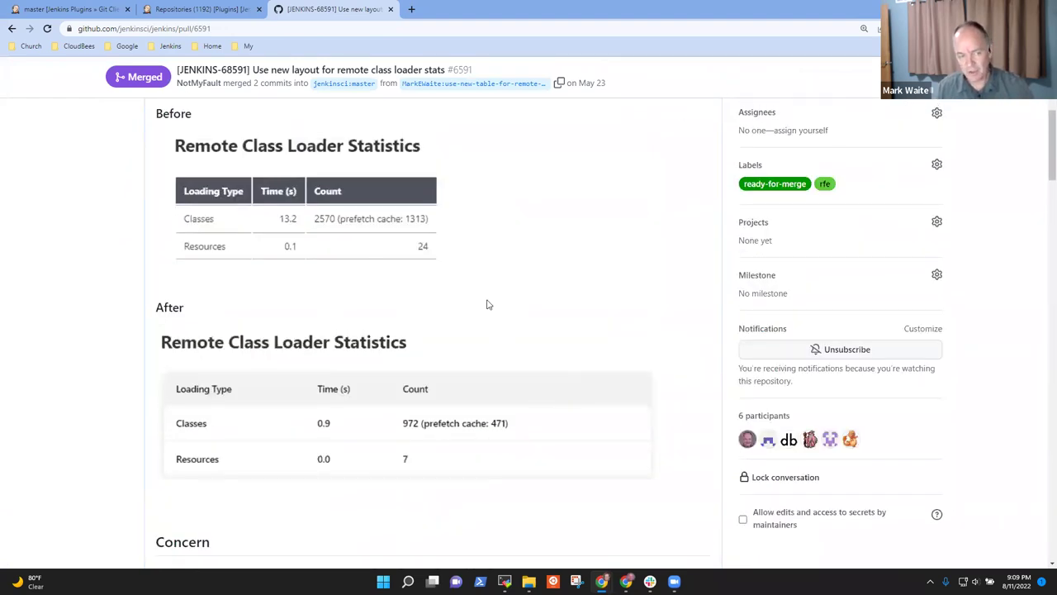
scroll(487, 305, up, 1)
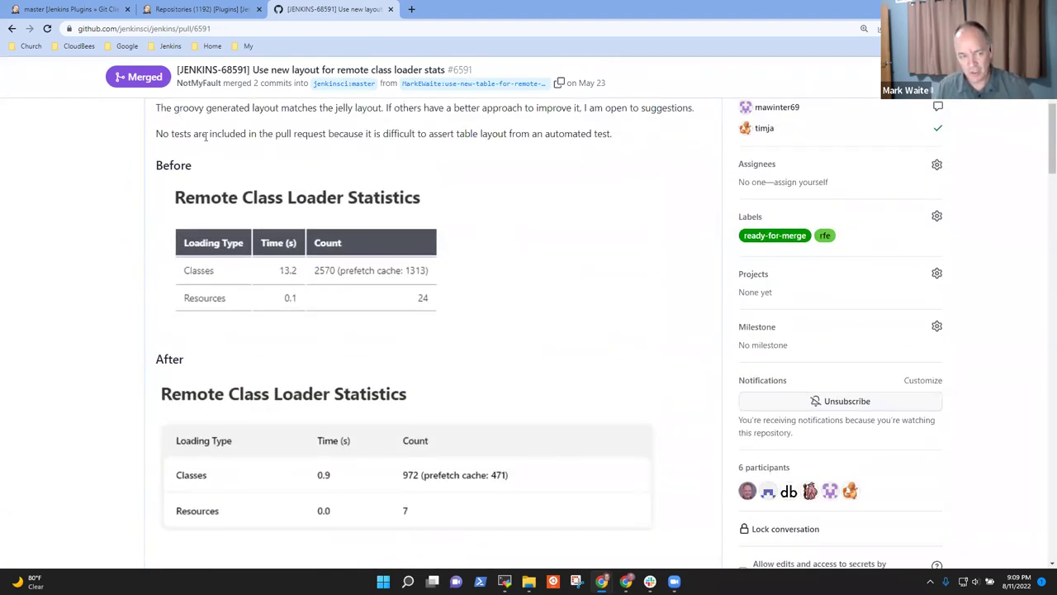
click(252, 228)
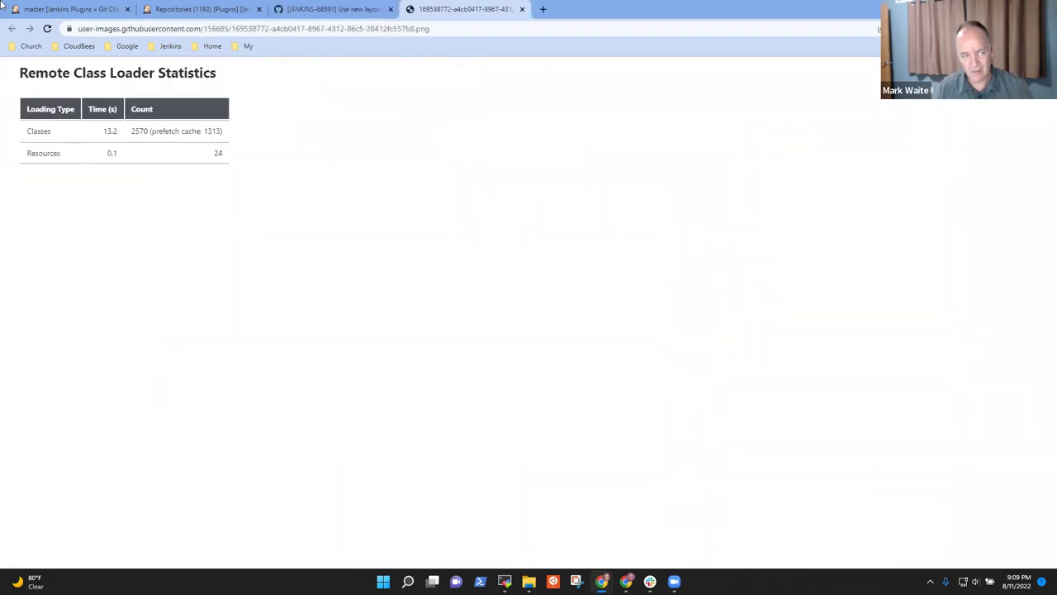
click(522, 9)
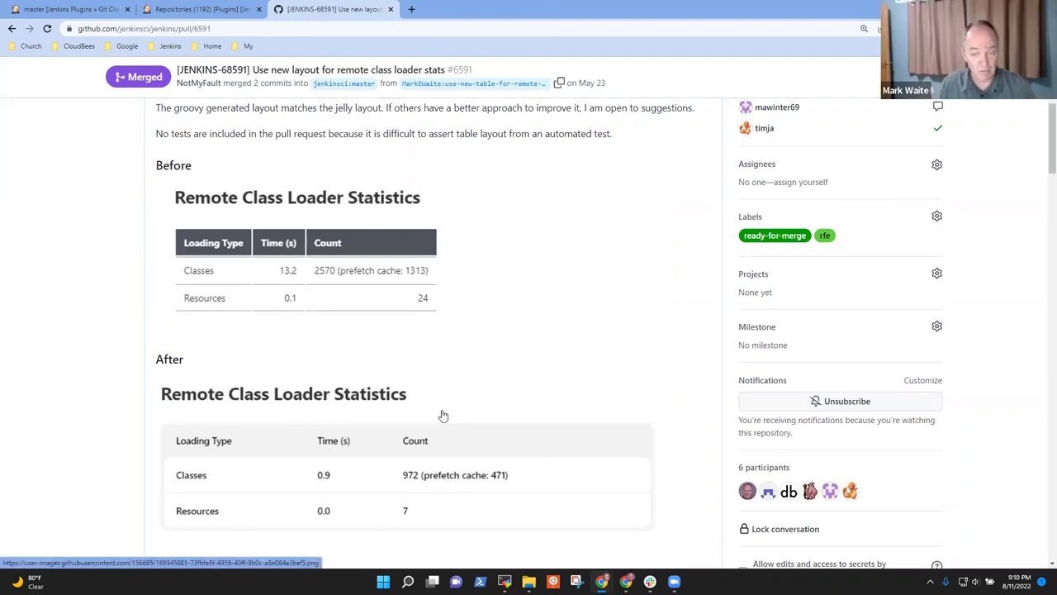
Step: Open the changed files of pull request #6591 and review the systemInfo.groovy diff and its review comments
scroll(540, 390, down, 5)
scroll(545, 368, up, 4)
scroll(561, 397, up, 5)
click(489, 288)
scroll(620, 241, down, 3)
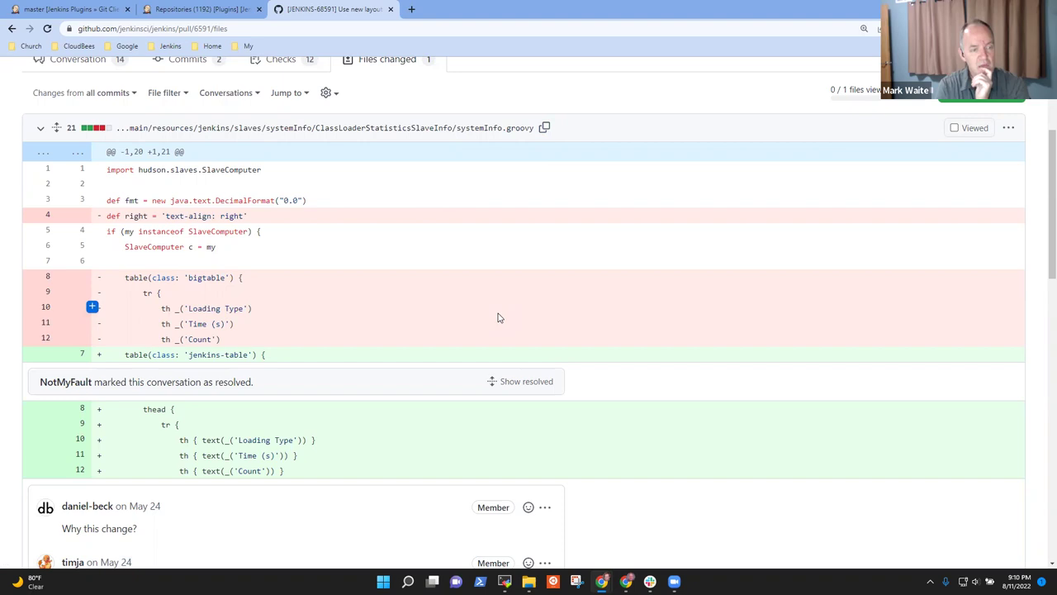
scroll(499, 315, down, 2)
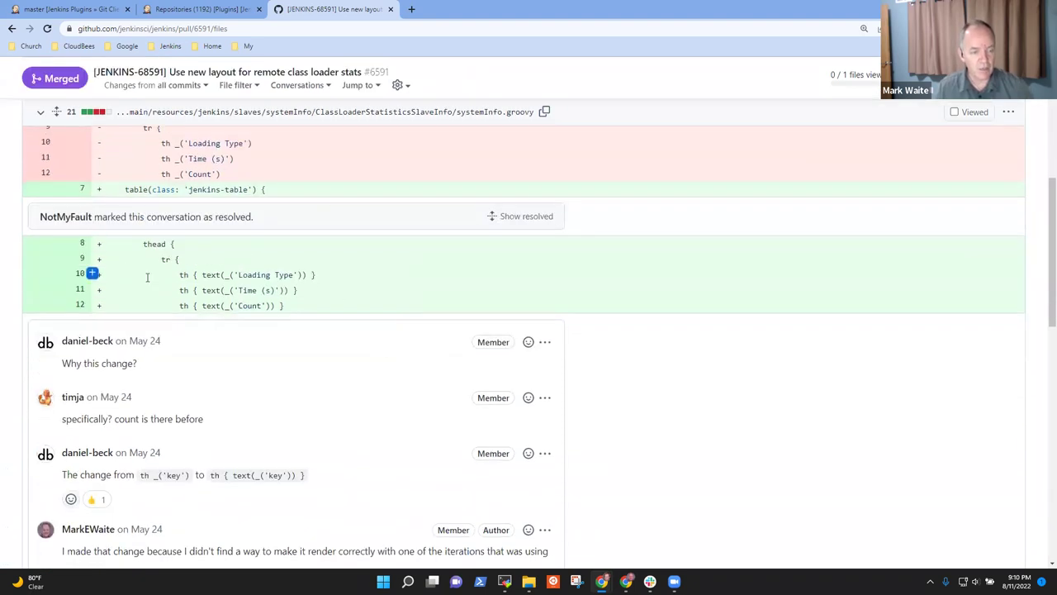
scroll(218, 371, down, 3)
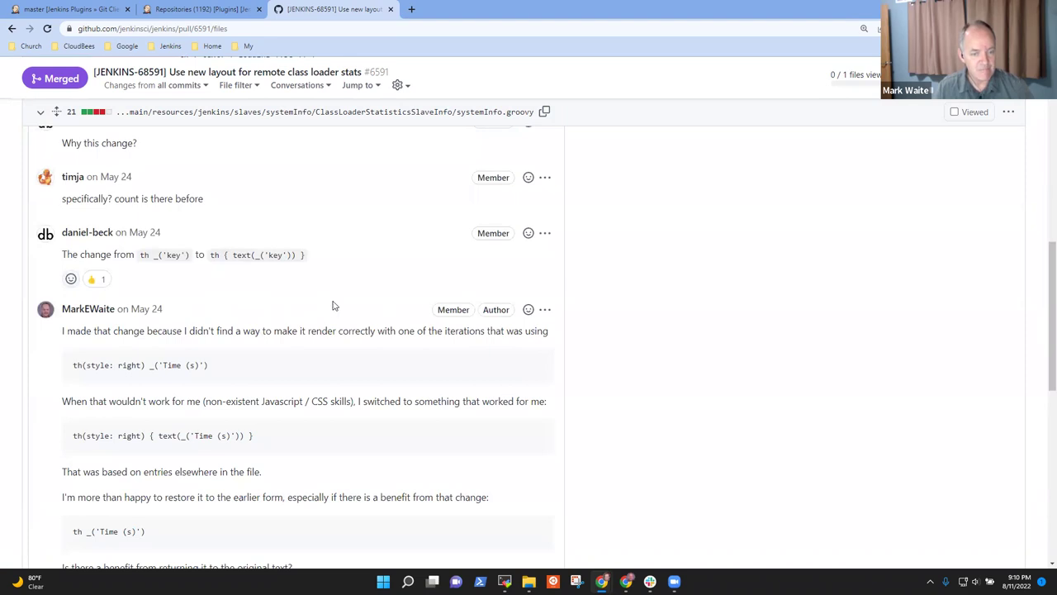
scroll(333, 306, down, 6)
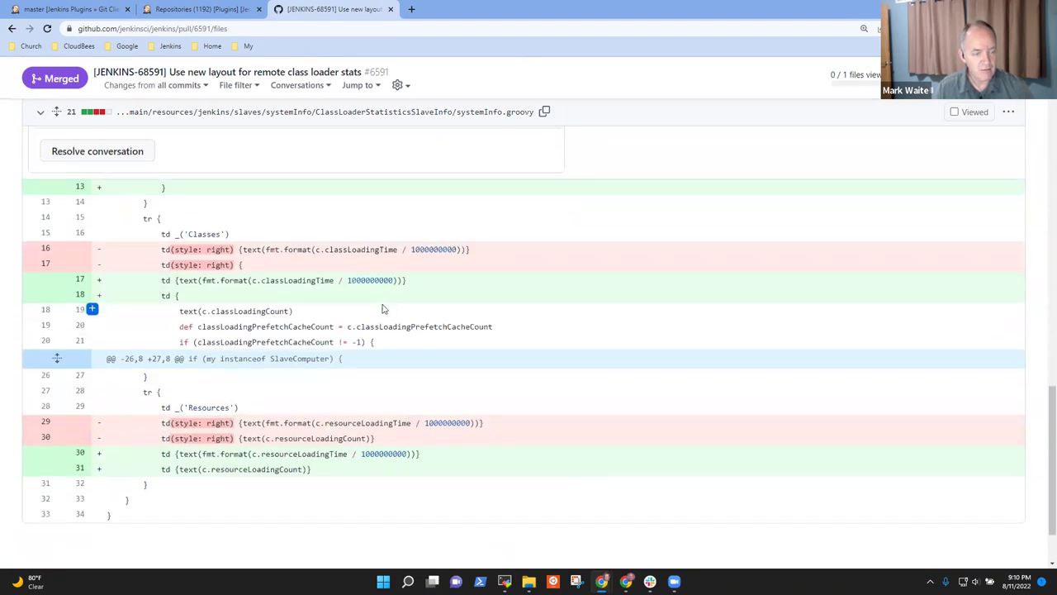
scroll(383, 316, up, 10)
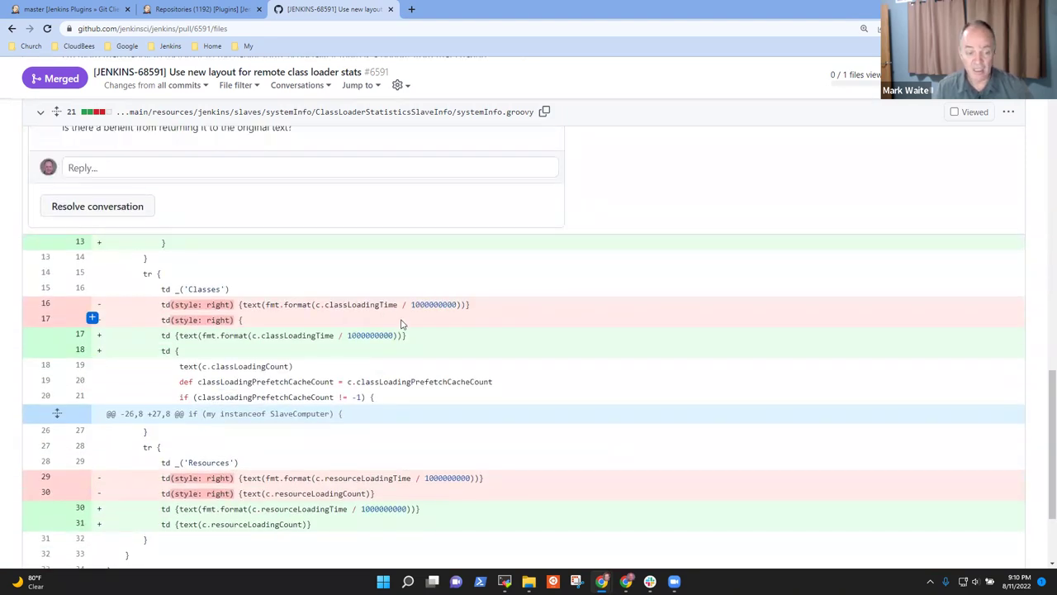
Step: Show pull request #6591's conversation and return to its changed files
scroll(434, 332, up, 3)
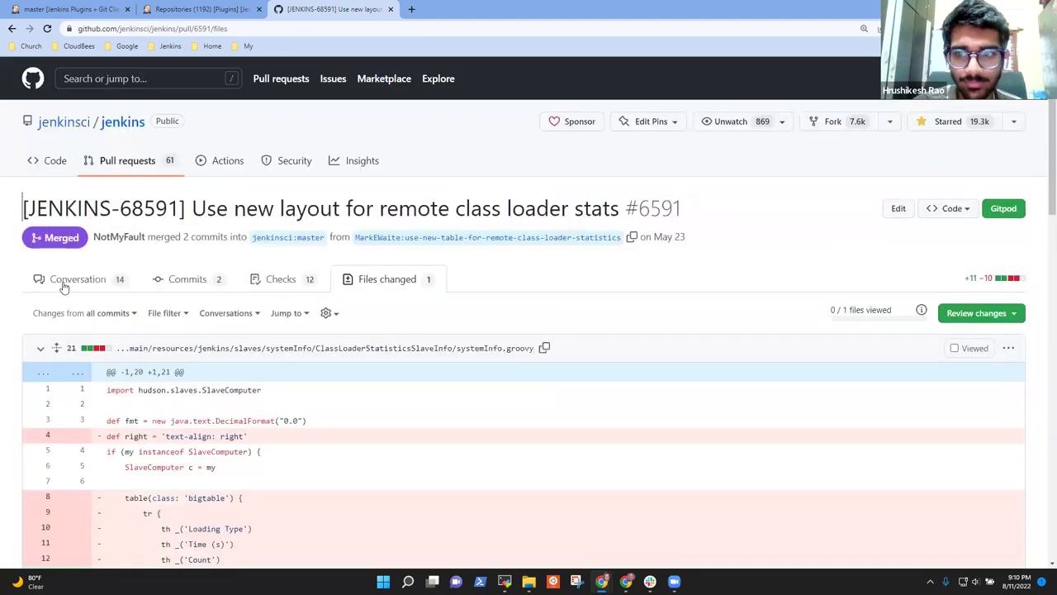
click(122, 285)
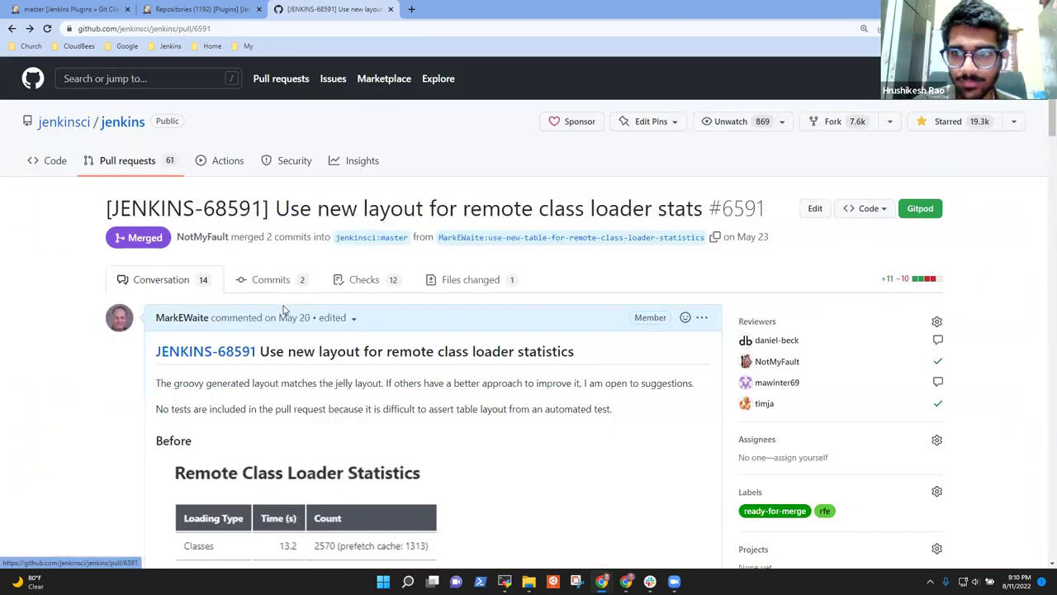
click(458, 285)
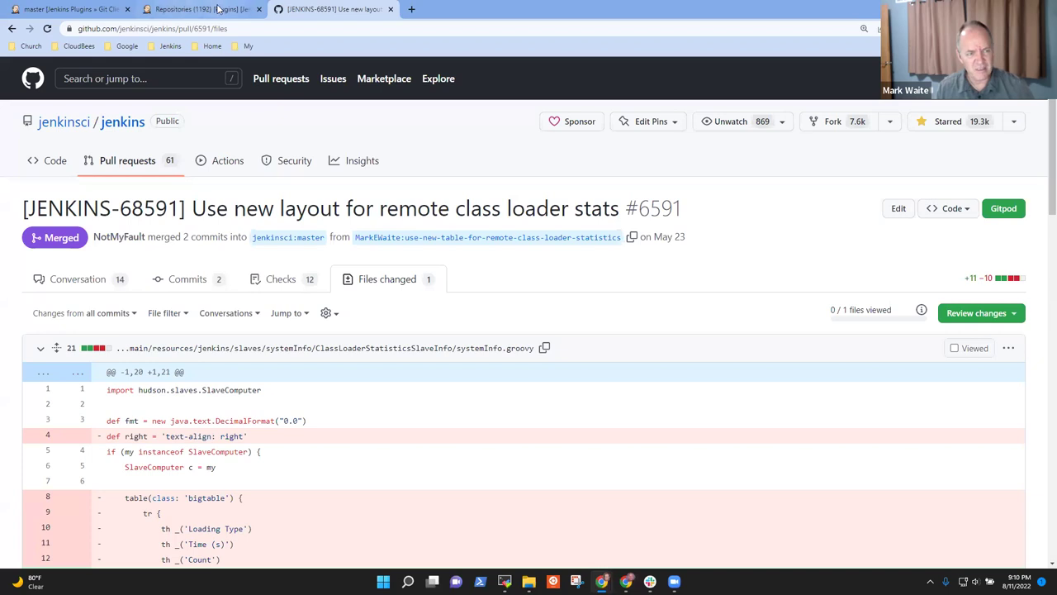
Step: Switch to the ci.jenkins.io tab, open the dashboard, and look through its list of projects
click(180, 7)
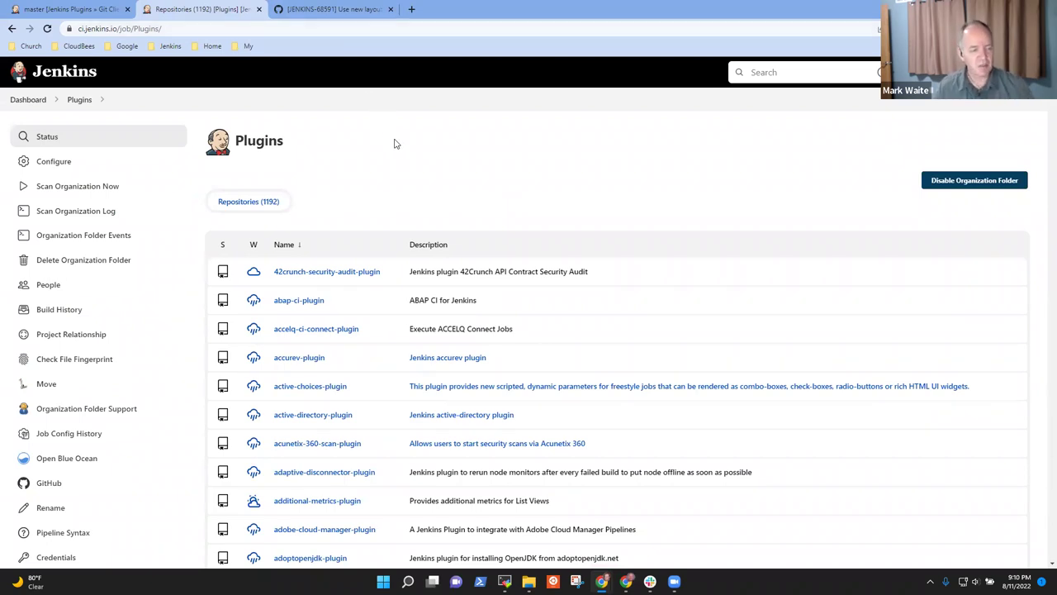
click(27, 99)
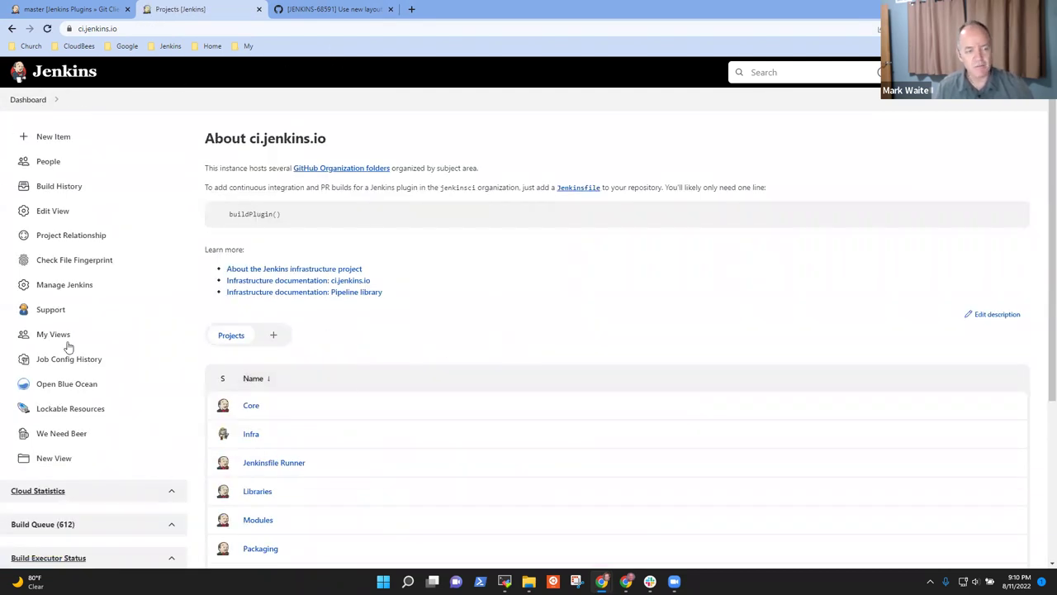
scroll(208, 333, down, 1)
scroll(347, 485, up, 1)
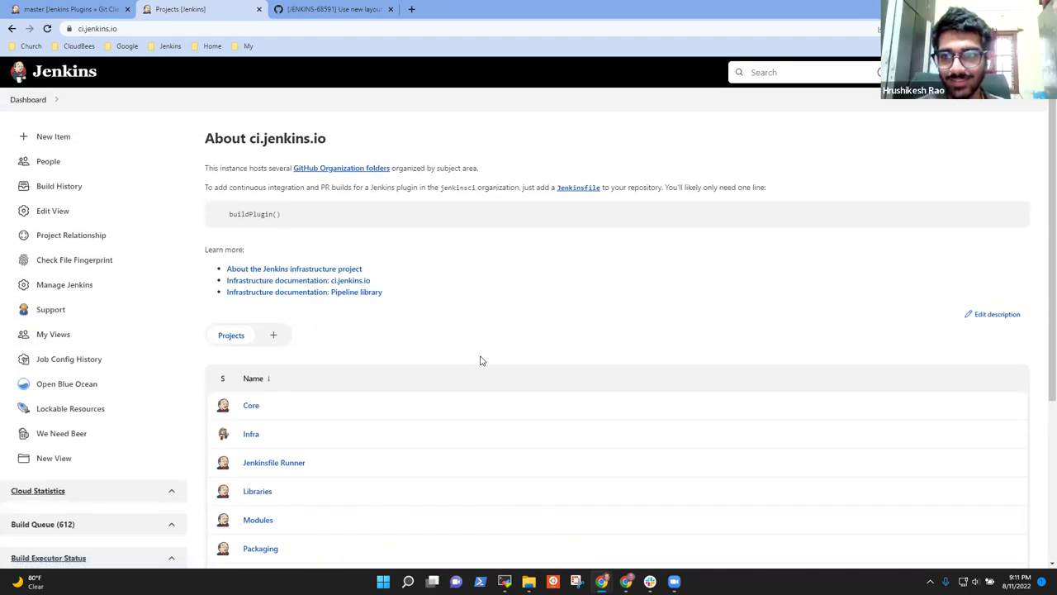
scroll(388, 384, down, 3)
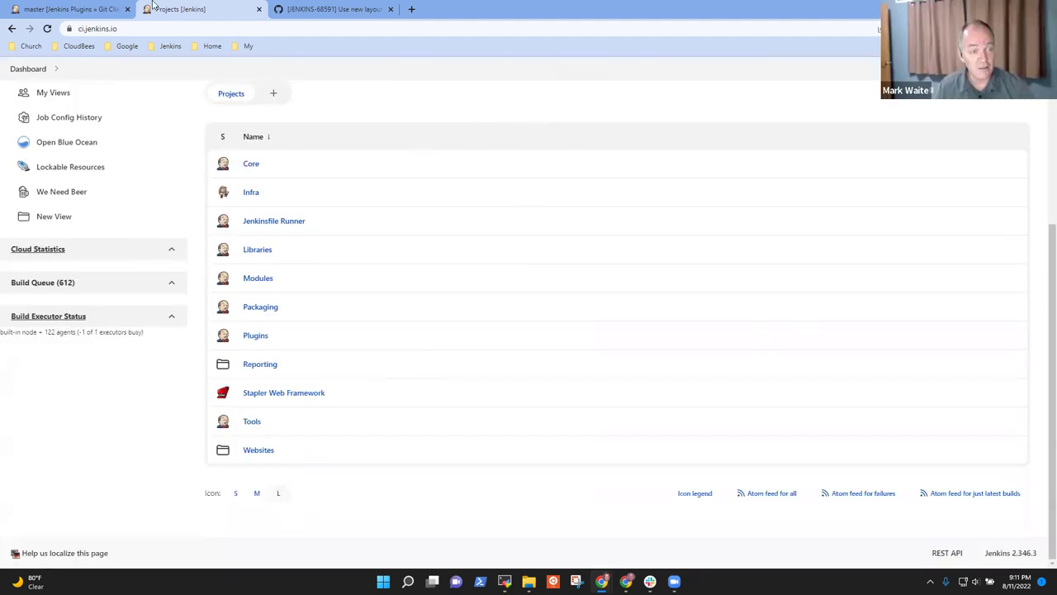
Step: Open the bookmarked Git plugin CI job and examine the build history of its branches
click(170, 47)
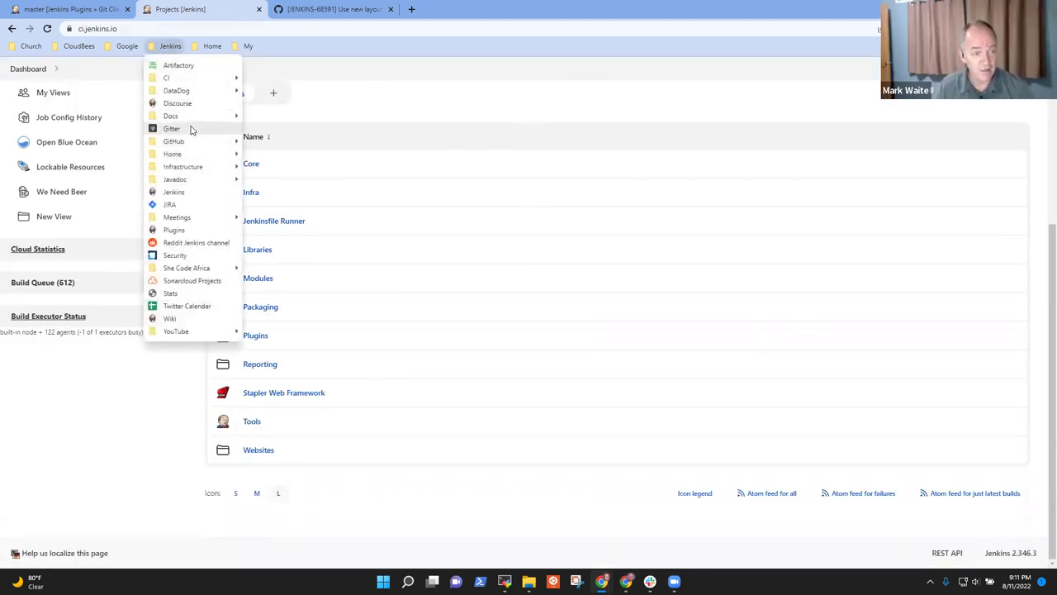
mouse_move(183, 77)
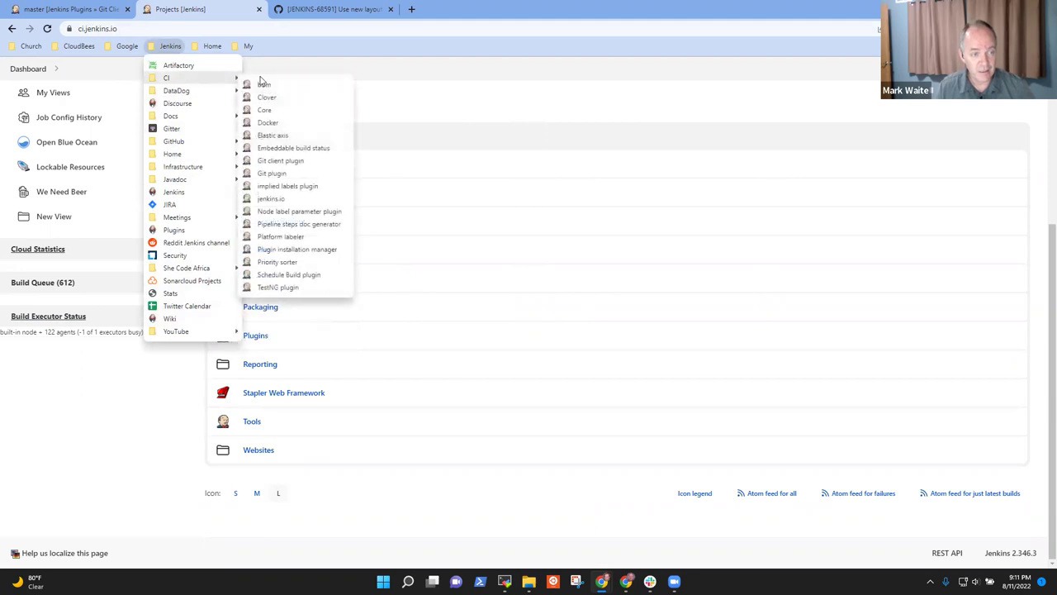
click(272, 170)
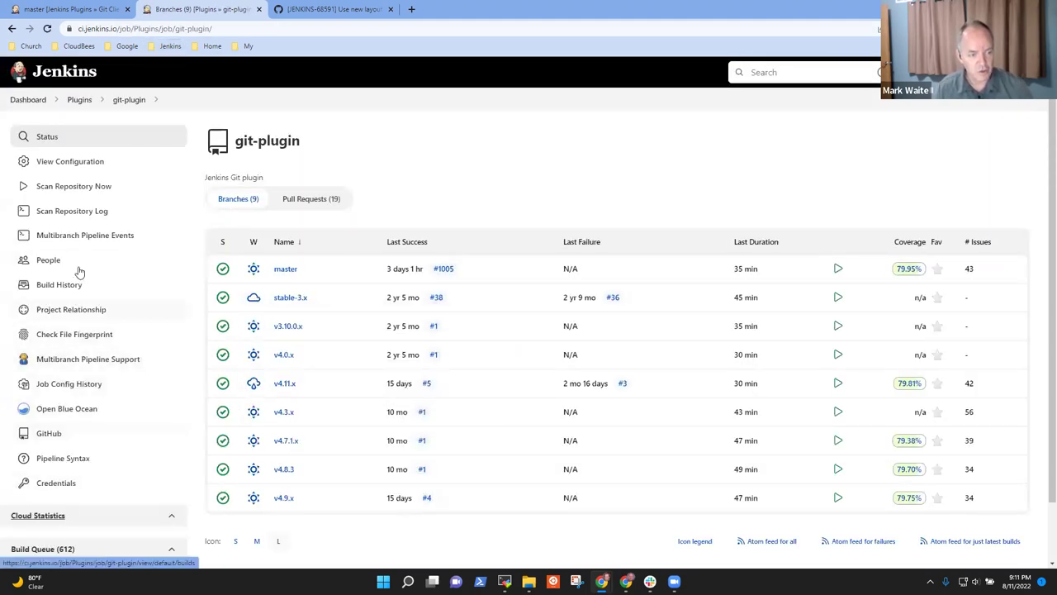
click(53, 288)
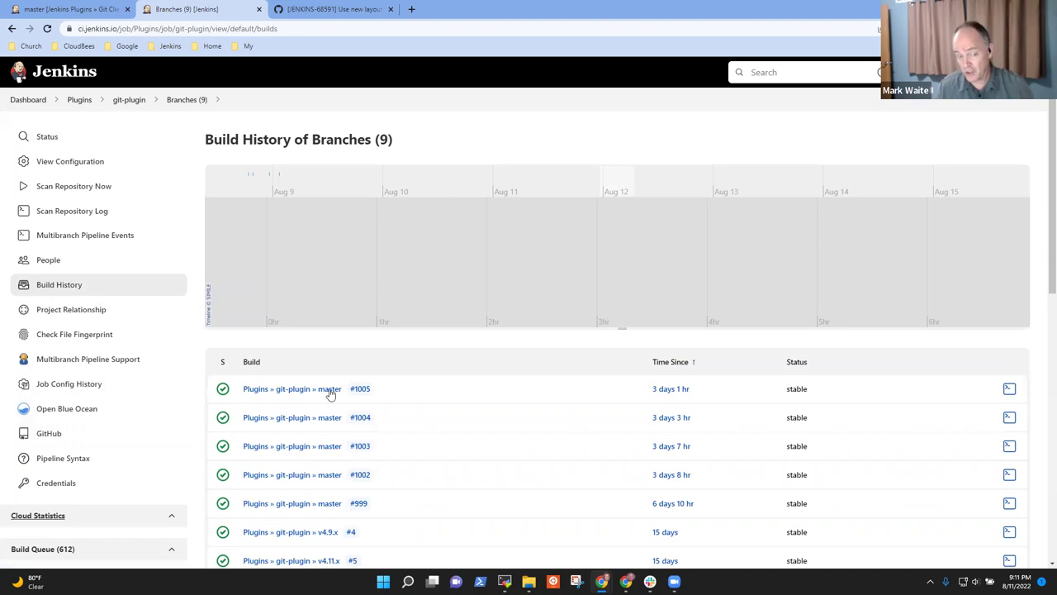
scroll(385, 406, down, 3)
scroll(406, 411, up, 2)
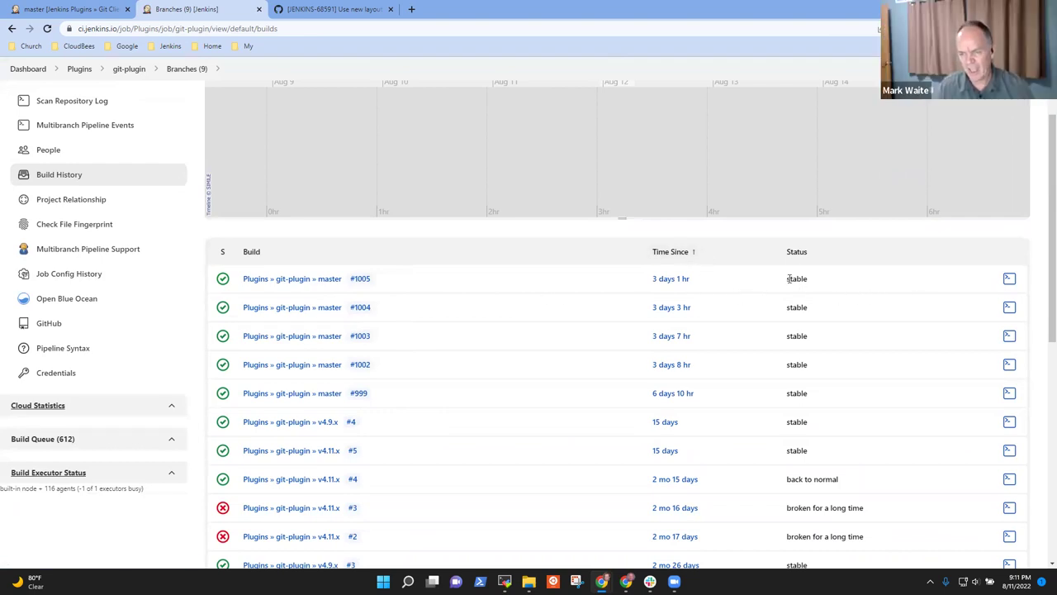
Step: View the console output of git-plugin master build #1005 and return to the build history
click(1009, 282)
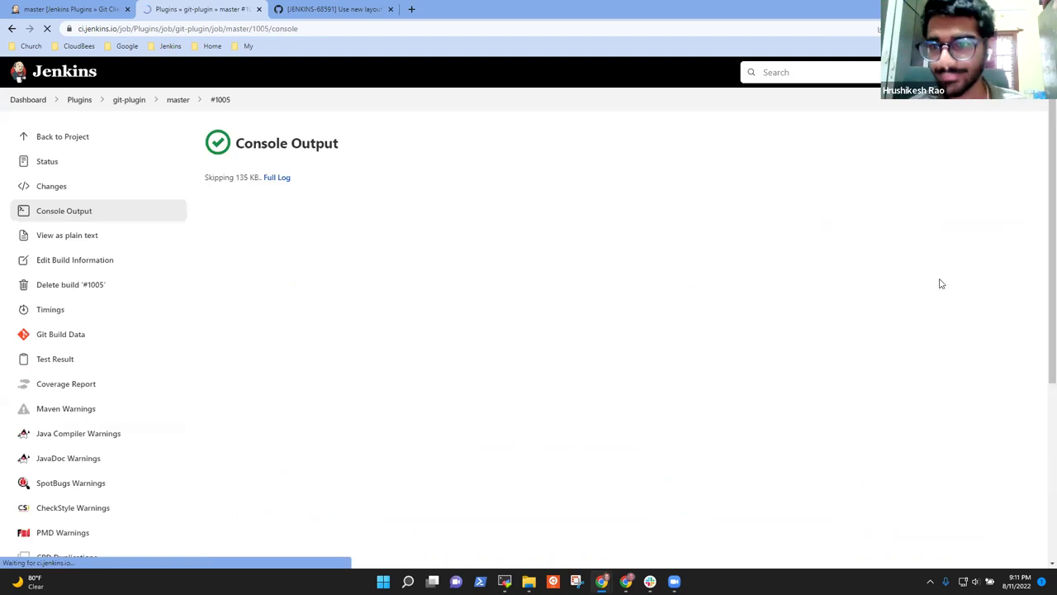
click(11, 28)
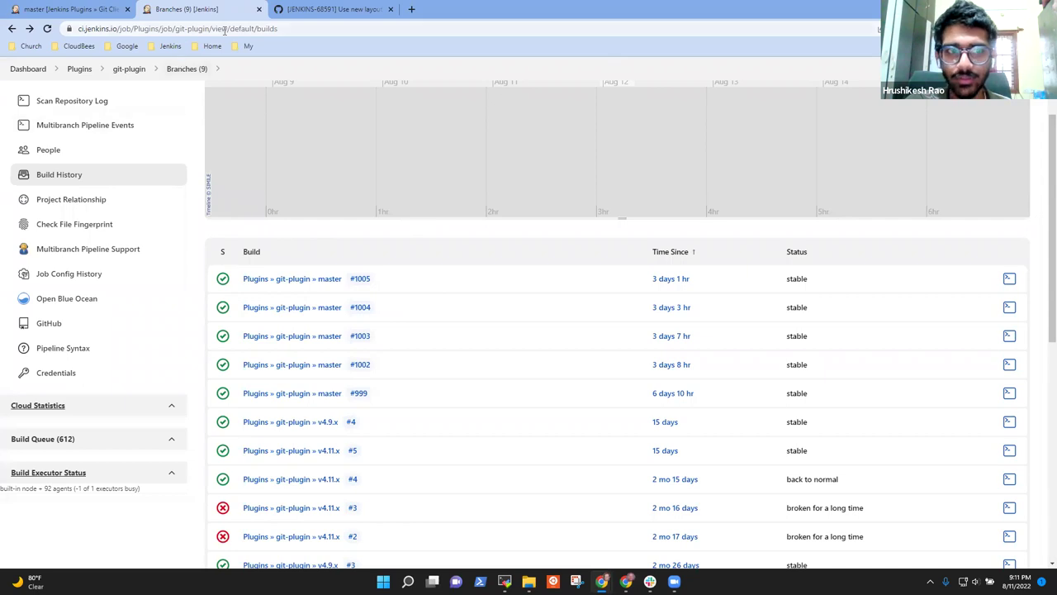
click(285, 35)
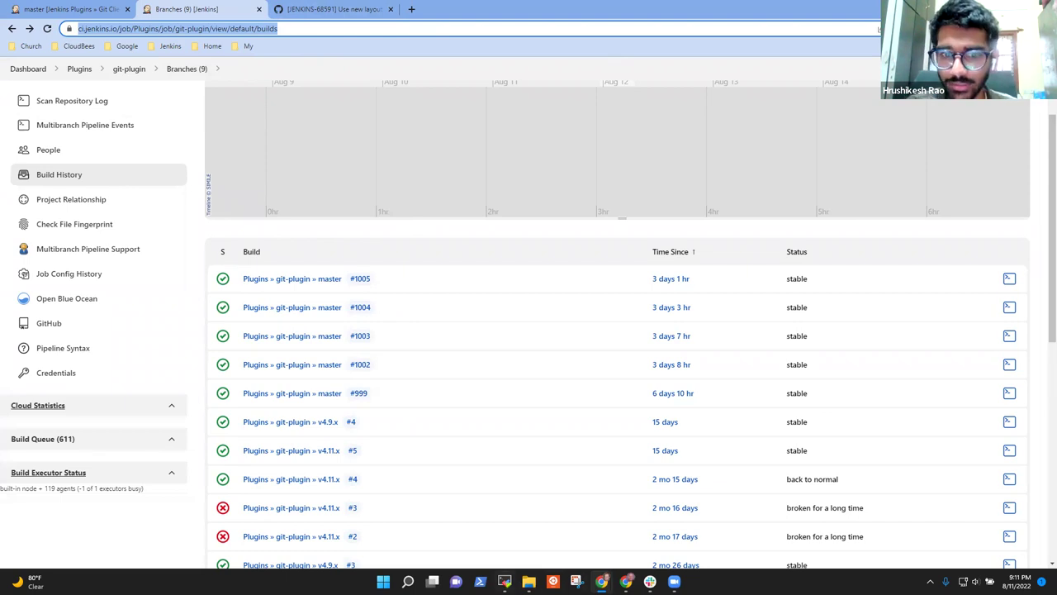
Step: Switch to the terminal, change to the ~/docker-jenkins-home/ directory, and list its contents
click(504, 582)
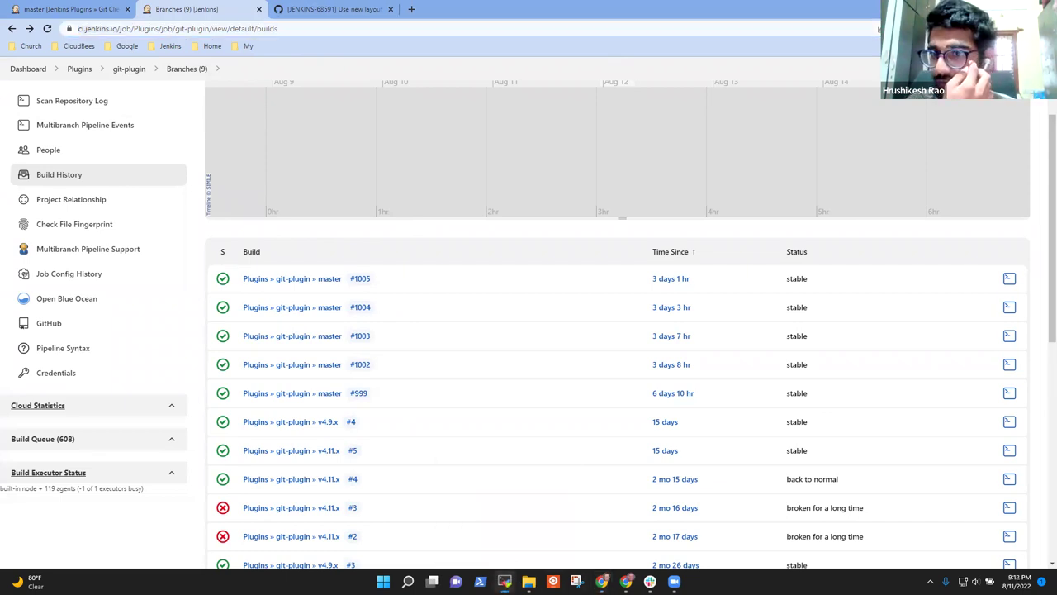
text(cd ~/)
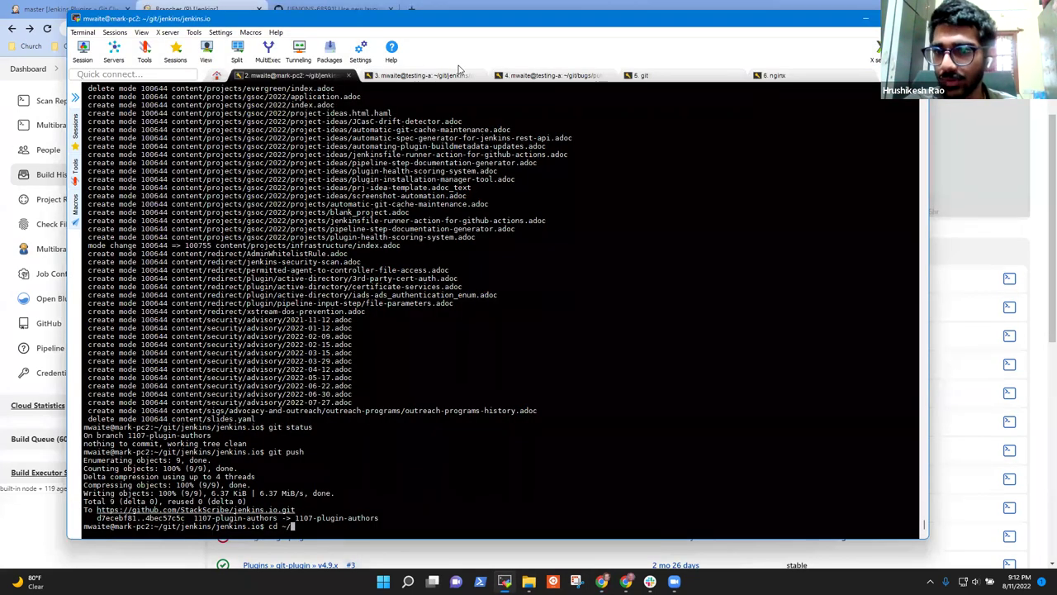
text(docker-jenkins-home/)
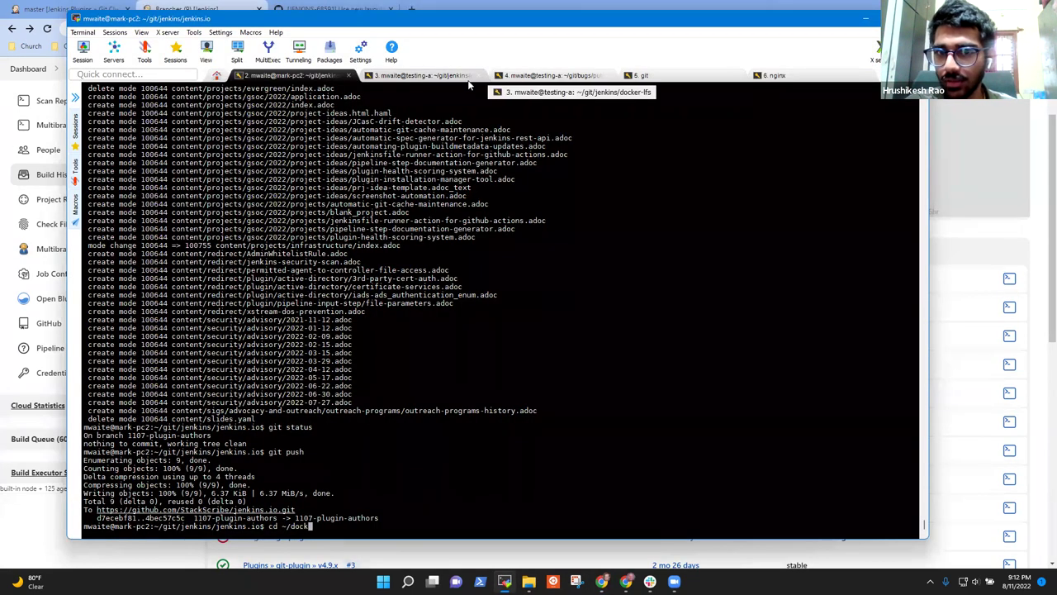
key(Return)
text(ls)
key(Return)
Step: Change into the workspace/ directory and list the job workspaces it contains
text(cd workspace/)
key(Return)
text(l)
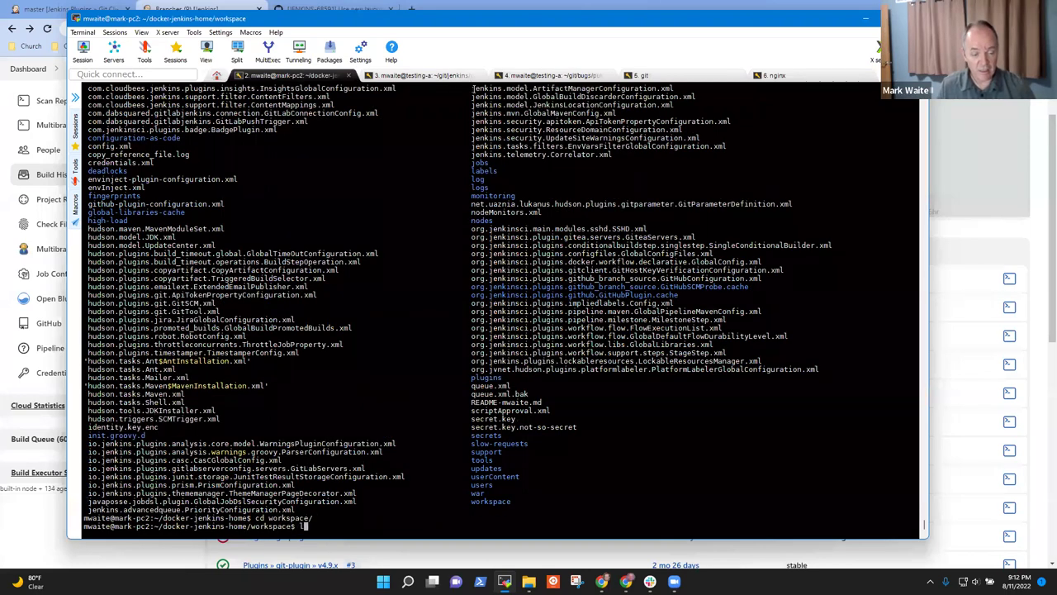
text(s)
key(Return)
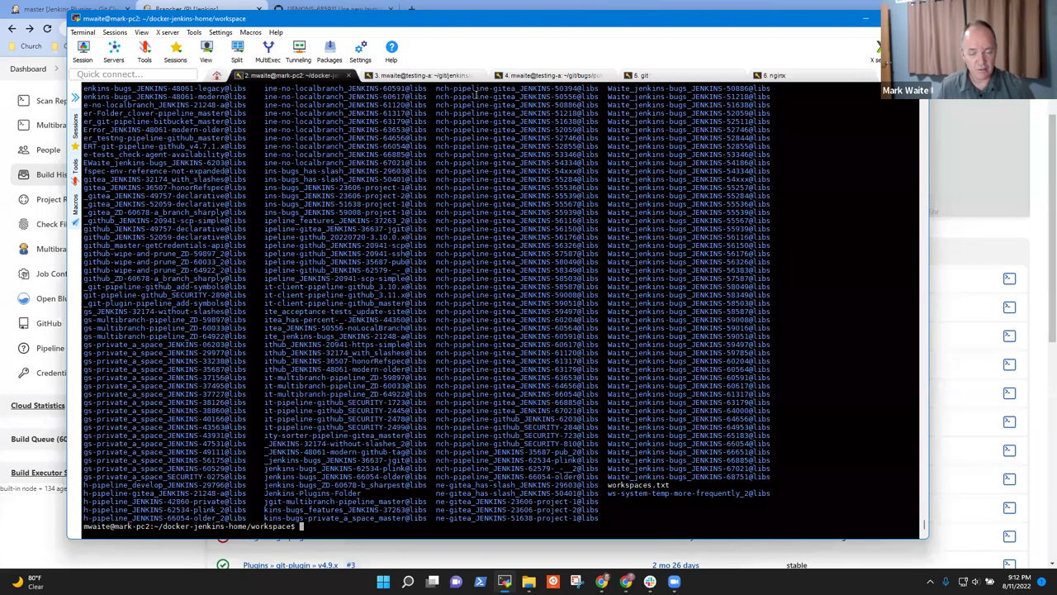
text(cd)
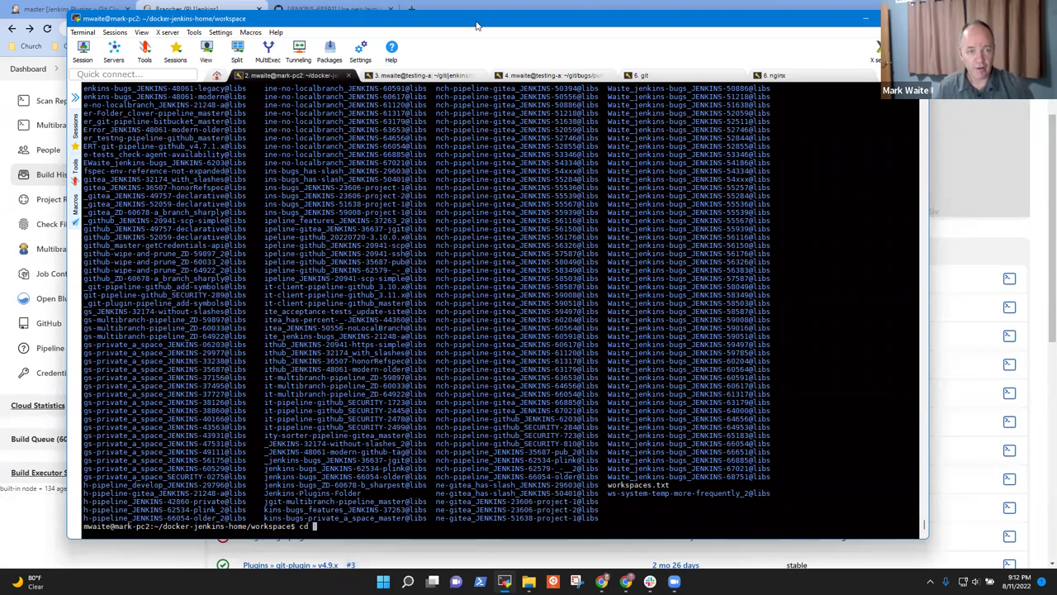
Step: Return to the browser and open build #2 of the Git Client plugin's master branch on the local Jenkins
click(463, 7)
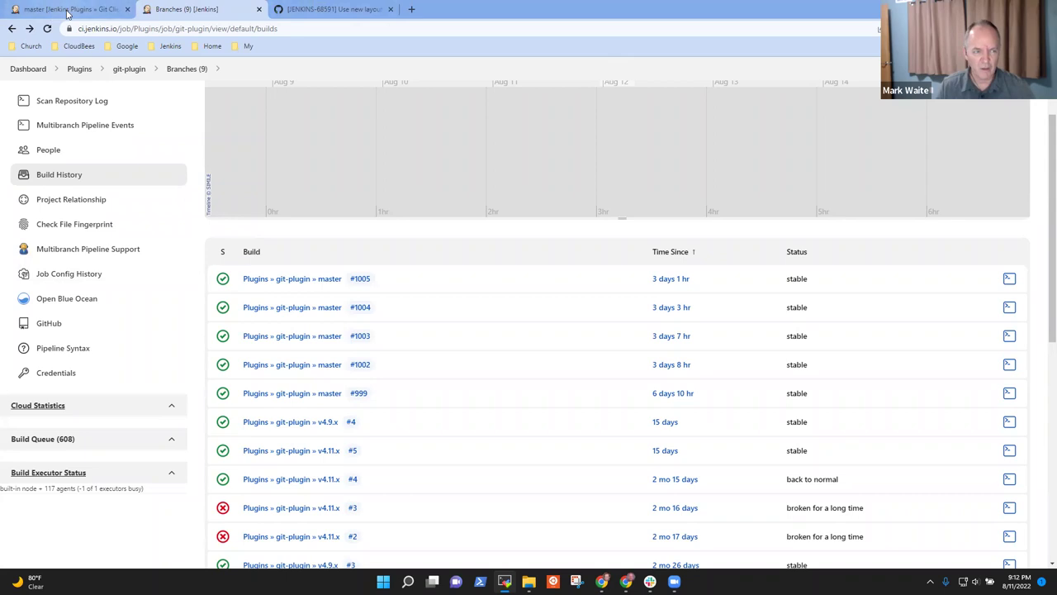
click(66, 9)
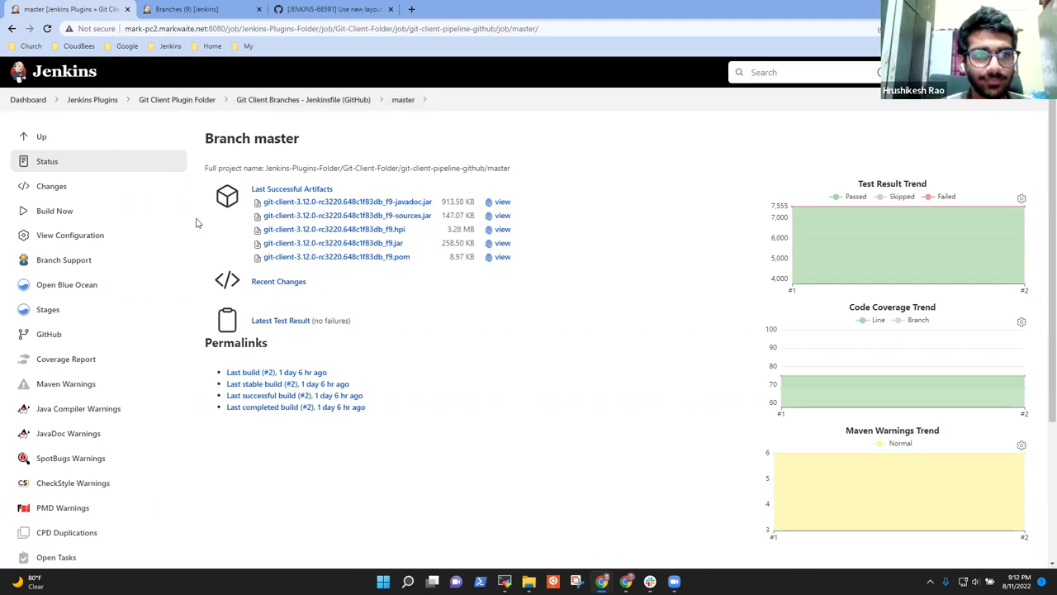
click(402, 99)
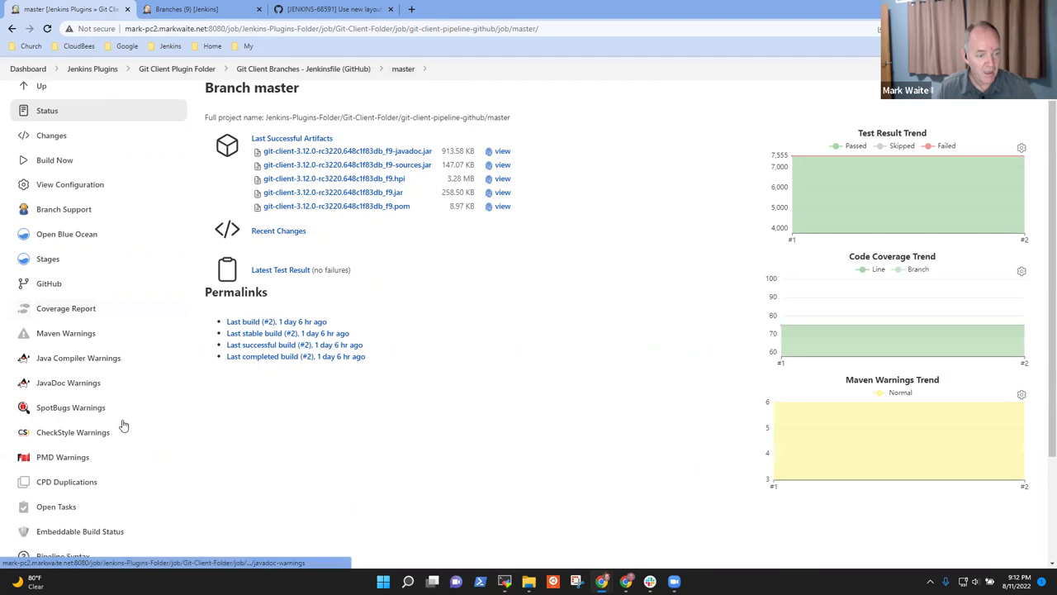
scroll(123, 424, down, 3)
scroll(163, 403, up, 3)
scroll(162, 403, down, 3)
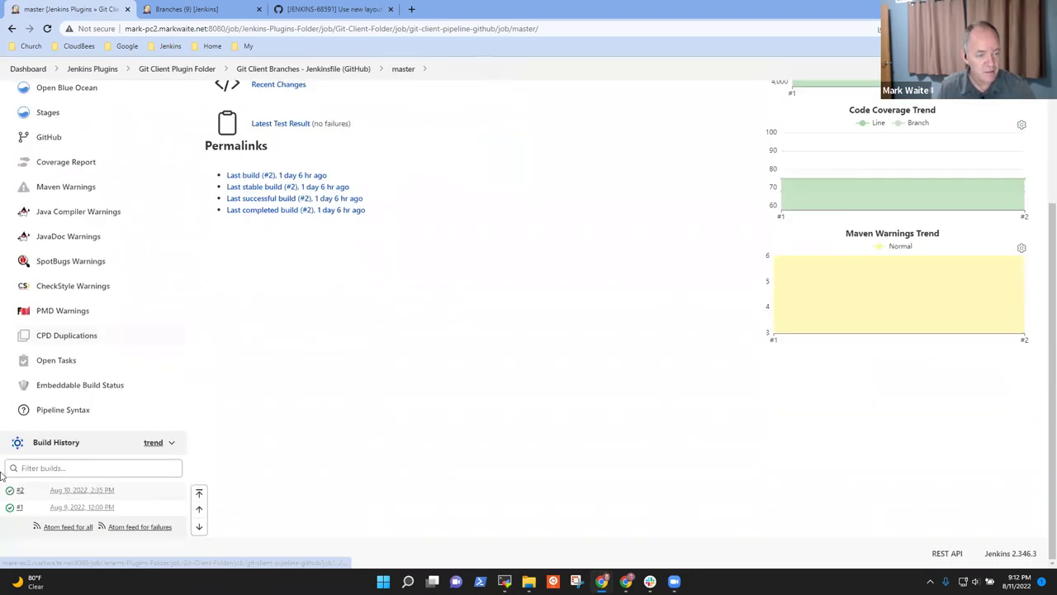
click(78, 489)
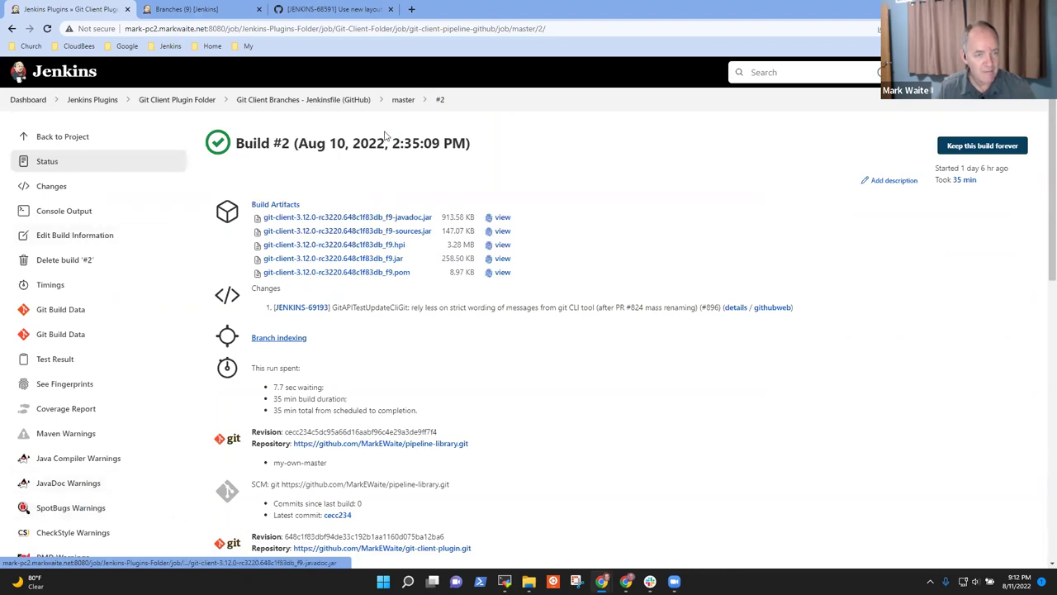
Step: Review the source and report details of build #2 and open its workspaces
scroll(402, 193, down, 3)
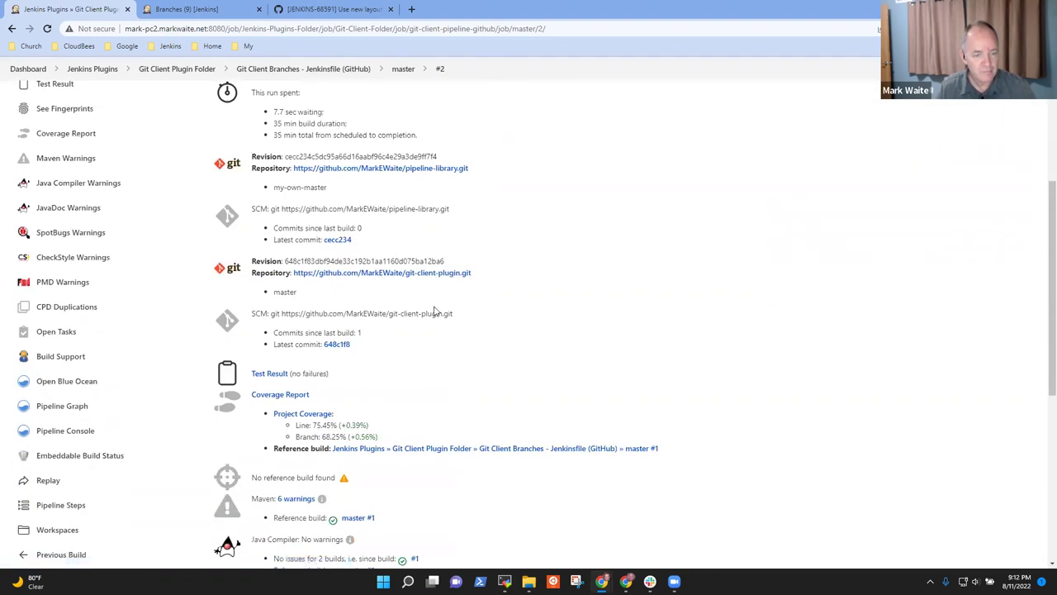
scroll(285, 427, down, 1)
scroll(314, 413, down, 2)
scroll(347, 380, up, 4)
scroll(314, 394, down, 1)
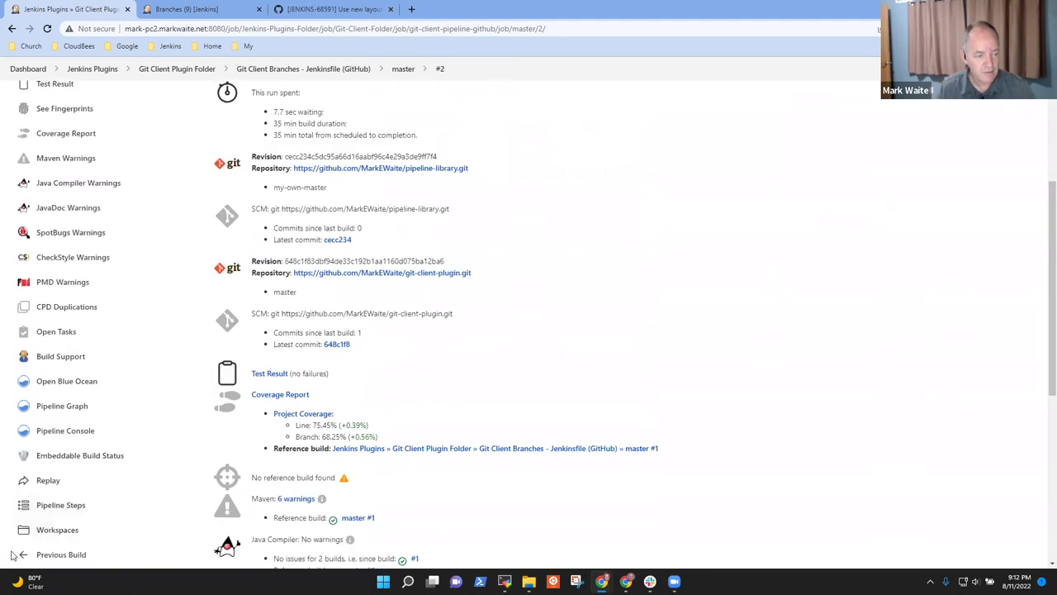
click(51, 529)
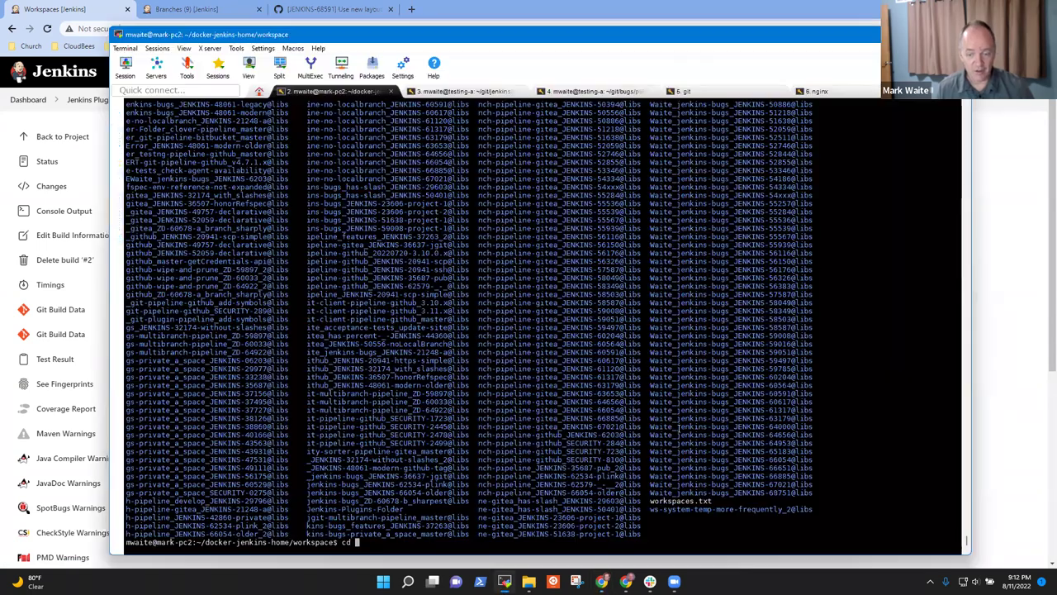
Step: Switch back to the terminal and change to the home directory
key(alt+Tab)
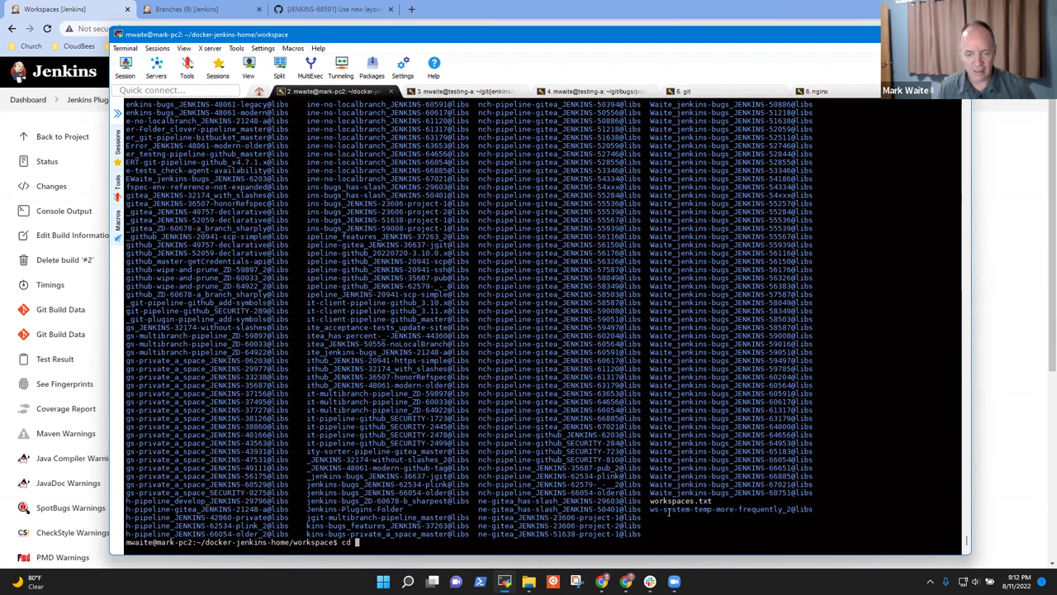
key(Tab)
key(Tab)
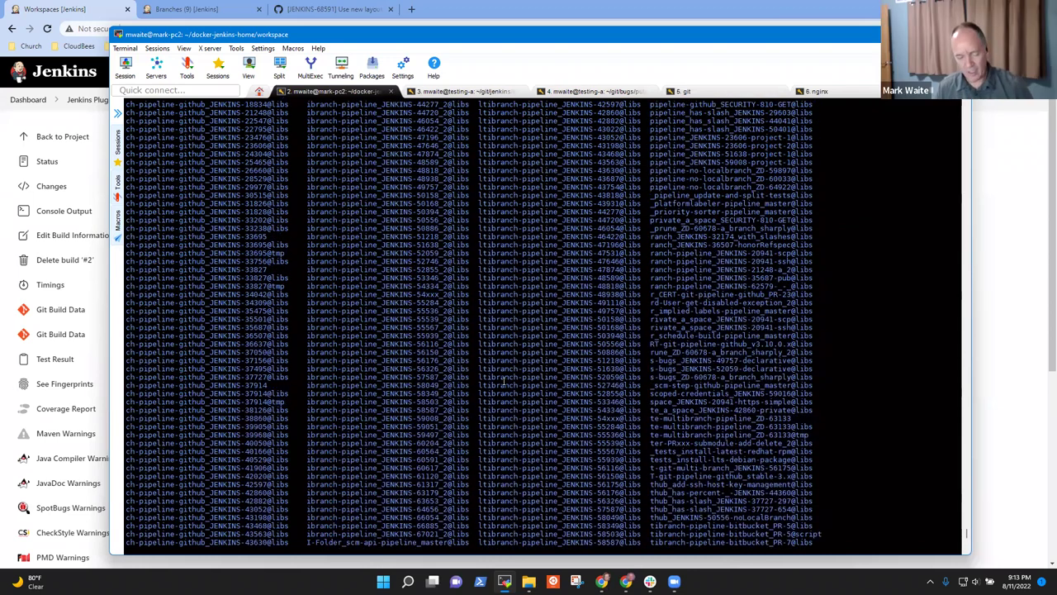
key(Return)
Step: Start a login shell as the jagent account with sudo su, entering the account password
text(sudo su -)
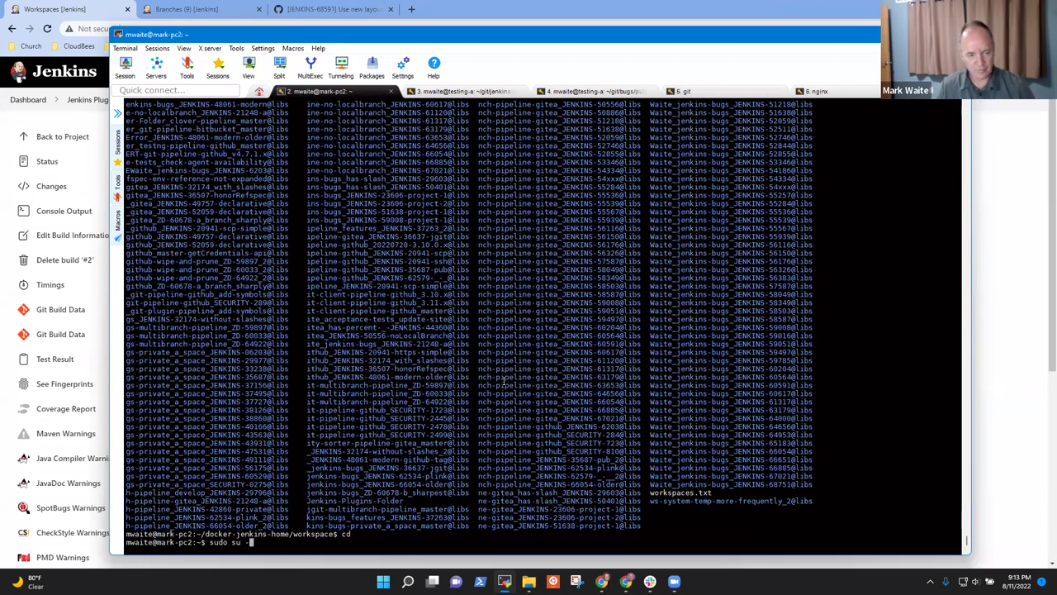
text( jagent)
key(Return)
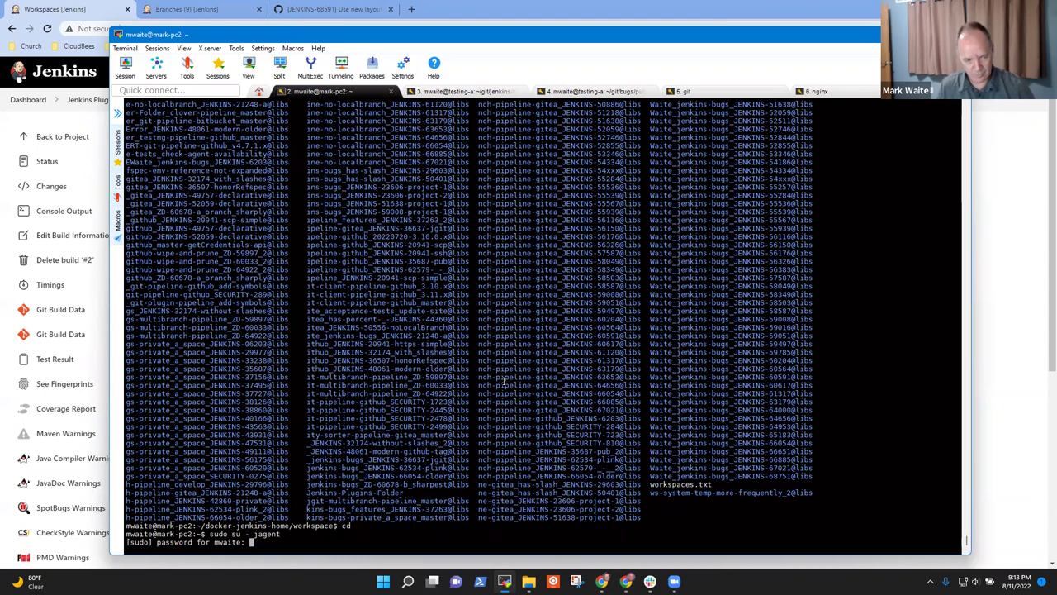
key(Return)
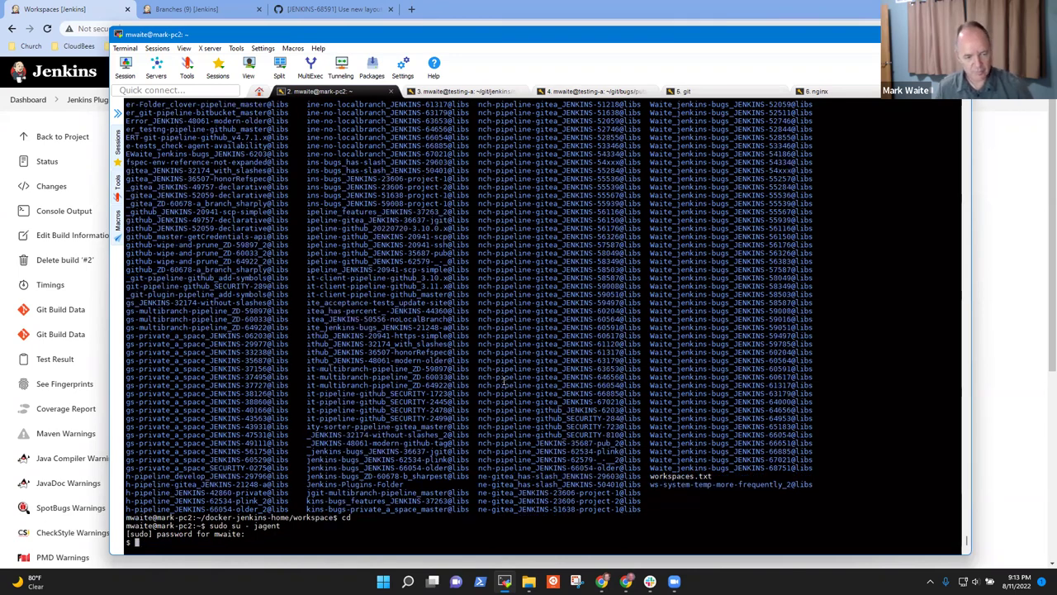
Step: List the home directory, change into the mark-pc2 agent directory and list its contents
text(ls)
key(Return)
text(cd)
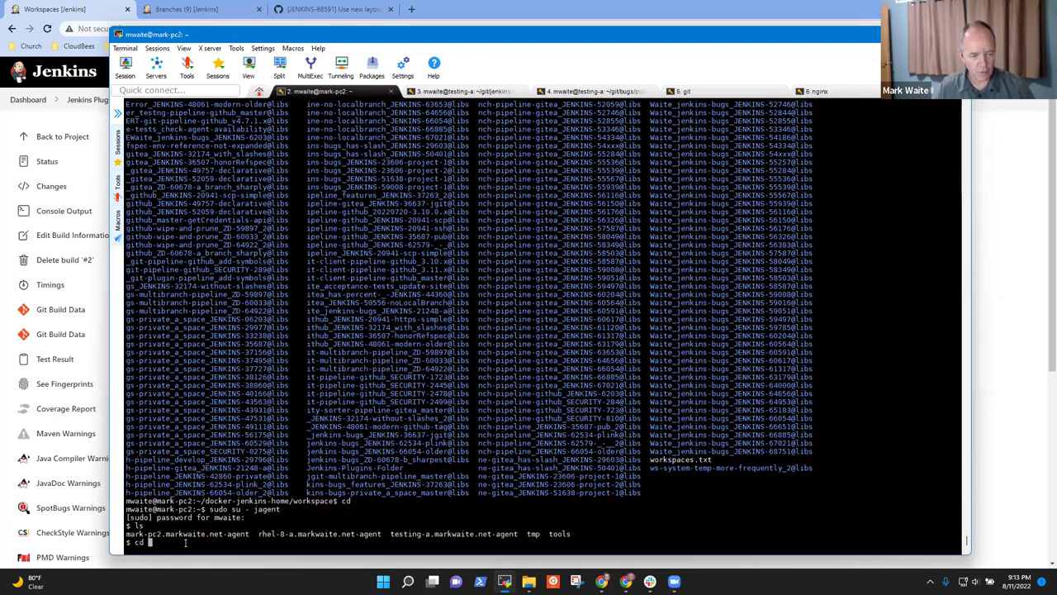
double_click(186, 533)
right_click(199, 518)
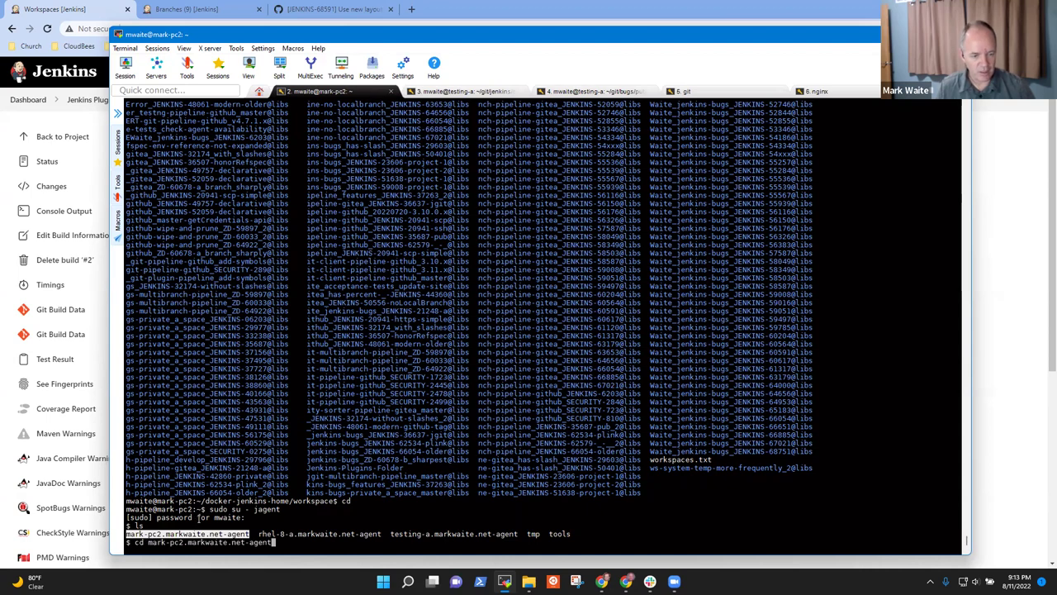
key(Return)
text(ls)
key(Return)
Step: Start a bash shell, change into the agent's workspace directory and list the workspaces
text(cd wo)
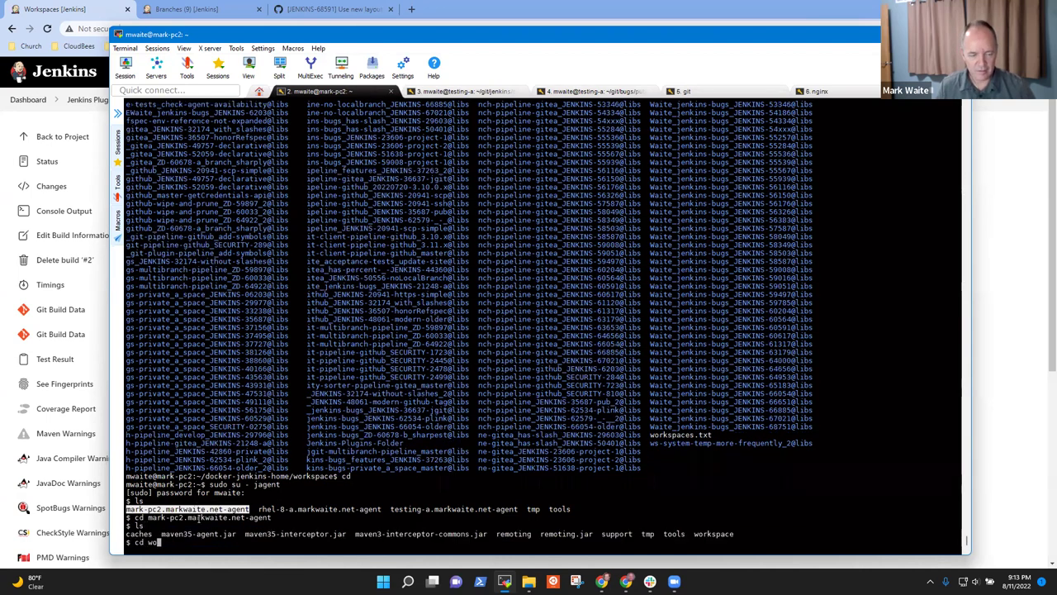
text(rk)
key(Return)
text(bash)
key(Return)
text(cd wo)
key(Tab)
key(Return)
text(ls)
key(Return)
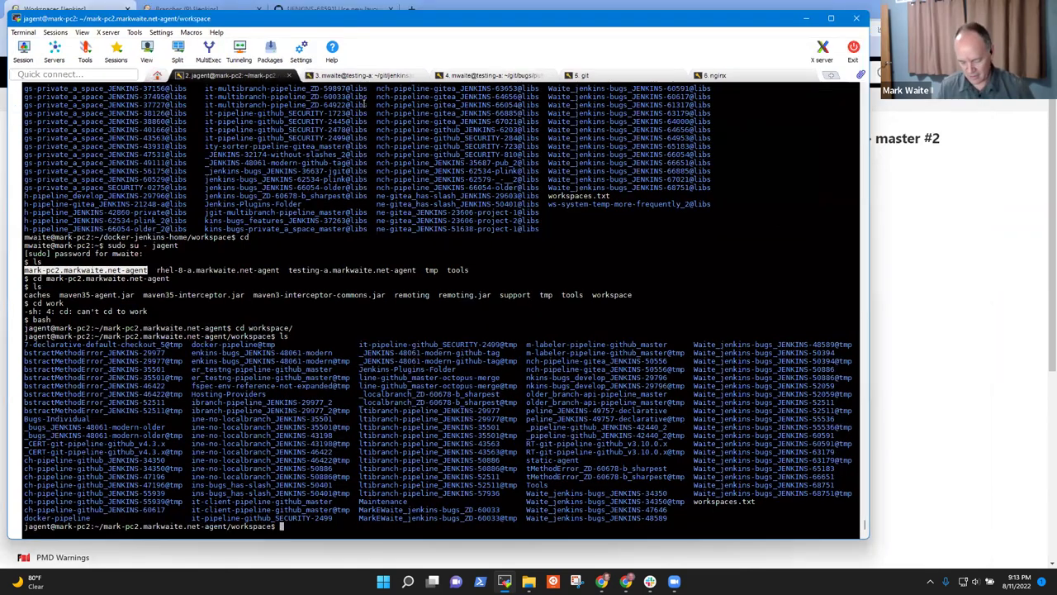
Step: Change into the it-client-pipeline-github_master workspace directory
drag(448, 46, 347, 29)
text(it)
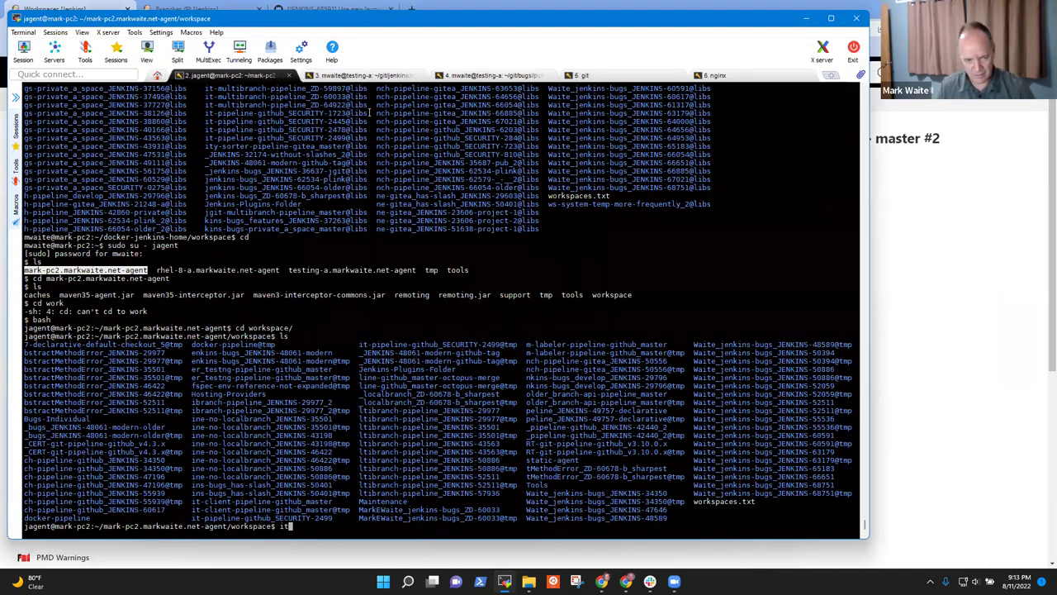
text(-cli)
key(Tab)
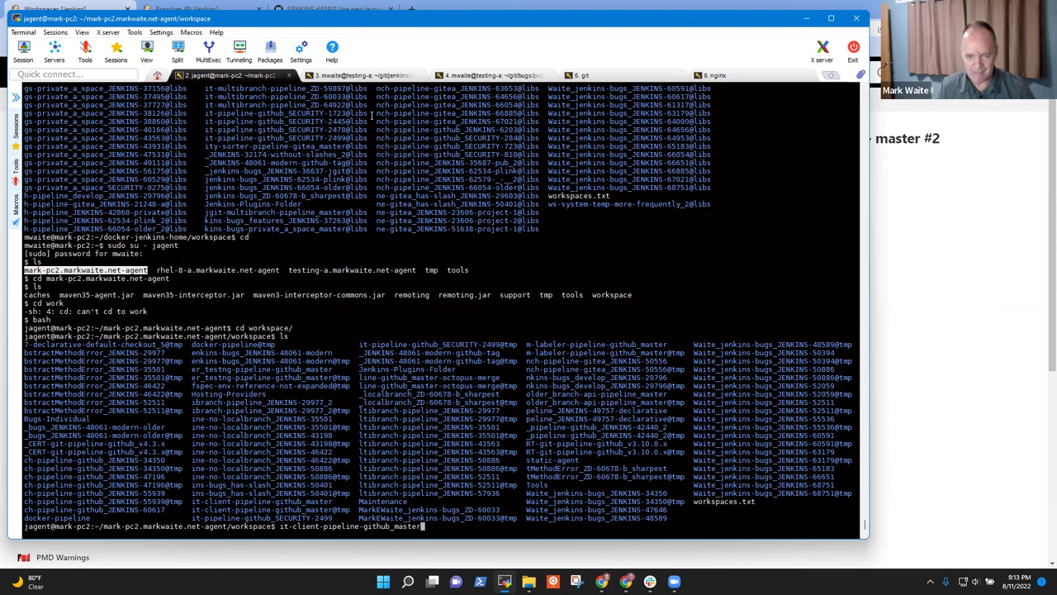
key(Return)
text(ls)
key(Return)
key(Up)
key(Up)
key(Home)
text(cd)
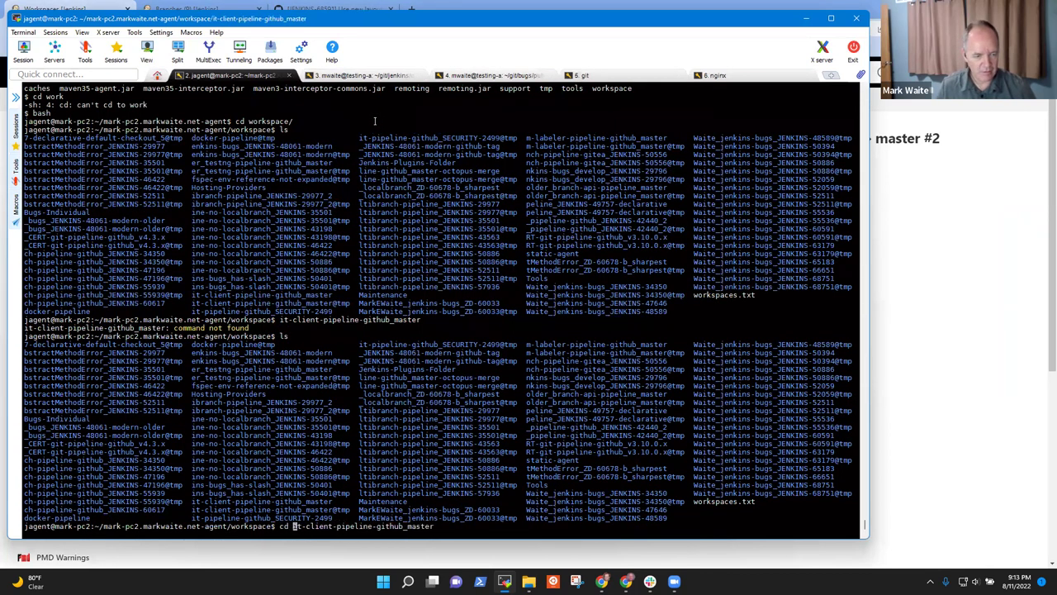
key(Return)
Step: List the files checked out in the git client master workspace
text(ls)
key(Return)
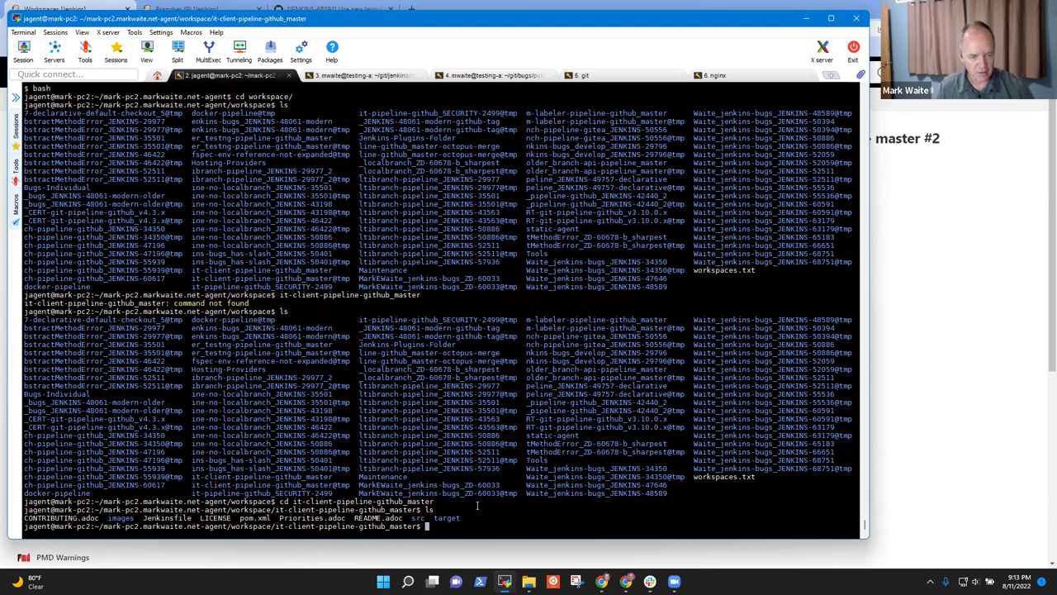
text(ls)
key(Return)
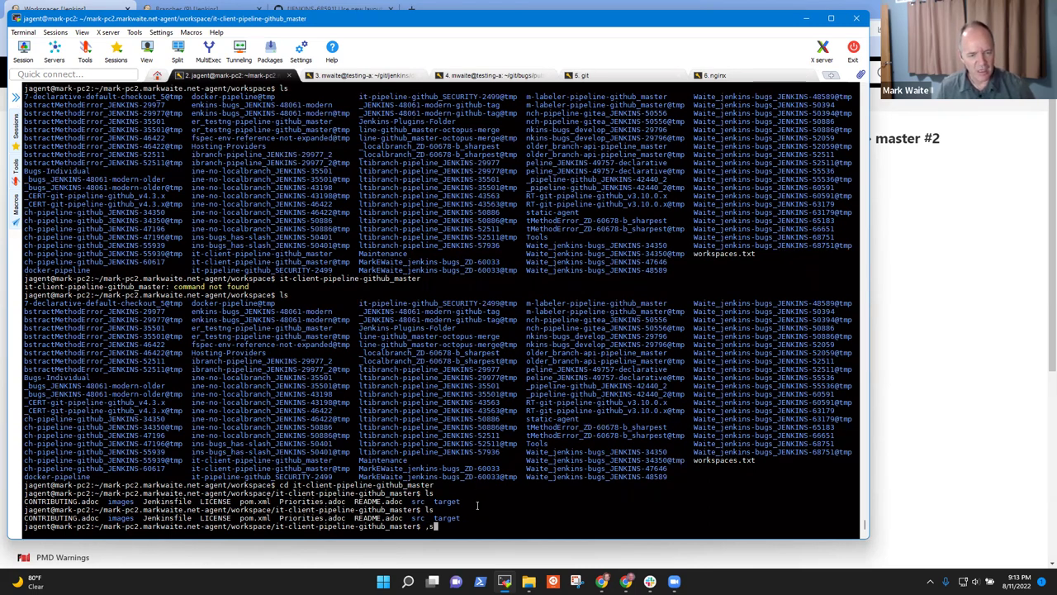
text(ls)
key(Return)
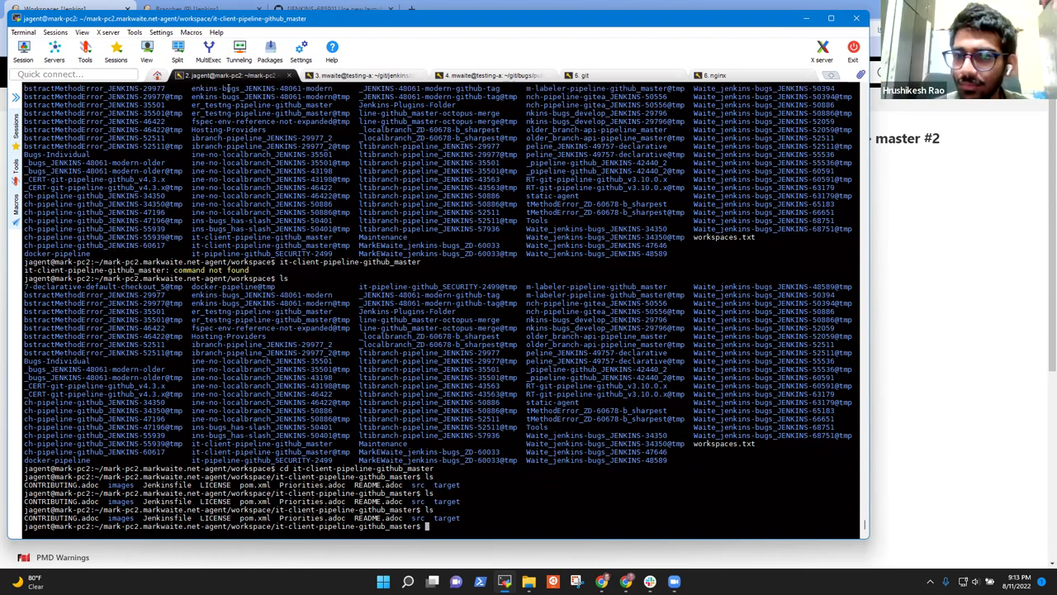
Step: Duplicate the current terminal session and change to the docker-jenkins-home directory in the new one
right_click(237, 78)
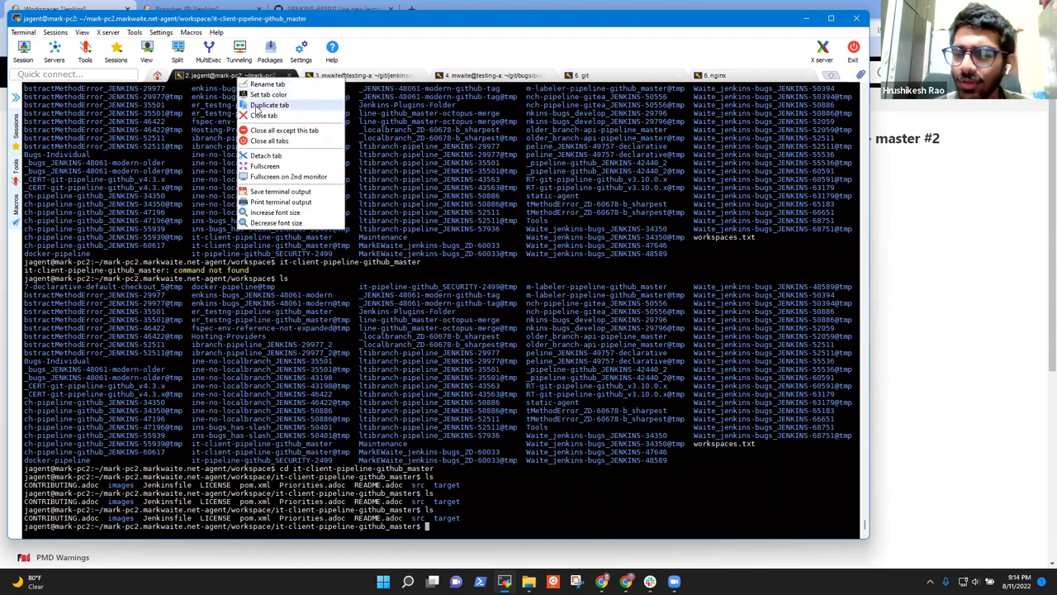
click(263, 106)
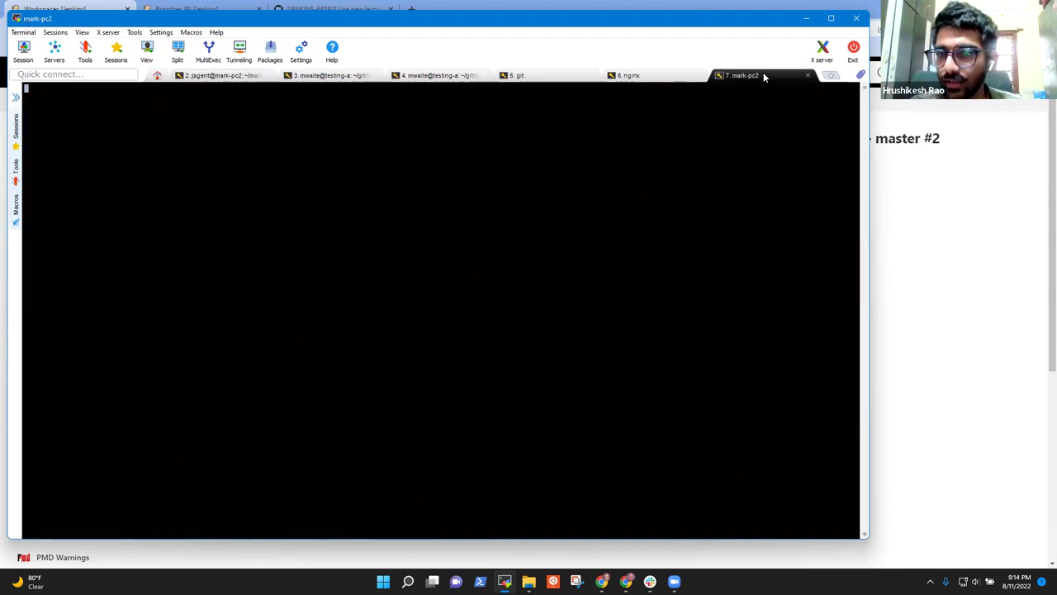
text(cvd)
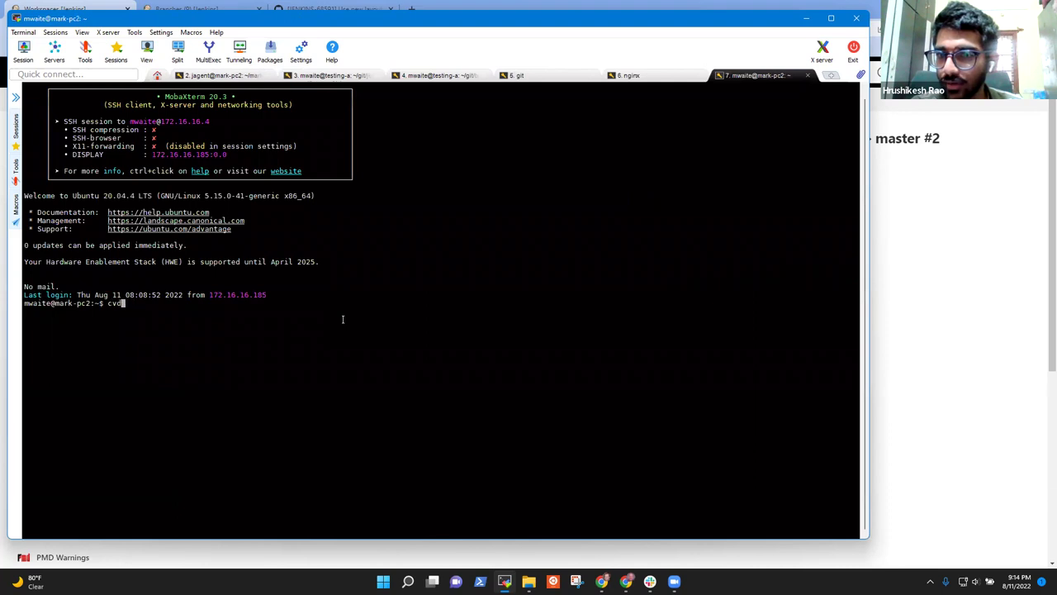
key(Tab)
key(Return)
Step: Change to jobs/Jenkins-Plugins-Folder/jobs/Git-Client-Folder/jobs and list the job directories
text(cd job)
key(Tab)
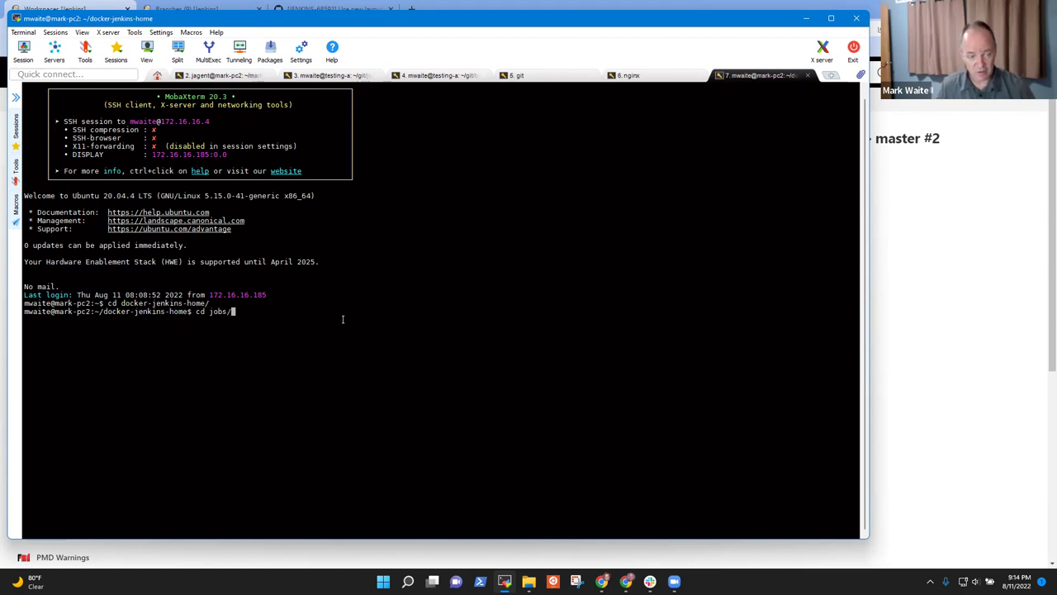
key(Tab)
key(Tab)
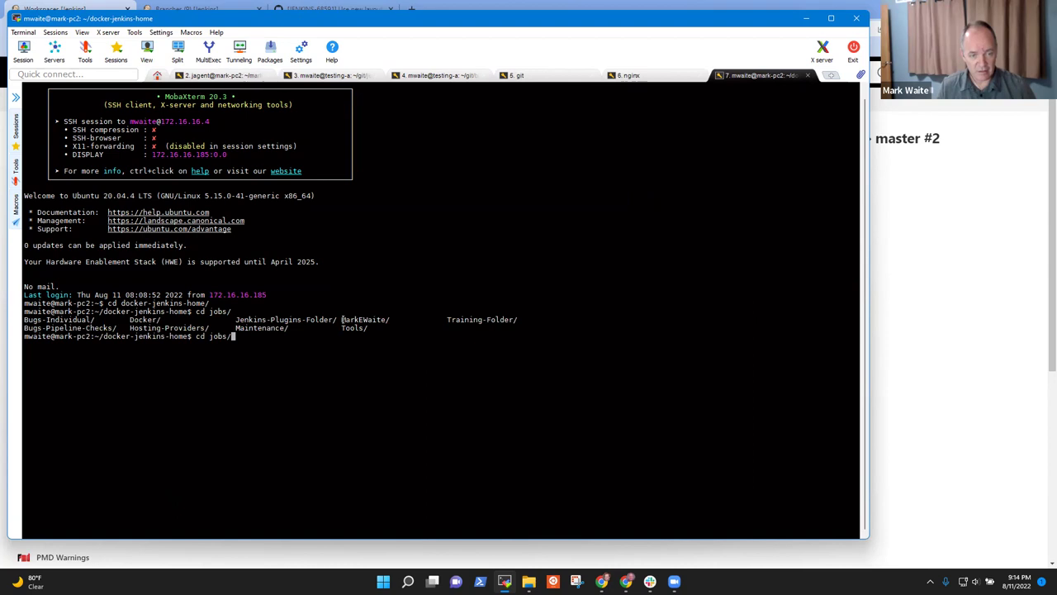
text(Jen)
key(Tab)
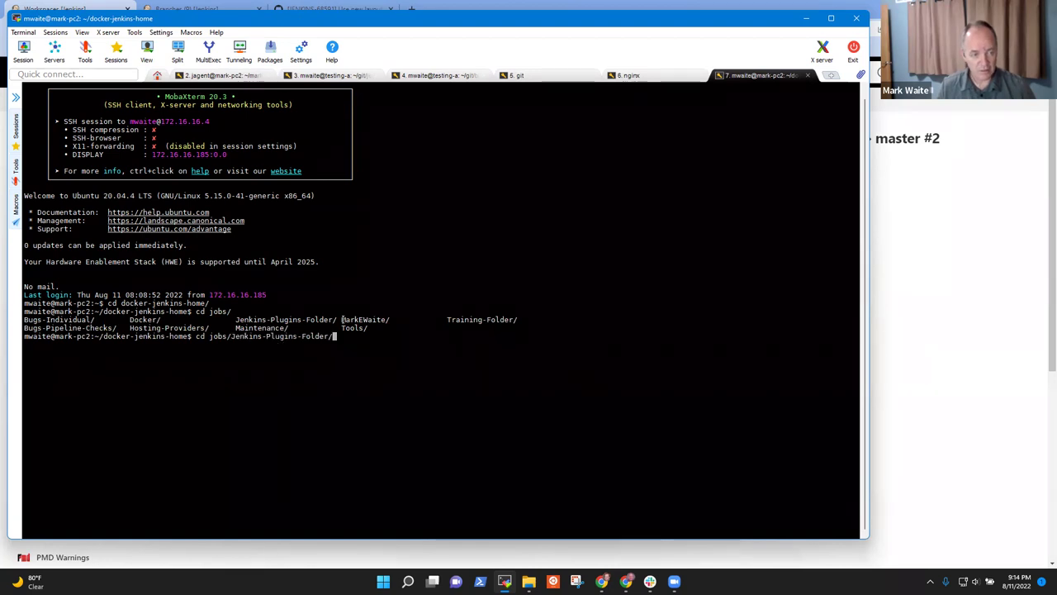
text(jobs/Git-C)
key(Tab)
text(jobs/)
key(Return)
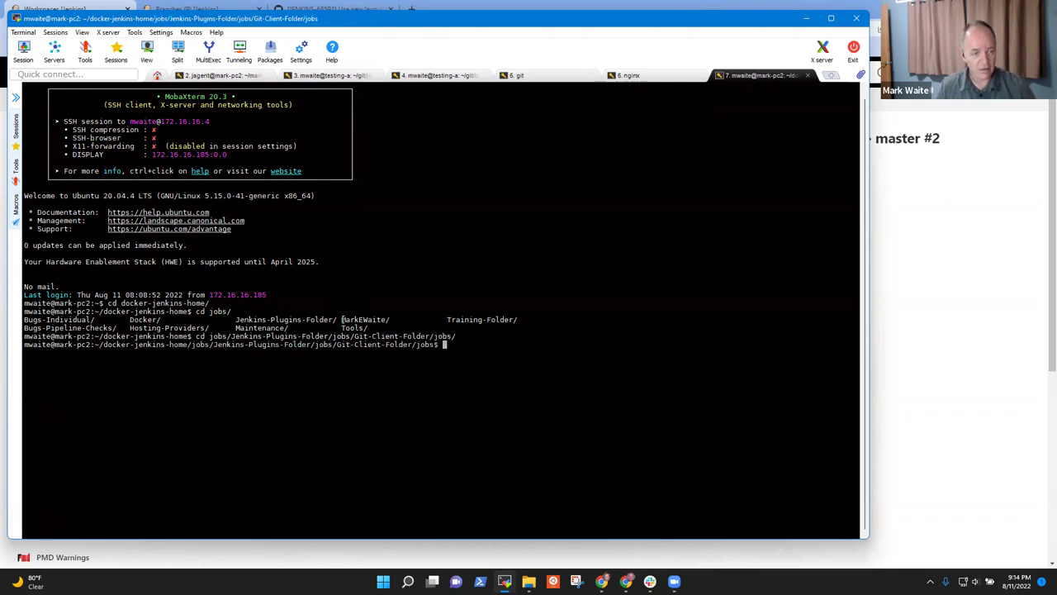
text(ls)
key(Return)
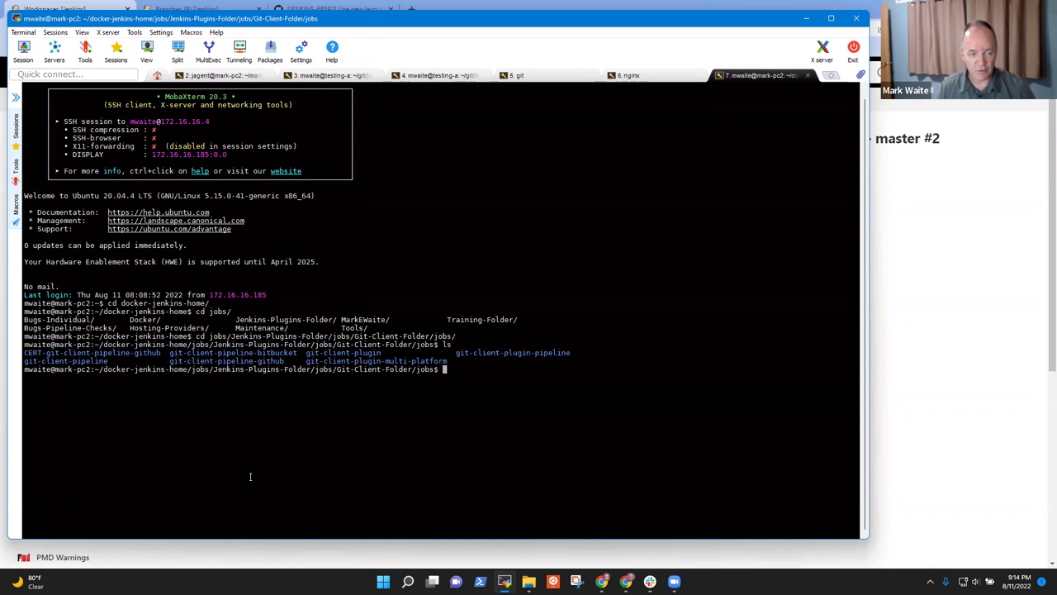
Step: Change into the git-client-pipeline-github job directory and list its contents
text(cd)
double_click(232, 362)
right_click(268, 385)
text(ls)
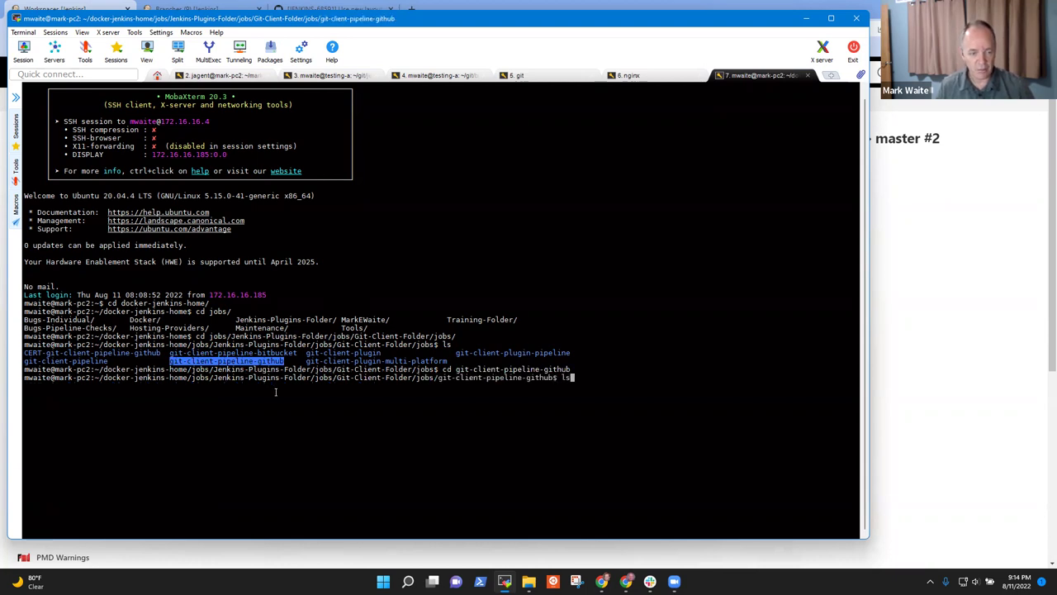
key(Return)
Step: Change into the job's builds directory and list what it contains
text(cd)
key(BackSpace)
key(BackSpace)
key(BackSpace)
text(cd builds/)
key(Return)
text(ls)
key(Return)
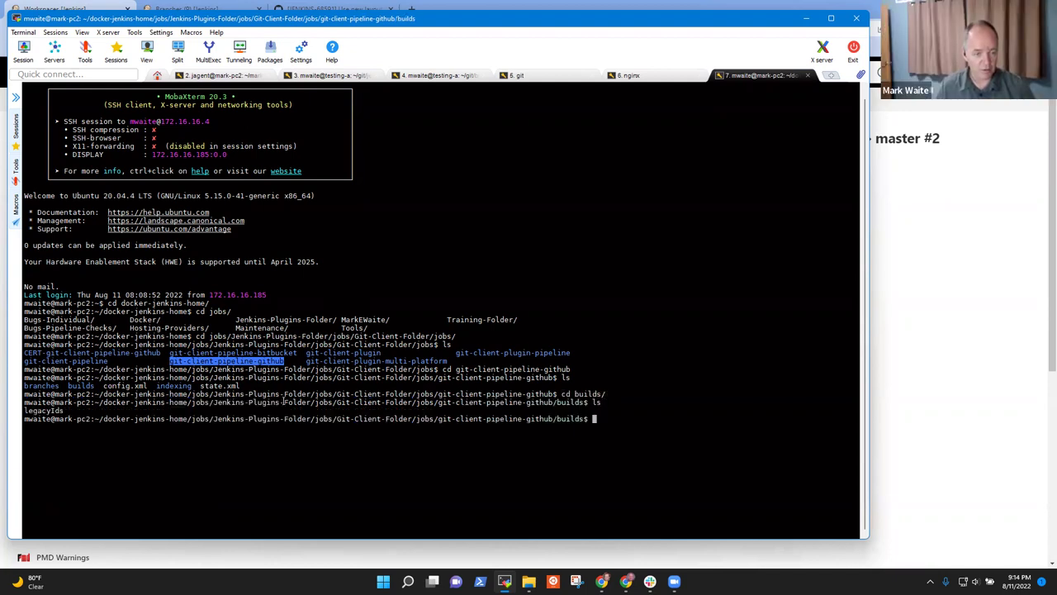
Step: Go back up to the job directory, change into branches and list the branch directories
text(cd ..)
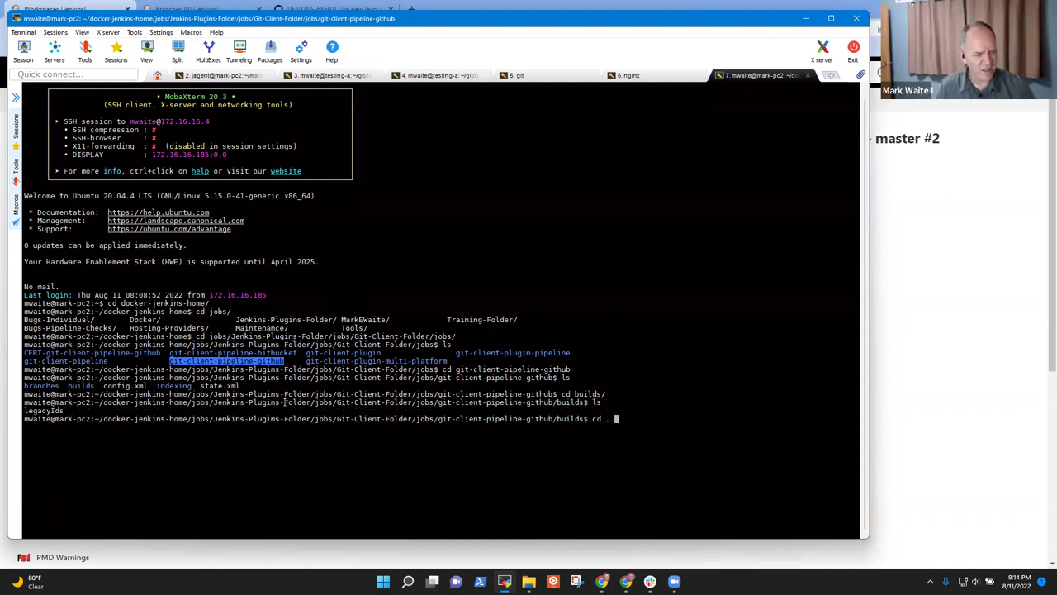
key(Return)
text(ls)
key(Return)
text(cd br)
key(Tab)
key(Return)
text(lks)
key(Return)
text(ls)
key(Return)
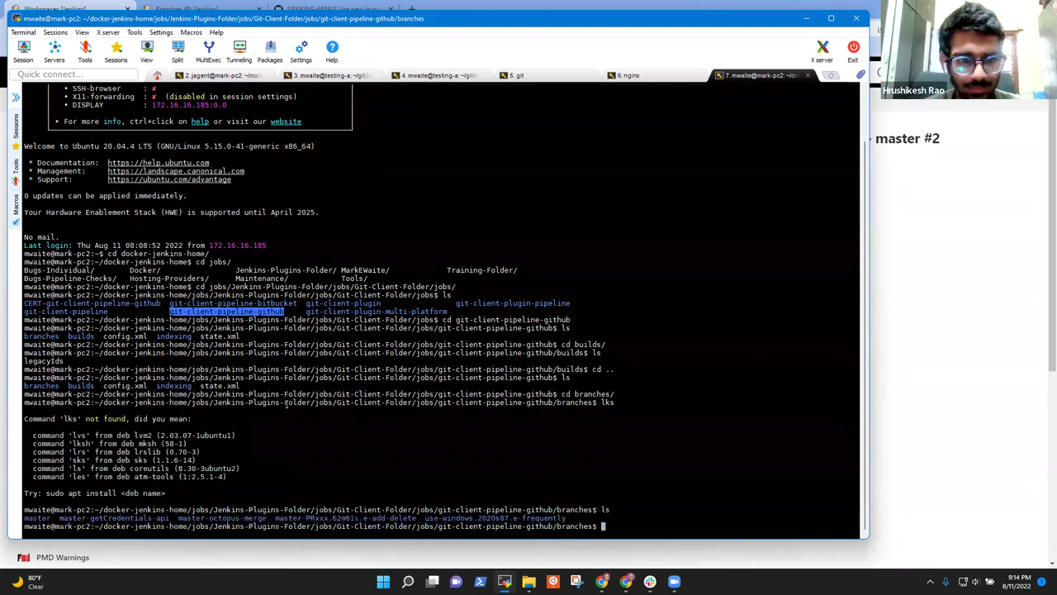
Step: Change into the master branch directory and list its files
text(cd master)
key(Return)
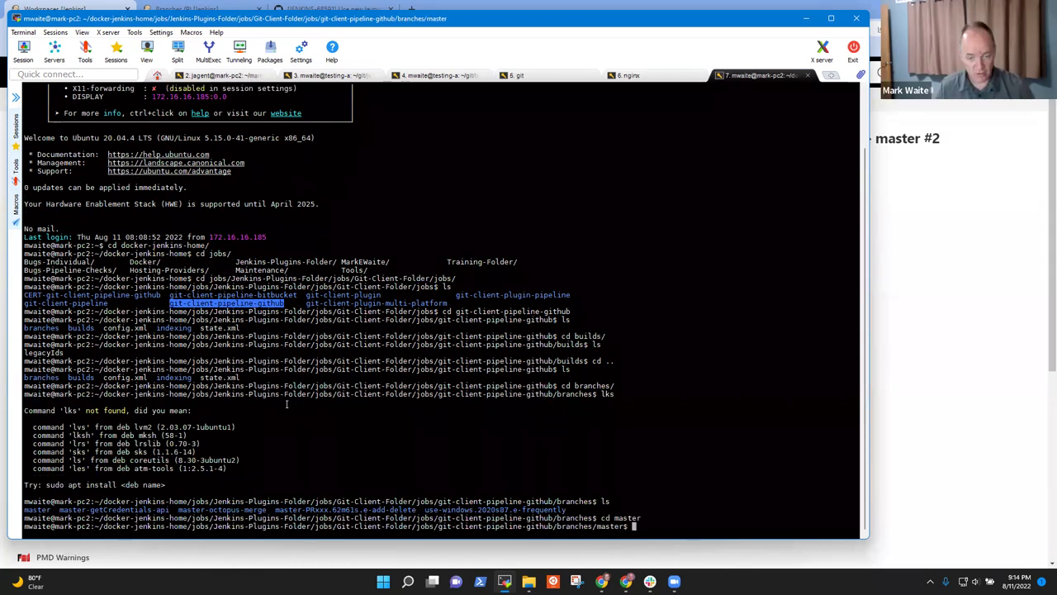
text(ls)
key(Return)
text(ls)
key(Return)
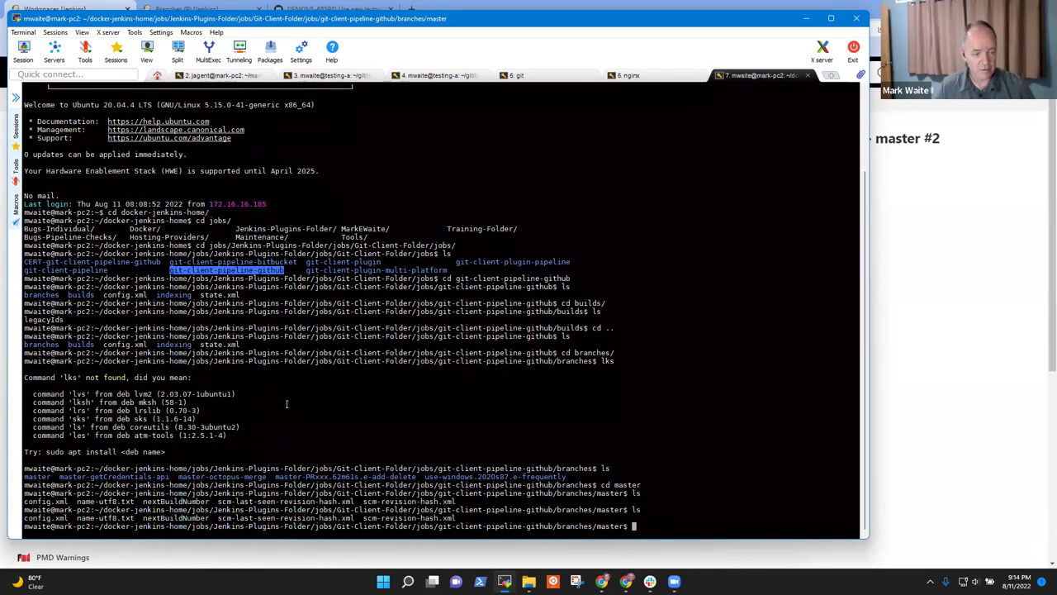
Step: Page through config.xml using less with config.xml and nextBuildNumber as arguments, quit, and list the directory again
text(less )
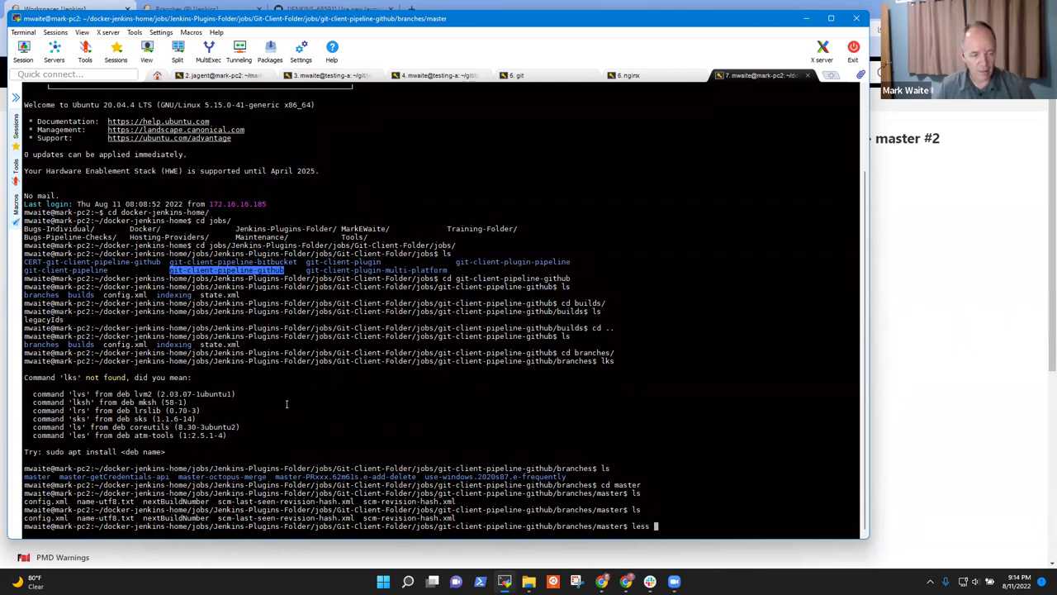
text(c)
key(Tab)
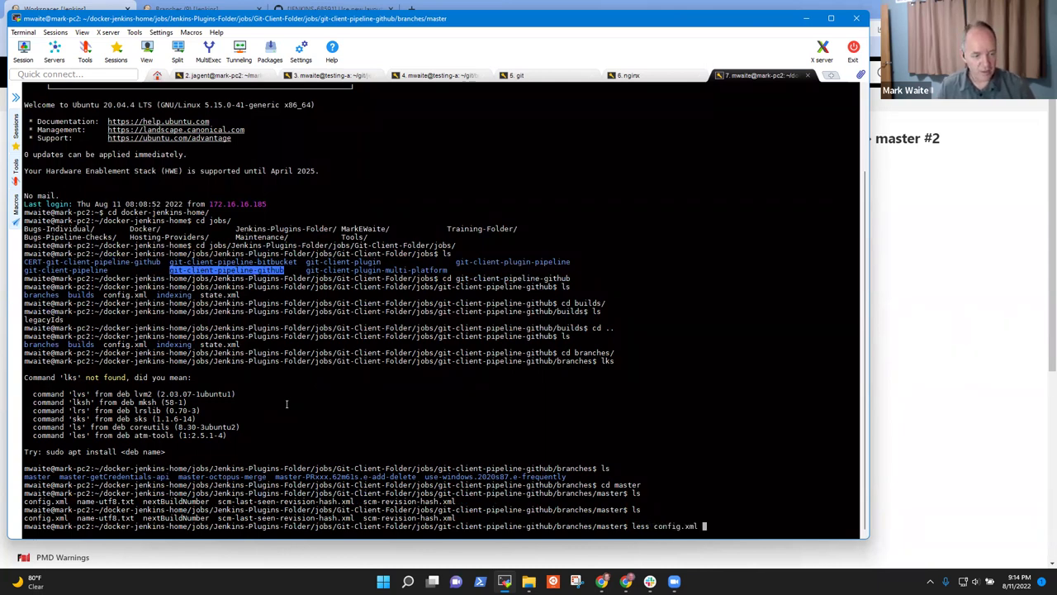
text(nextBuildNumber)
key(Tab)
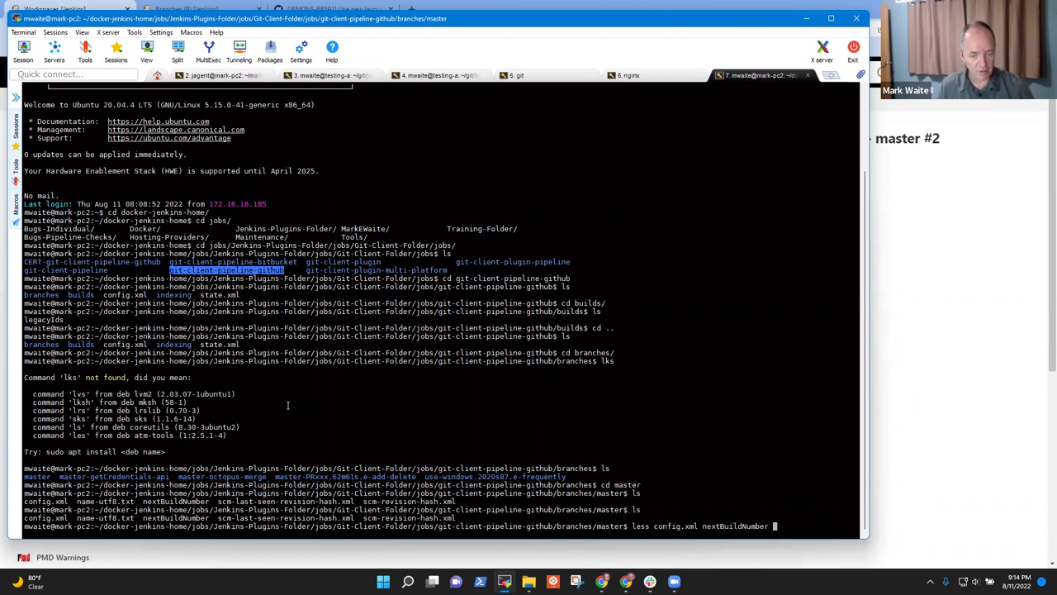
key(Return)
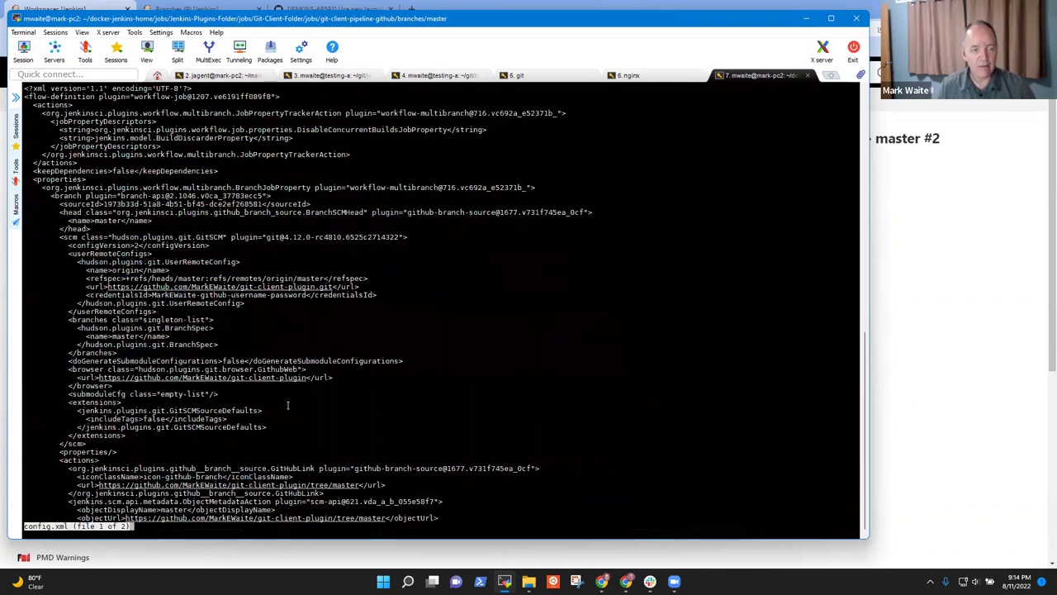
key(space)
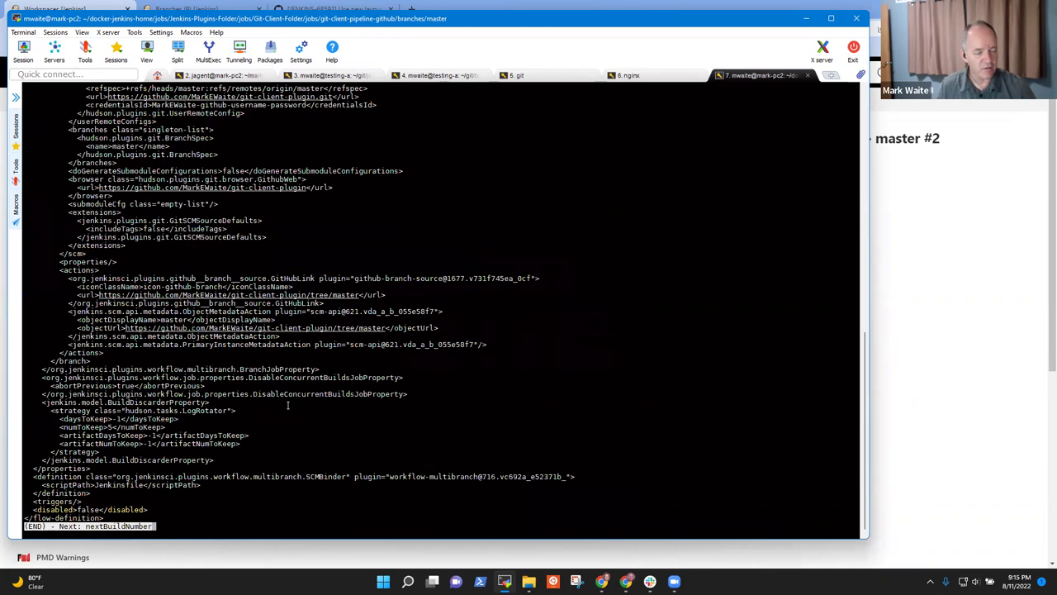
key(q)
key(Return)
text(ls)
key(Return)
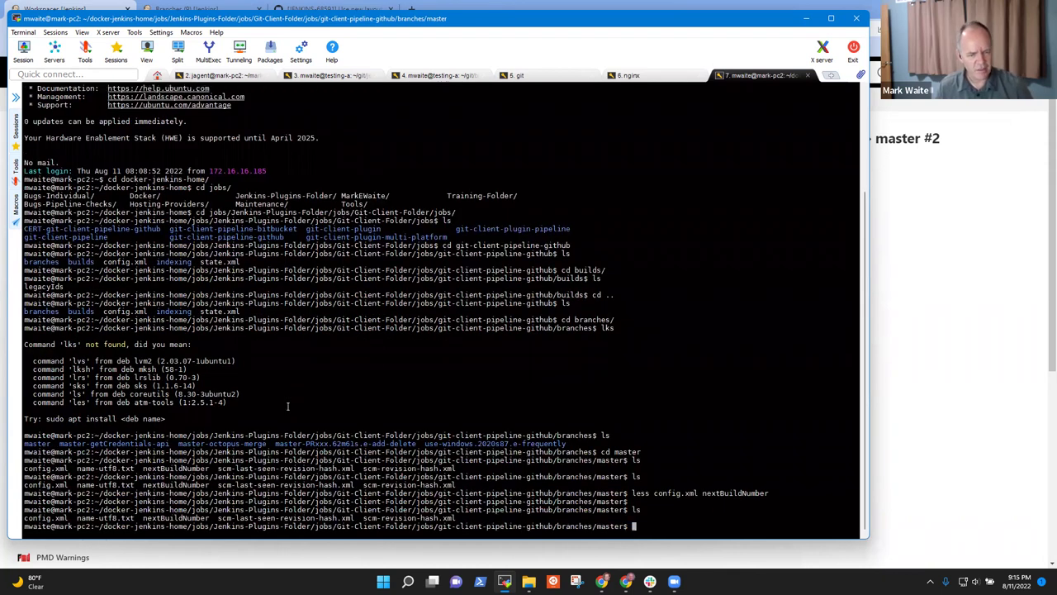
Step: Go back up through branches to the git-client-pipeline-github directory and list its indexing directory
text(cd ..)
key(Return)
text(ls)
key(Return)
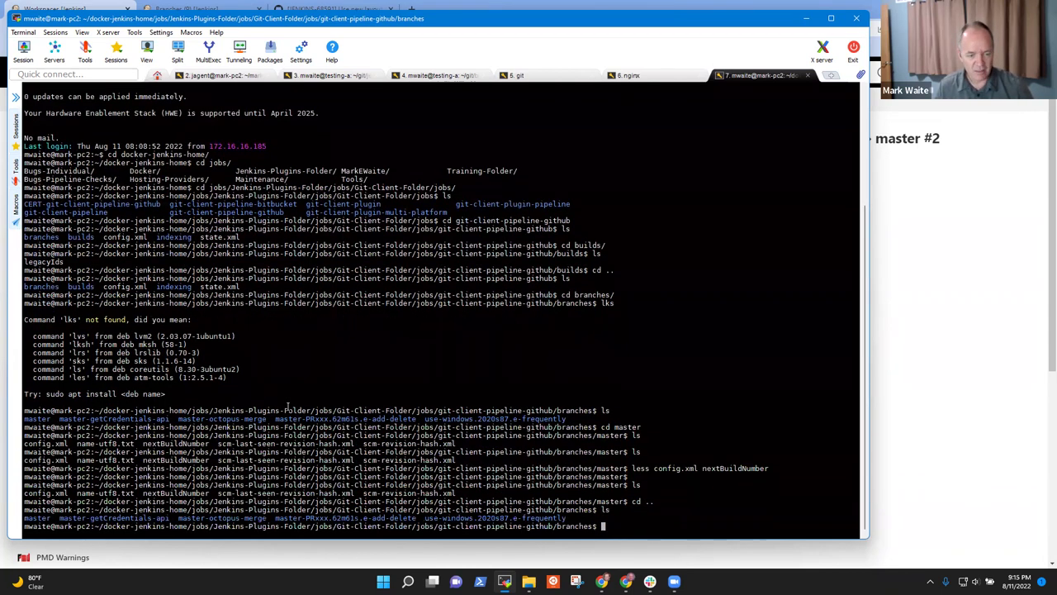
text(cd ..)
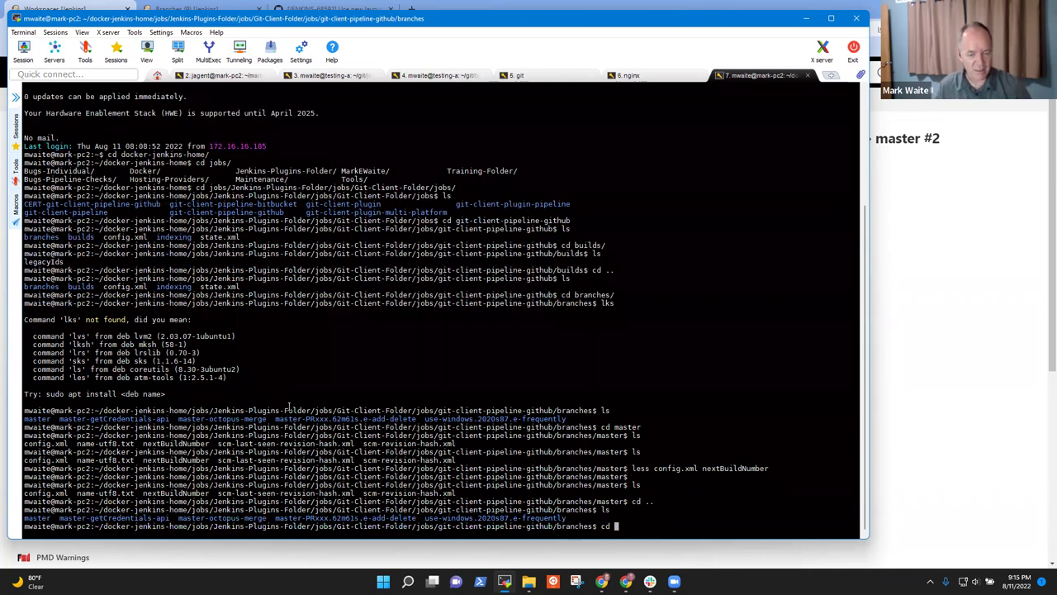
key(Return)
text(ls)
key(Return)
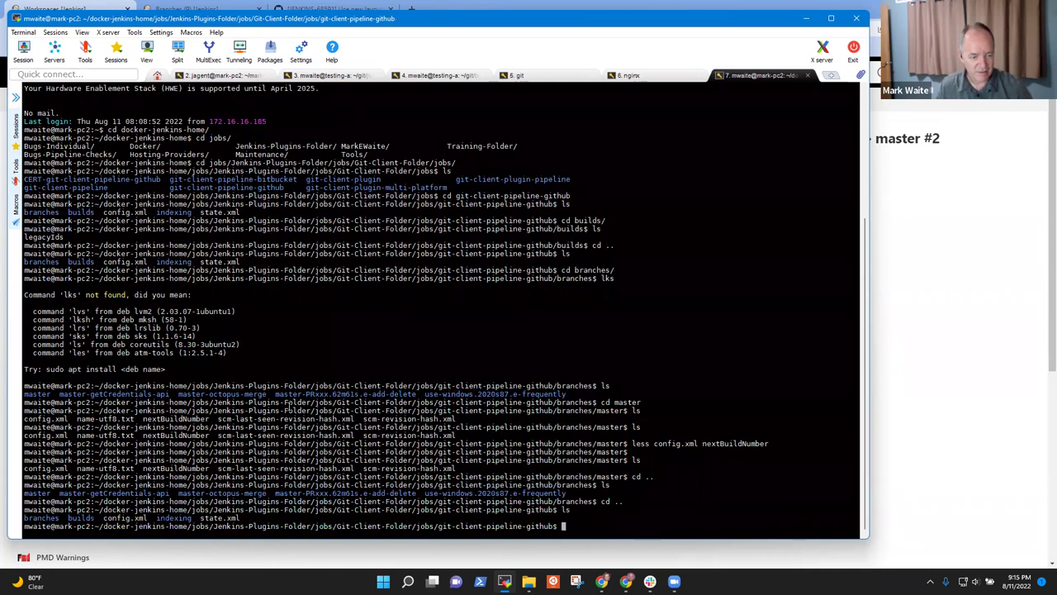
text(ls indexing/)
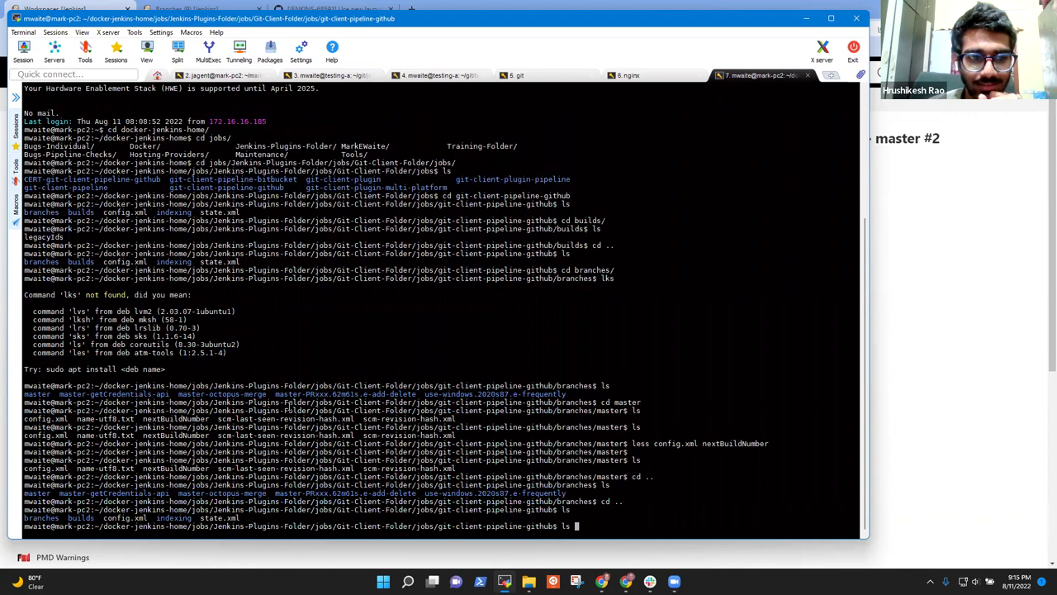
key(Return)
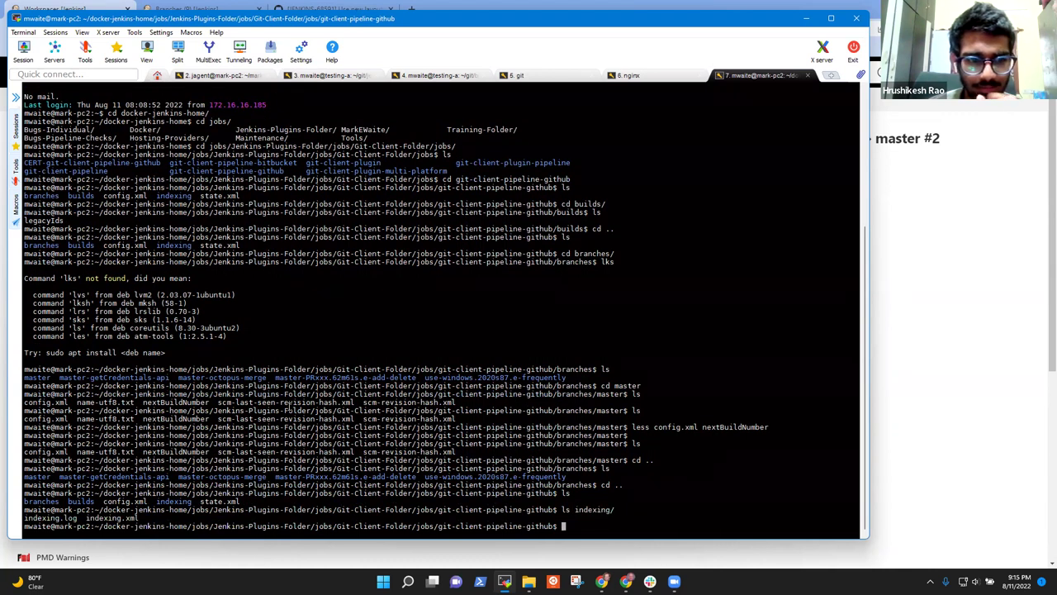
Step: Change into ~/docker-jenkins-home/workspace/Jenkins-Plugins-Folder and list its contents
text(cd ~/)
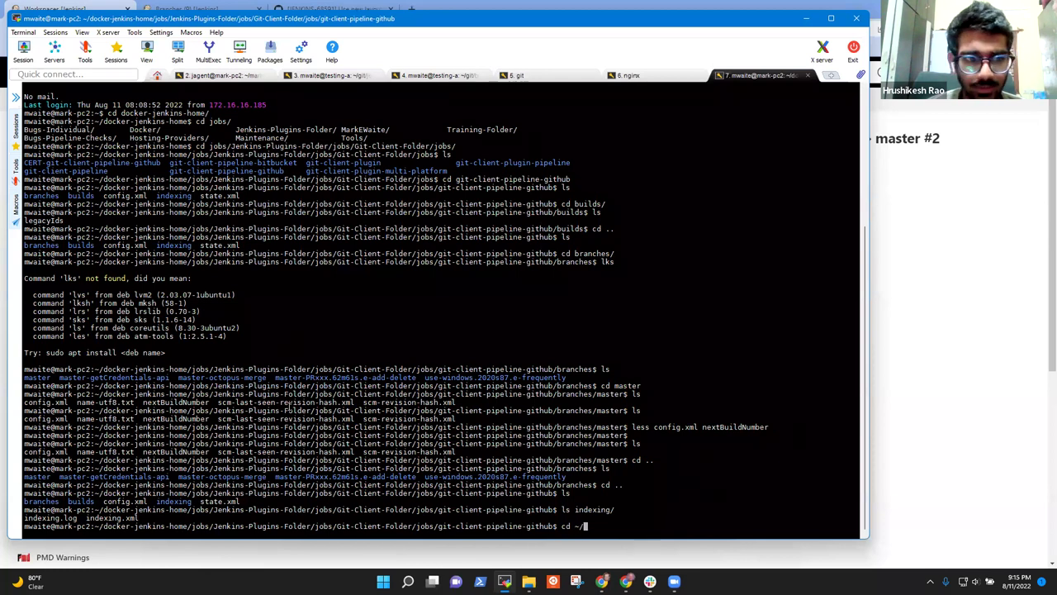
text(workc)
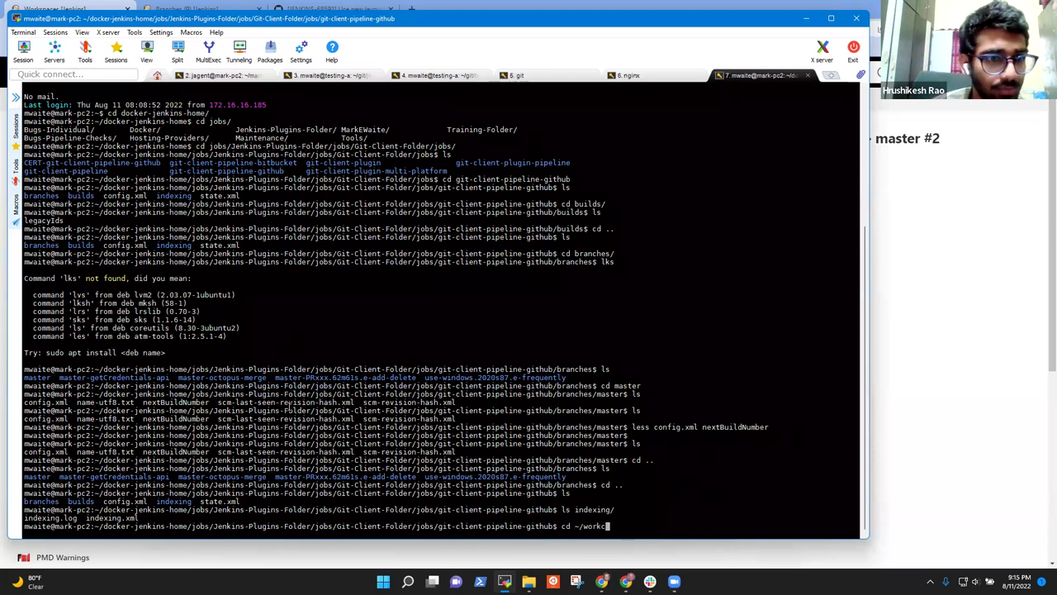
key(BackSpace)
key(BackSpace)
key(BackSpace)
key(BackSpace)
text(dock)
key(Tab)
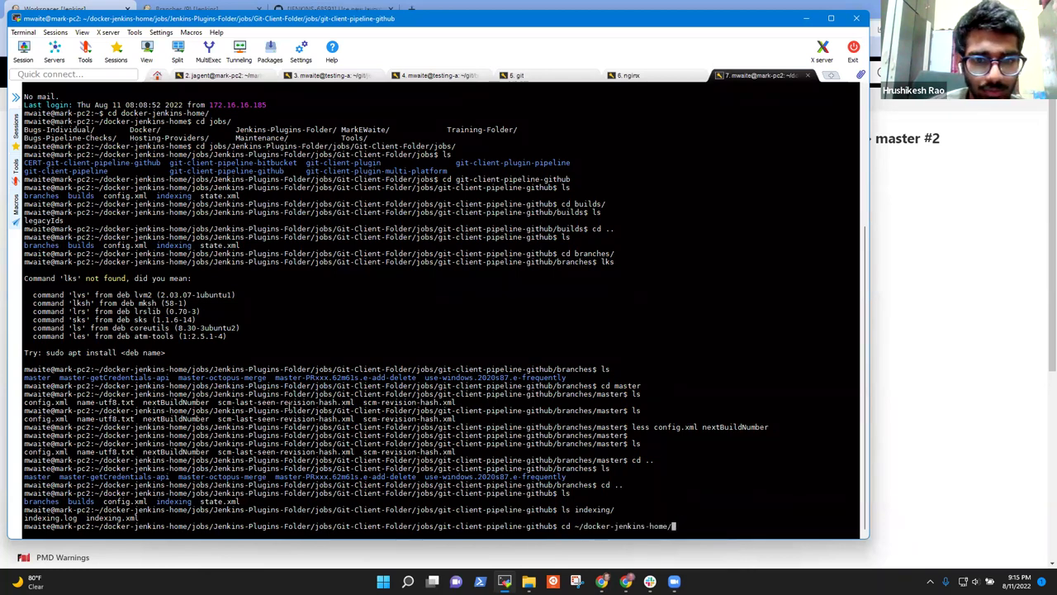
text(wor)
key(Tab)
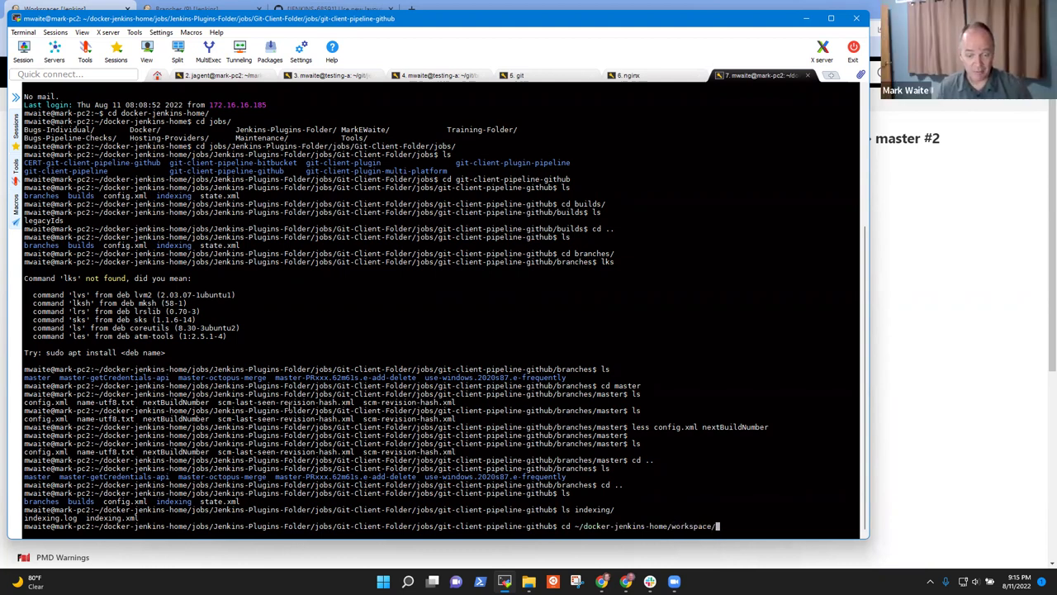
key(Tab)
key(Tab)
key(n)
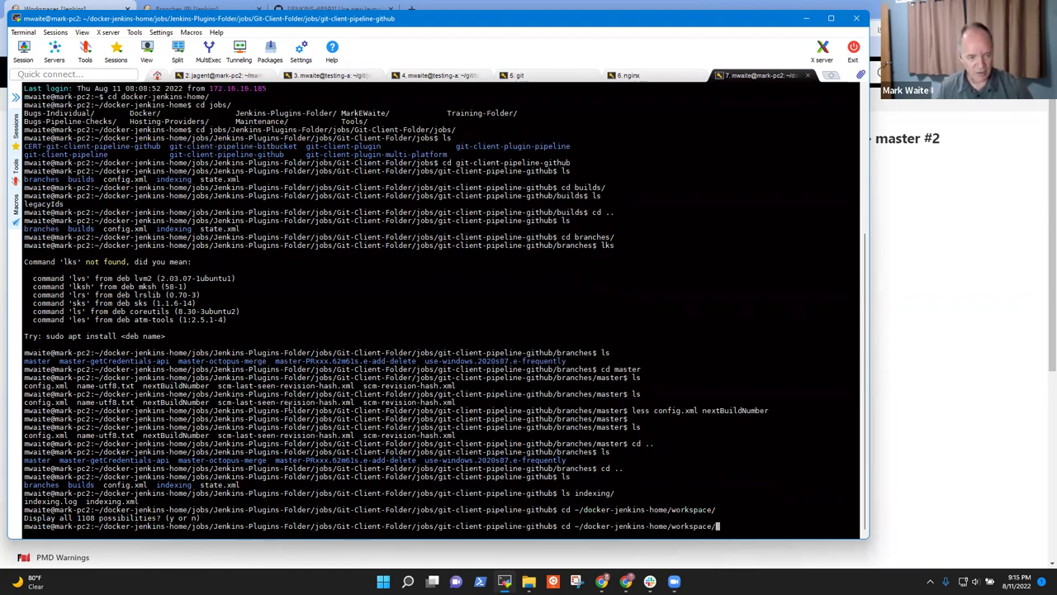
text(Jenk)
key(Tab)
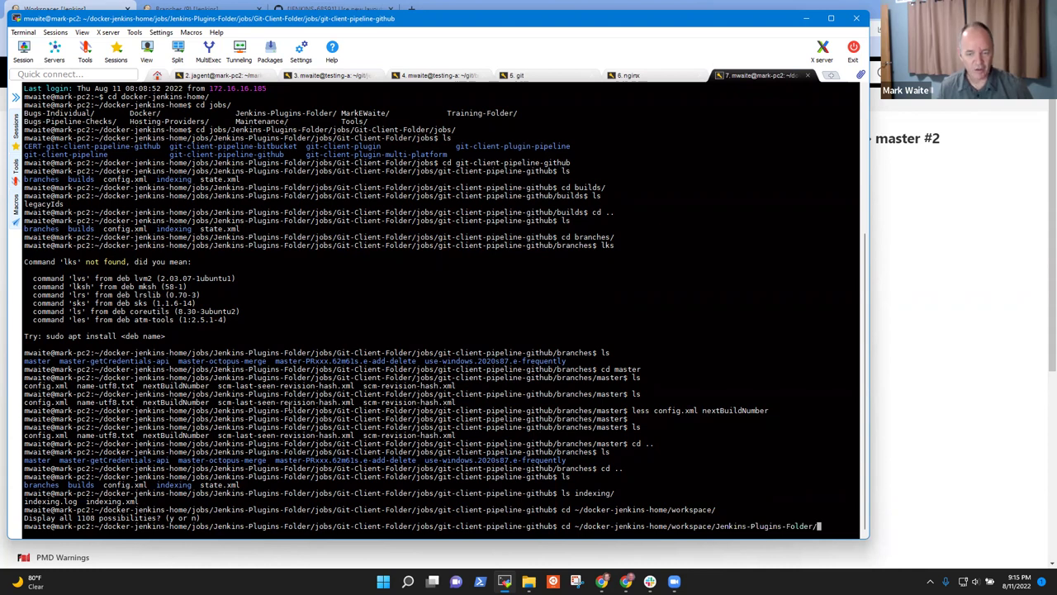
key(Return)
text(ls)
key(Return)
Step: Change into Git-Client-Folder within the workspace and list its contents
text(cd Gi)
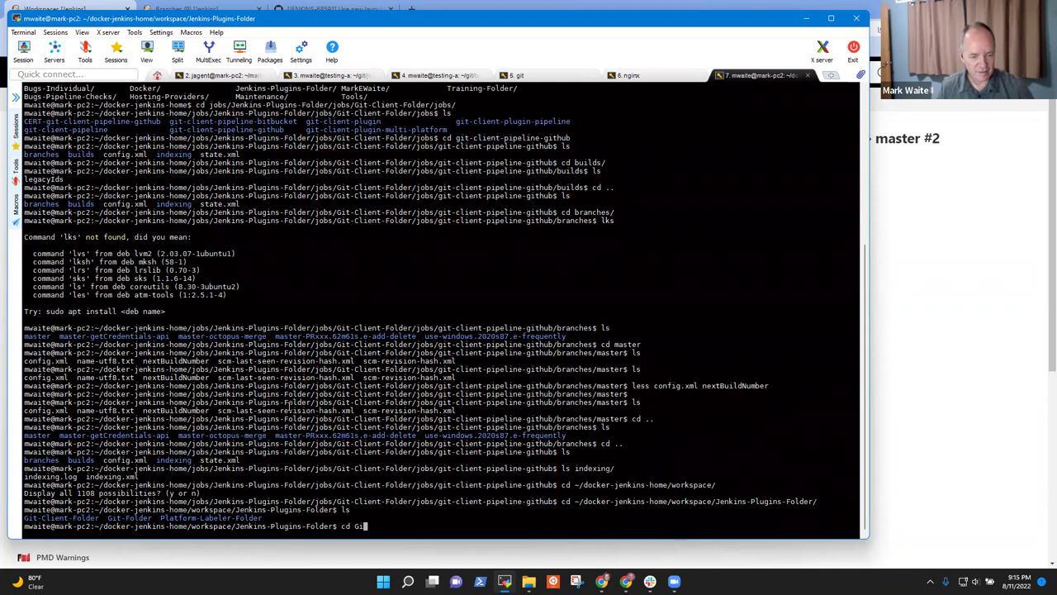
text(t-Cli)
key(Tab)
key(Return)
text(ls)
key(Return)
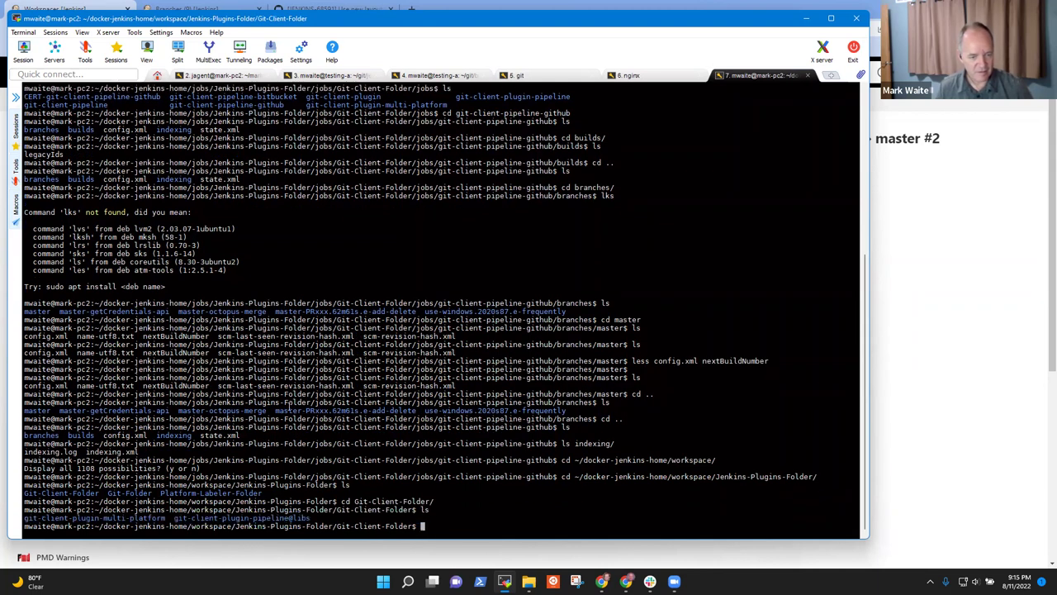
Step: Change into git-client-plugin-multi-platform and list its files and its images directory
text(cd)
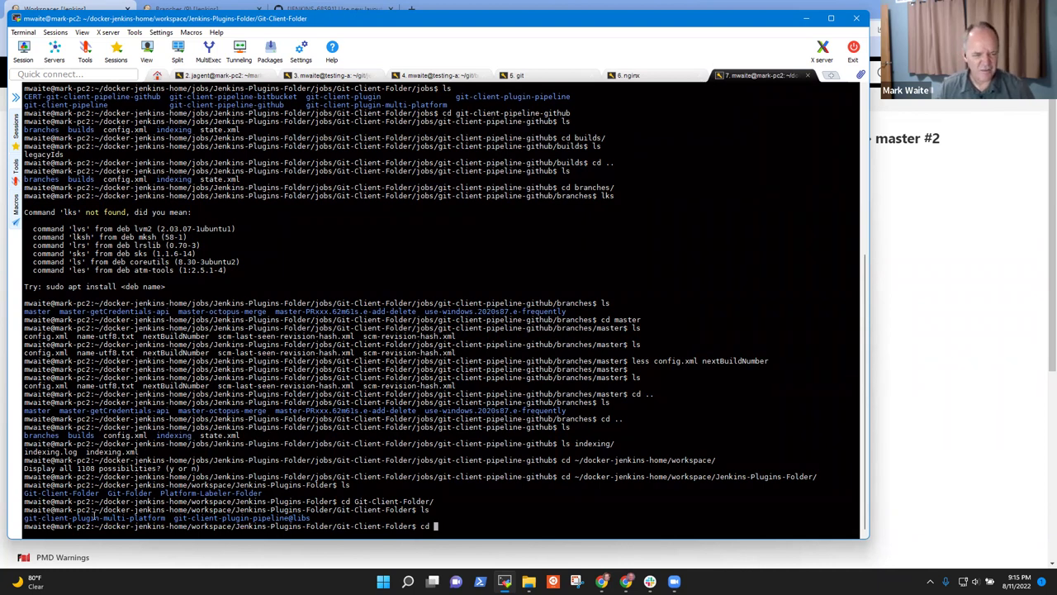
double_click(95, 517)
right_click(95, 517)
key(Return)
text(ls)
key(Return)
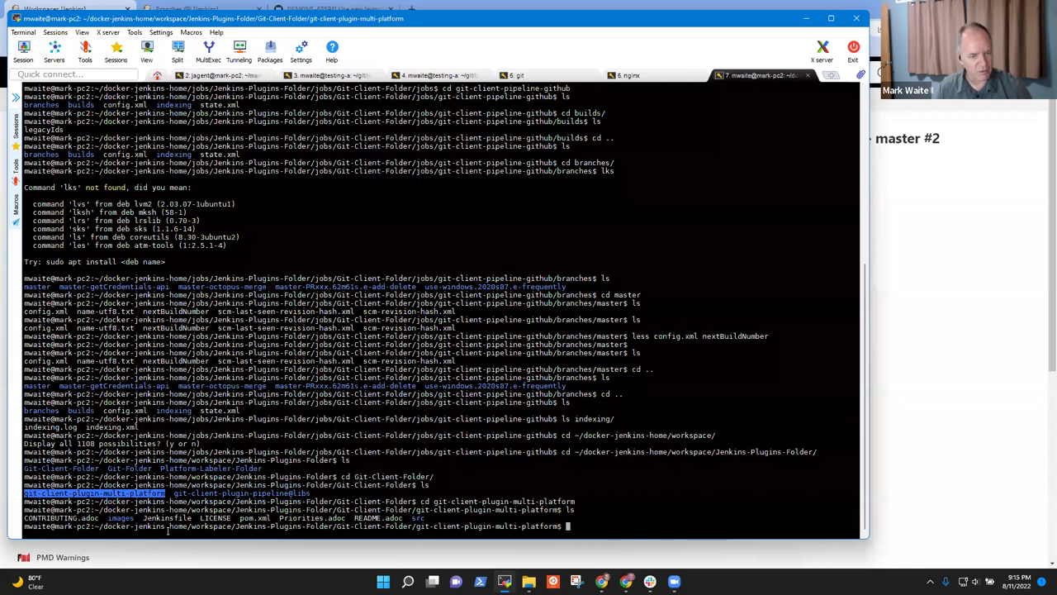
text(ls images/)
key(Return)
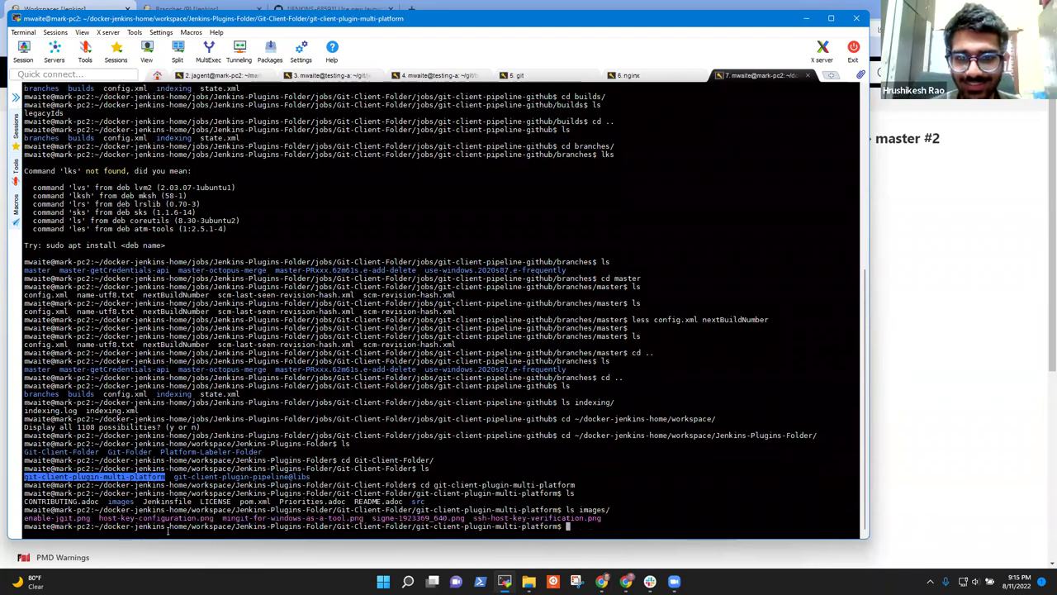
Step: Return to the home directory, then change into docker-jenkins-home and list its contents
text(cd)
key(Return)
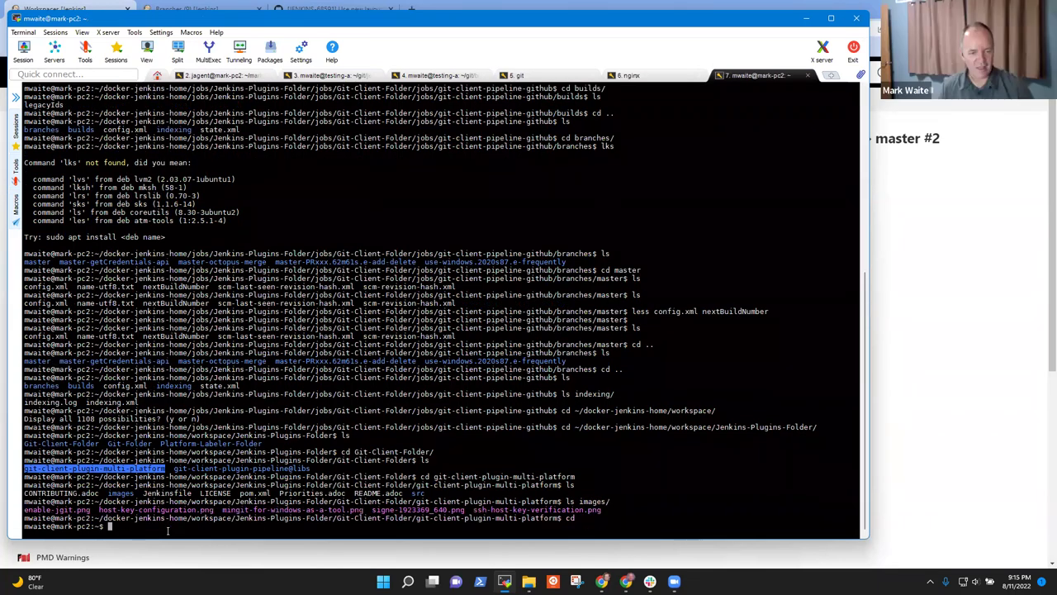
text(cd dok)
key(Return)
text(cd dock)
key(Tab)
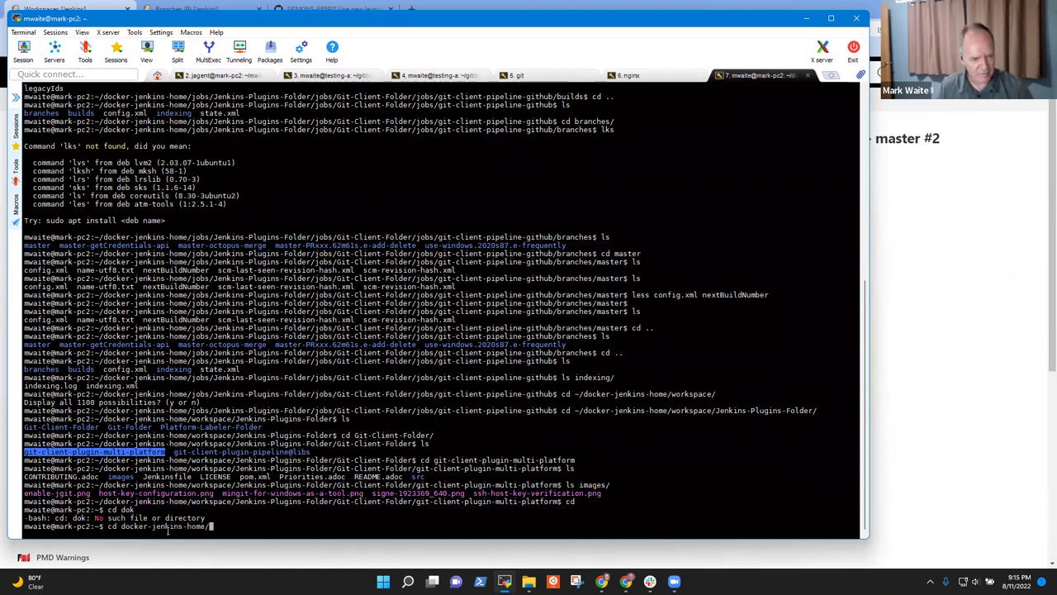
key(Return)
text(ls)
key(Return)
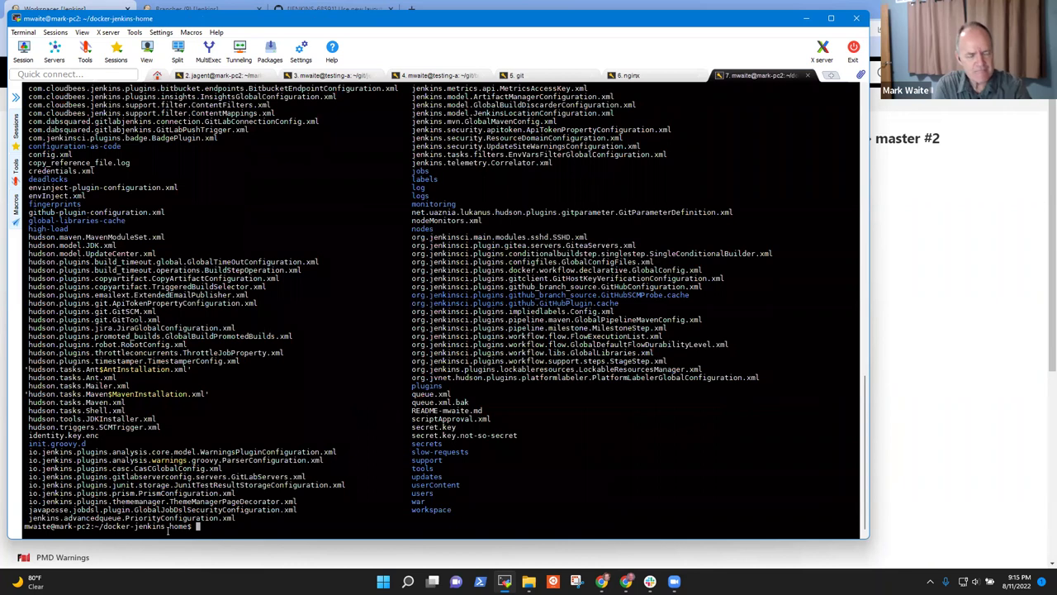
Step: Check the git status of docker-jenkins-home, and change into jobs and list its folders
text(git status)
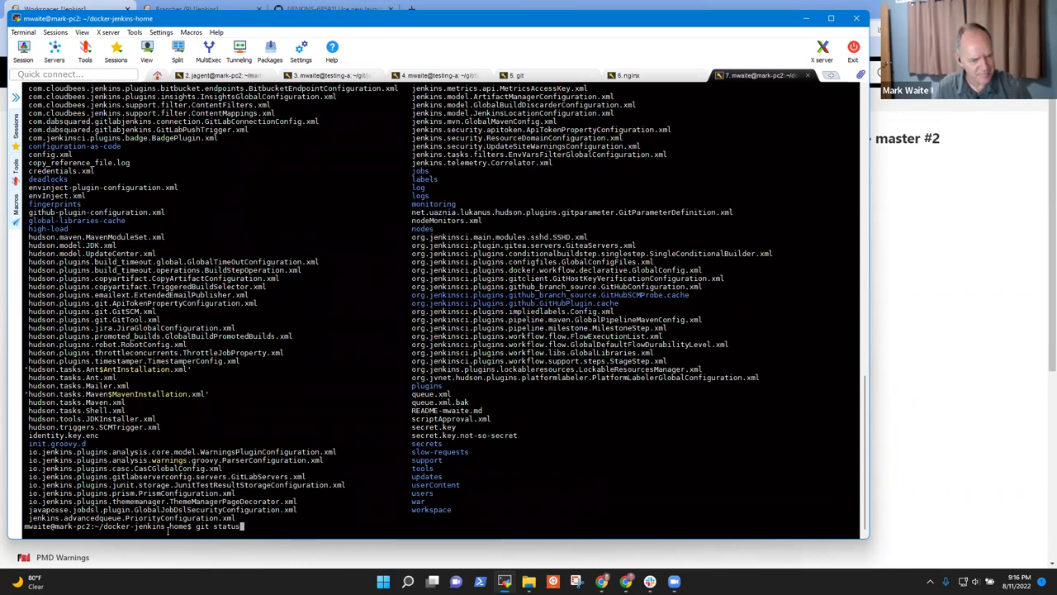
key(Return)
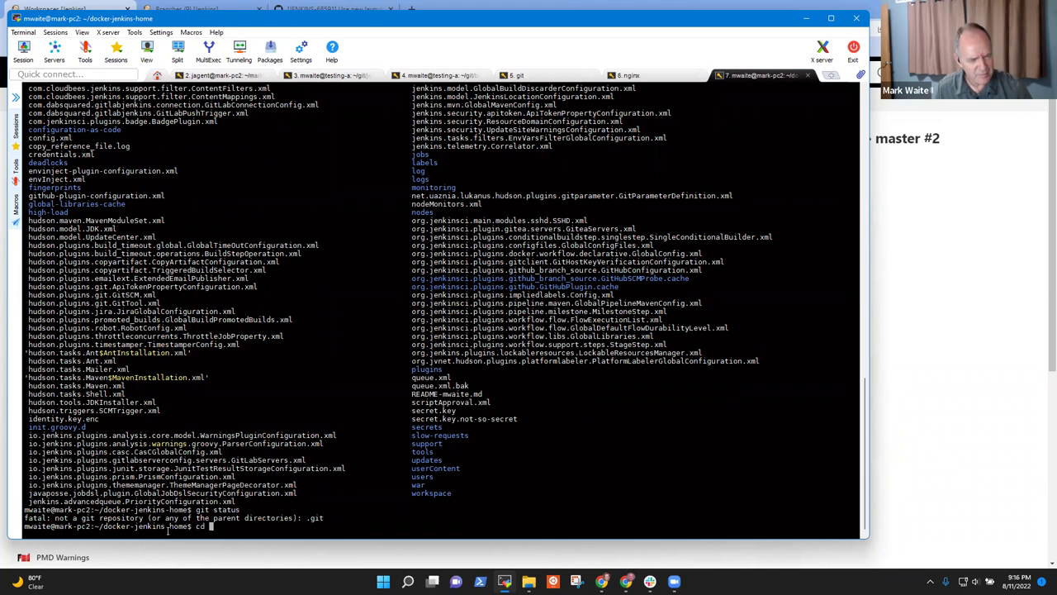
text(cd jobs/)
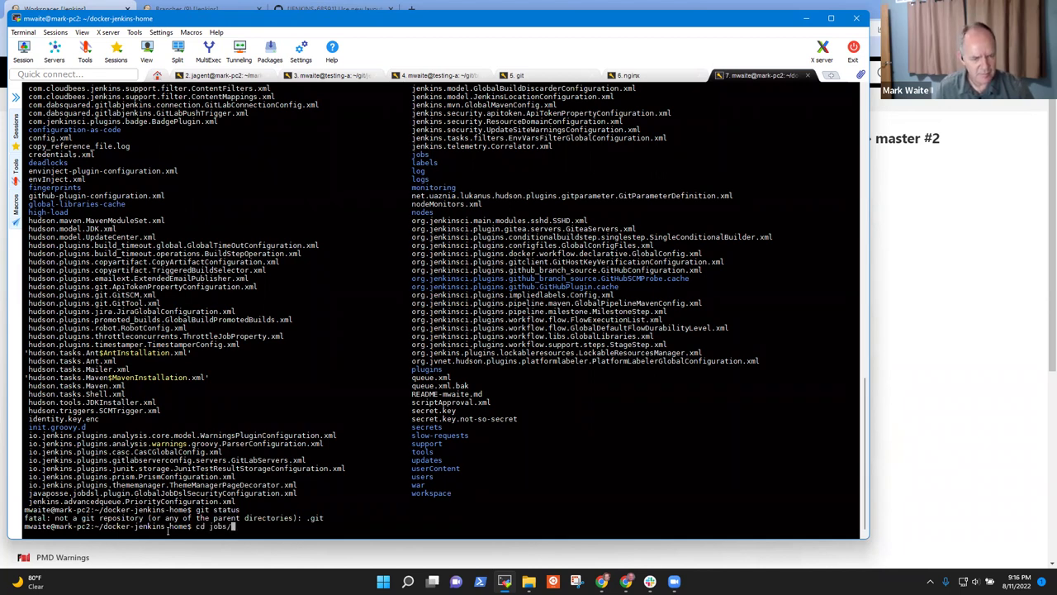
key(Return)
text(ls)
key(Return)
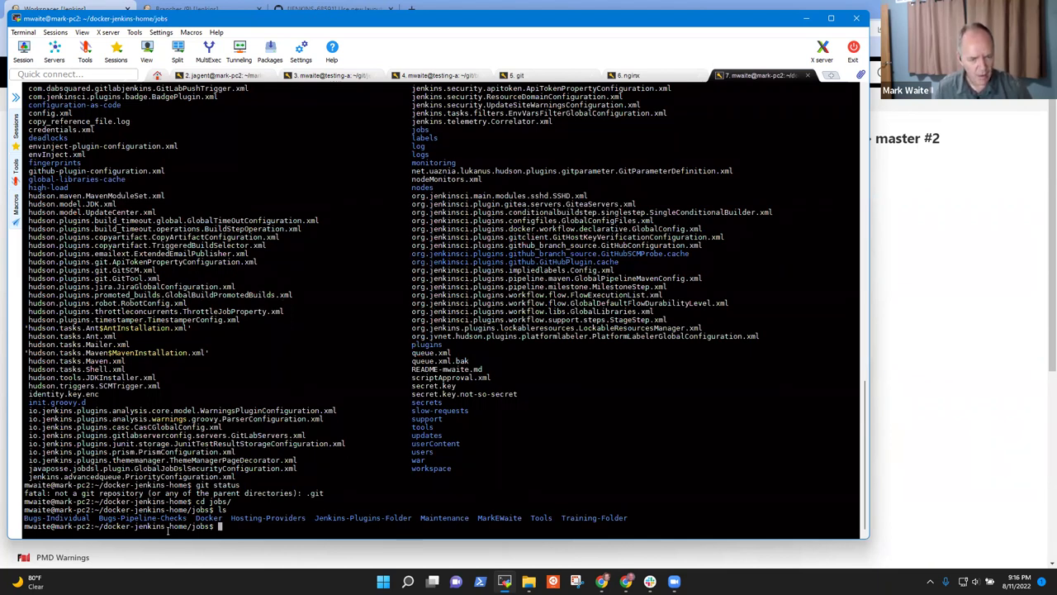
Step: Change into Jenkins-Plugins-Folder and its jobs subdirectory, listing the contents of each
text(cd Jenk)
key(Tab)
key(Return)
text(ls)
key(Return)
text(cd jobs/)
key(Return)
text(ls)
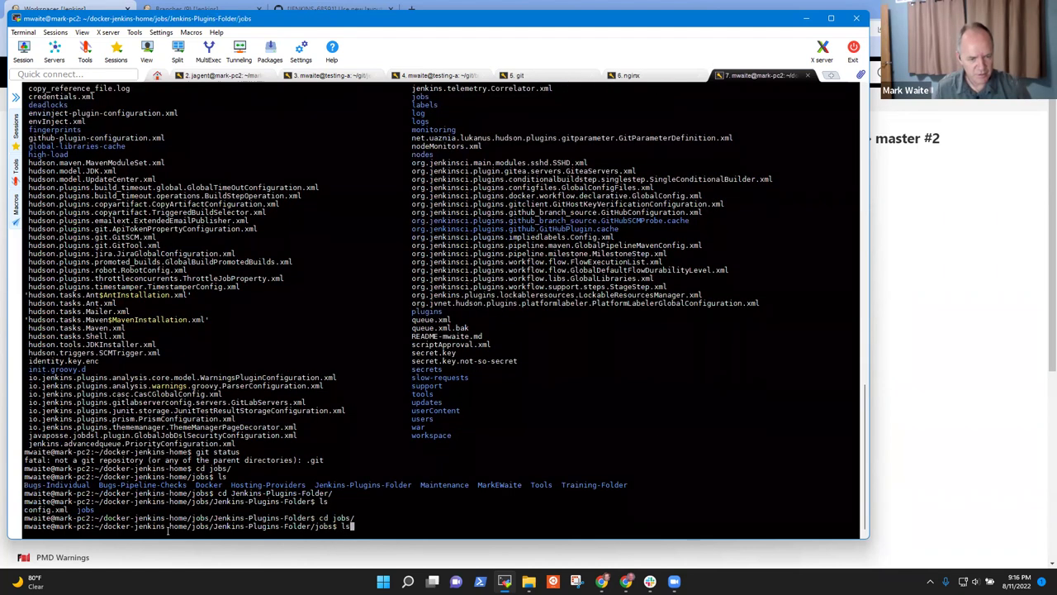
key(Return)
Step: Change into Git-Client-Folder and its jobs subdirectory, listing the contents of each
text(cd )
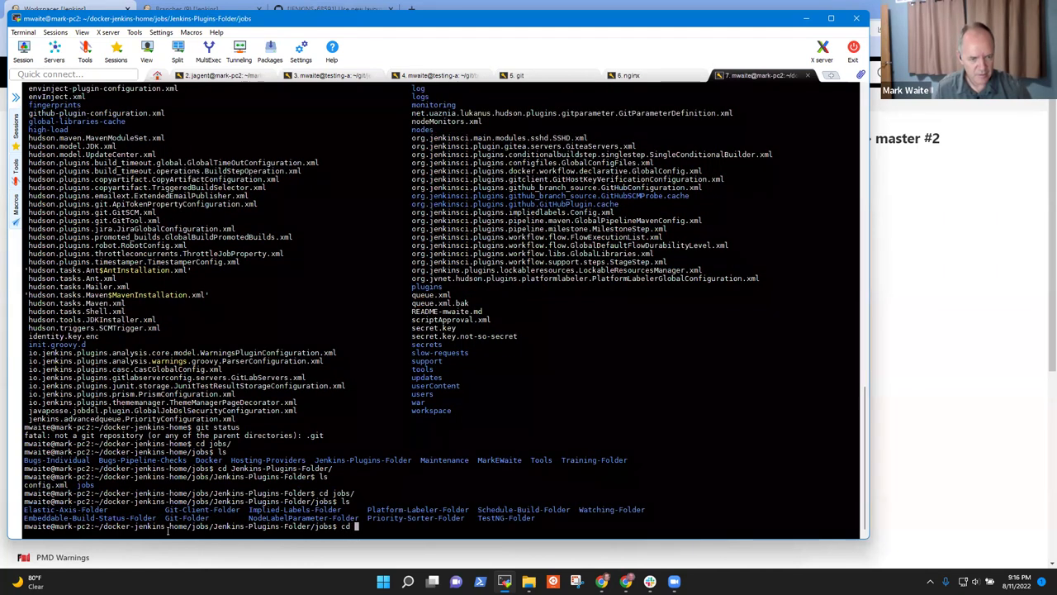
text(Git-Client-Folder/)
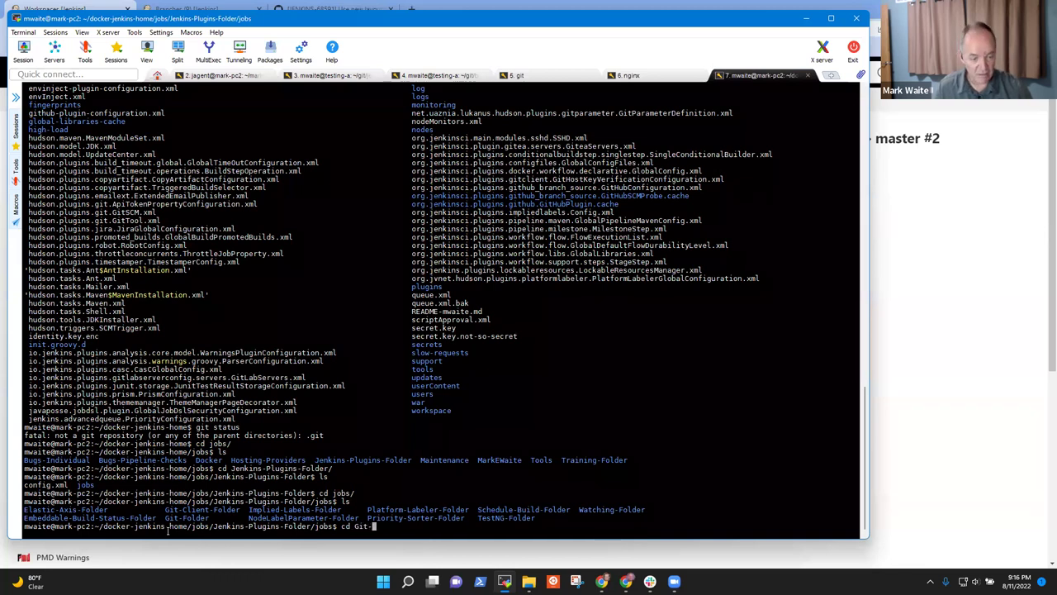
key(Return)
text(ls)
key(Return)
text(cd jobs/)
key(Return)
text(ls)
key(Return)
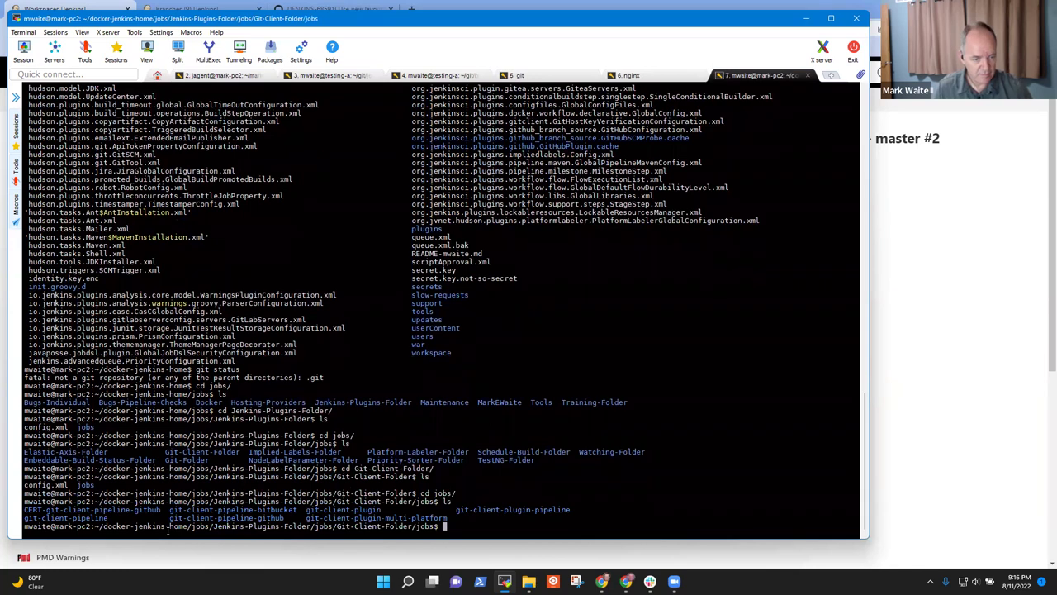
Step: Change into the git-client-pipeline job directory and list its contents
text(cd)
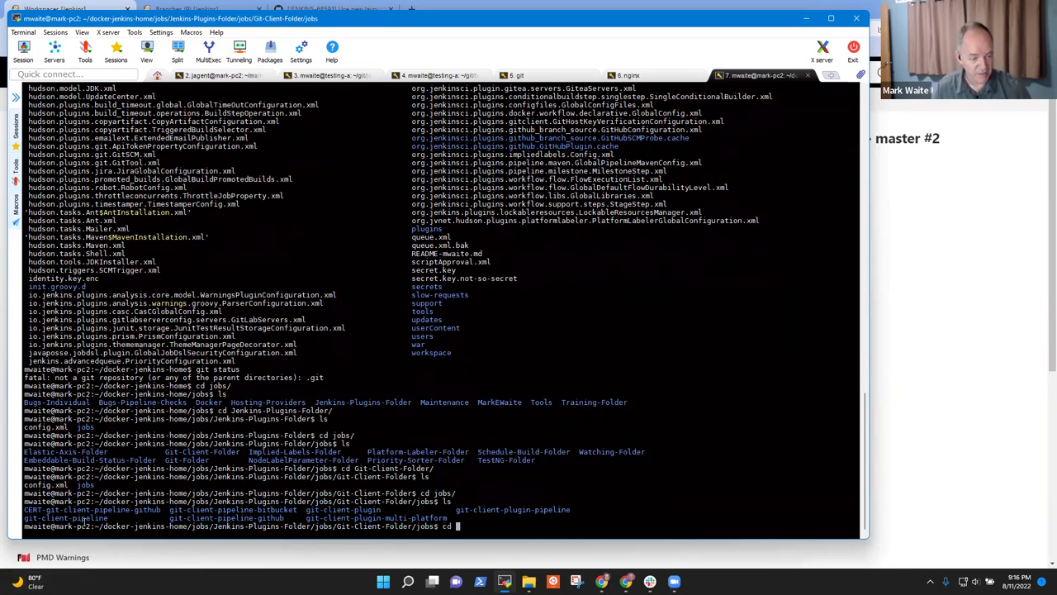
double_click(66, 518)
right_click(89, 515)
key(Return)
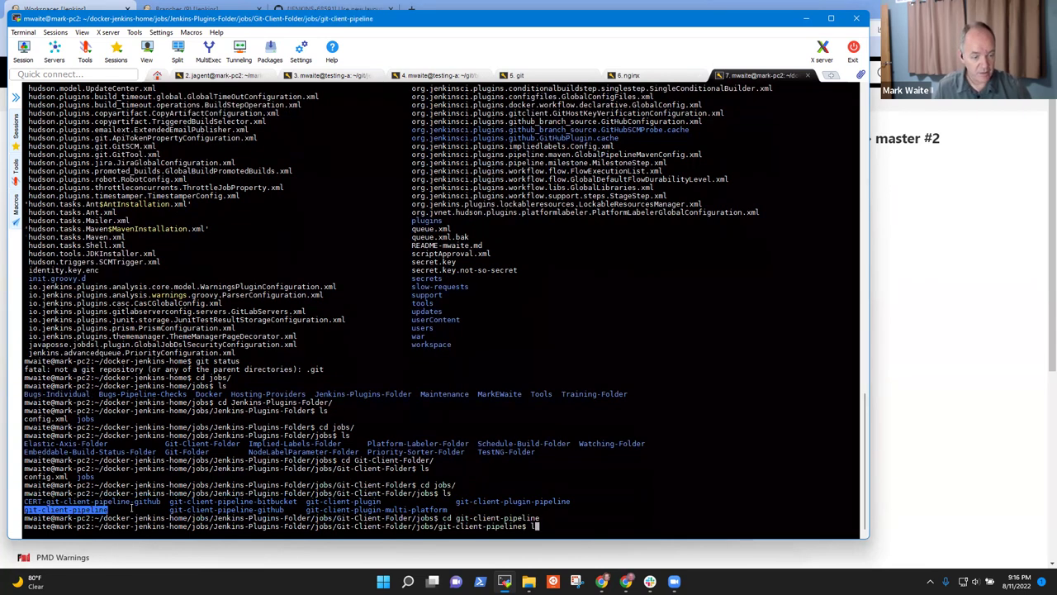
text(ls)
key(Return)
Step: List the builds and branches directories of the git-client-pipeline job
text(ls buil)
key(Tab)
key(Return)
key(Up)
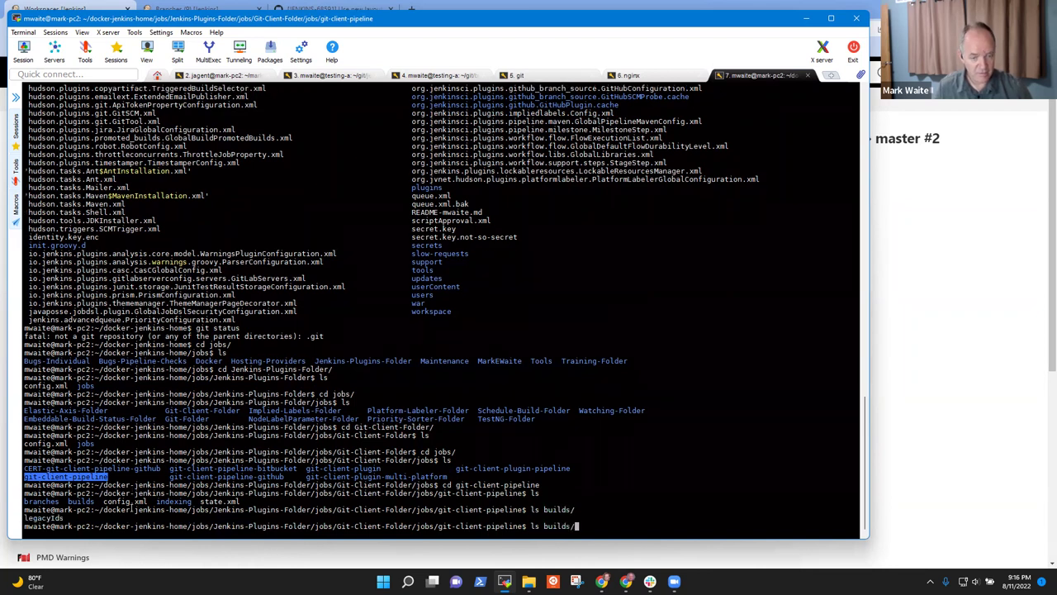
key(ctrl+c)
text(ls branches/)
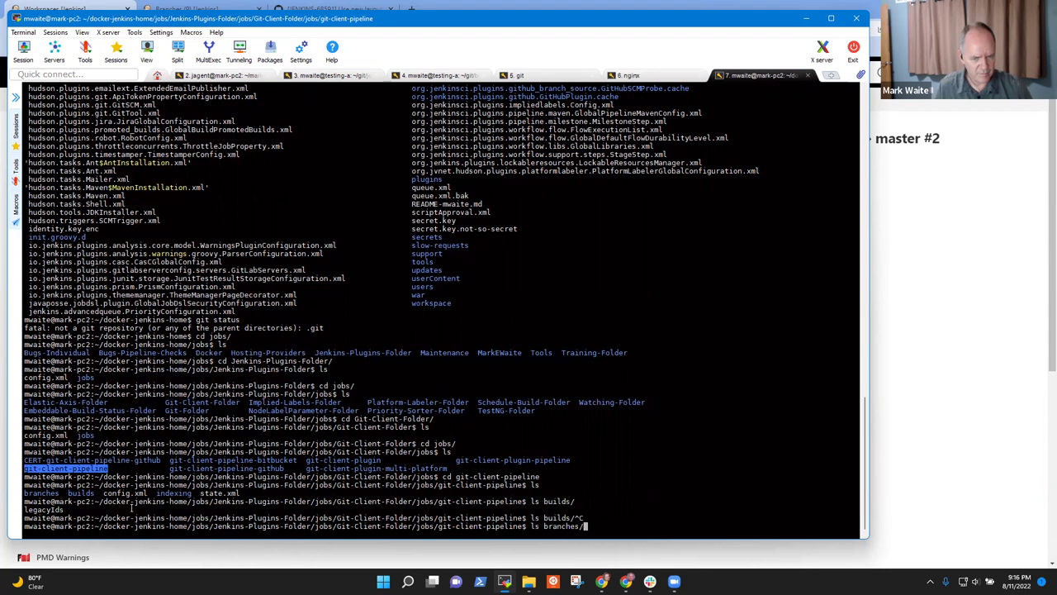
key(Return)
Step: List the git-client-pipeline directory recursively with ls -R and move the terminal window aside to uncover the browser's sidebar
text(ls )
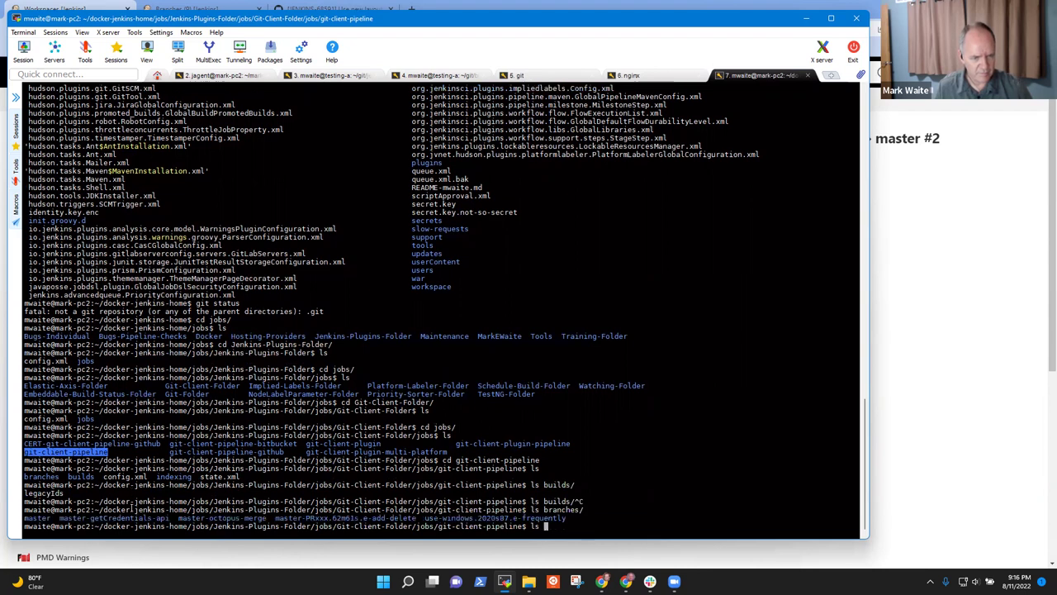
text(-R)
key(Return)
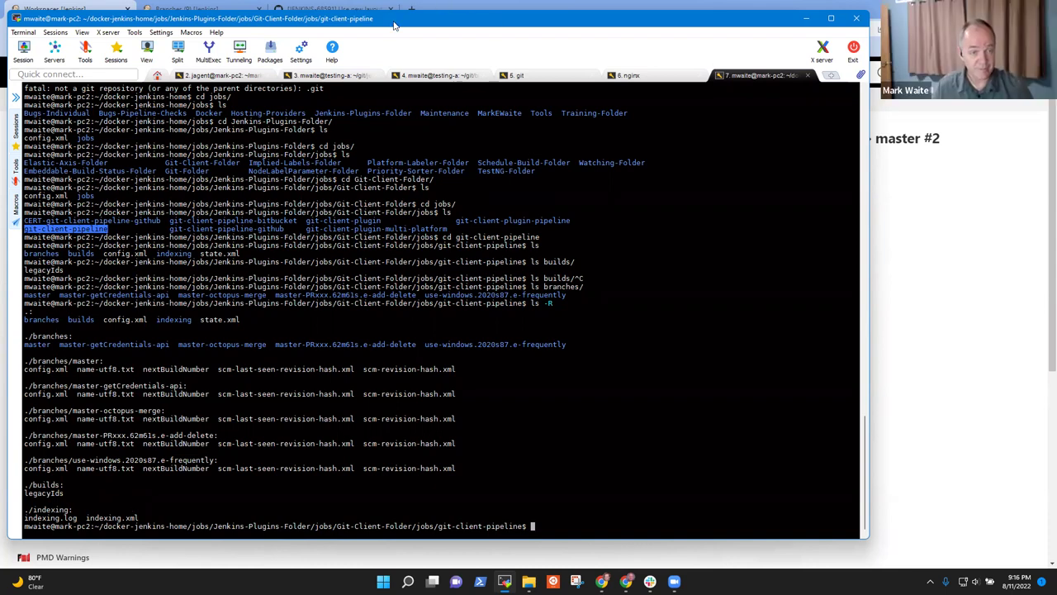
drag(451, 29, 507, 33)
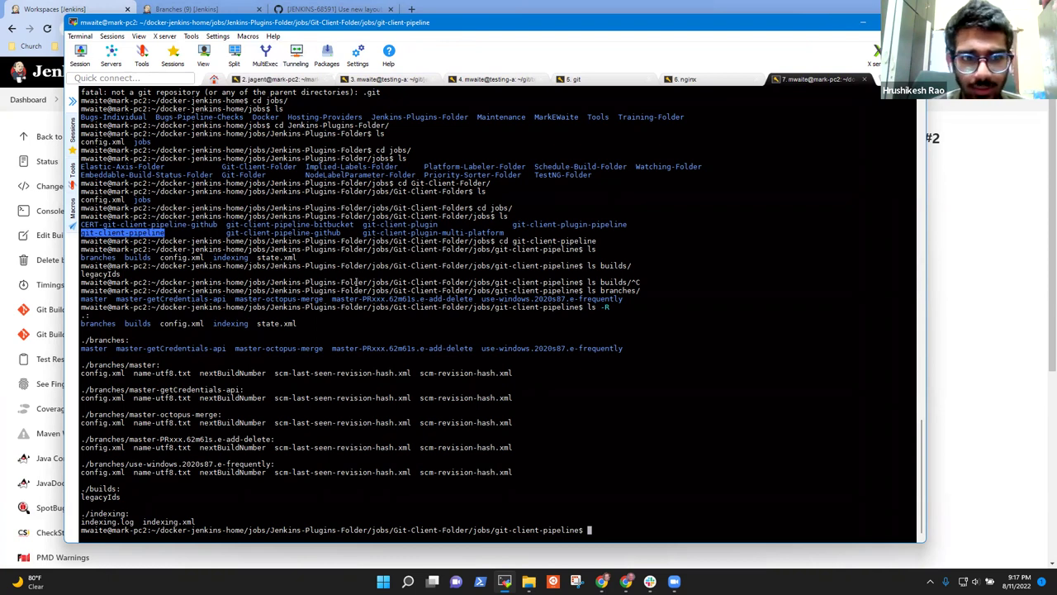
Step: View ./branches/master-getCredentials-api/nextBuildNumber in vi and exit the editor
text(vi)
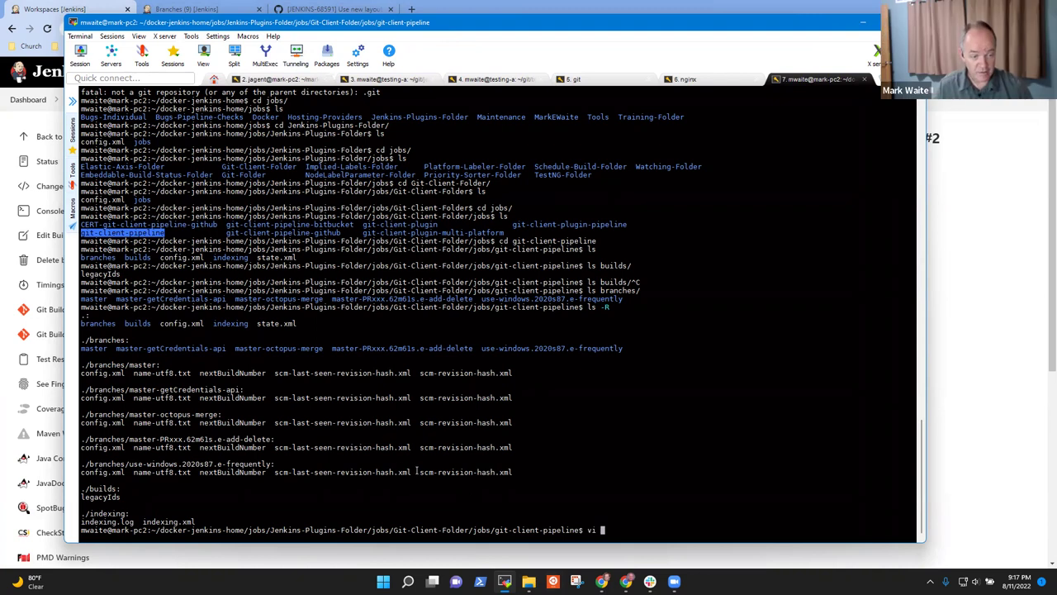
double_click(143, 390)
right_click(248, 447)
text(/nextBuildNumber)
key(Return)
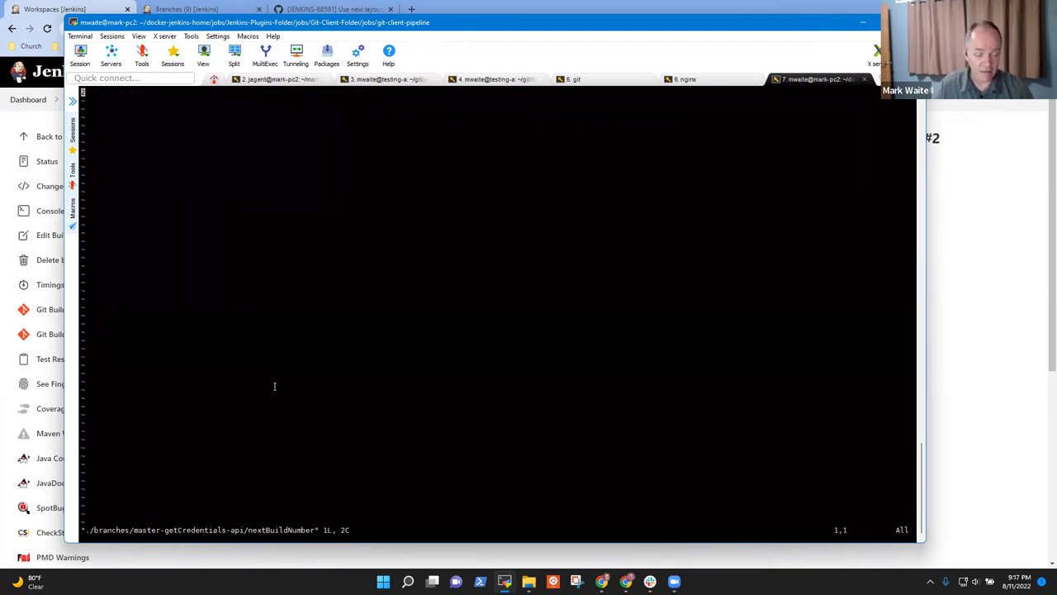
key(shift+z)
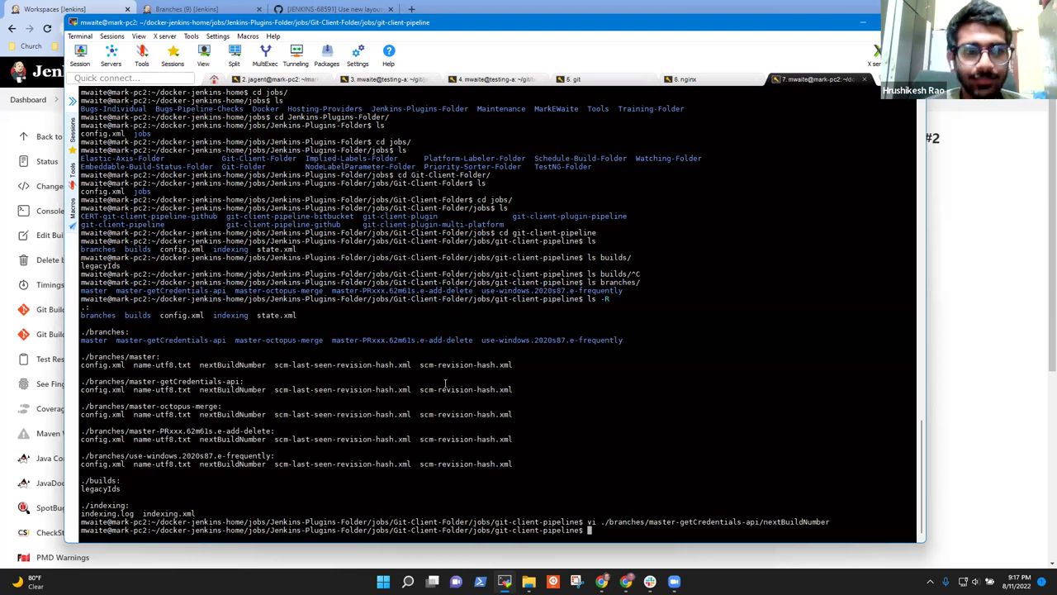
Step: Open branches/master/config.xml in vi and look through the branch job configuration
text(vi branches/)
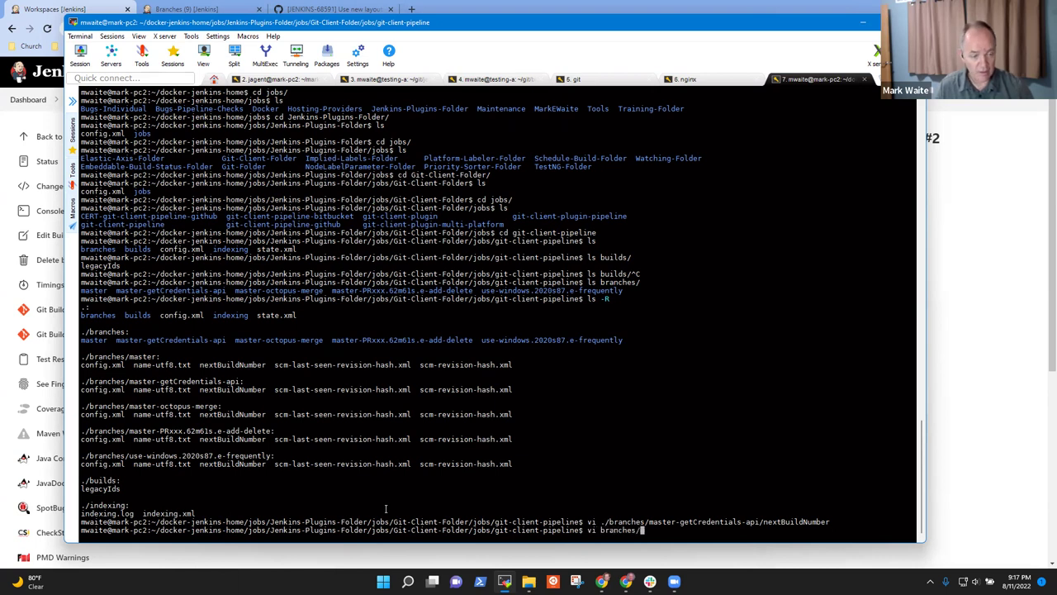
text(master/config.xml)
key(Return)
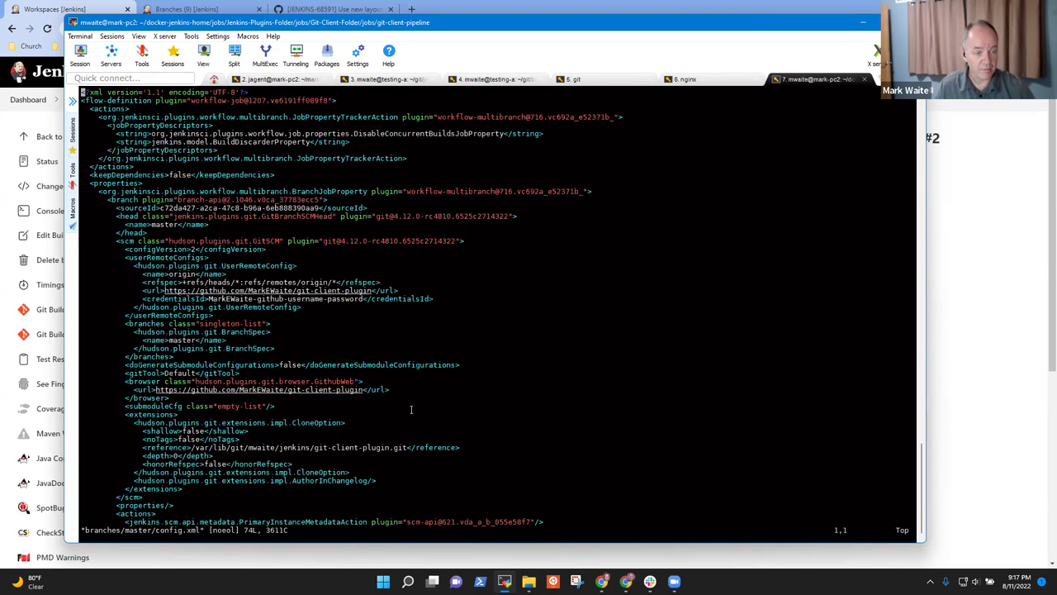
scroll(410, 409, down, 20)
scroll(411, 409, up, 20)
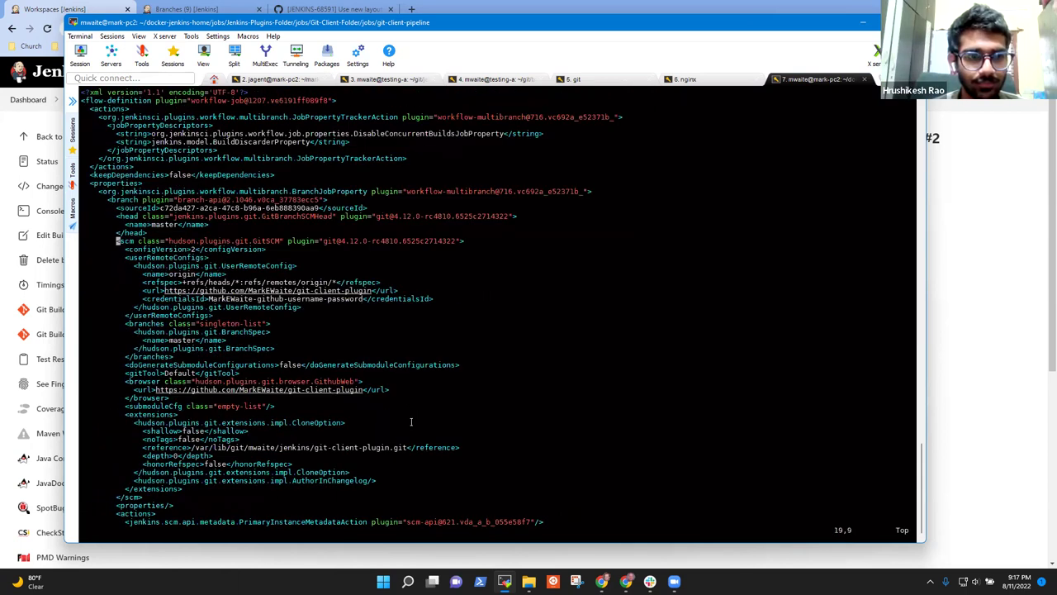
Step: Quit the branch config.xml in vi and move the terminal window aside to uncover the Jenkins workspaces page
text(:q)
key(Return)
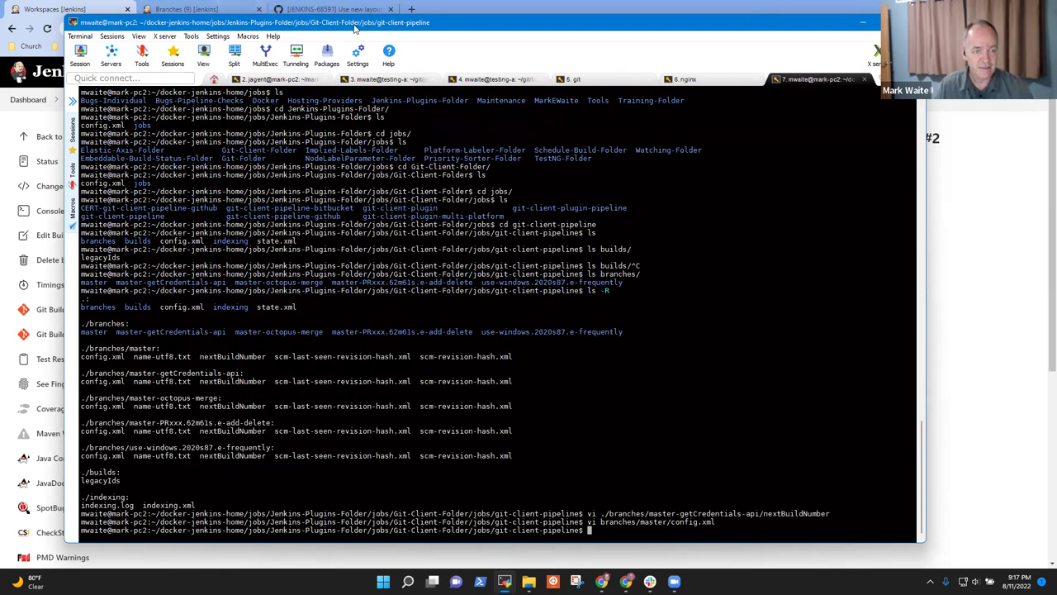
drag(355, 29, 1056, 50)
click(295, 127)
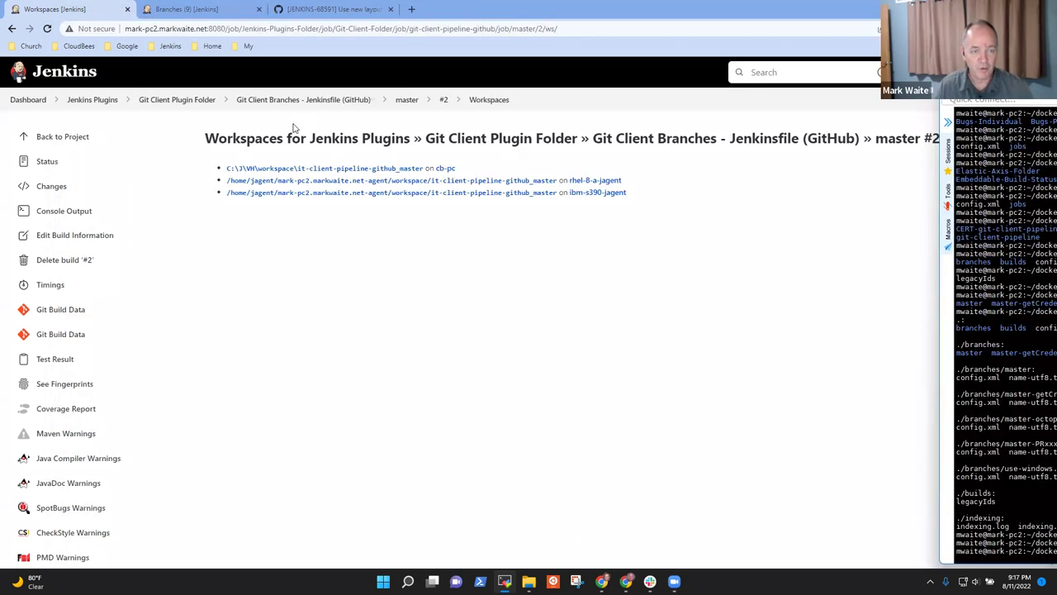
Step: Go up to the Git Client Plugin Folder and open the git-client-plugin project page
click(178, 100)
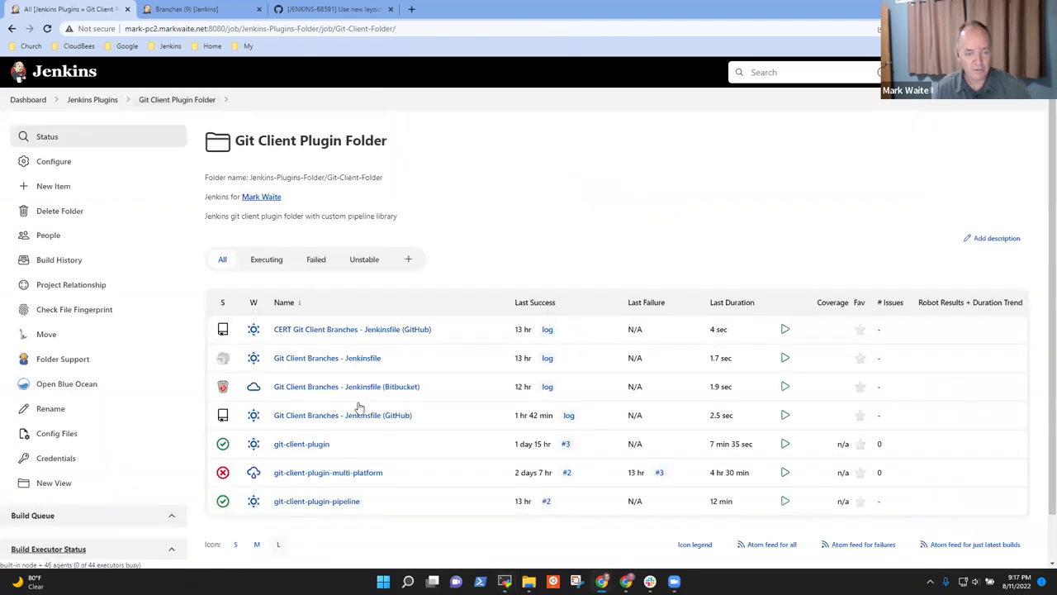
click(306, 444)
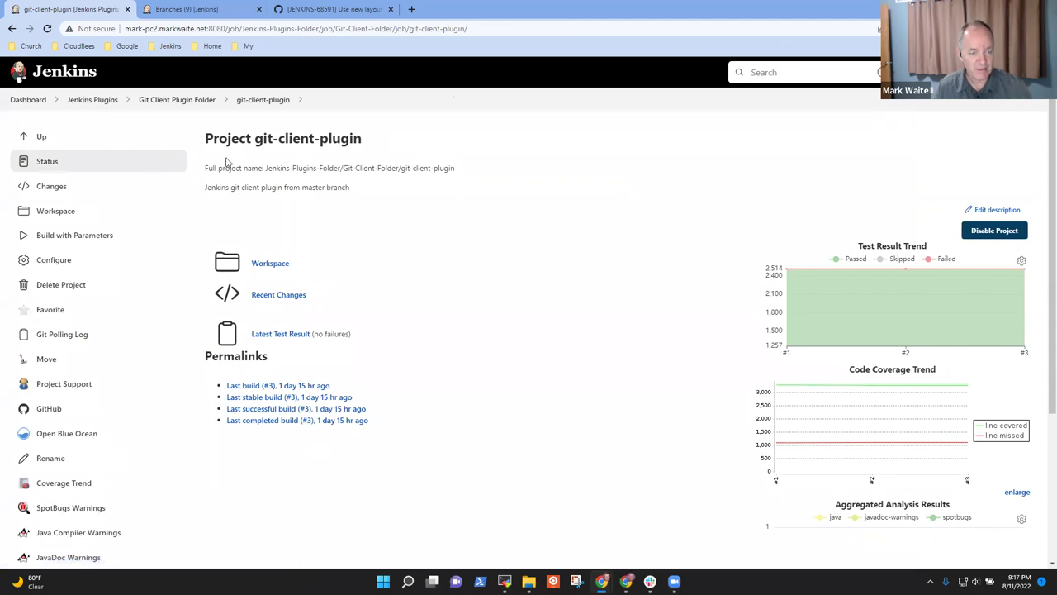
scroll(242, 198, down, 3)
Step: Return through Jenkins Plugins to the Git Client Plugin Folder and view the master build history of Git Client Branches - Jenkinsfile (GitHub)
click(95, 69)
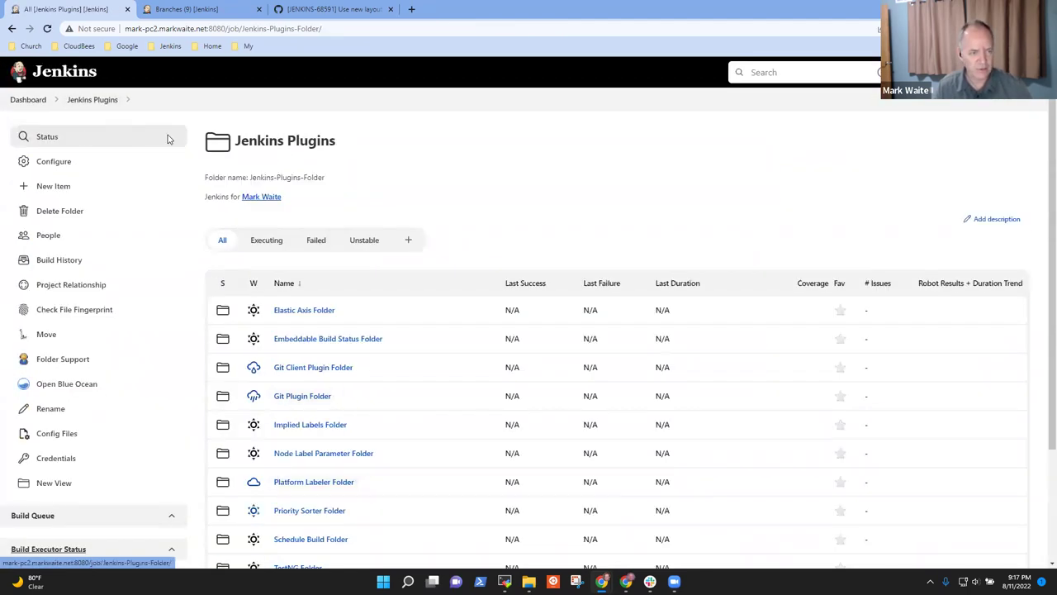
click(324, 369)
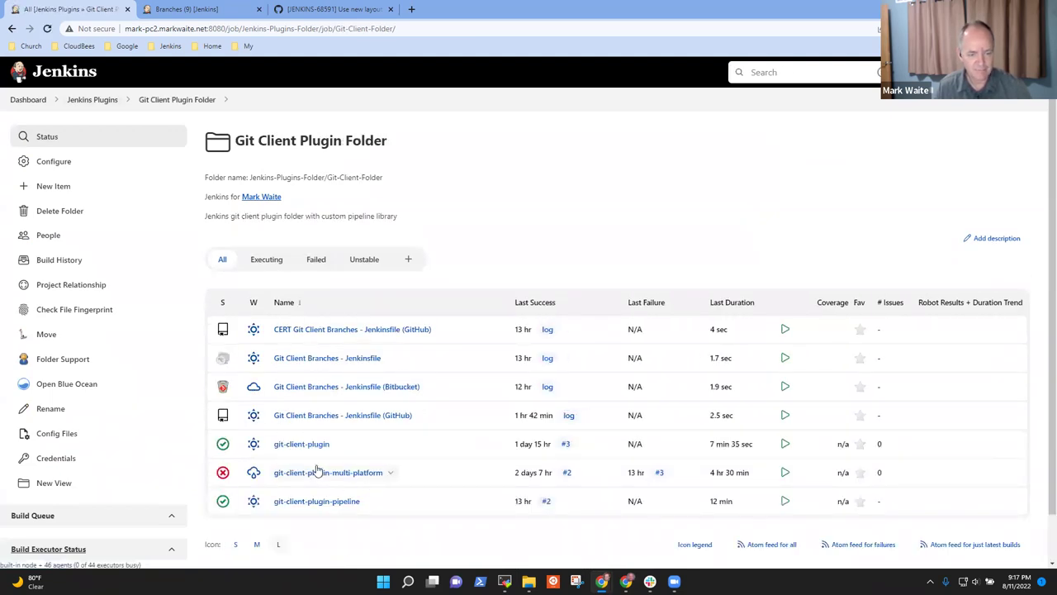
click(342, 415)
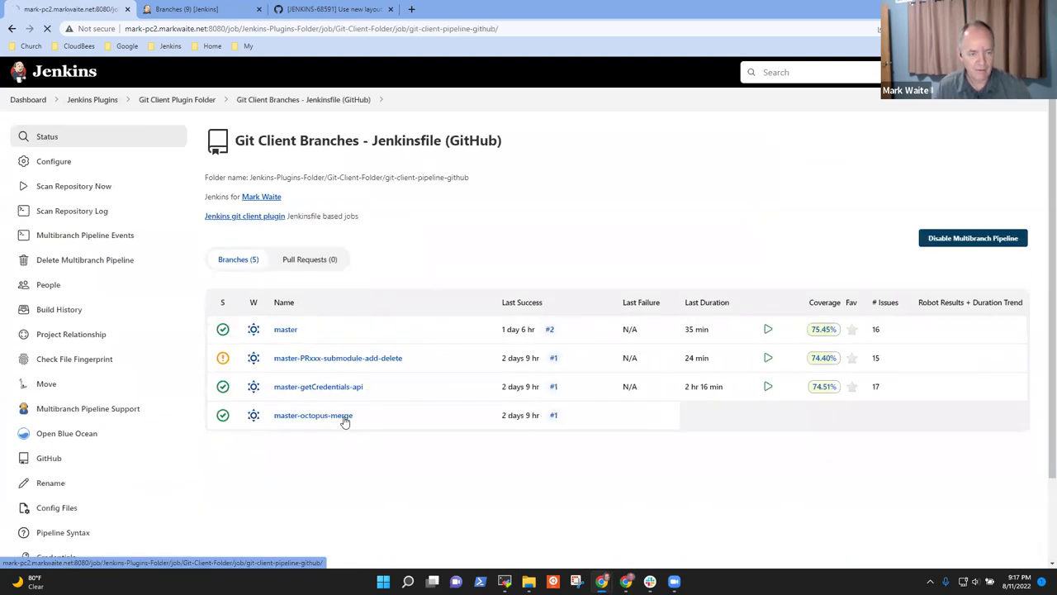
click(286, 329)
scroll(370, 277, down, 1)
scroll(370, 277, down, 1)
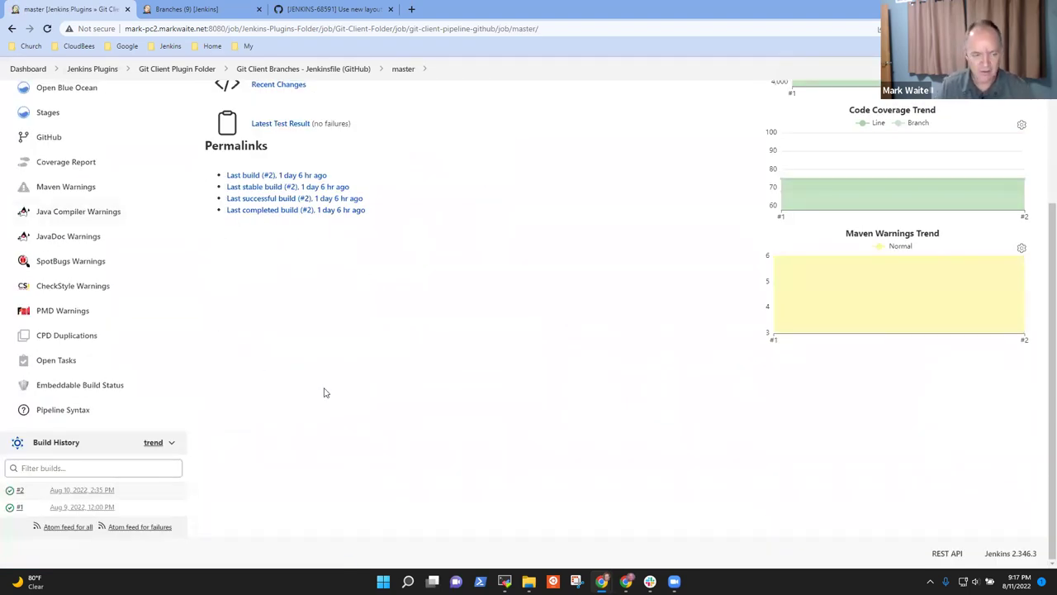
Step: Switch to the terminal, change to ~/docker-jenkins-home/, run find . -type d -name 2, and interrupt the search
key(alt+Tab)
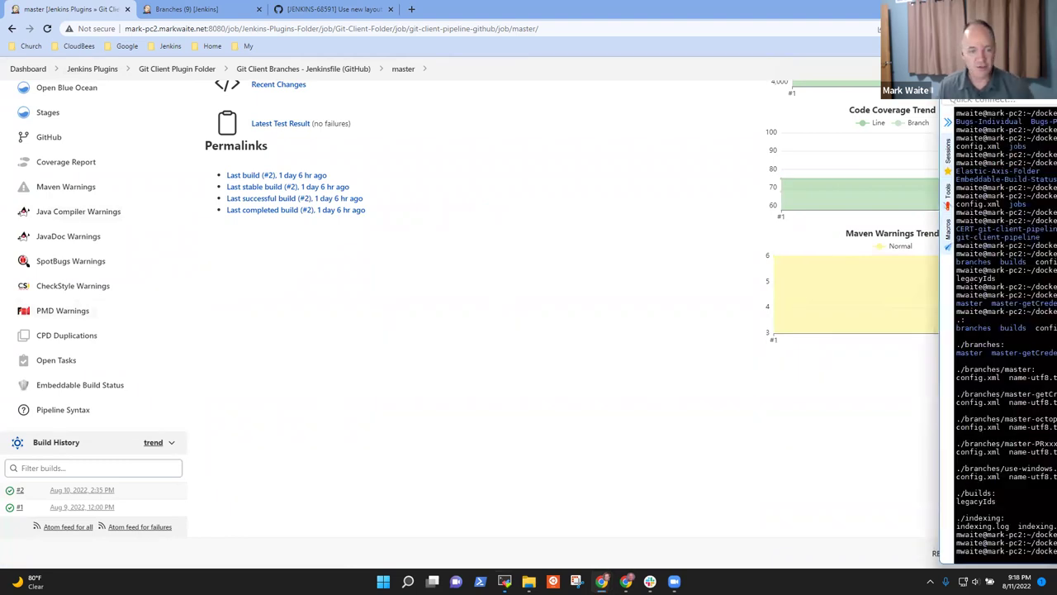
text(cd ~/docker-jenkins-home/)
key(Return)
text(find )
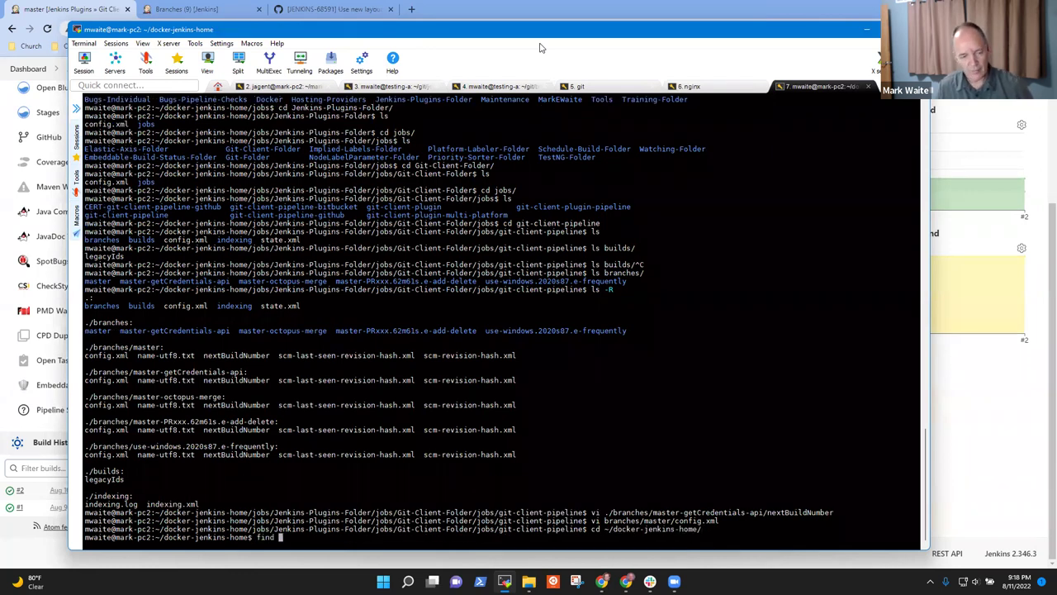
text(. -type d -name 2)
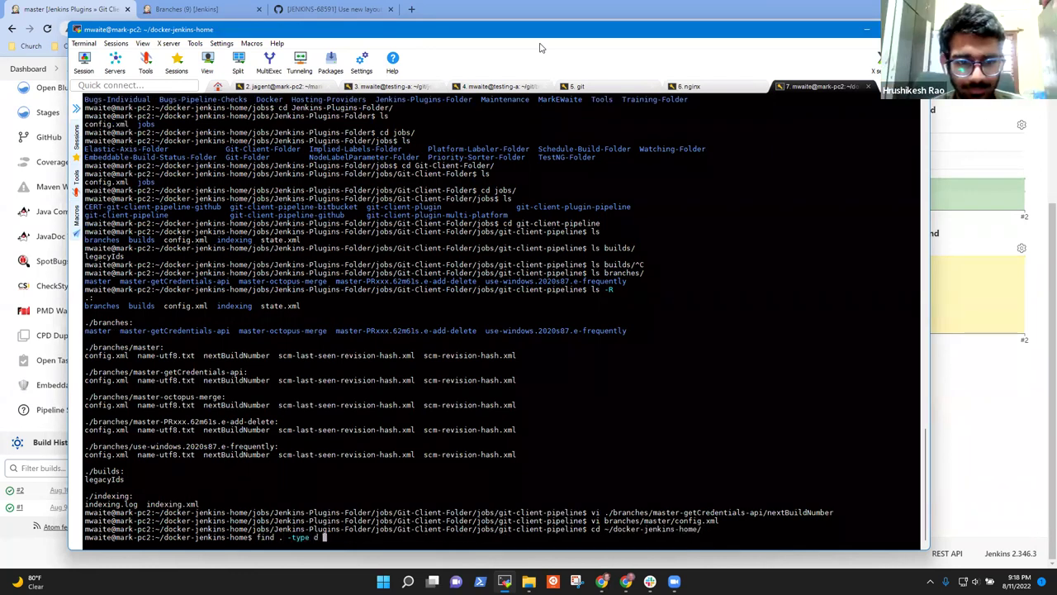
key(Return)
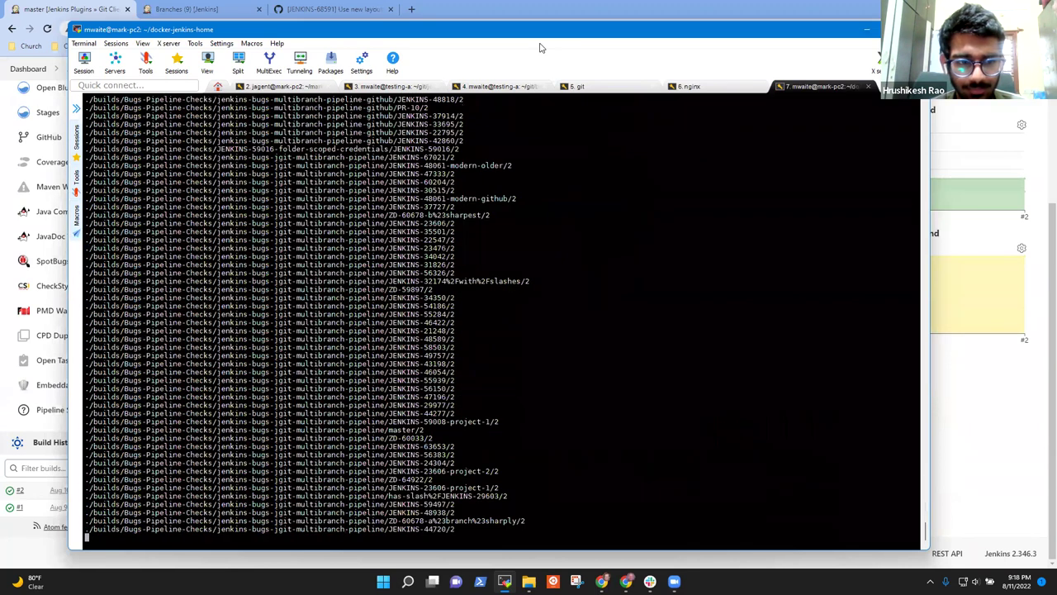
key(ctrl+c)
Step: Rerun the search for directories named 2, piping the output through grep Git-Client
key(Up)
text(| )
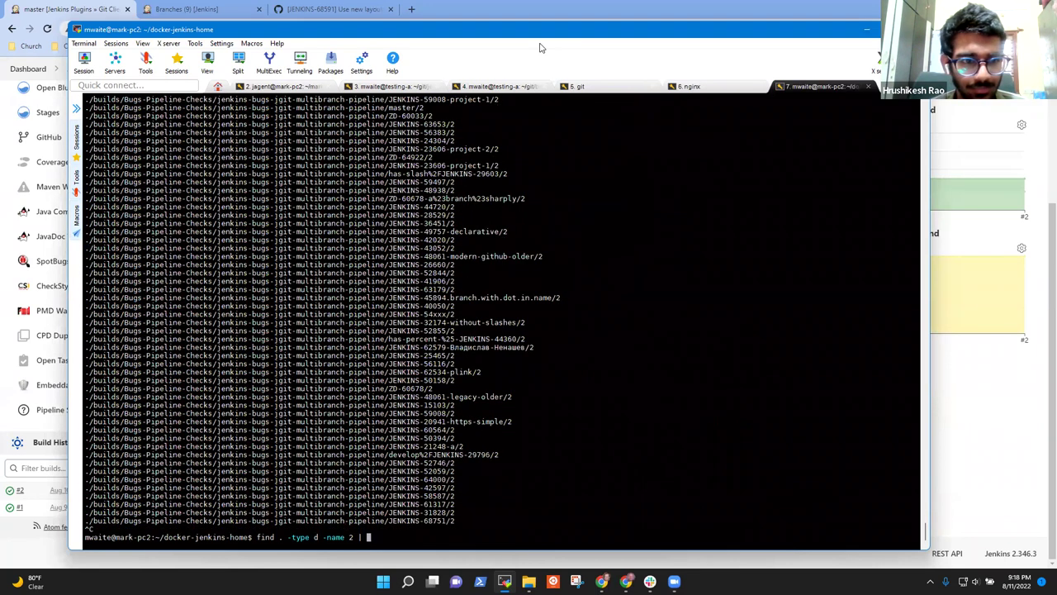
text(grep Git-Client)
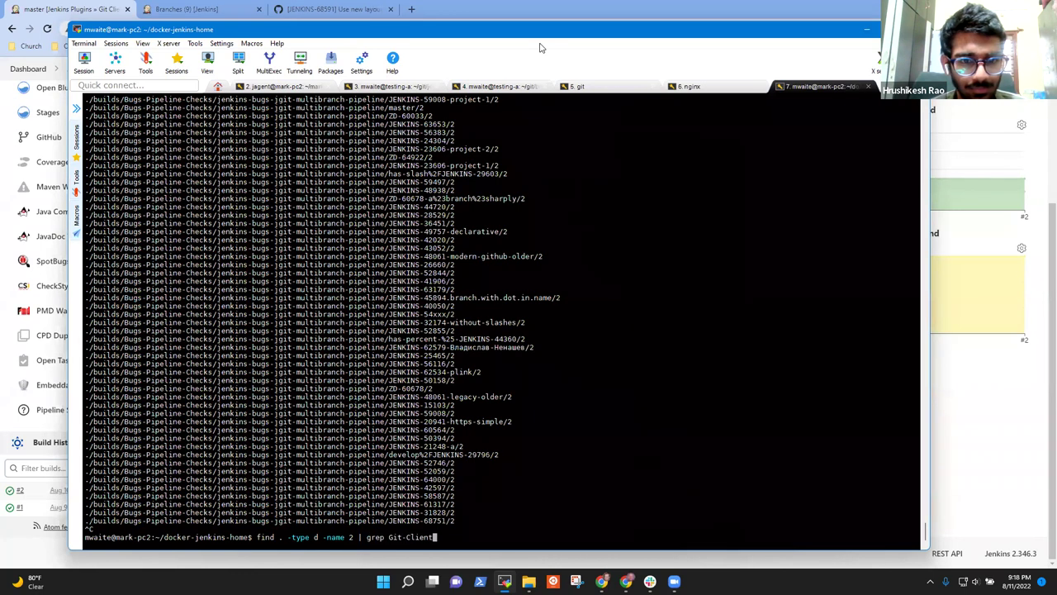
key(Return)
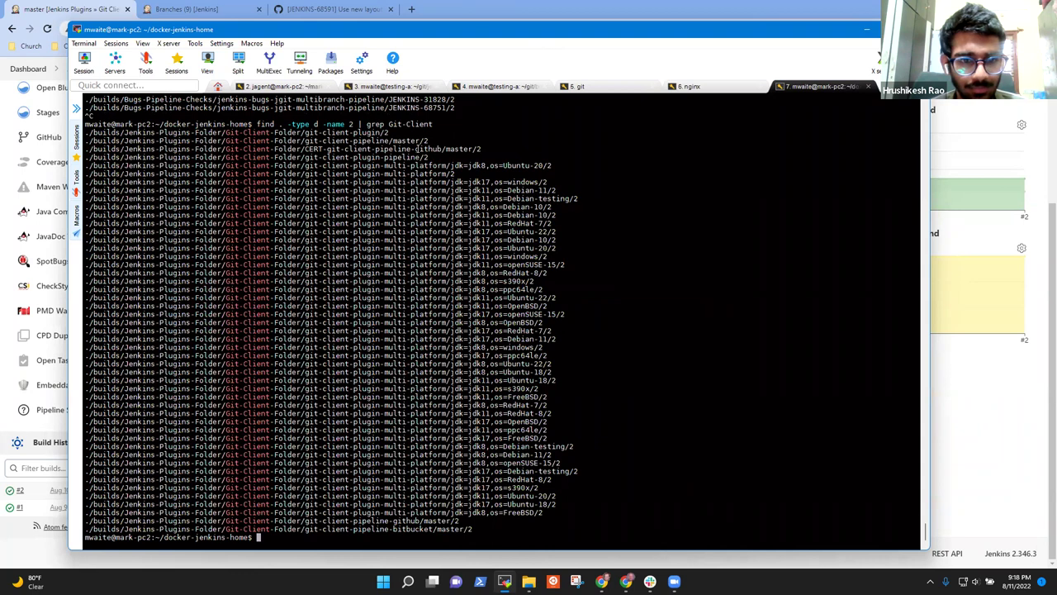
Step: Copy the git-client-plugin-pipeline/2 path from the search results and list that build directory's contents
double_click(262, 154)
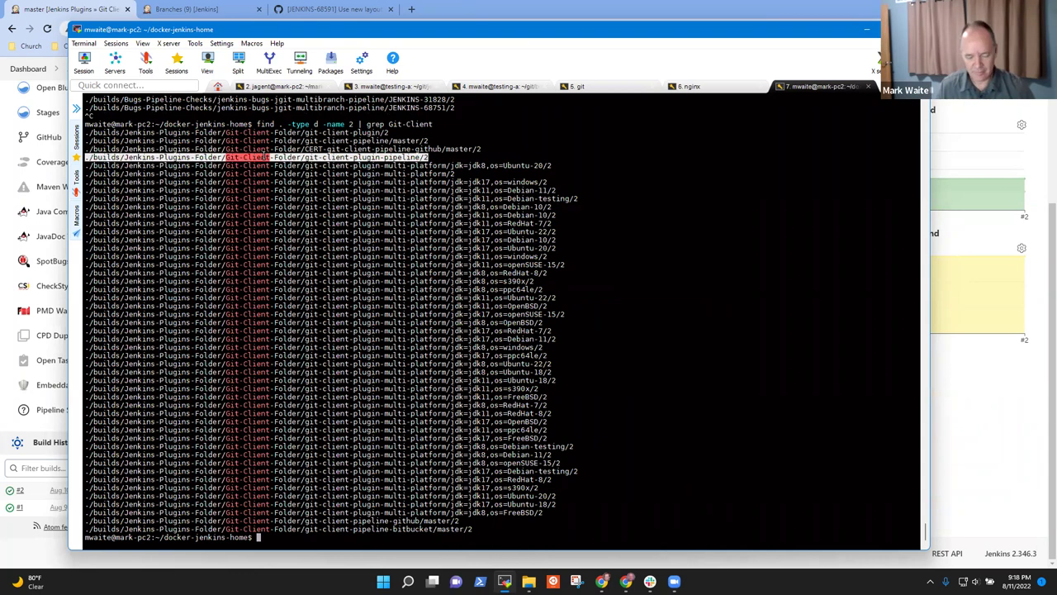
text(ls)
right_click(417, 216)
key(Return)
key(ctrl+c)
text(ls)
right_click(415, 217)
key(BackSpace)
key(Return)
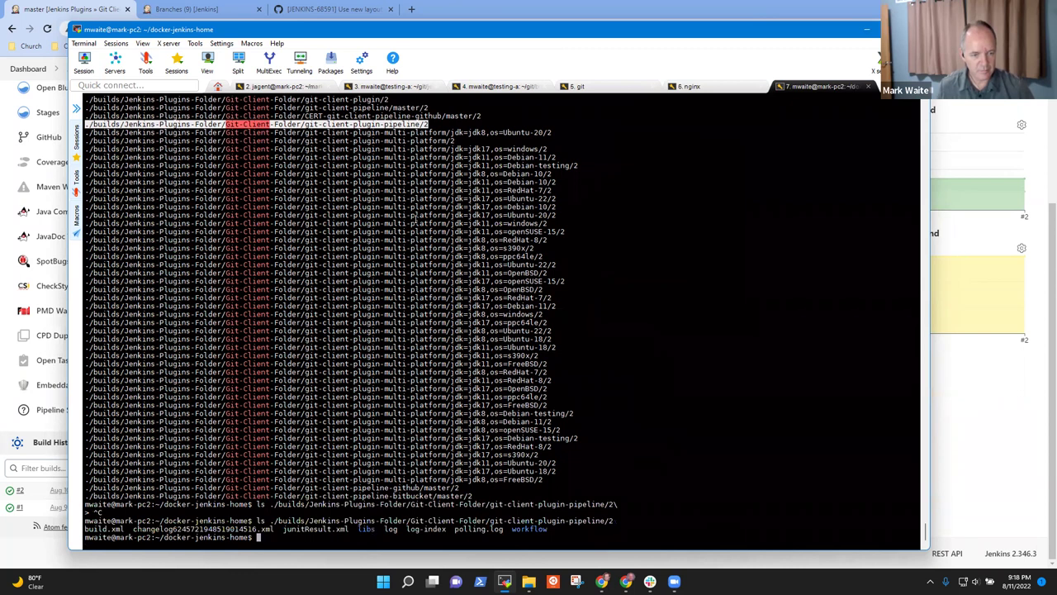
Step: List the contents of the git-client-plugin-pipeline/1 build directory
key(Up)
key(BackSpace)
text(1)
key(Return)
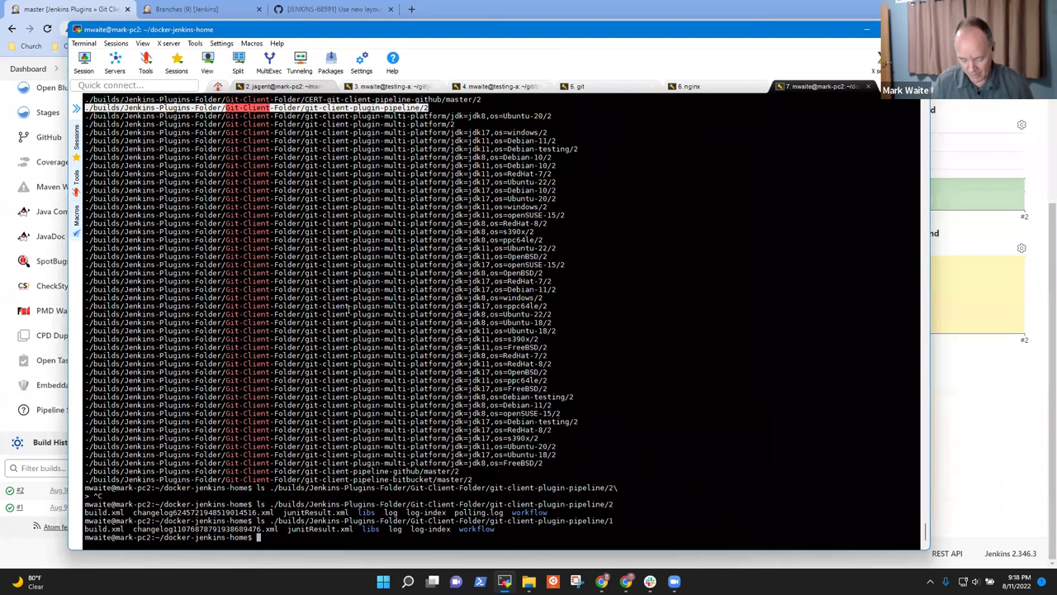
Step: Change into the git-client-plugin-pipeline/2 build directory, move up to its parent directory, and list the contents there
text(cd)
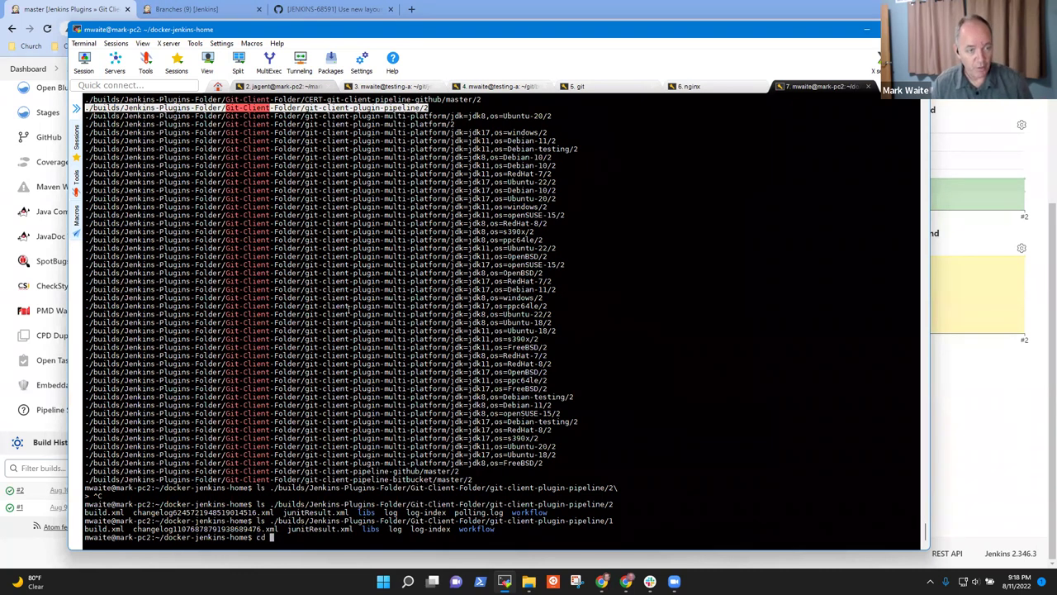
scroll(475, 240, up, 1)
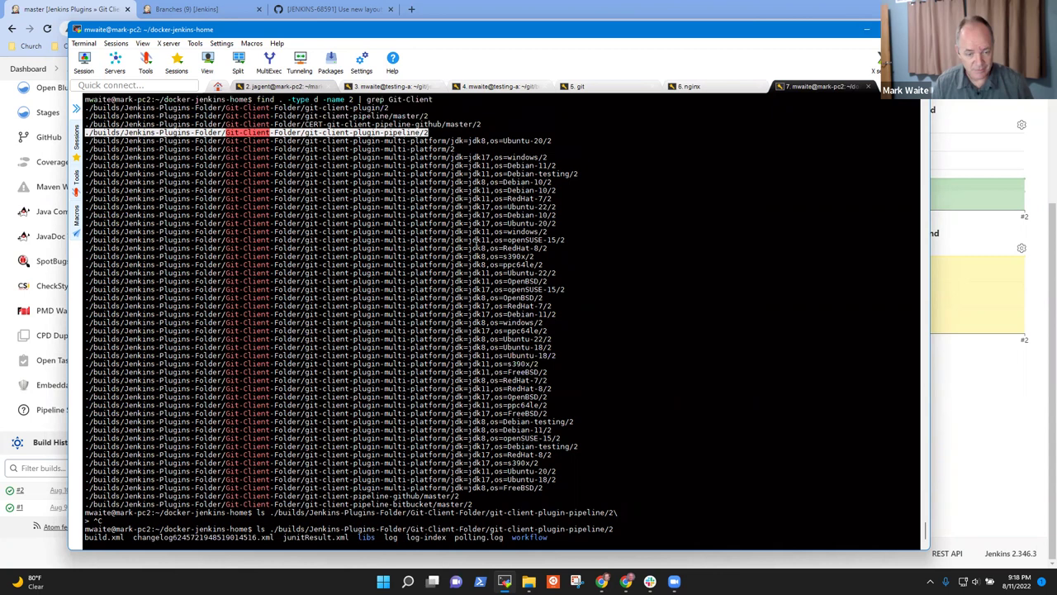
key(Return)
key(Return)
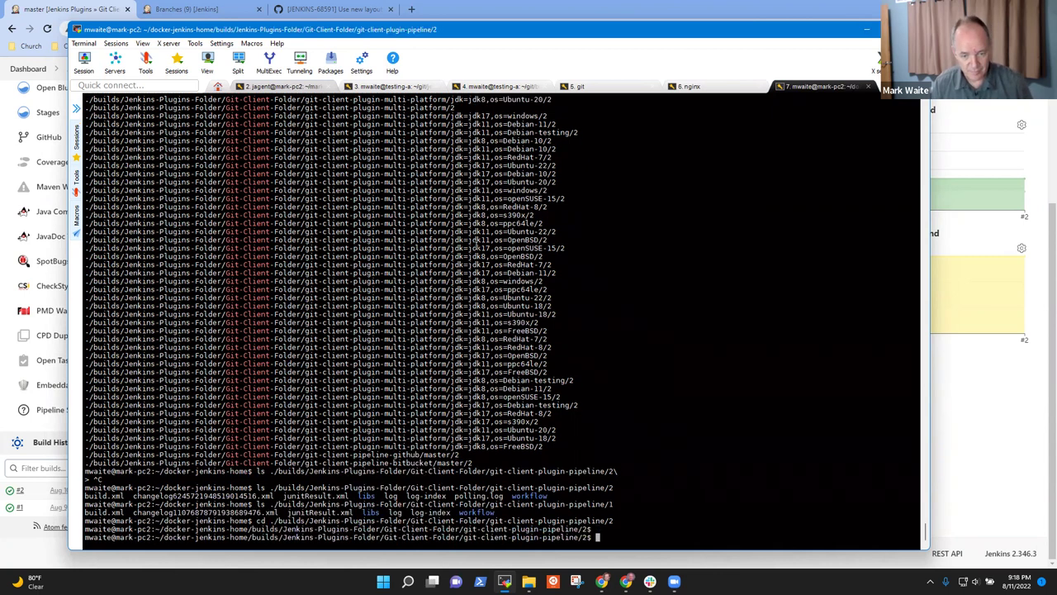
text(cd ..)
key(Return)
text(ls)
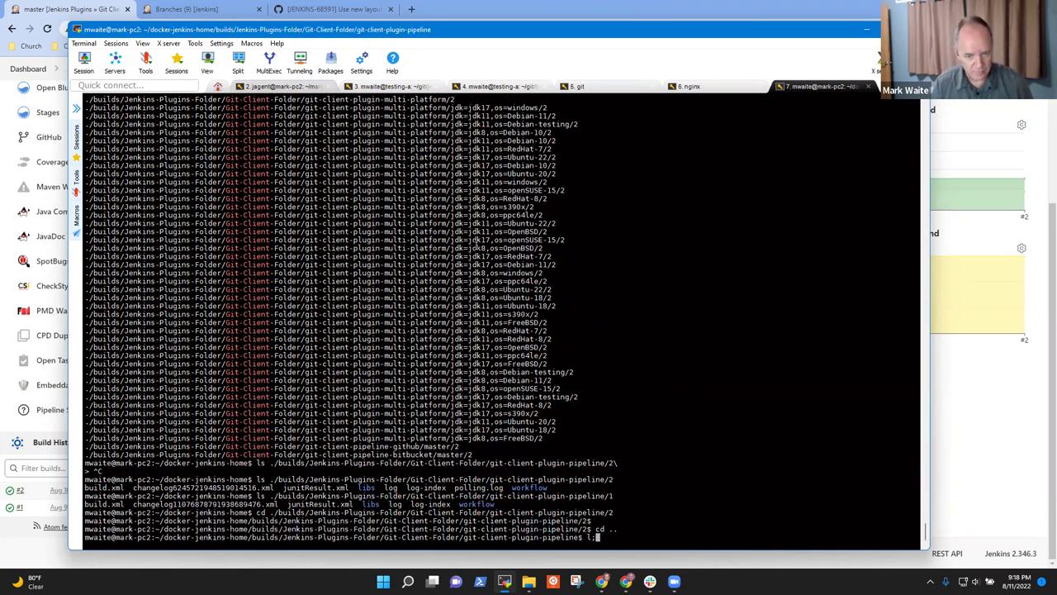
key(Return)
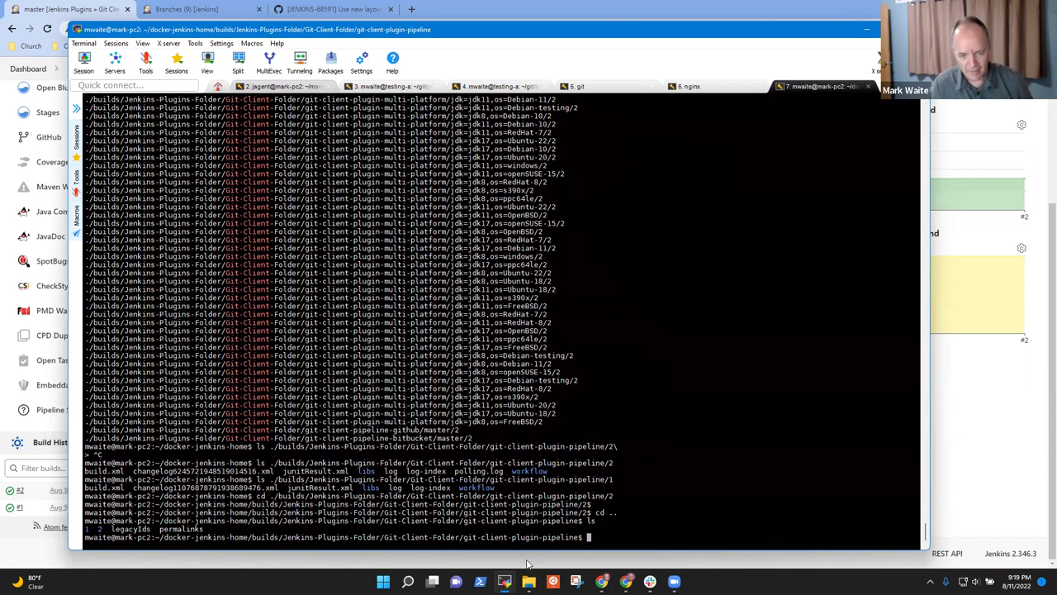
Step: Highlight git-client-plugin-pipeline in the prompt path and list build directories 1 and 2 together
drag(464, 537, 582, 537)
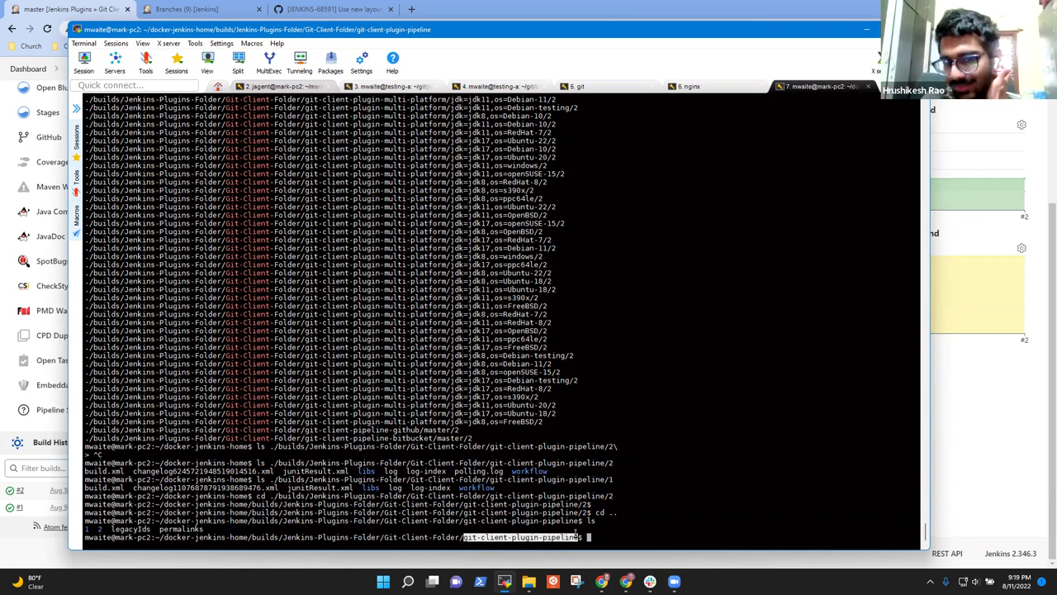
text(ls 1)
text( 2)
key(Return)
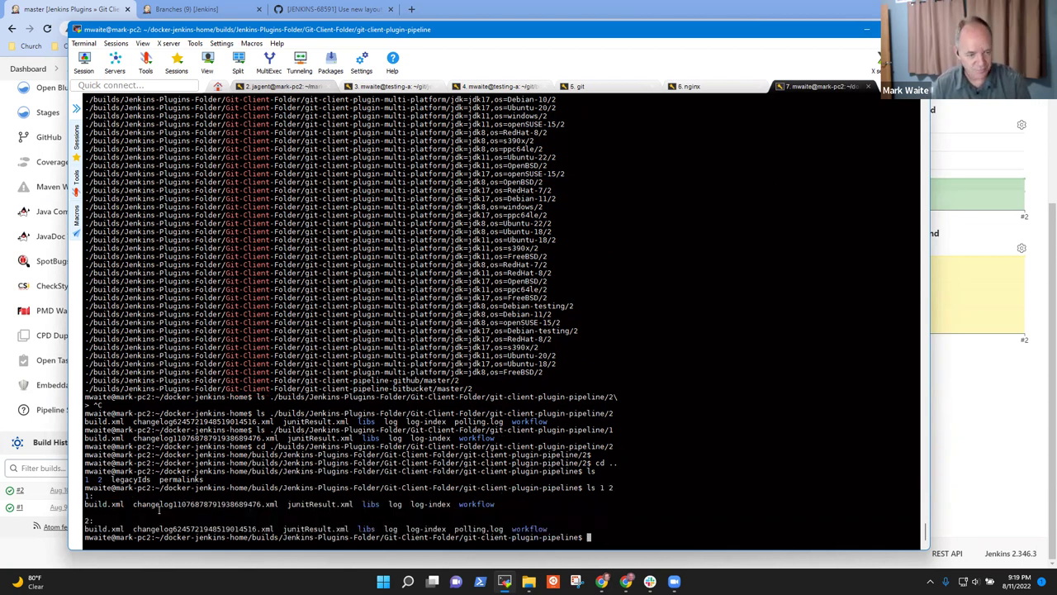
Step: Highlight the changelog, junitResult.xml, log and polling.log files in the two build listings for inspection
double_click(223, 502)
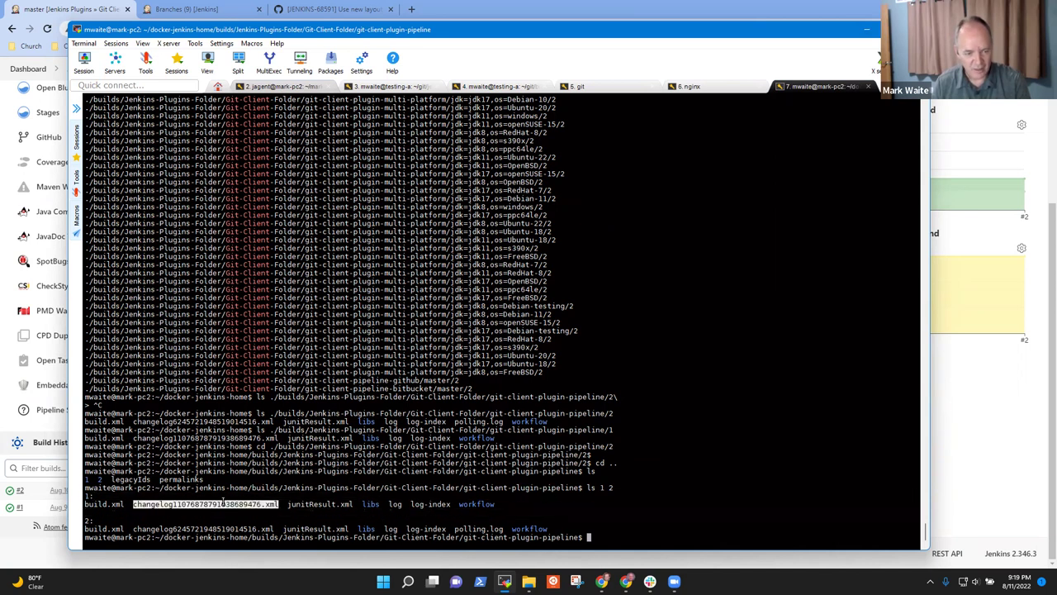
double_click(316, 529)
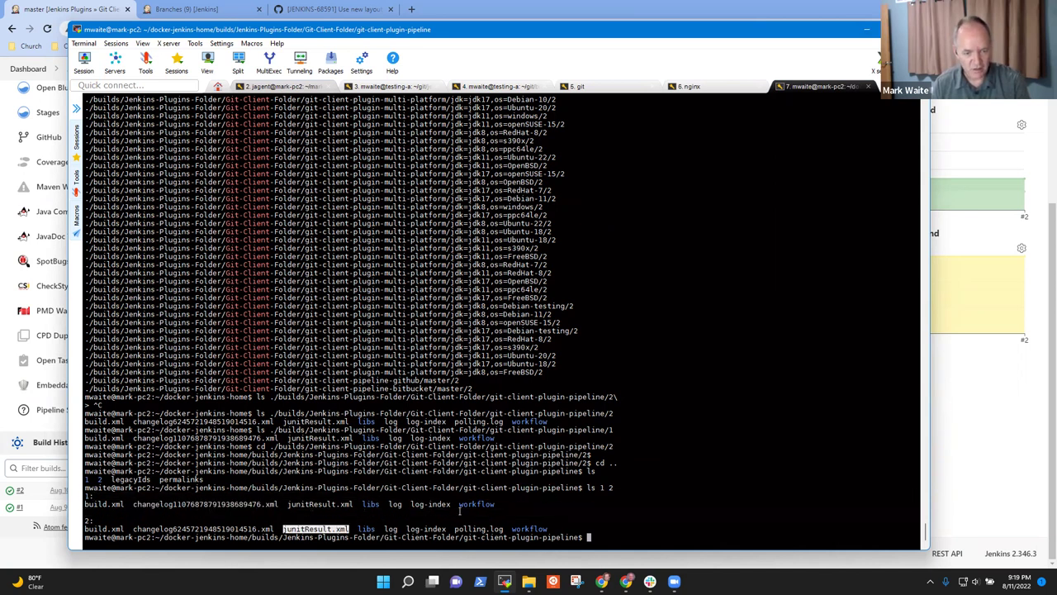
double_click(394, 504)
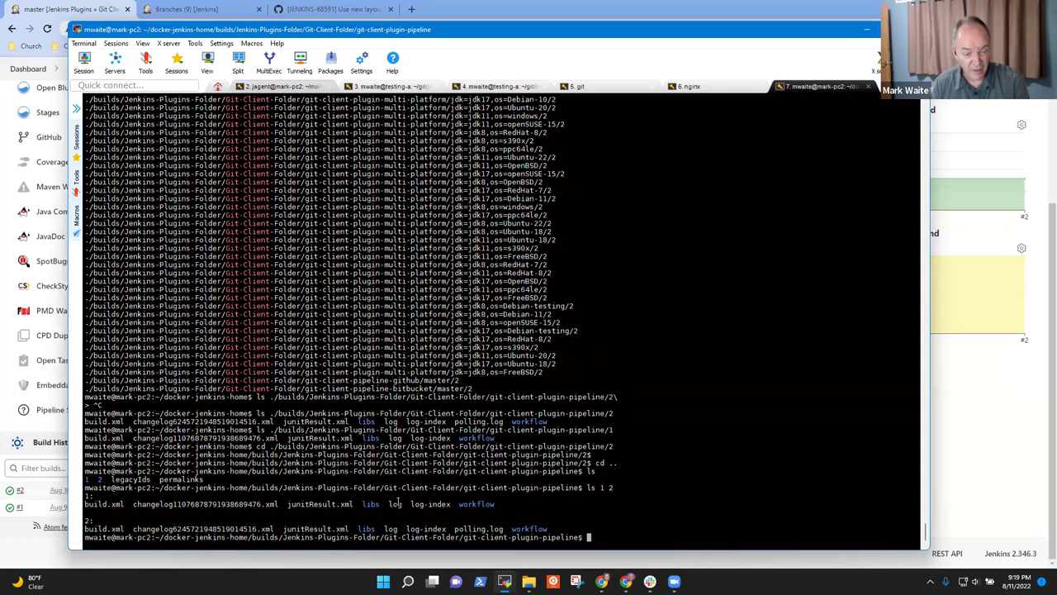
double_click(467, 529)
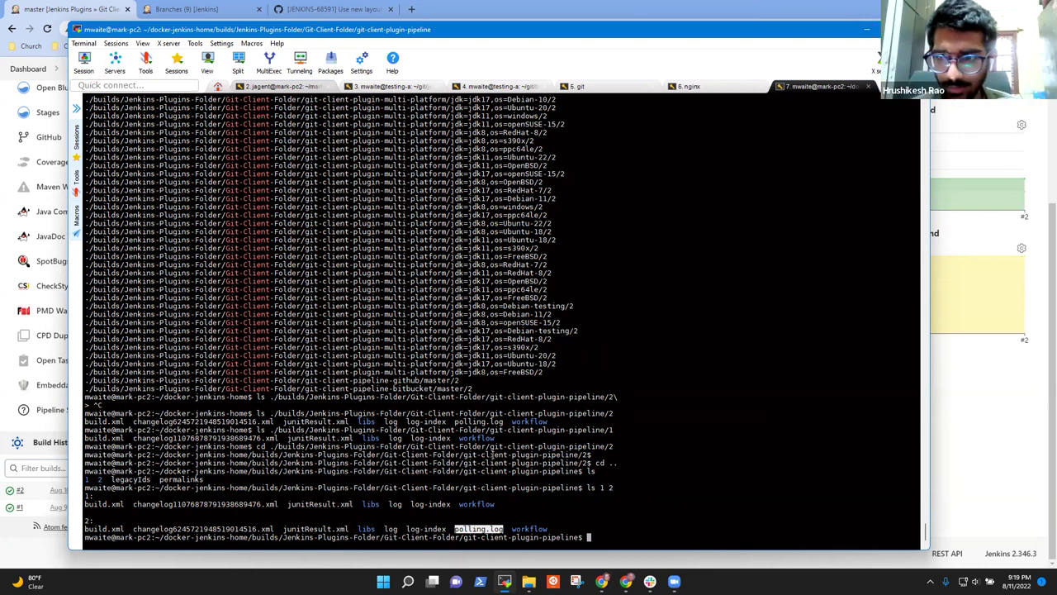
Step: Discard the recalled listing command and open the build.xml files of all builds in vi using */build.xml
key(Up)
key(Home)
key(ctrl+c)
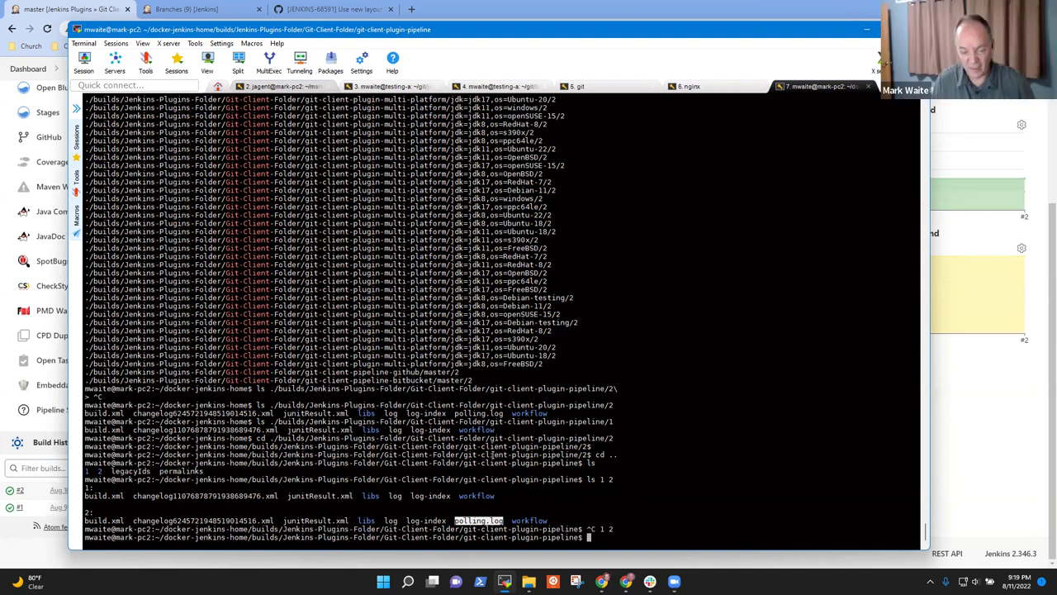
text(vi )
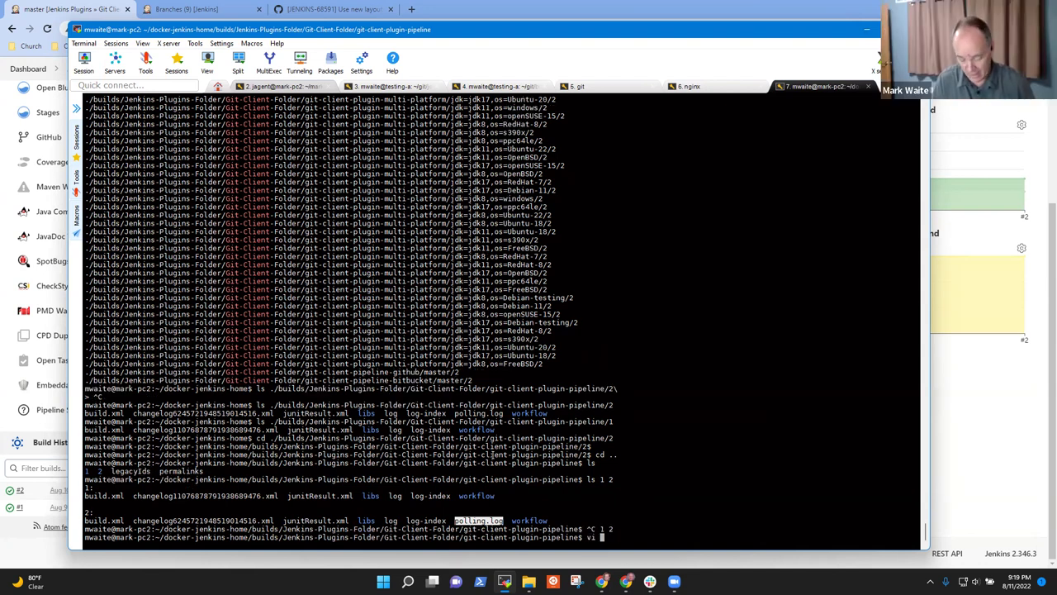
text(*/build.xml)
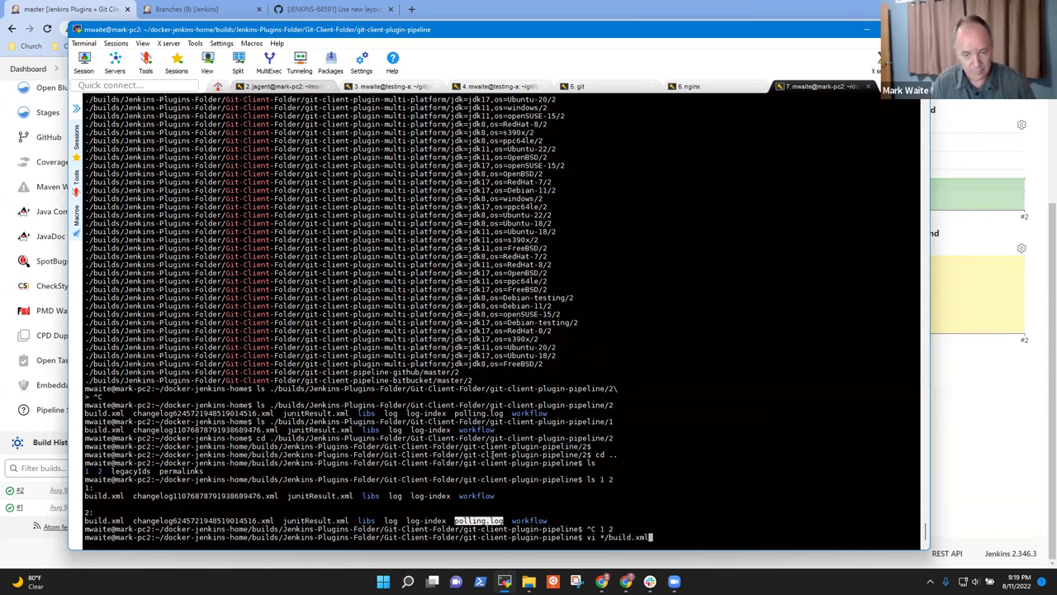
key(Return)
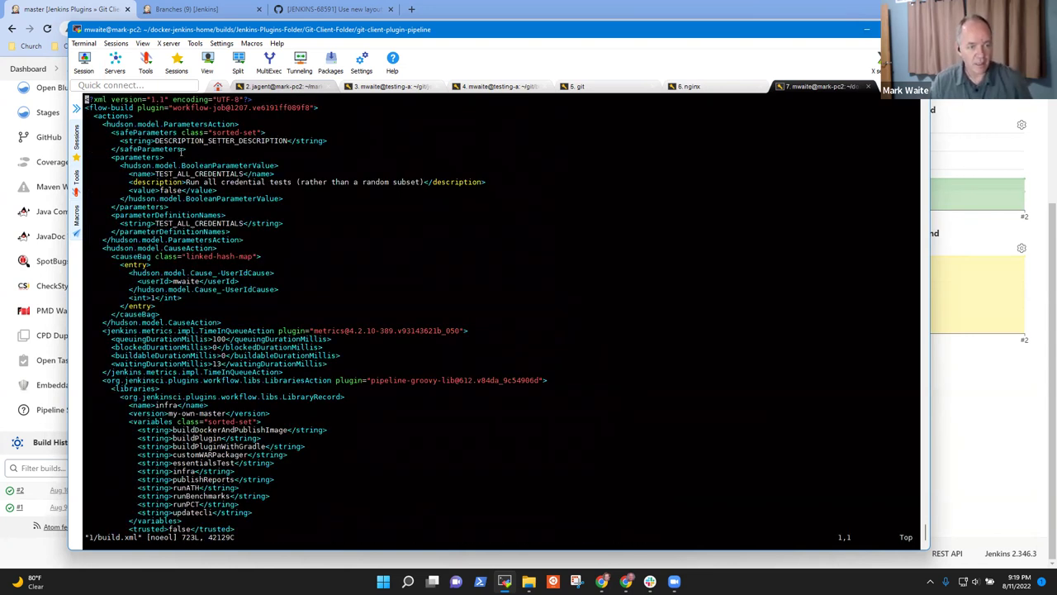
Step: Examine the parameters and build cause sections of 1/build.xml, highlighting the causeBag entry and clearing the highlight
drag(154, 136, 163, 303)
click(160, 239)
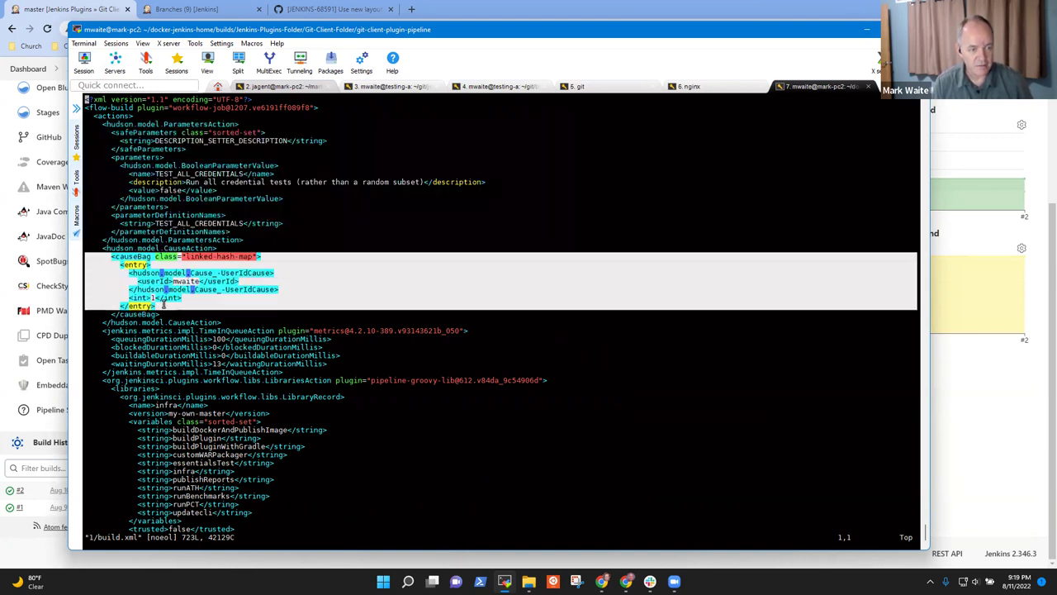
click(163, 304)
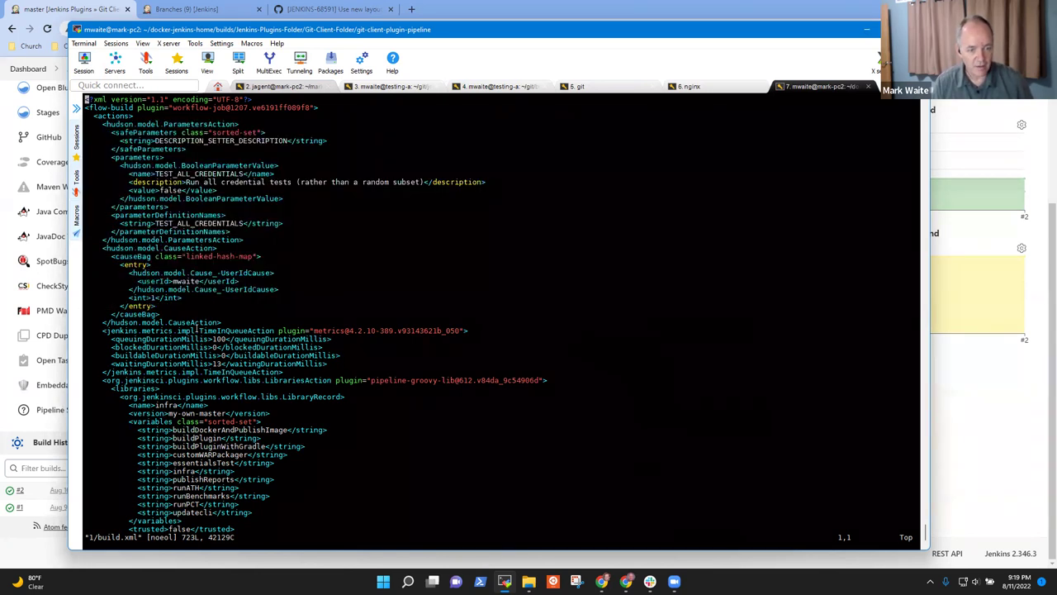
Step: Highlight the TimeInQueueAction metrics block in 1/build.xml for inspection, and clear the highlight
drag(158, 332, 175, 374)
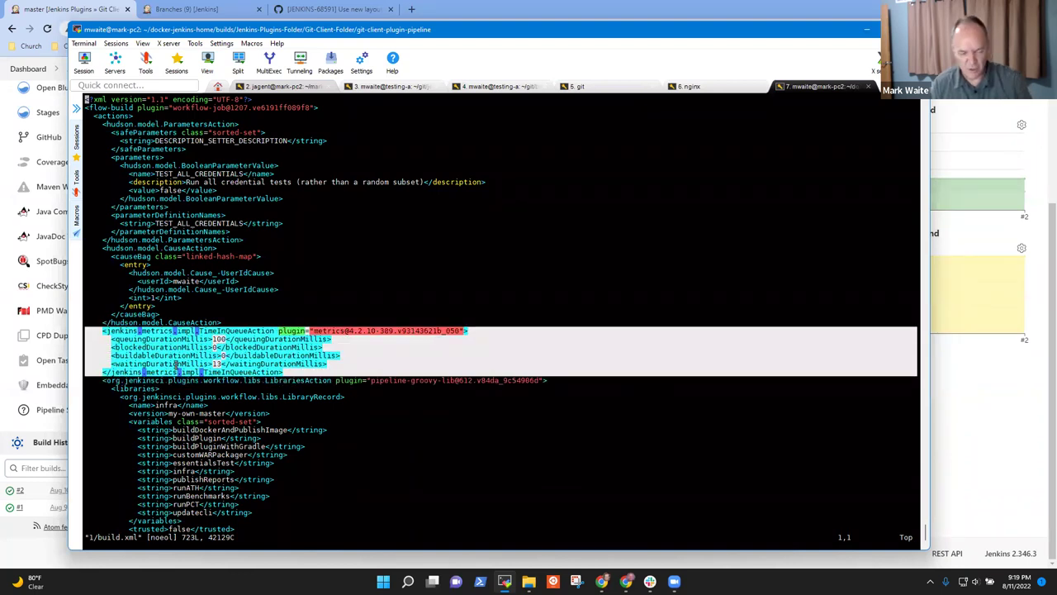
click(176, 368)
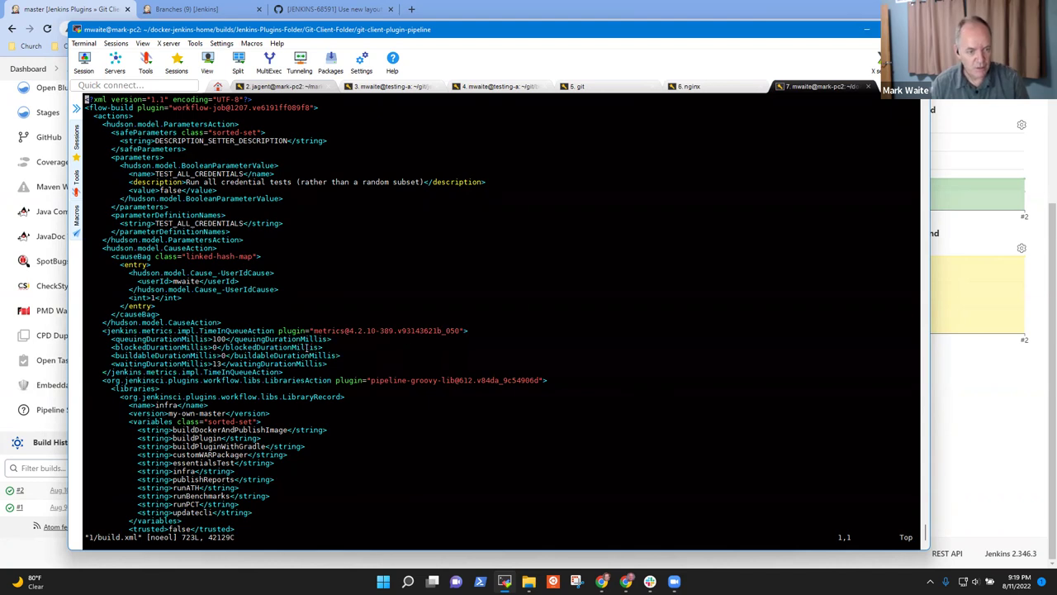
Step: Move past the pipeline library section of 1/build.xml, highlight the CredentialsParameterBinder block, and clear the highlight
key(j)
key(j)
key(j)
key(j)
key(j)
key(j)
key(j)
key(j)
key(j)
key(j)
key(j)
key(j)
key(j)
key(j)
key(j)
key(j)
key(j)
key(j)
key(j)
key(j)
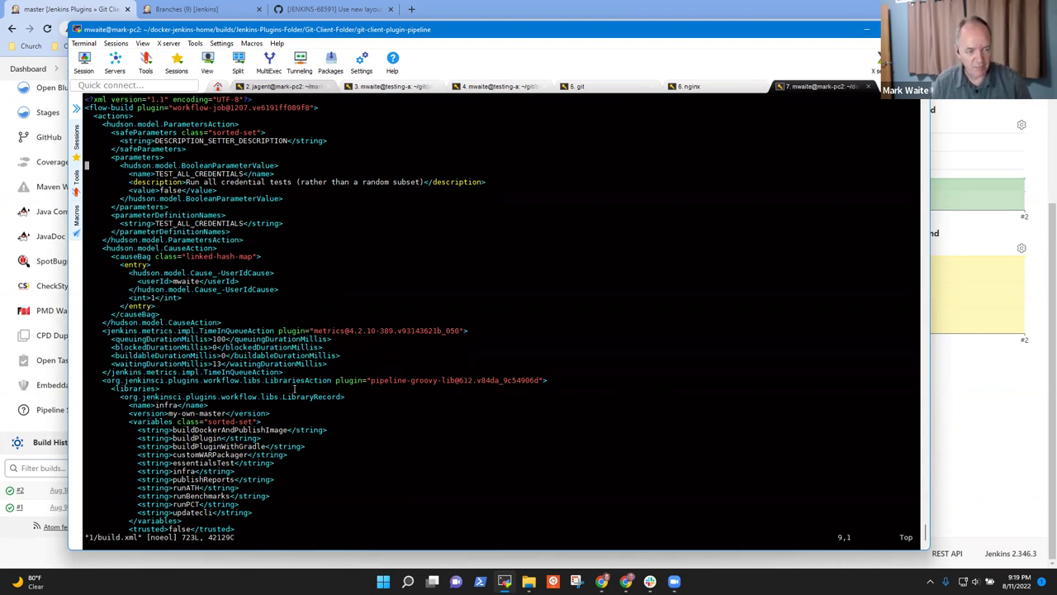
key(j)
key(j)
key(z)
key(Return)
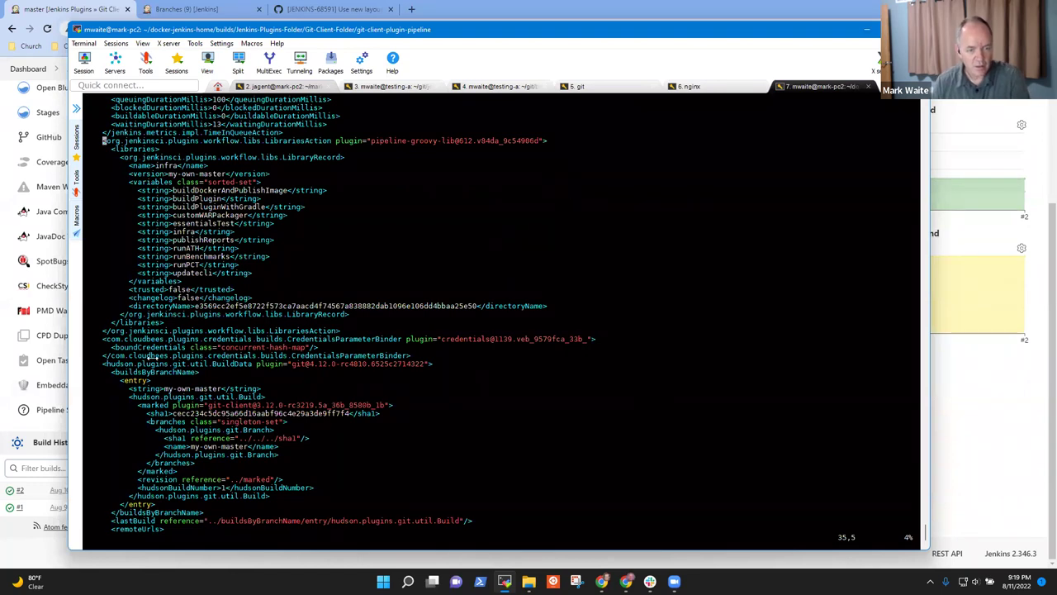
triple_click(189, 340)
drag(189, 340, 191, 353)
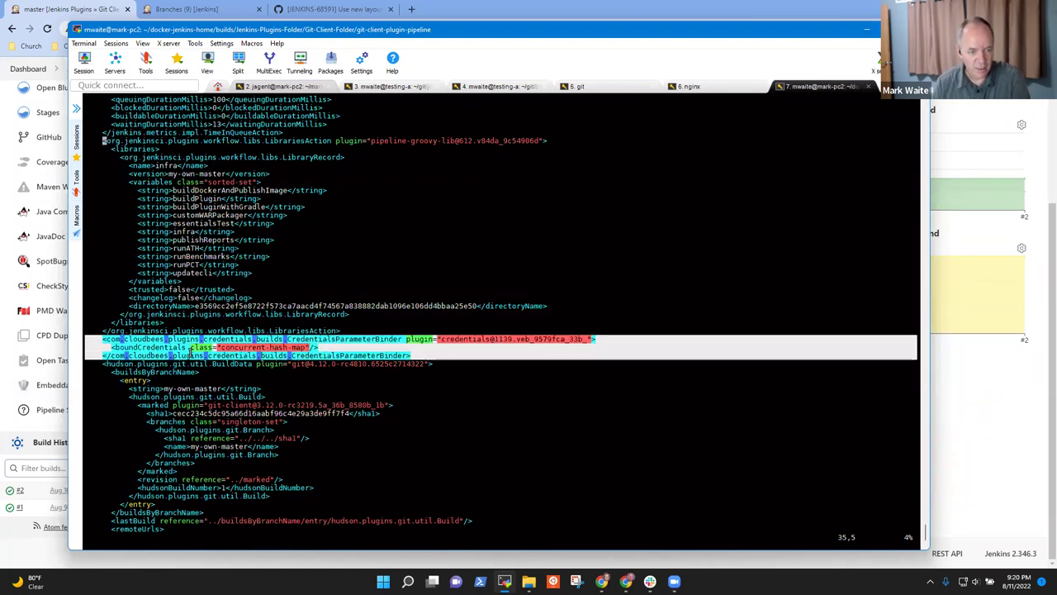
click(190, 351)
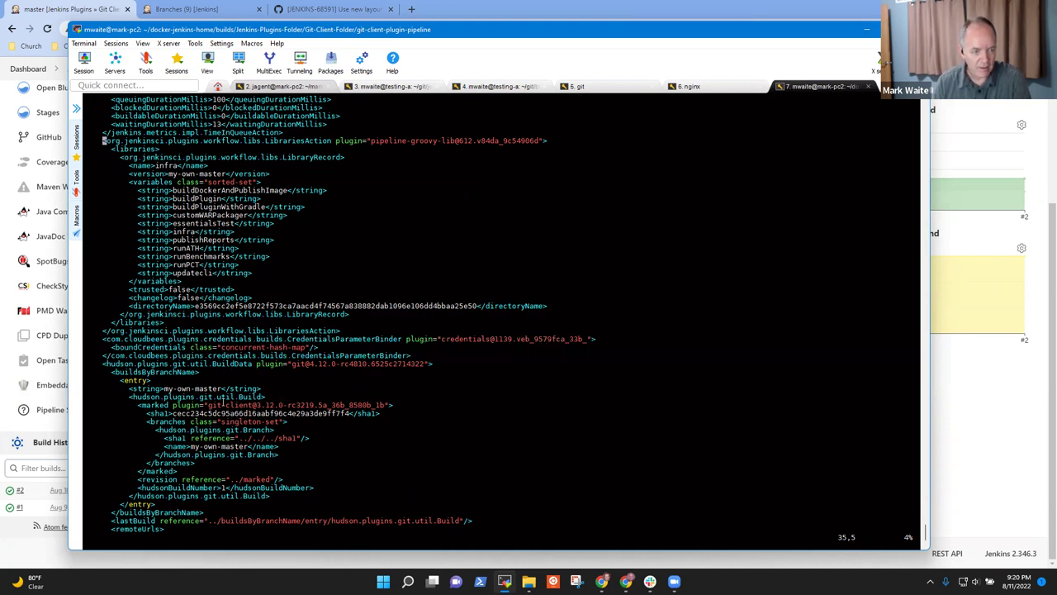
Step: Examine the Git BuildData section for the my-own-master branch, highlighting the marked revision's sha1 value and clearing the highlight
scroll(223, 400, up, 1)
key(Down)
key(Down)
key(Down)
key(Down)
key(Down)
key(Down)
key(Down)
key(Down)
key(Down)
key(Down)
key(Down)
key(Down)
key(Down)
key(Down)
key(Down)
key(Down)
key(Down)
key(Down)
key(Down)
key(Down)
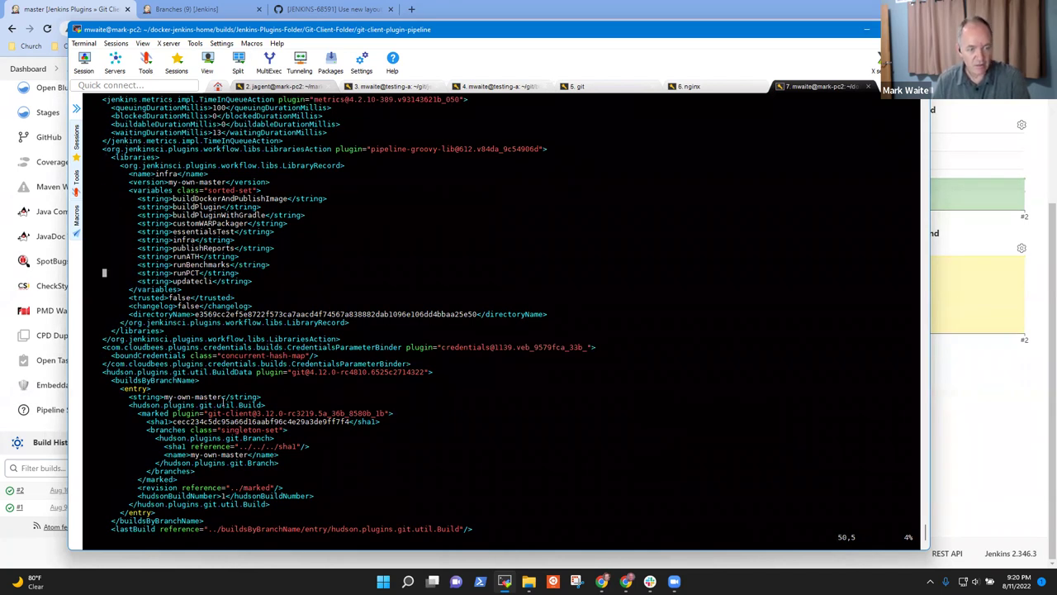
key(Down)
key(Down)
key(Down)
key(Down)
key(Down)
key(Down)
key(Down)
key(Down)
key(Down)
key(Down)
key(Down)
key(Down)
key(Down)
key(Down)
key(Down)
key(Down)
key(Down)
key(Down)
key(Down)
key(Down)
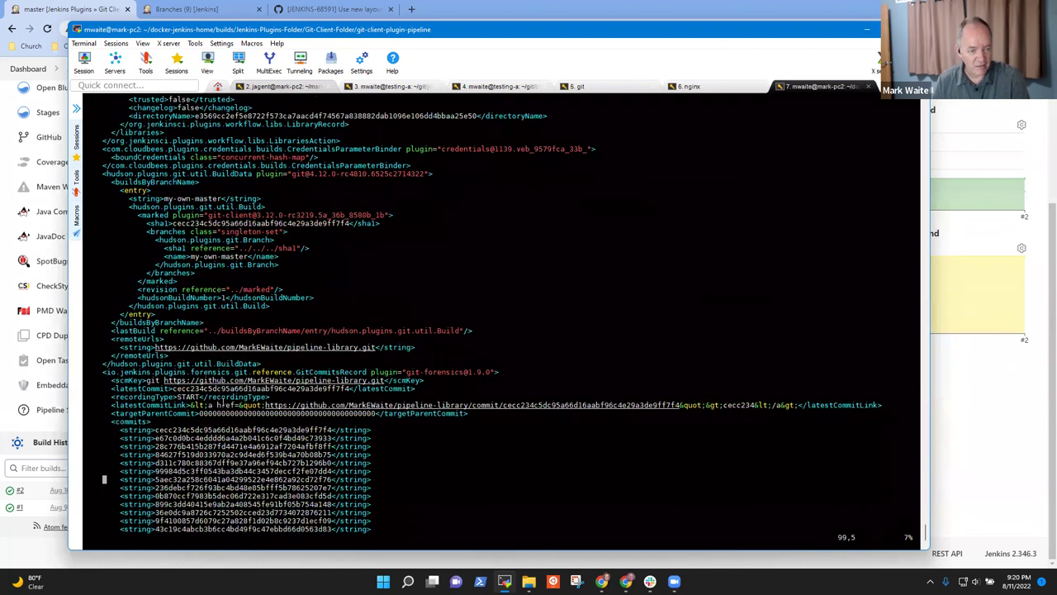
key(Up)
key(Up)
key(Up)
key(Up)
key(Up)
key(Up)
key(Up)
key(Up)
key(Up)
key(Up)
key(Up)
key(Up)
key(Up)
key(Up)
key(Up)
key(Up)
key(Up)
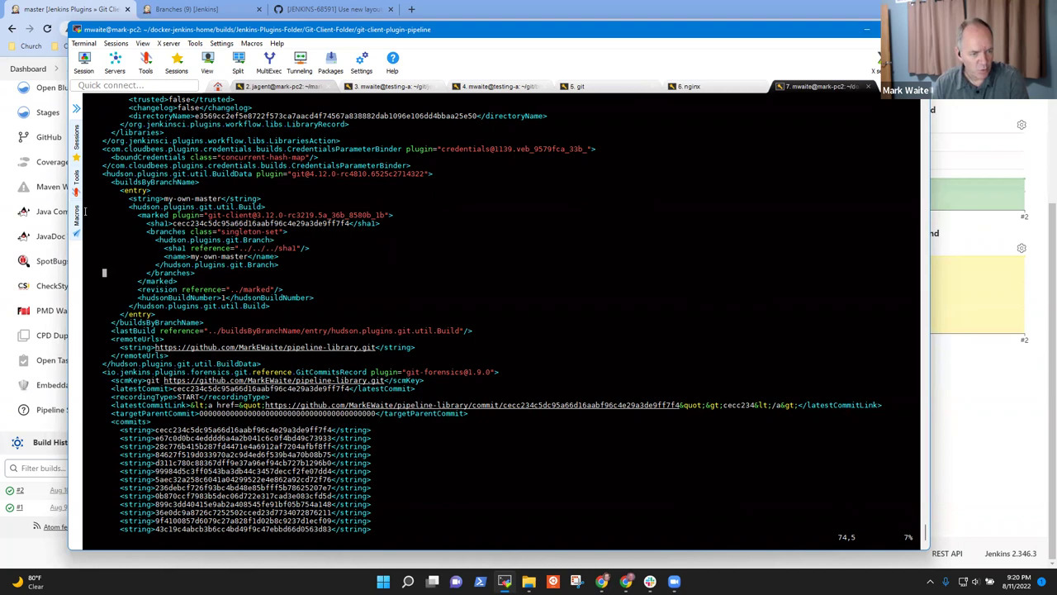
double_click(221, 223)
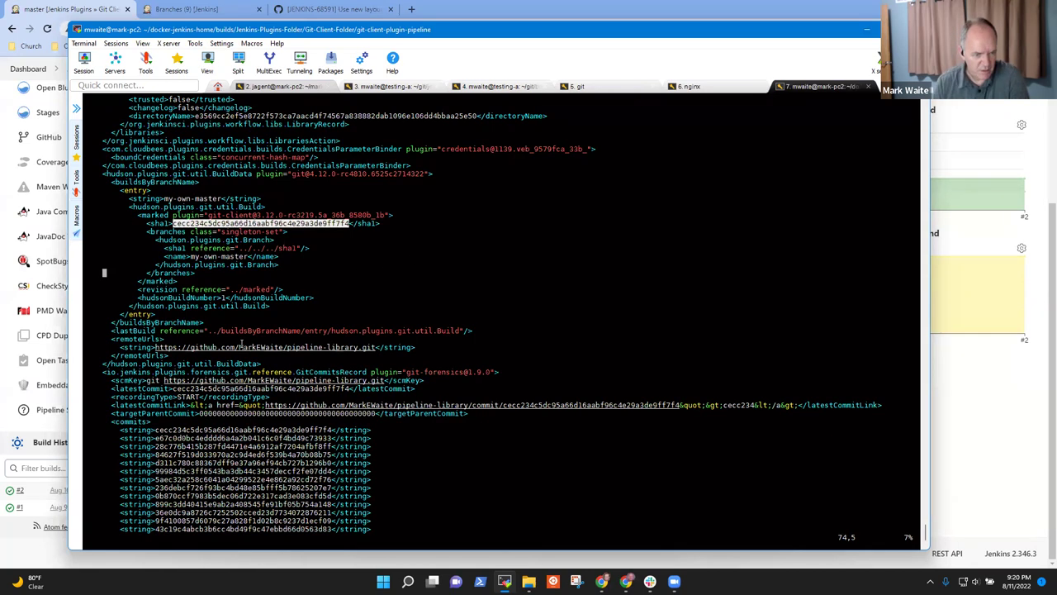
click(328, 342)
Step: Read through the long commit lists recorded in the GitCommitsRecord sections of 1/build.xml
key(j)
key(j)
key(j)
key(j)
key(j)
key(j)
key(j)
key(j)
key(j)
key(j)
key(j)
key(j)
key(j)
key(j)
key(j)
key(j)
key(j)
key(j)
key(j)
key(j)
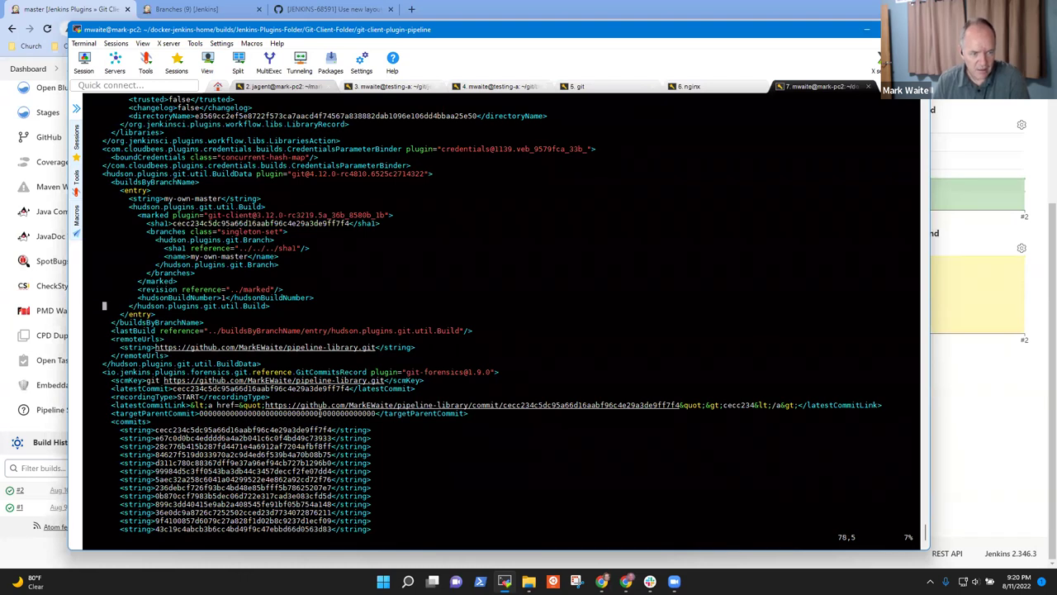
key(j)
key(j)
key(j)
key(j)
key(j)
key(j)
key(j)
key(j)
key(j)
key(j)
key(j)
key(j)
key(j)
key(j)
key(j)
key(j)
key(j)
key(j)
key(j)
key(j)
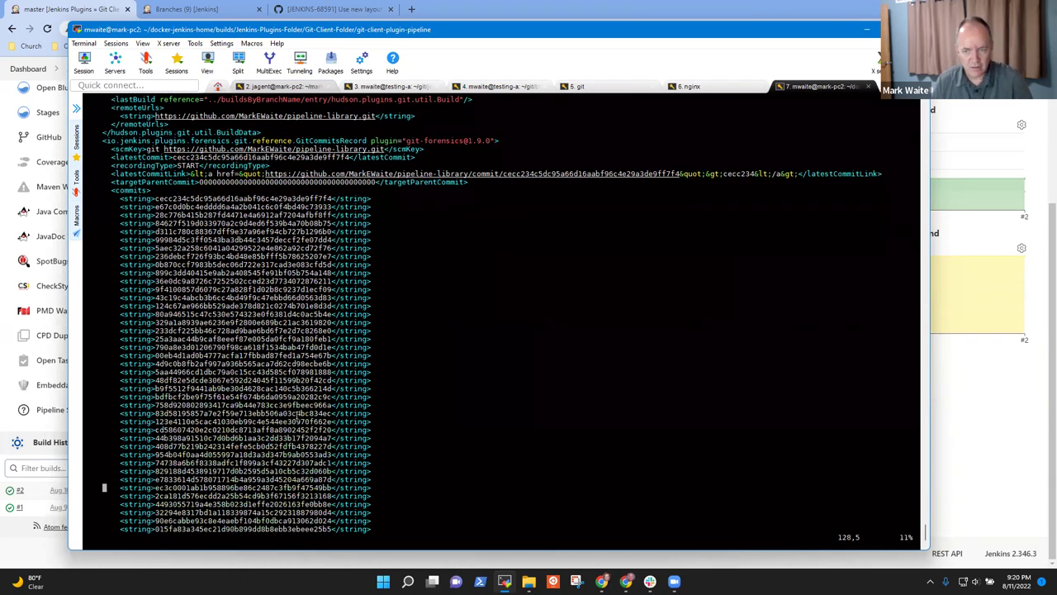
key(ctrl+f)
key(ctrl+f)
key(ctrl+f)
key(ctrl+f)
key(ctrl+f)
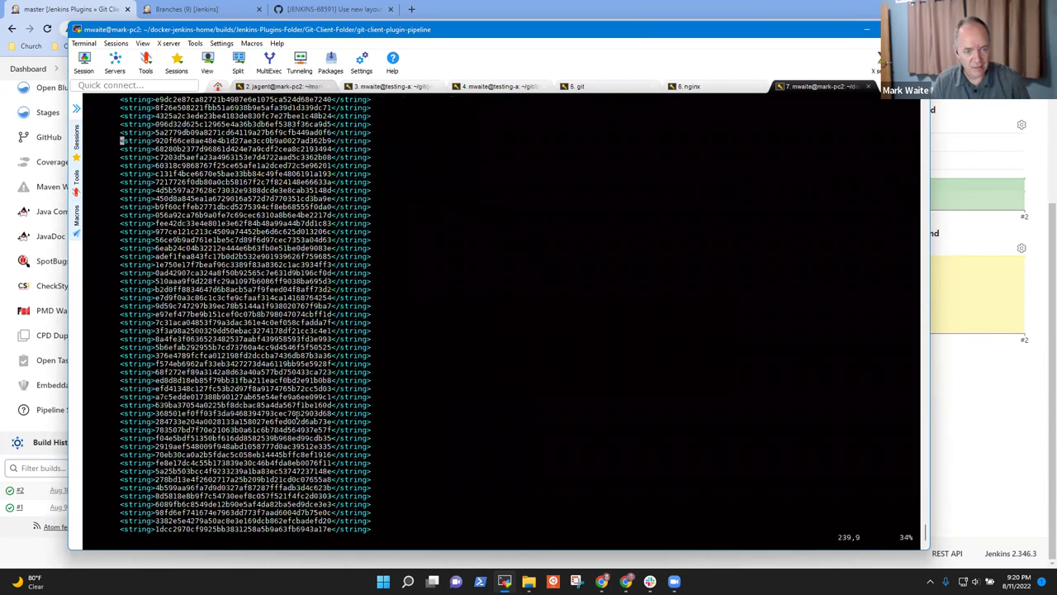
key(ctrl+f)
key(ctrl+f)
key(ctrl+f)
key(ctrl+f)
key(ctrl+f)
key(ctrl+f)
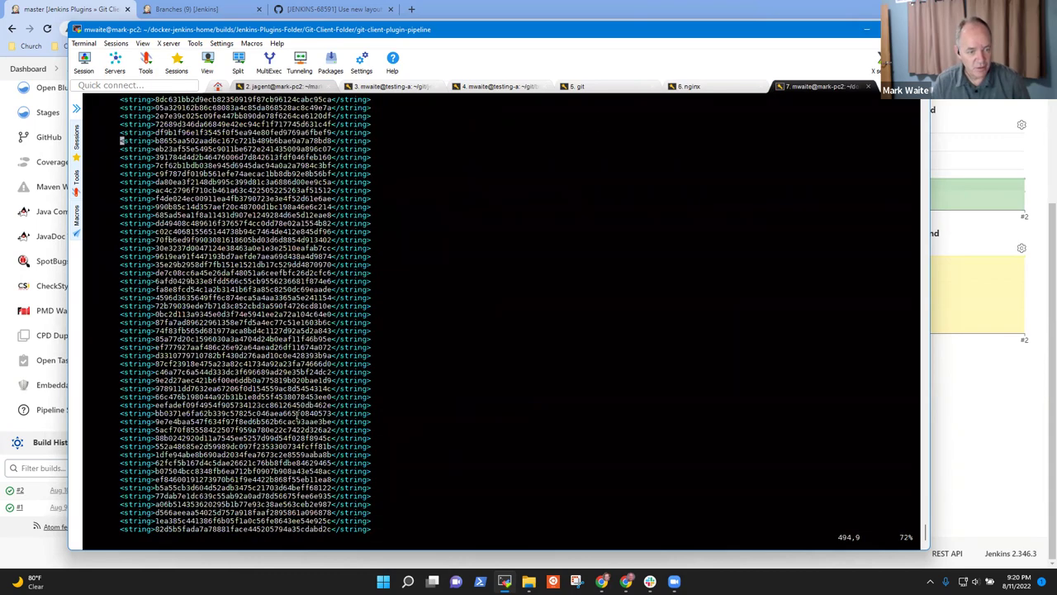
Step: Return to the GitCommitsRecord header for git-client-plugin, highlight io.jenkins.plugins.forensics.git, and clear the highlight
key(ctrl+b)
key(ctrl+b)
key(ctrl+b)
key(ctrl+b)
key(ctrl+b)
key(ctrl+b)
key(ctrl+f)
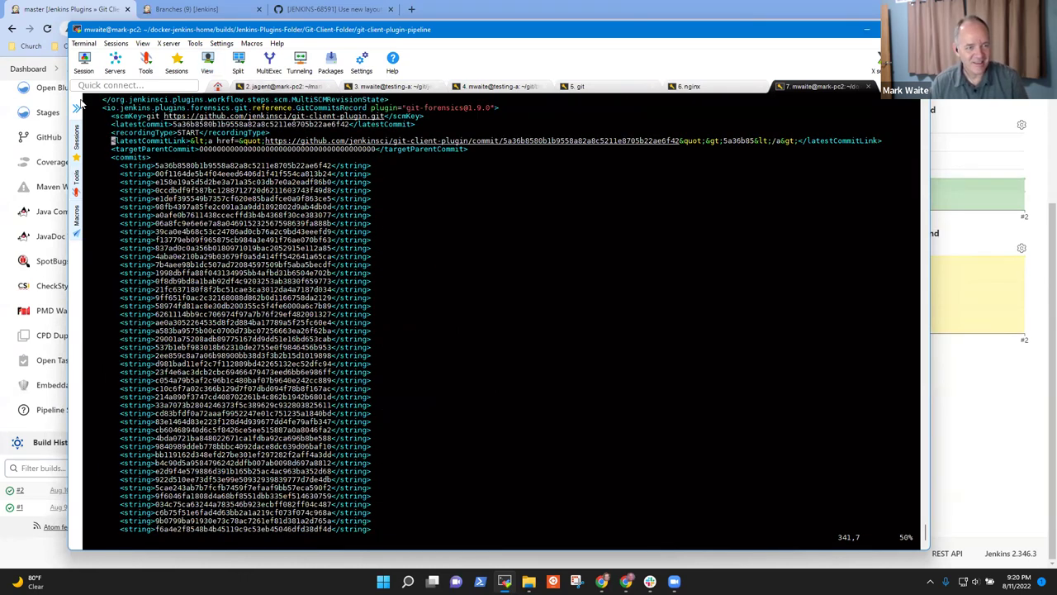
drag(104, 108, 248, 108)
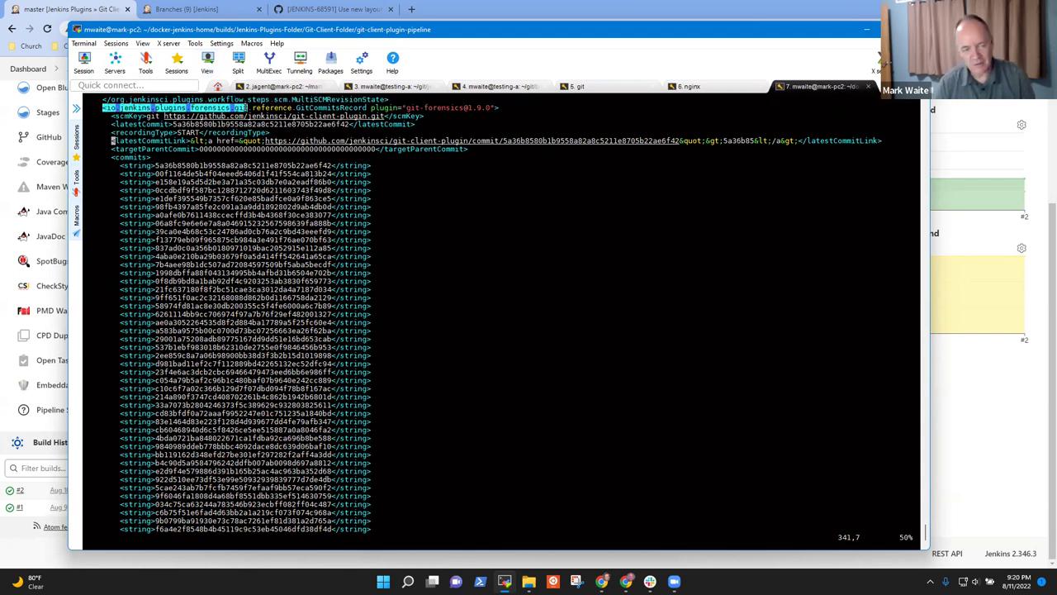
click(246, 108)
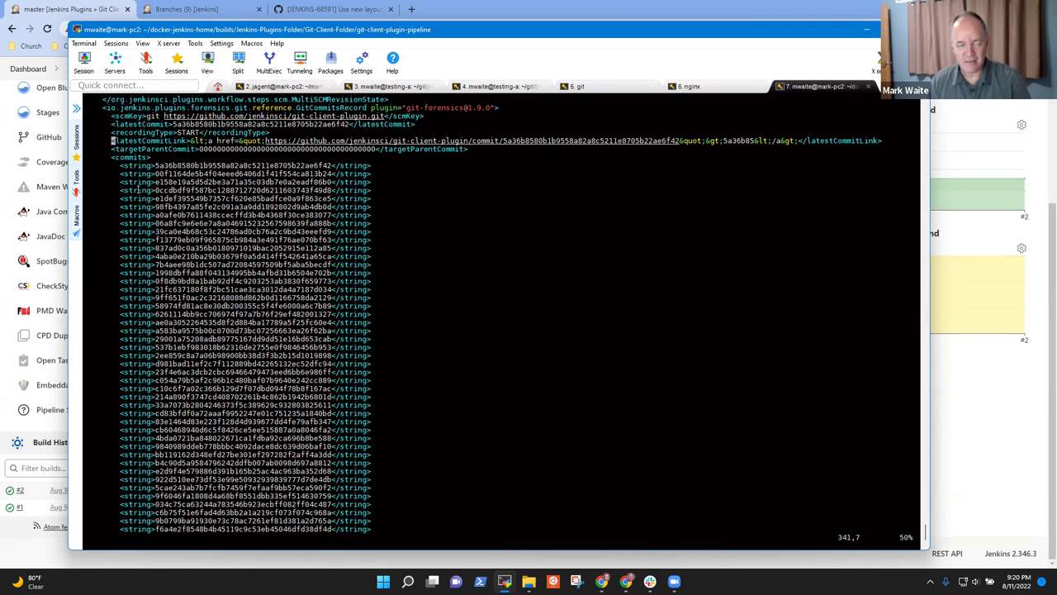
Step: Skim the remaining commit entries, return to the beginning of 1/build.xml, and quit all files in vi with :qa
key(Page_Up)
key(Page_Up)
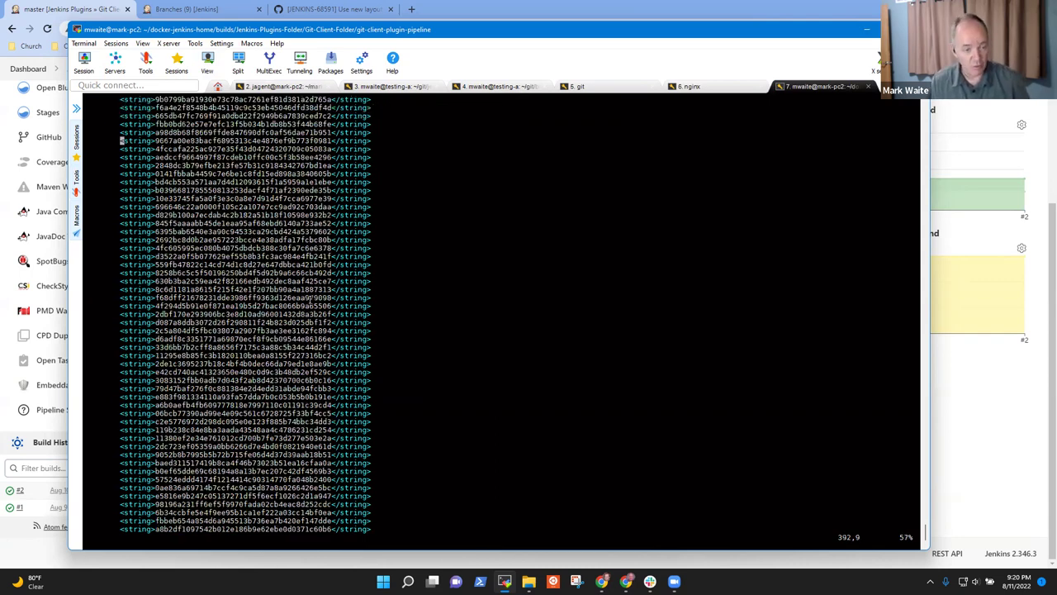
key(Page_Up)
key(Page_Up)
key(Page_Up)
key(Page_Up)
key(Page_Up)
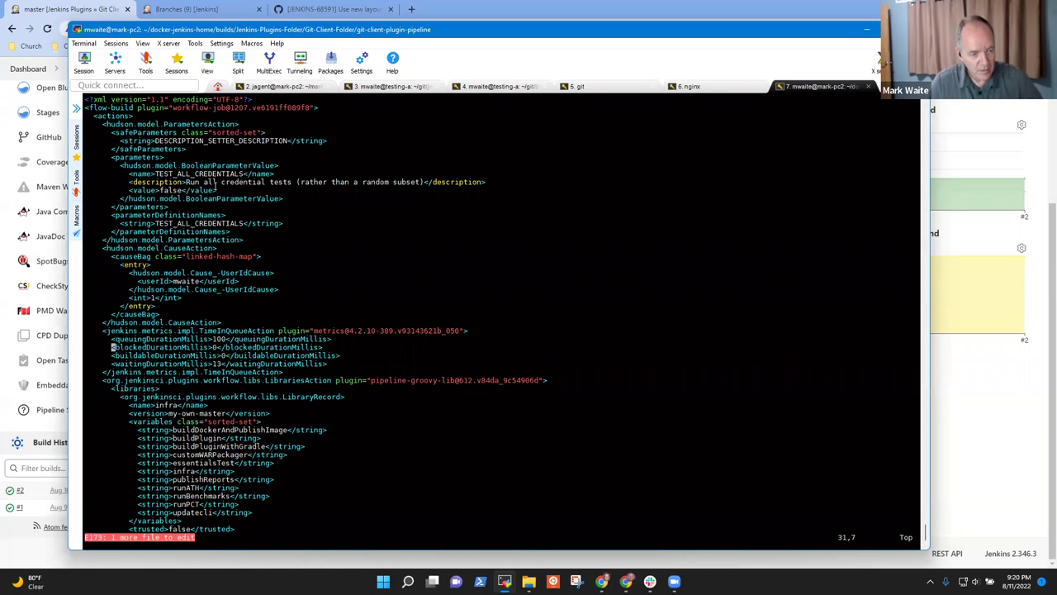
text(:qa)
key(Return)
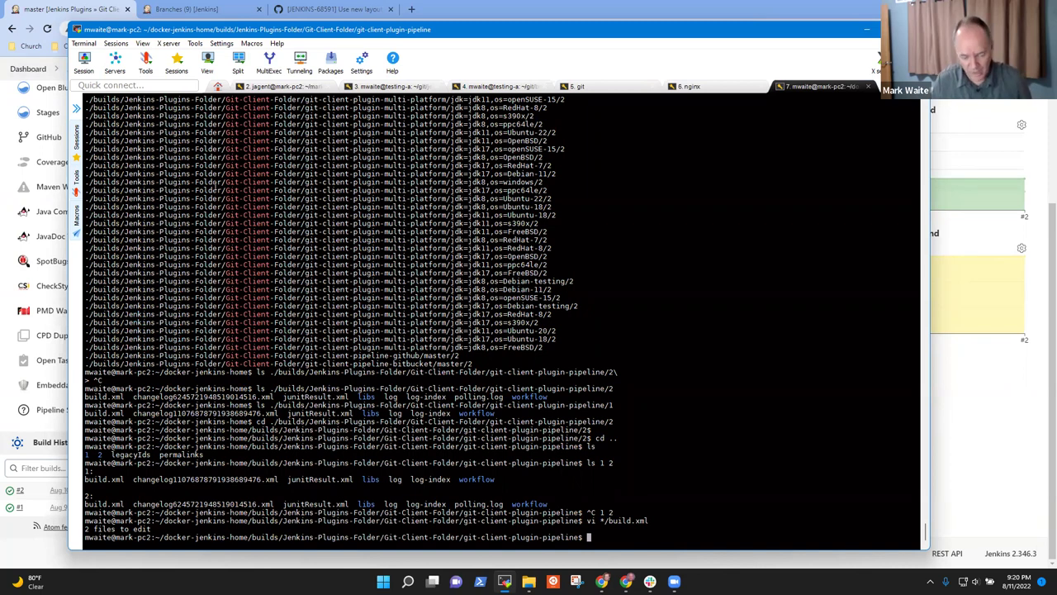
Step: Change to the ~/docker-jenkins-home directory and list its contents
text(cd ~/do)
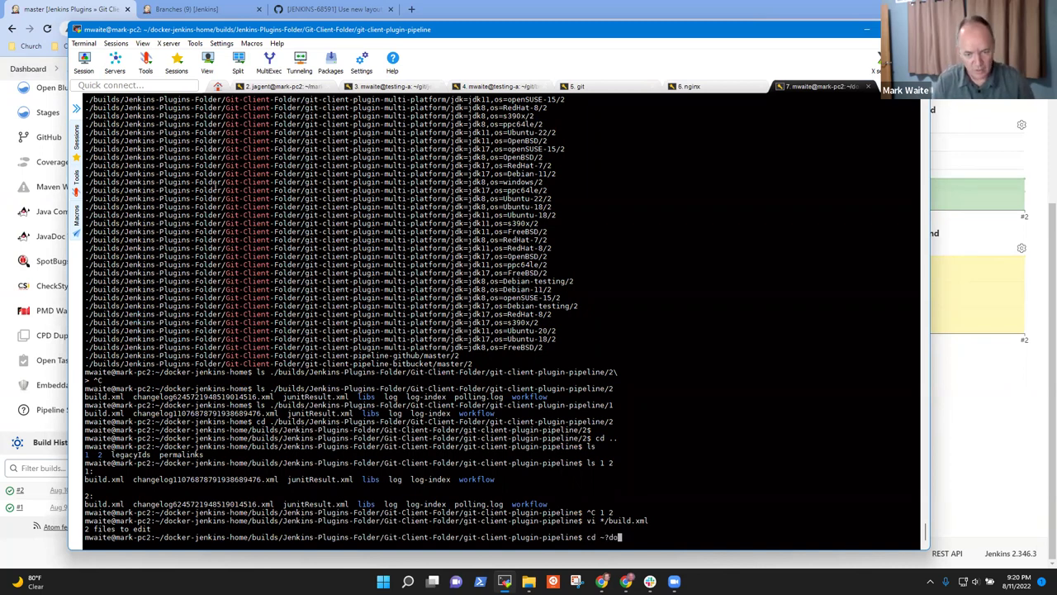
key(BackSpace)
key(BackSpace)
key(BackSpace)
text(/doc)
key(Tab)
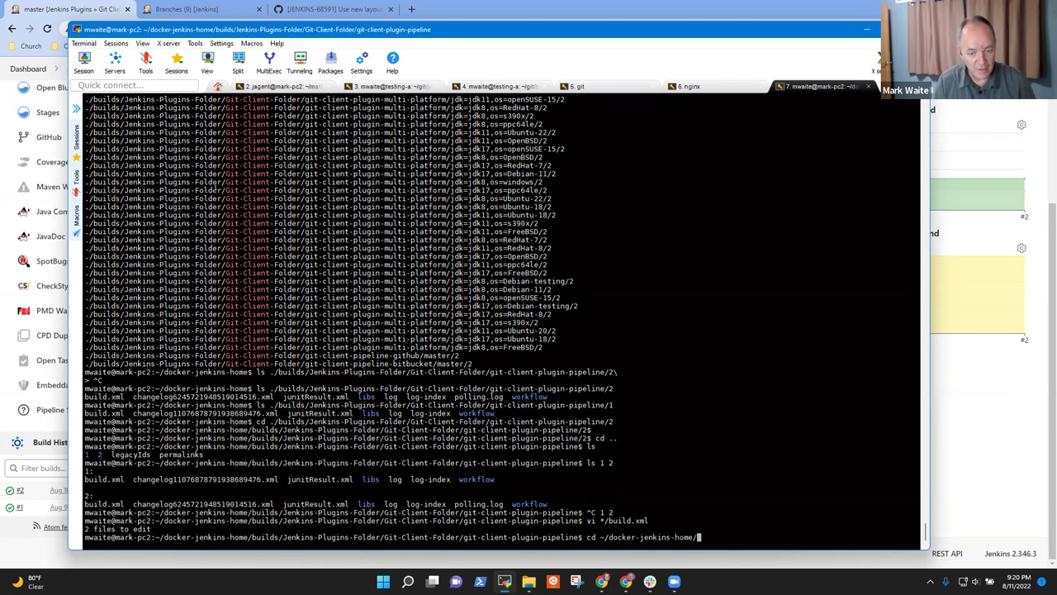
key(Return)
text(ls)
key(Return)
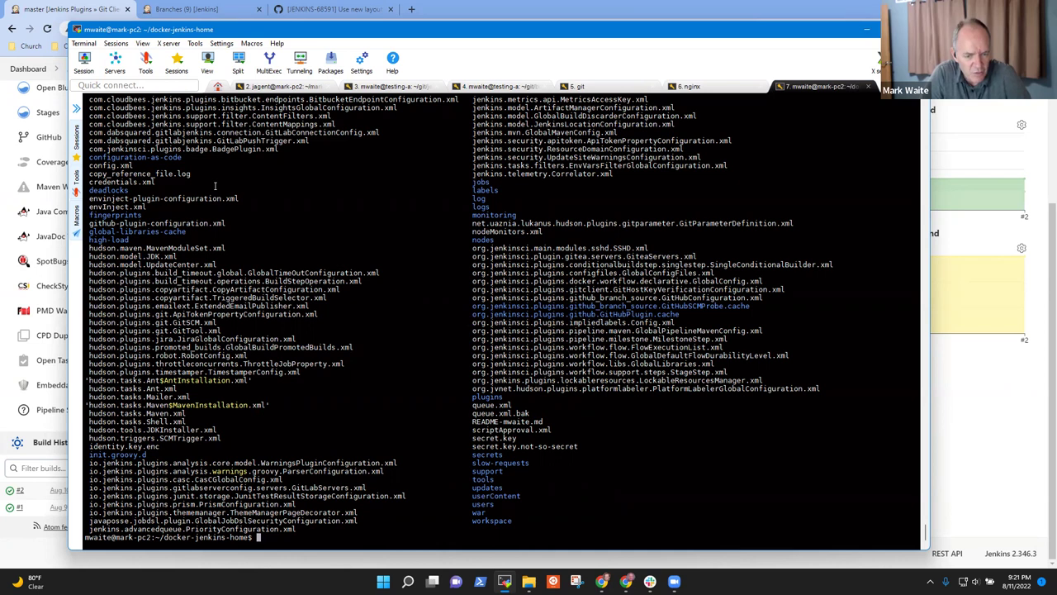
Step: List the files in the slow-requests directory with ls
text(ls sl)
key(Tab)
key(Return)
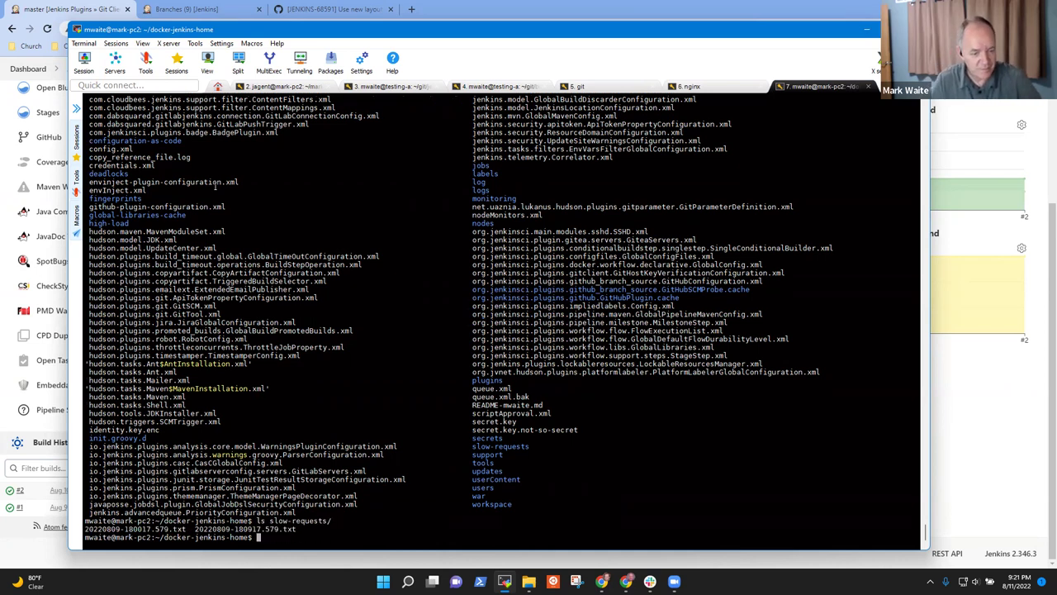
Step: Reuse the last command to open the slow-requests text files in vi, starting with 20220809-180017.579.txt
key(Up)
key(ctrl+a)
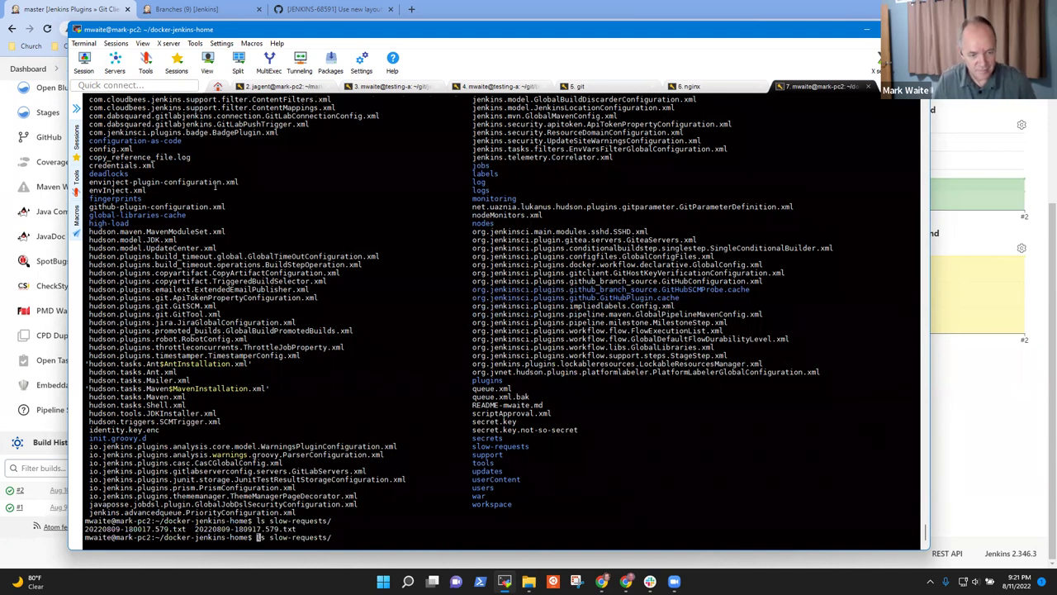
key(Delete)
key(Delete)
key(Delete)
text(vi)
key(ctrl+e)
text(2)
key(Tab)
text(0)
key(Tab)
key(Return)
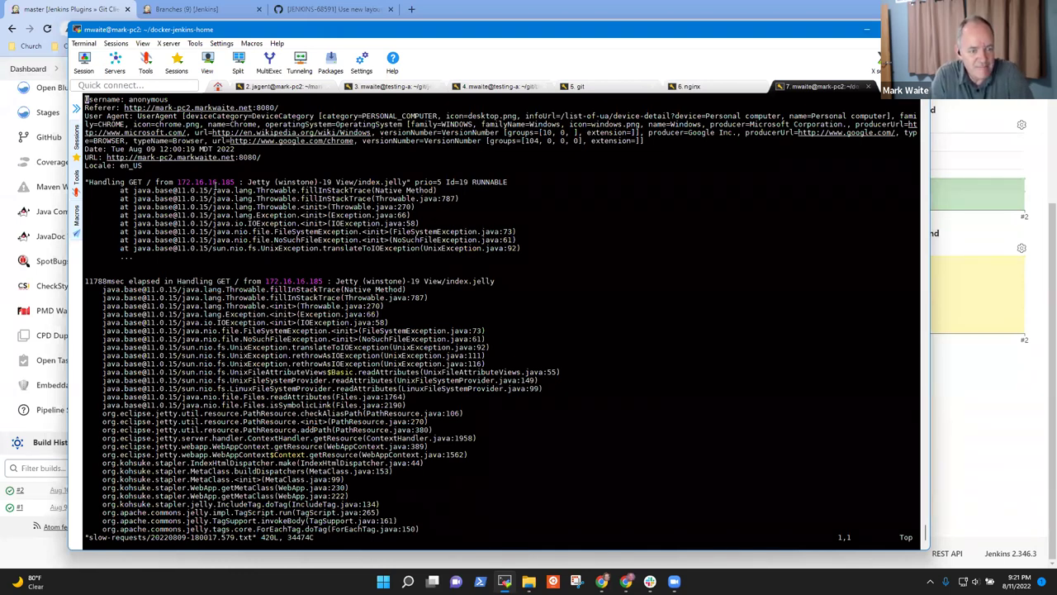
Step: Quit vi without saving the slow-requests files, forcing the exit with :q!
text(:)
key(Return)
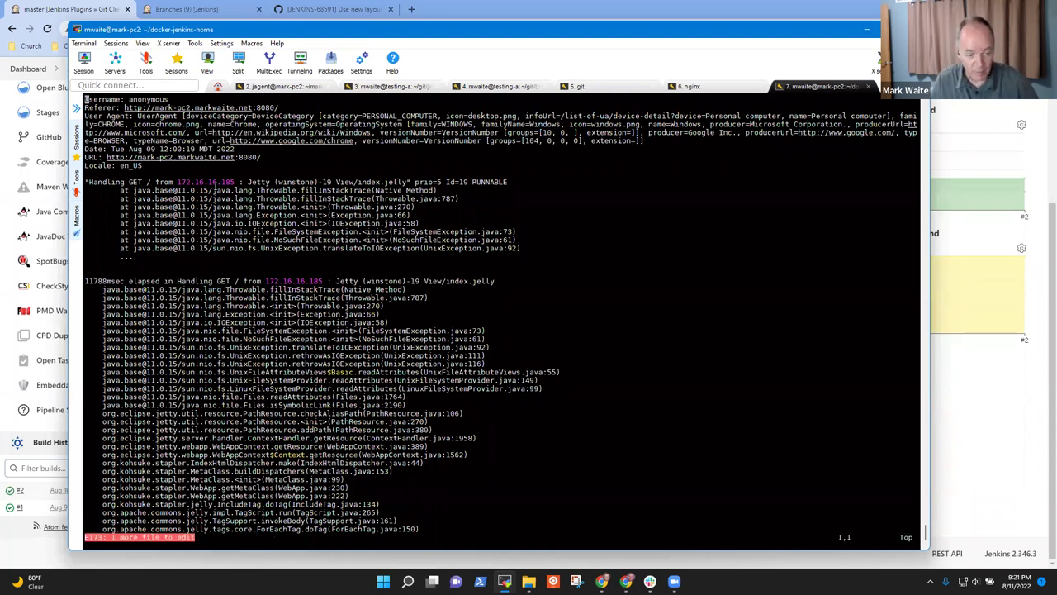
text(:qa)
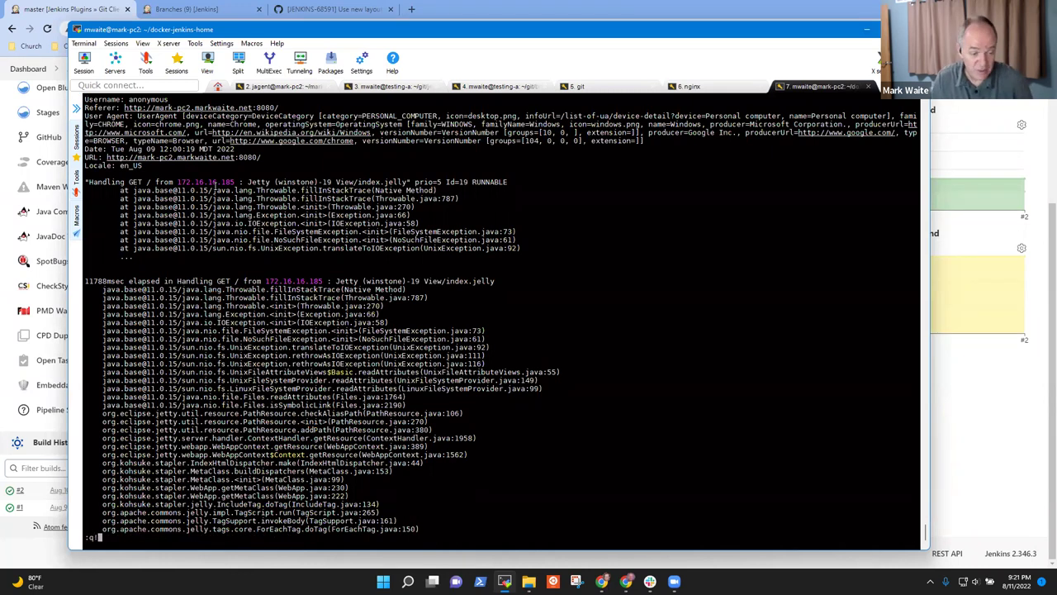
Step: Quit vi without saving and list the contents of the monitoring directory in the terminal
key(Return)
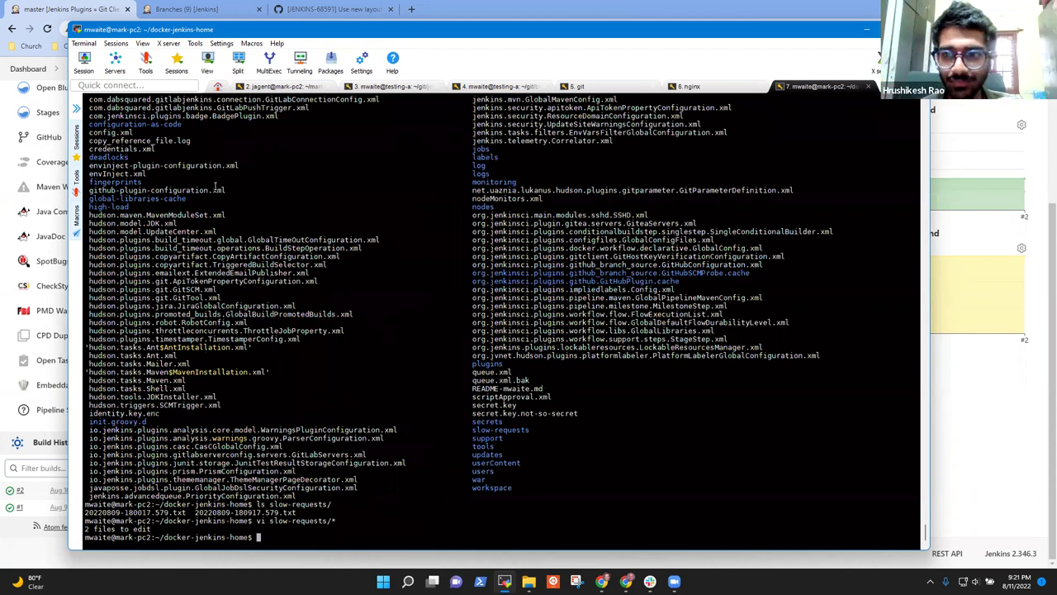
text(ls)
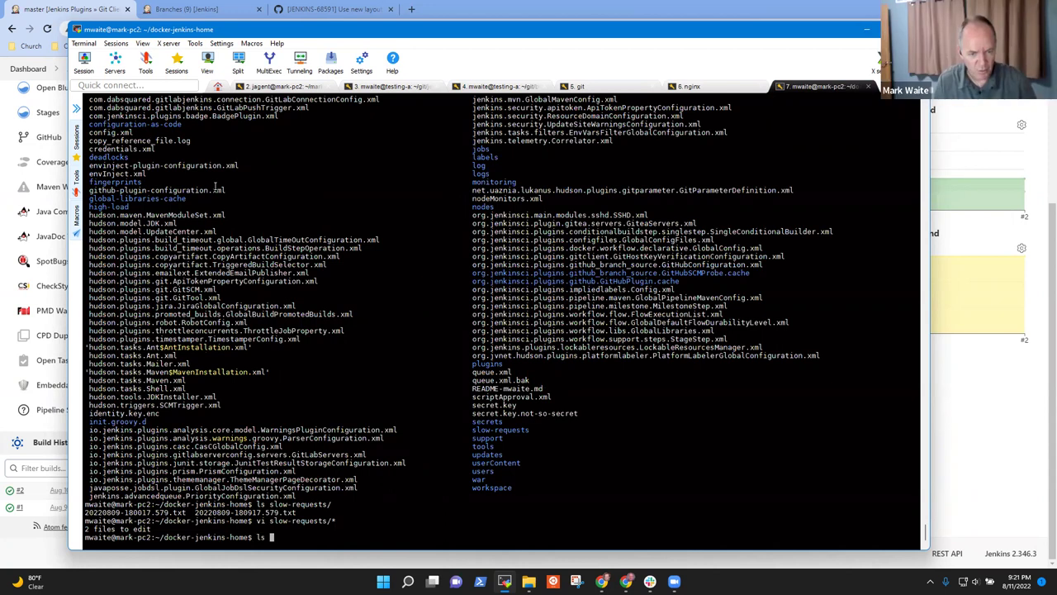
key(BackSpace)
key(BackSpace)
key(BackSpace)
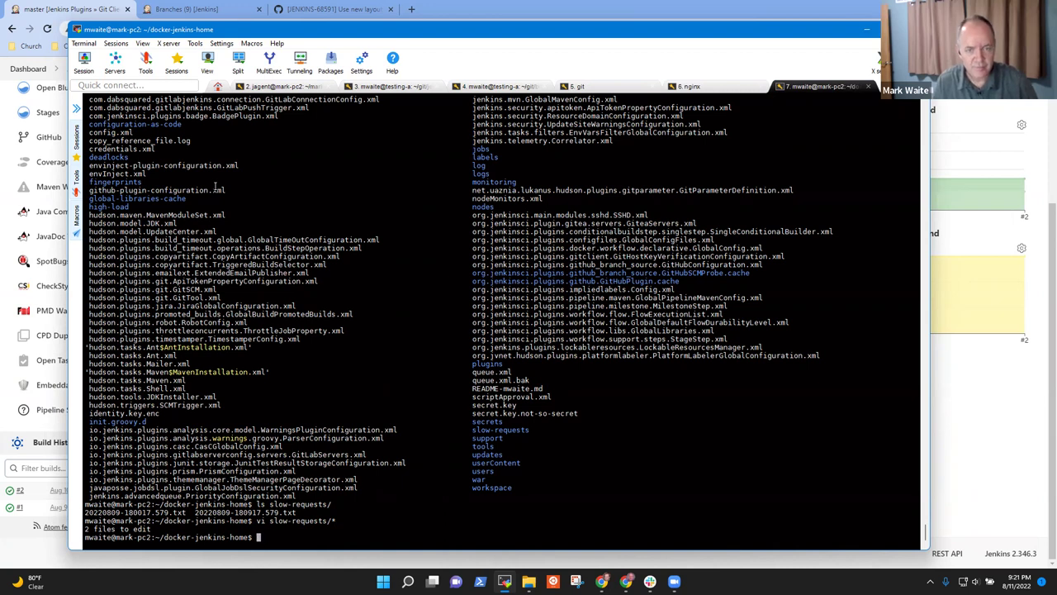
text(ls mo)
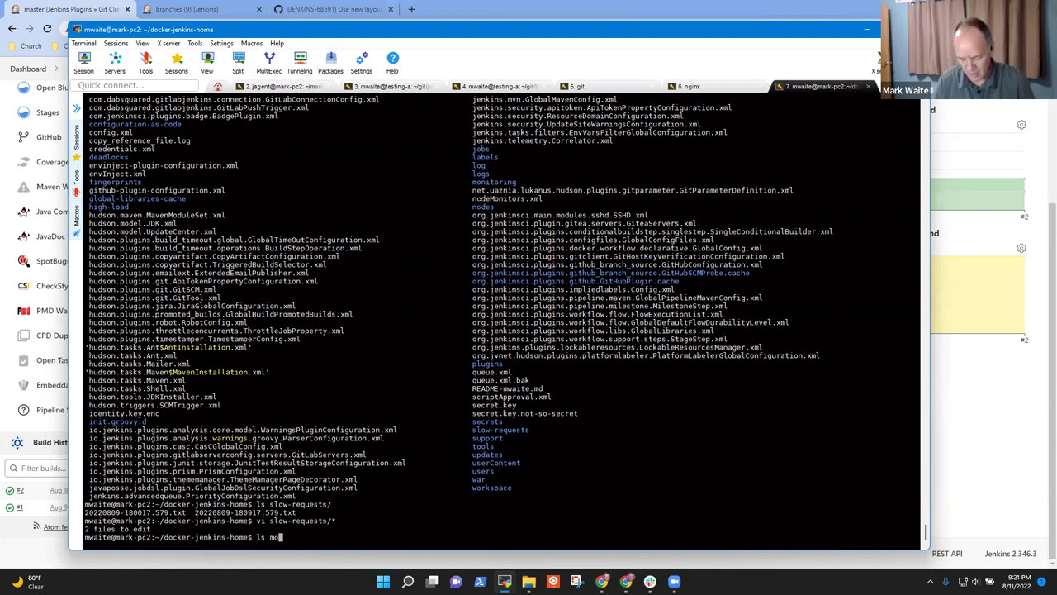
text(nitor)
key(Tab)
key(Return)
Step: List the monitoring/nodes/ directory and highlight the file names buildQueueWaiting.rrd and buildQueueLength.rrd in its output
key(Up)
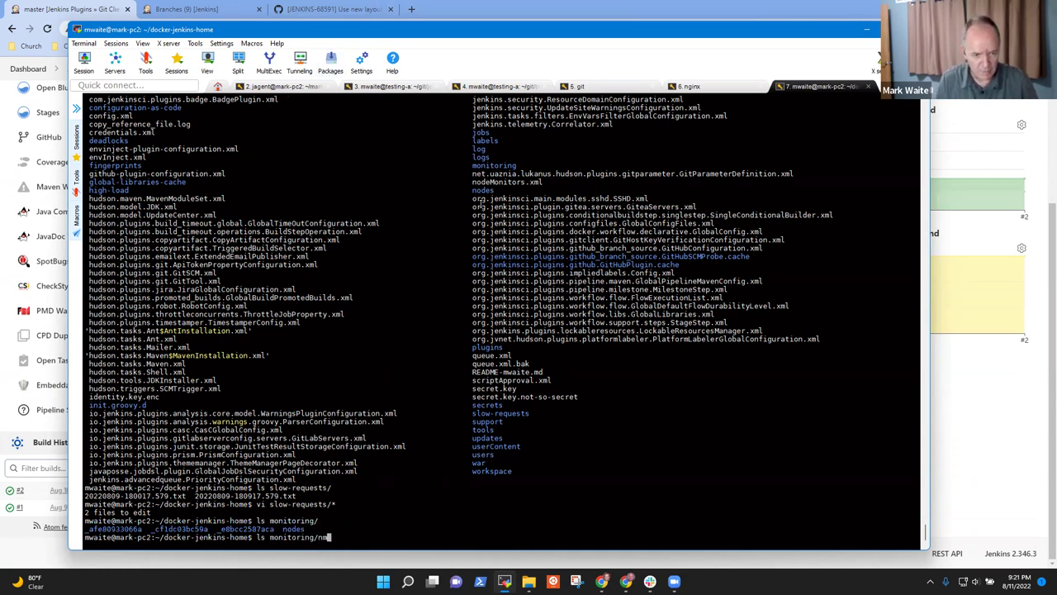
text(n)
key(Tab)
key(Return)
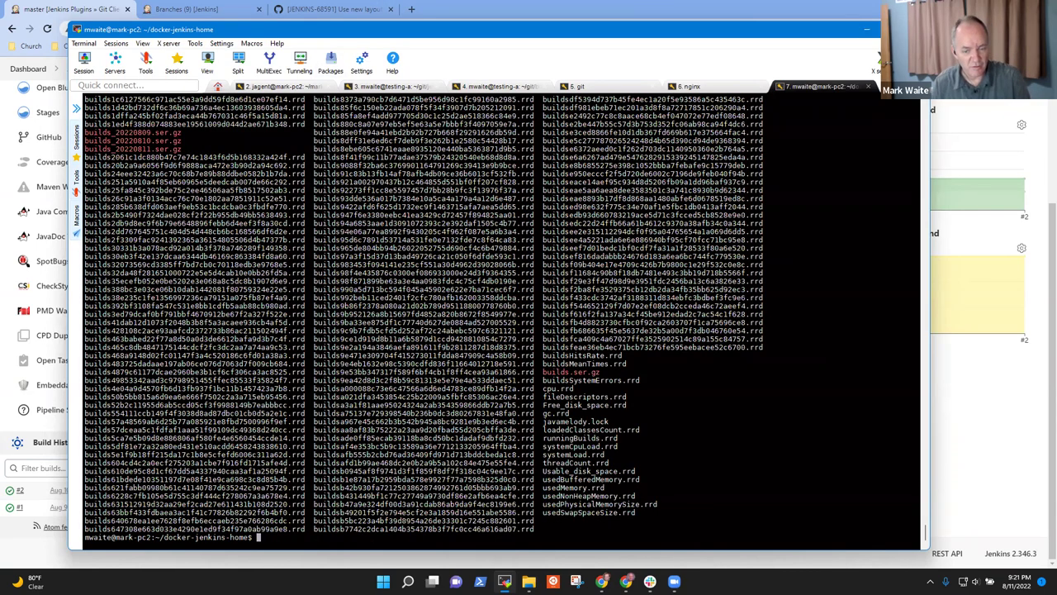
scroll(245, 307, up, 11)
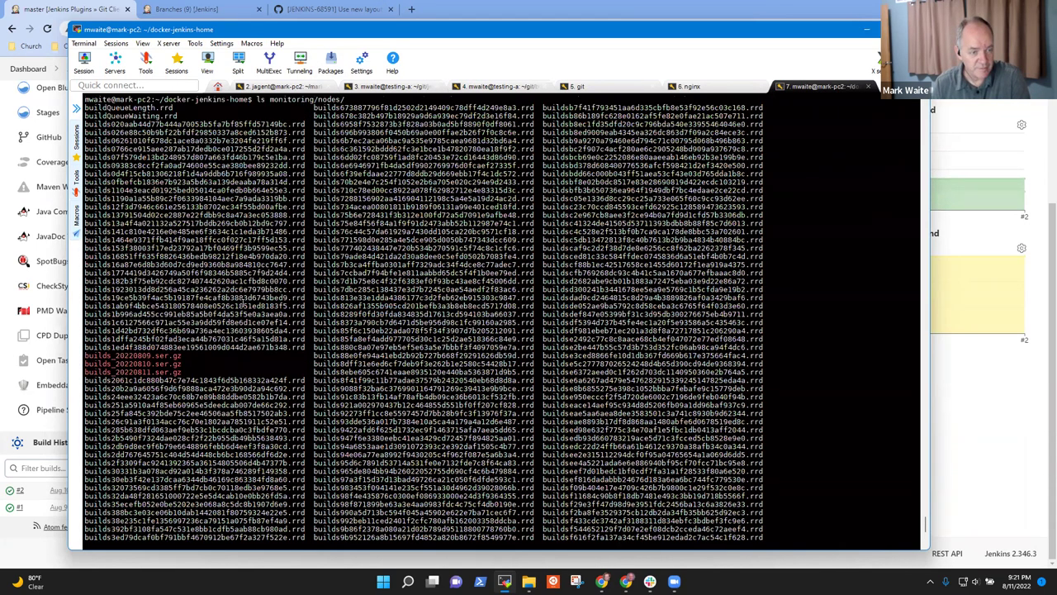
double_click(128, 163)
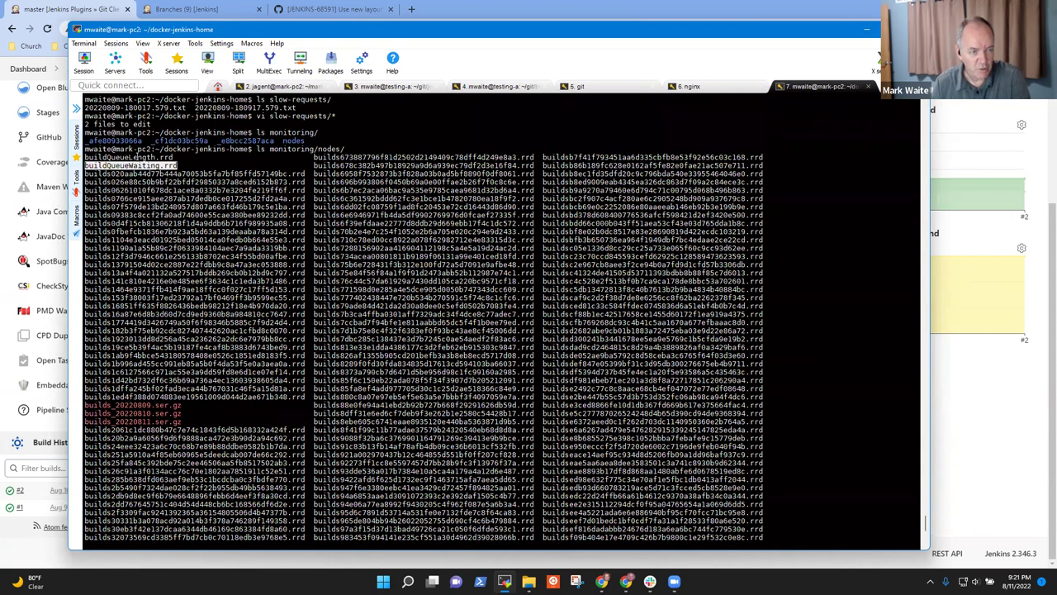
double_click(132, 157)
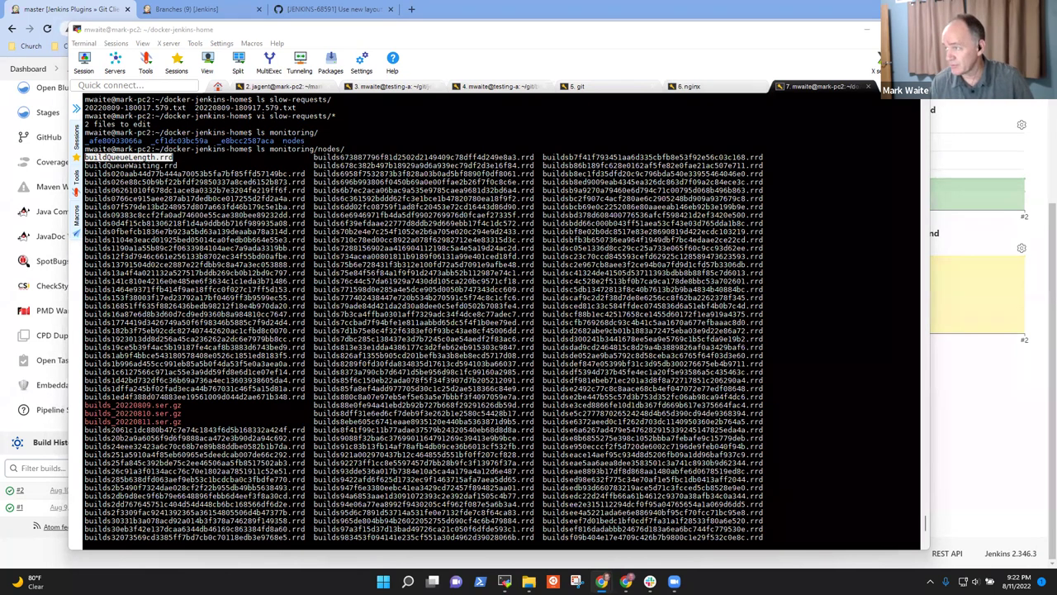
Step: Switch to the browser window with the Wikipedia RRDtool article, maximize it and enlarge the page to 110%
key(alt+Tab)
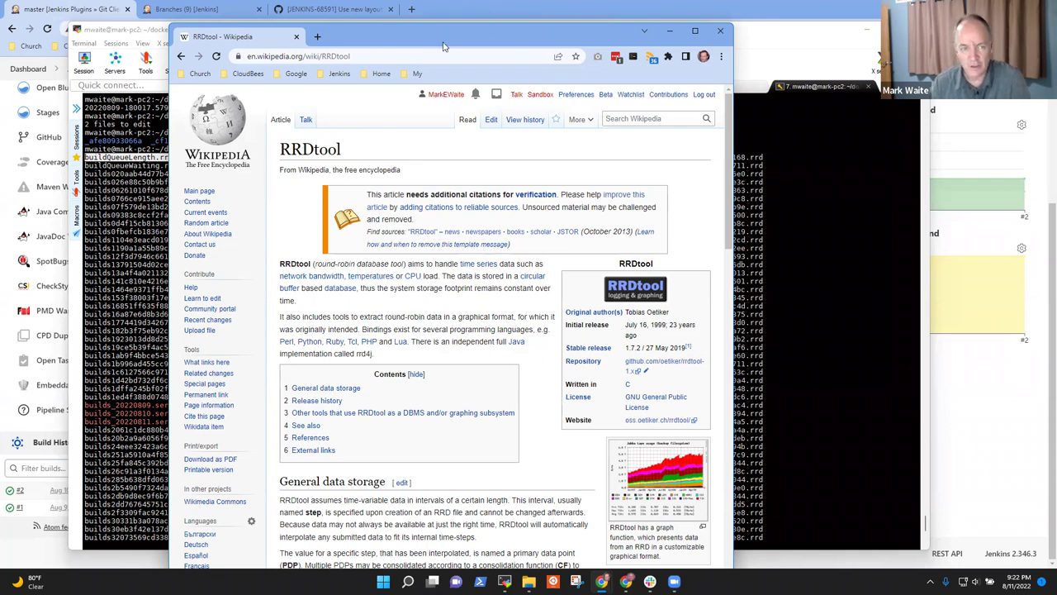
key(alt+Tab)
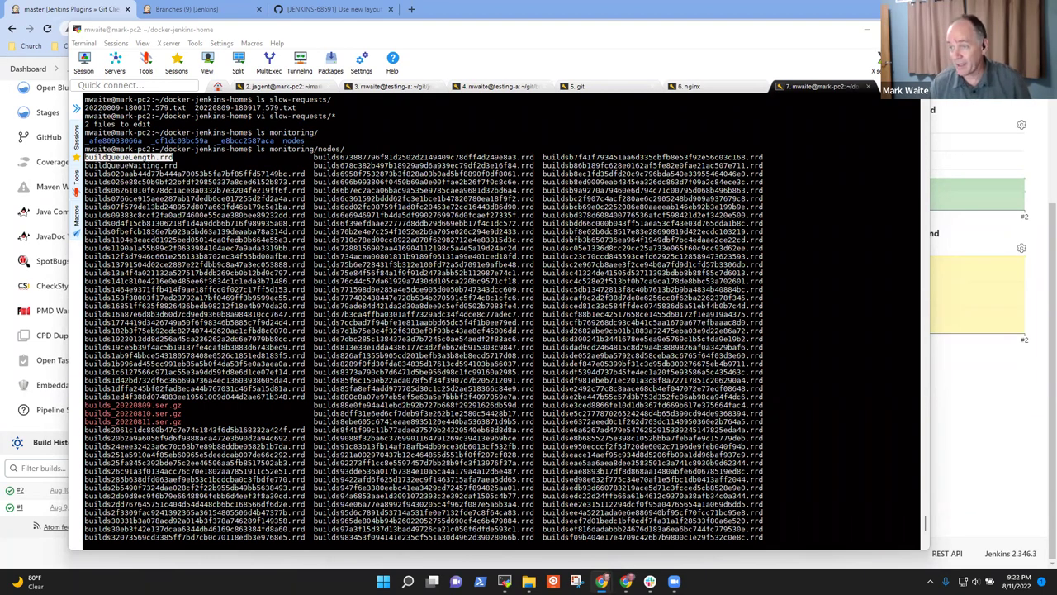
key(alt+Tab)
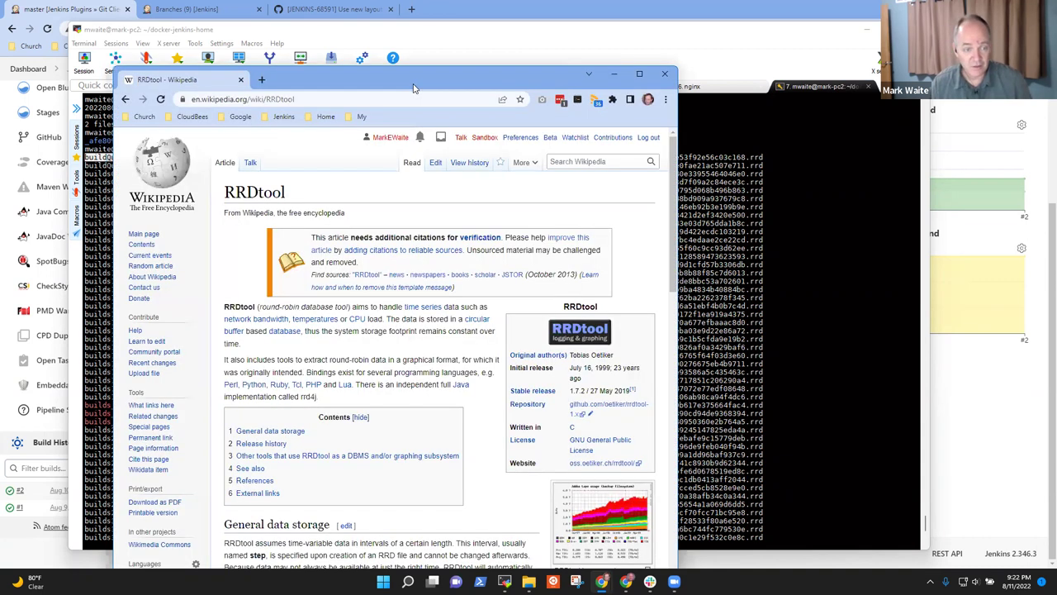
key(super+Up)
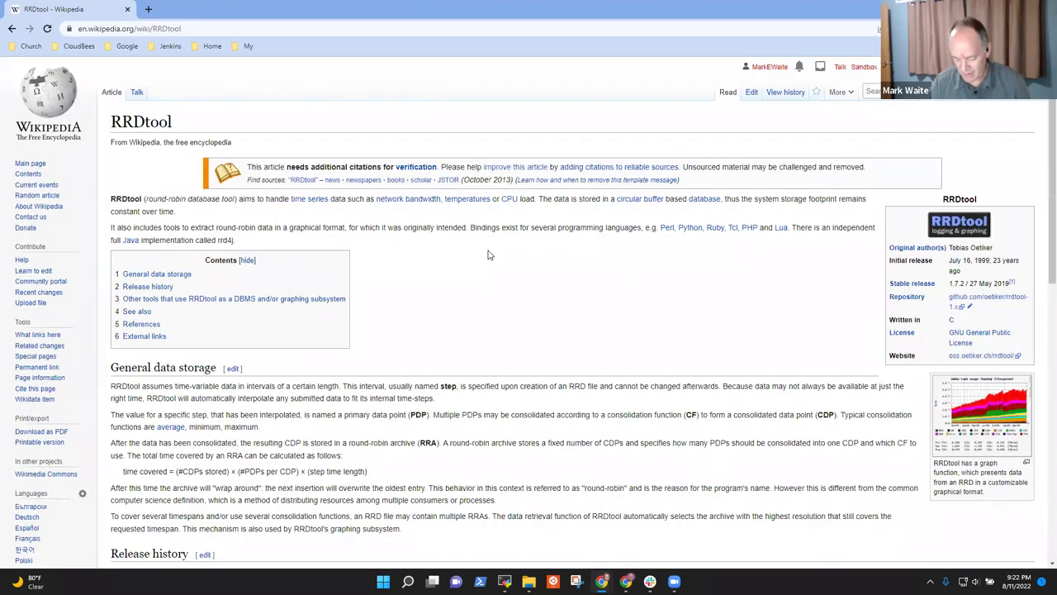
key(ctrl+plus)
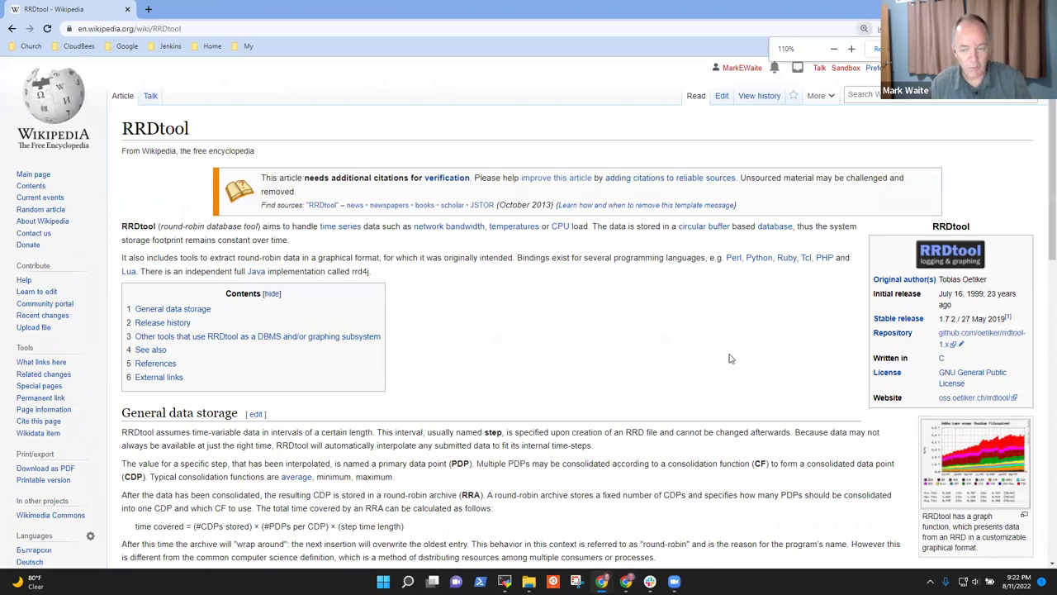
Step: View the article's RRDtool example graph at full size, then close the image viewer
scroll(702, 349, down, 3)
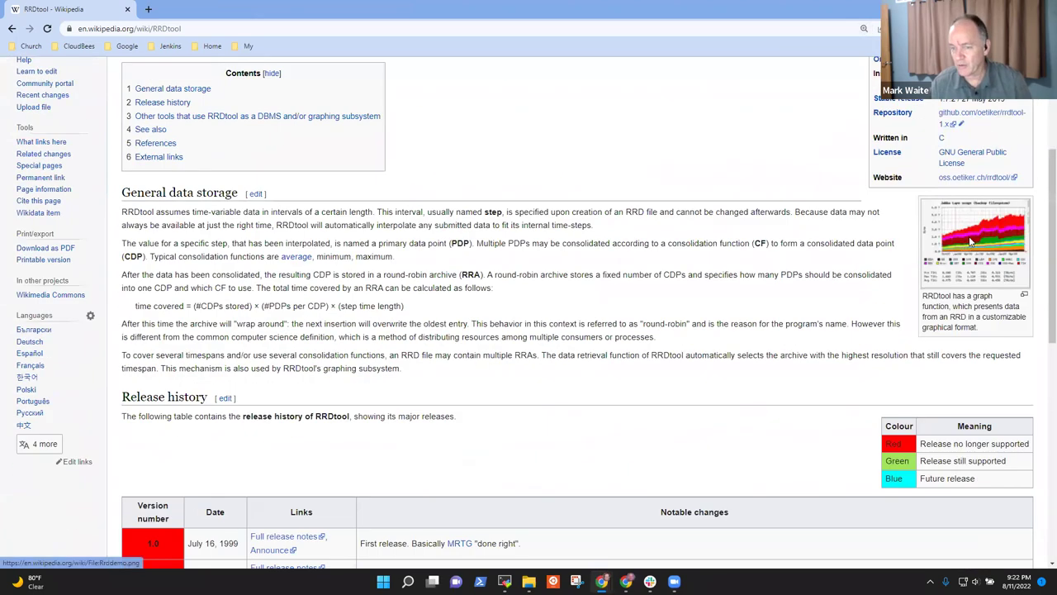
click(975, 240)
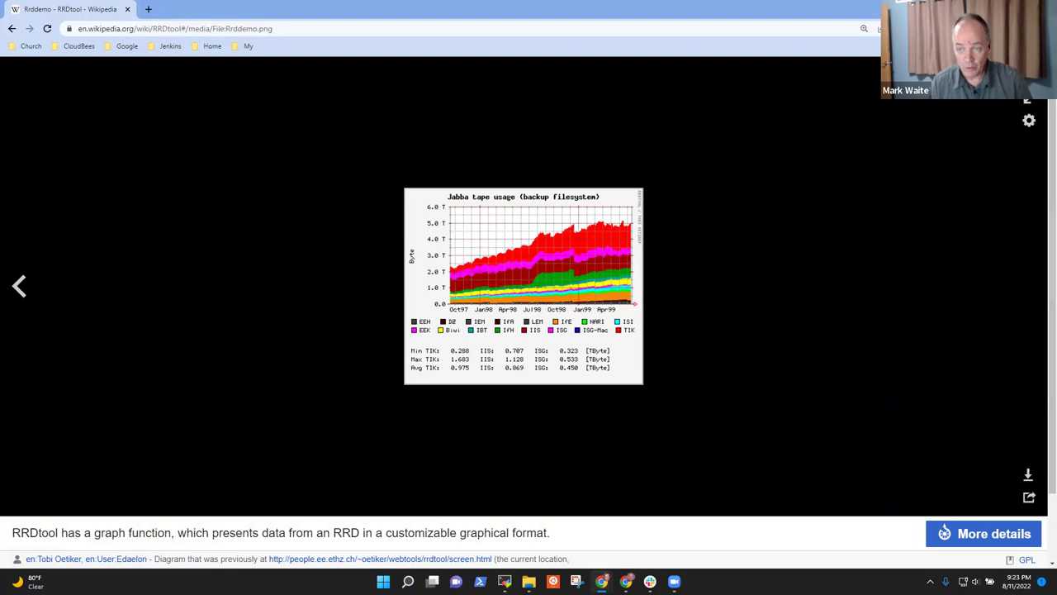
key(Escape)
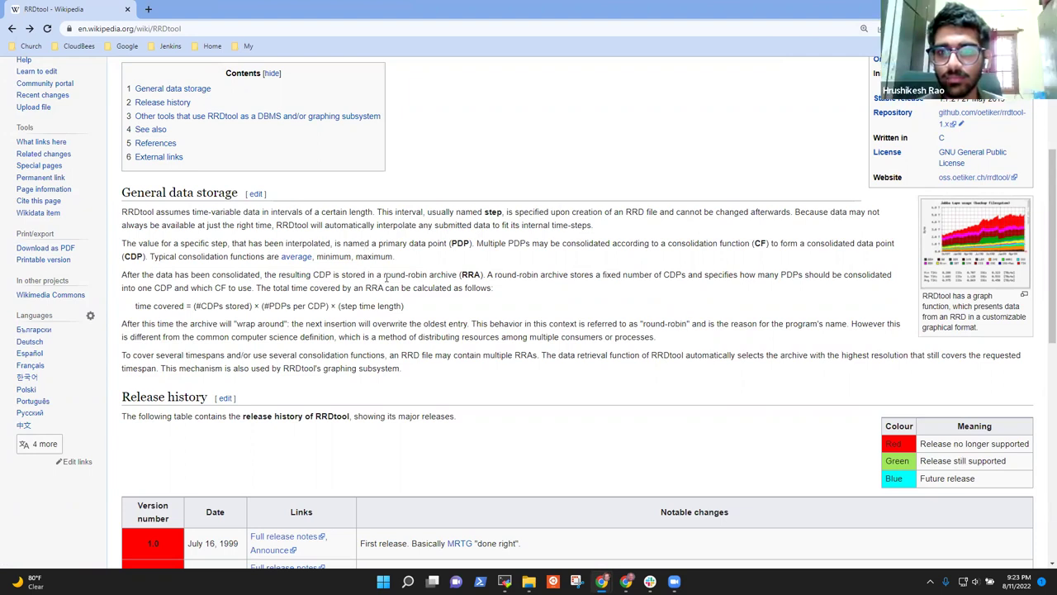
Step: Highlight the phrase "round-robin archive" in the General data storage section, clear the selection and return to the article's start
drag(384, 275, 457, 276)
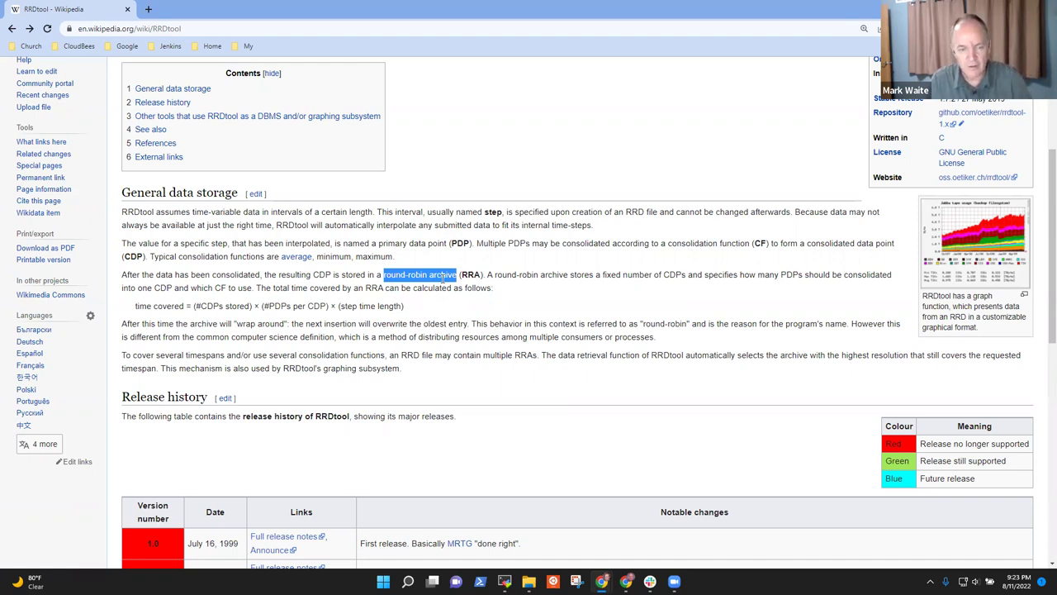
click(202, 224)
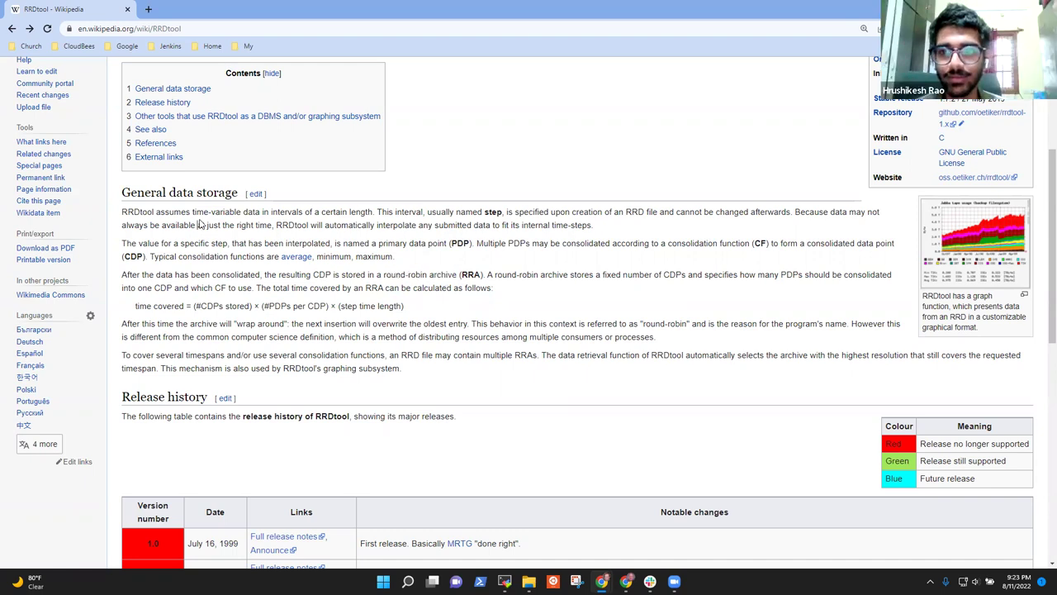
scroll(423, 219, up, 3)
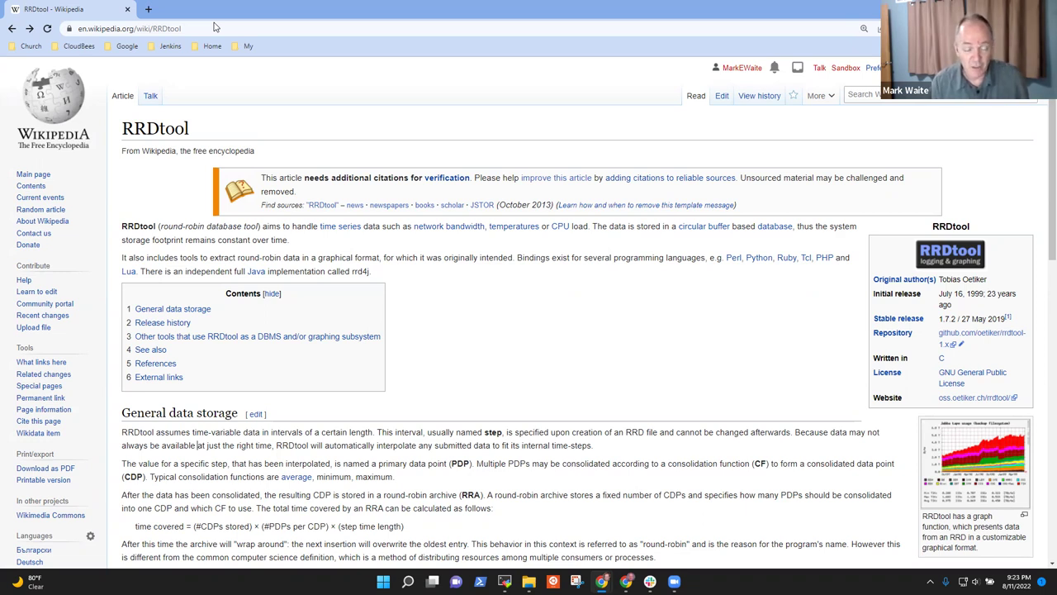
Step: Restore the Wikipedia window to its smaller size and highlight buildQueueLength in the terminal's monitoring/nodes/ listing
key(super+Down)
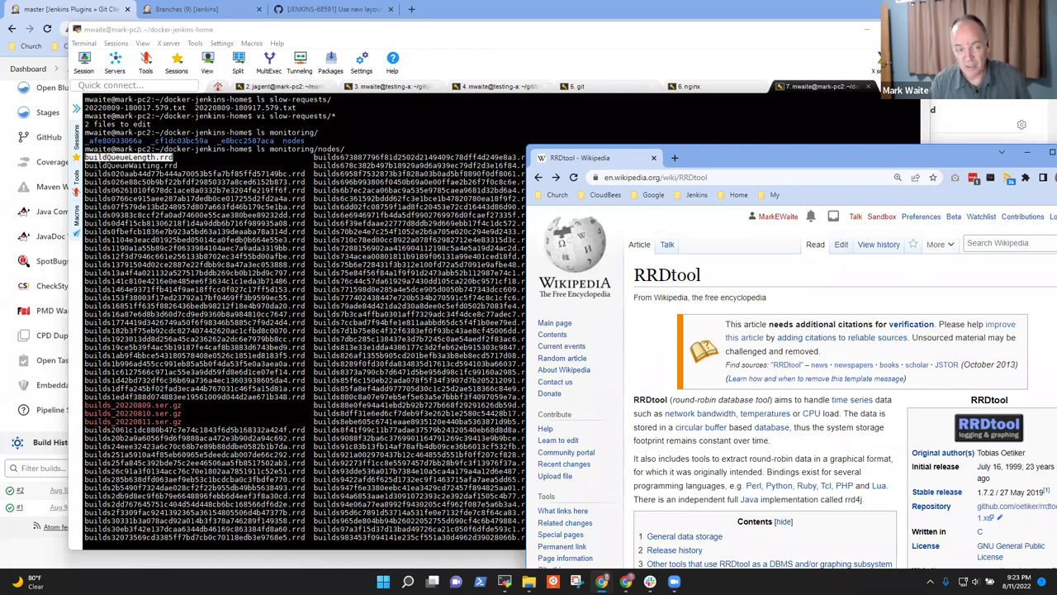
click(117, 159)
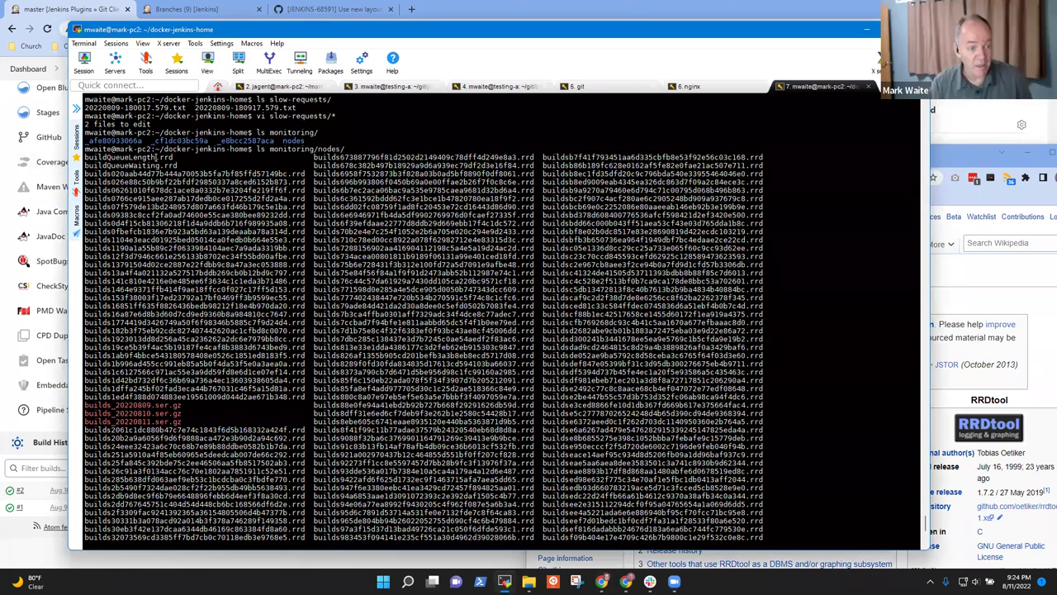
drag(155, 157, 85, 157)
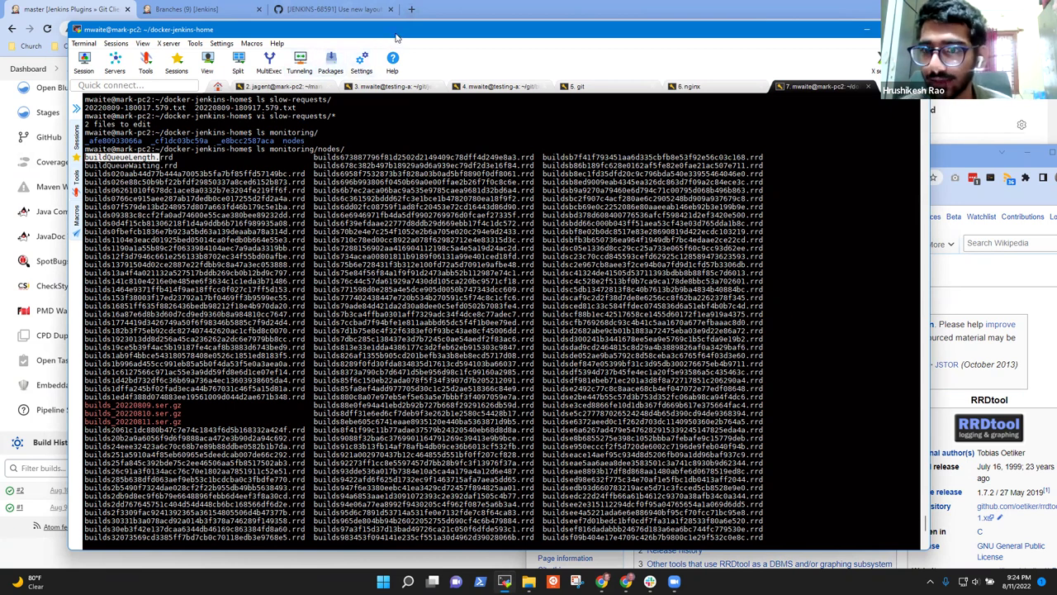
Step: Search the web for "Jenkins monitoring plugin" in a new browser tab and open the Monitoring page on plugins.jenkins.io
drag(401, 31, 398, 30)
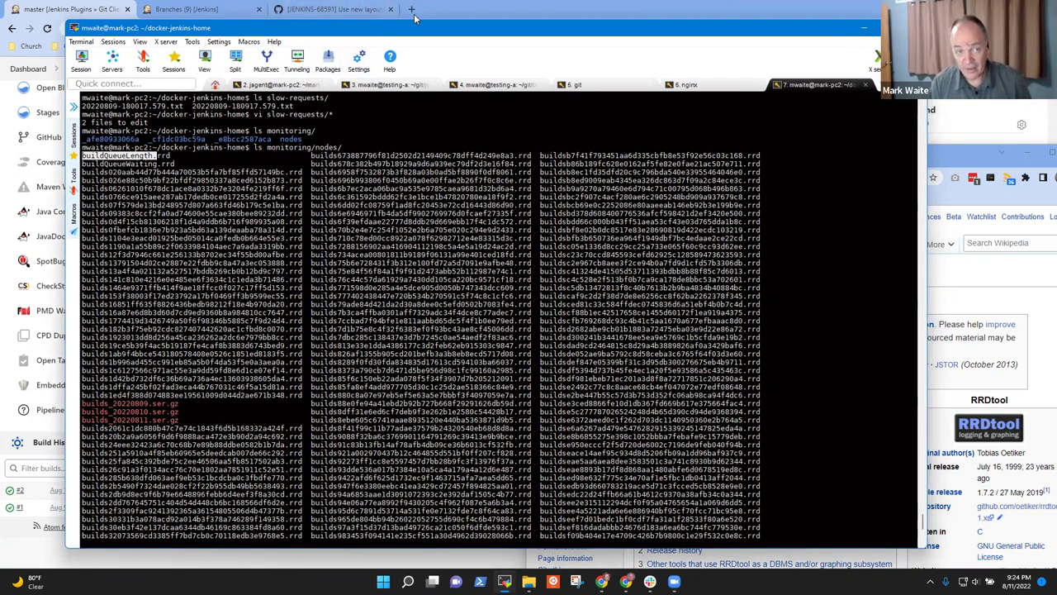
click(411, 10)
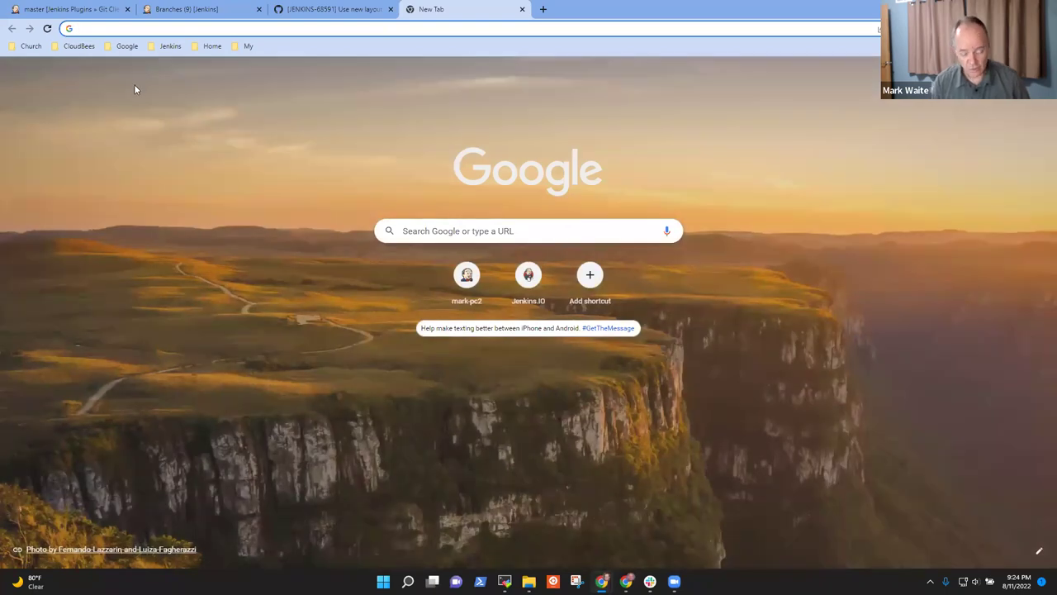
text(Jenkins mon)
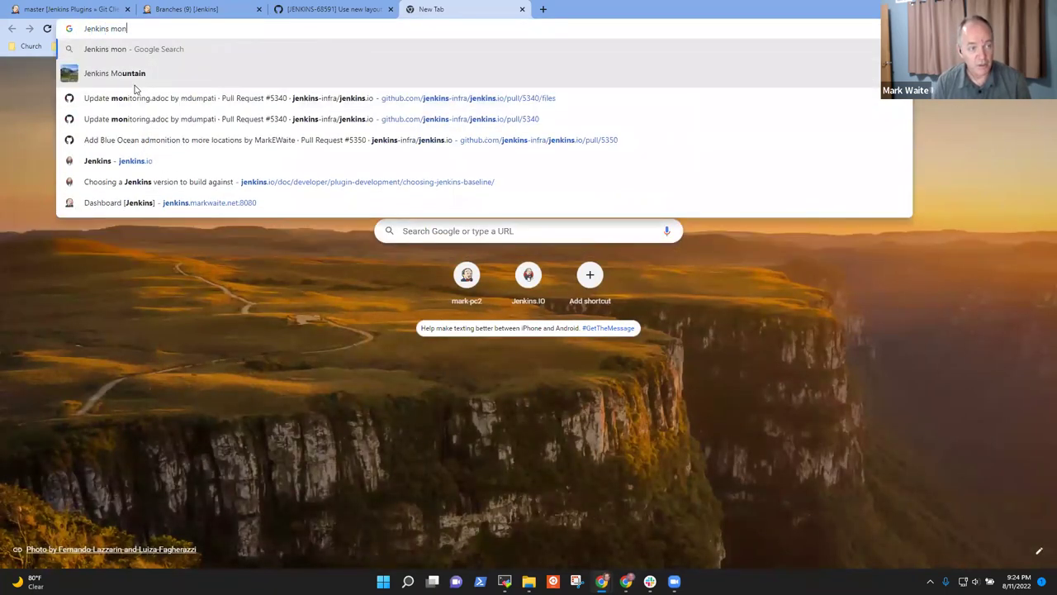
text(itoring plugin)
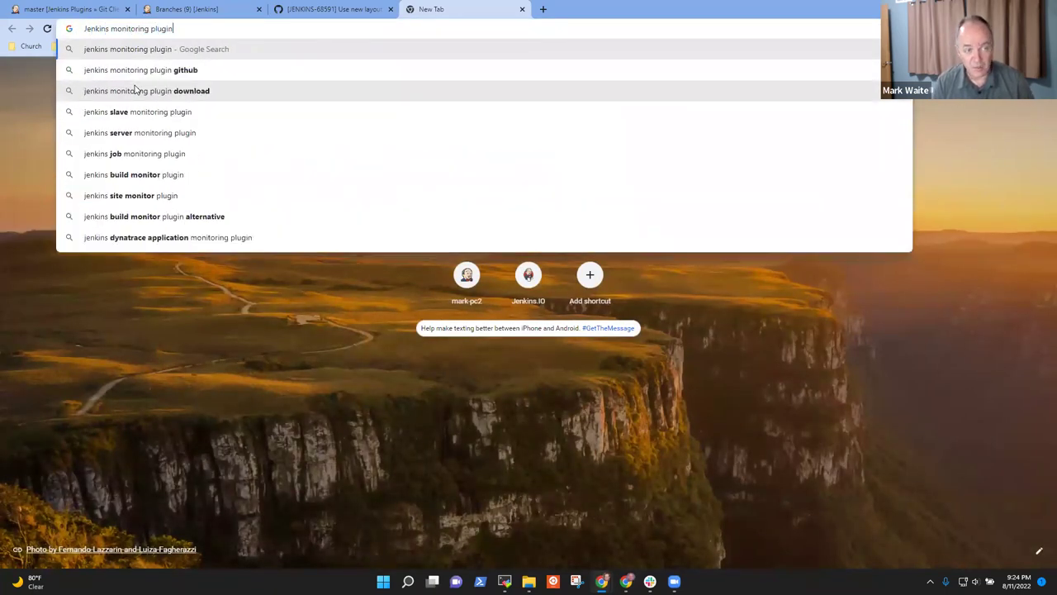
key(Return)
click(132, 180)
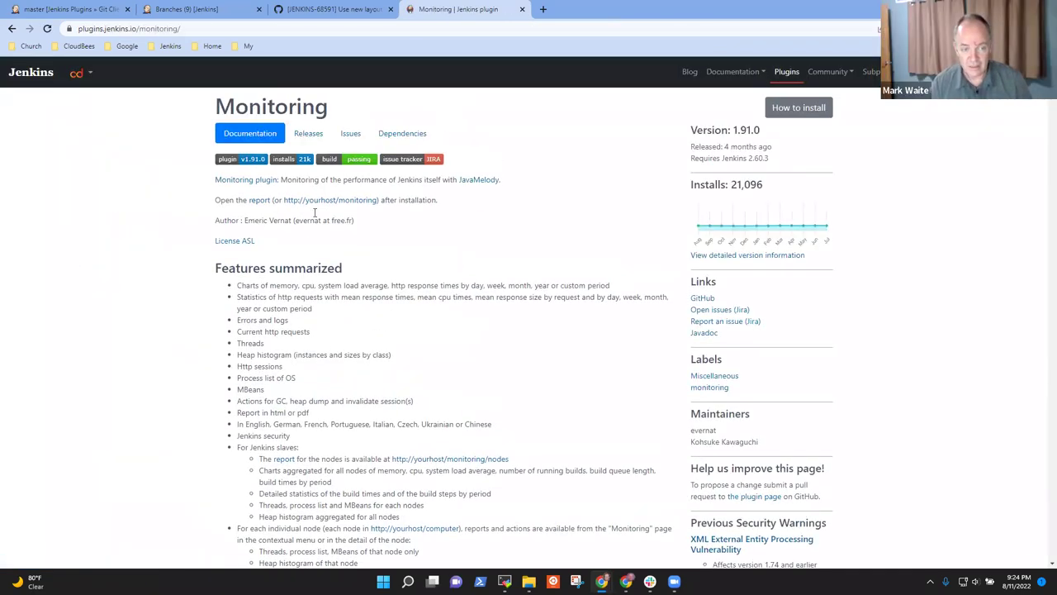
Step: Search the Monitoring plugin page for "rrd", view the sample JavaMelody charts and close the page search
key(ctrl+f)
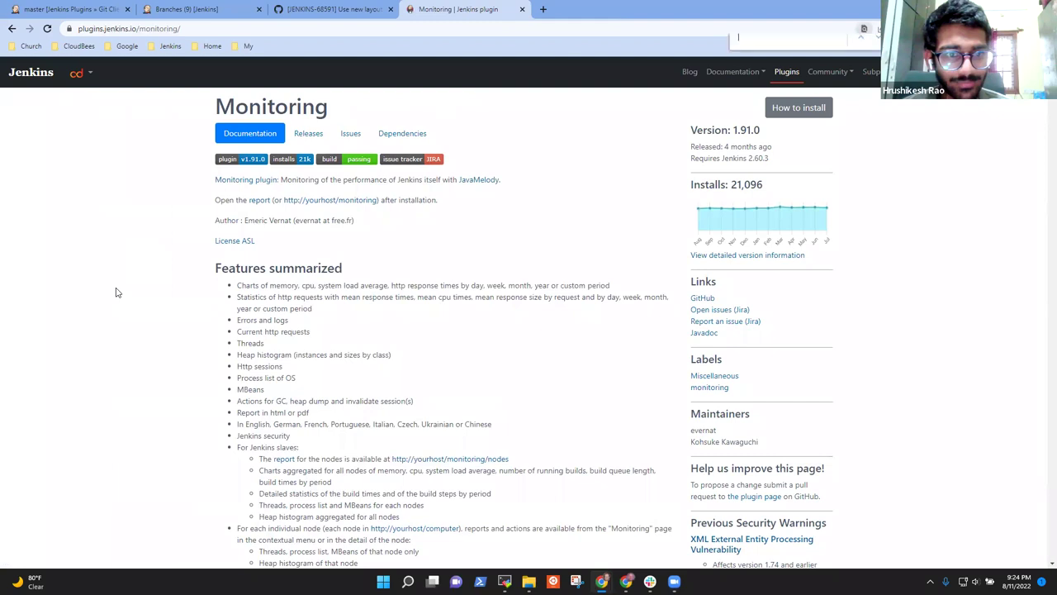
text(rrd)
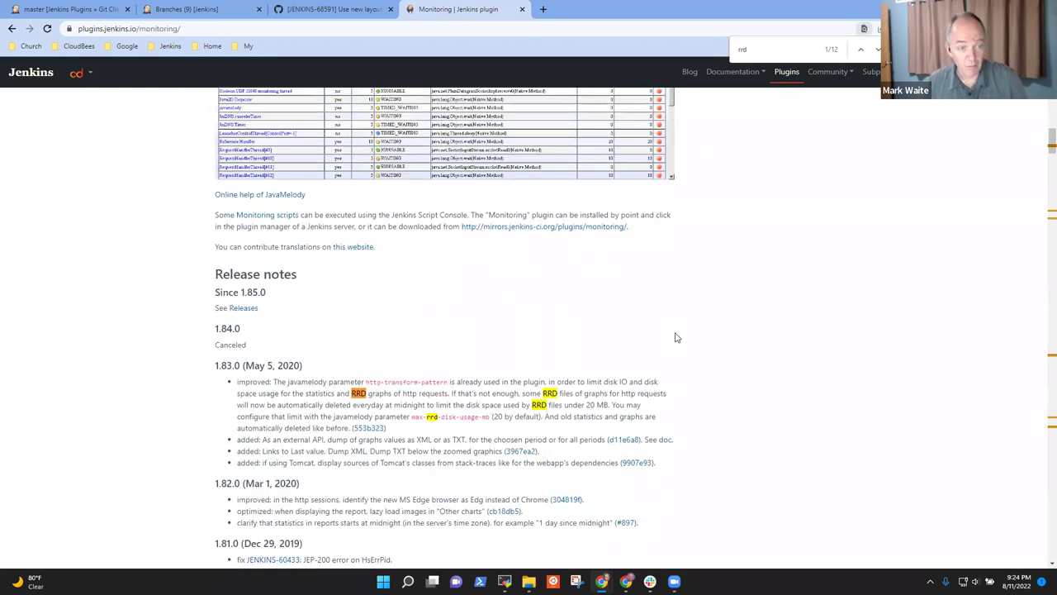
scroll(678, 336, up, 10)
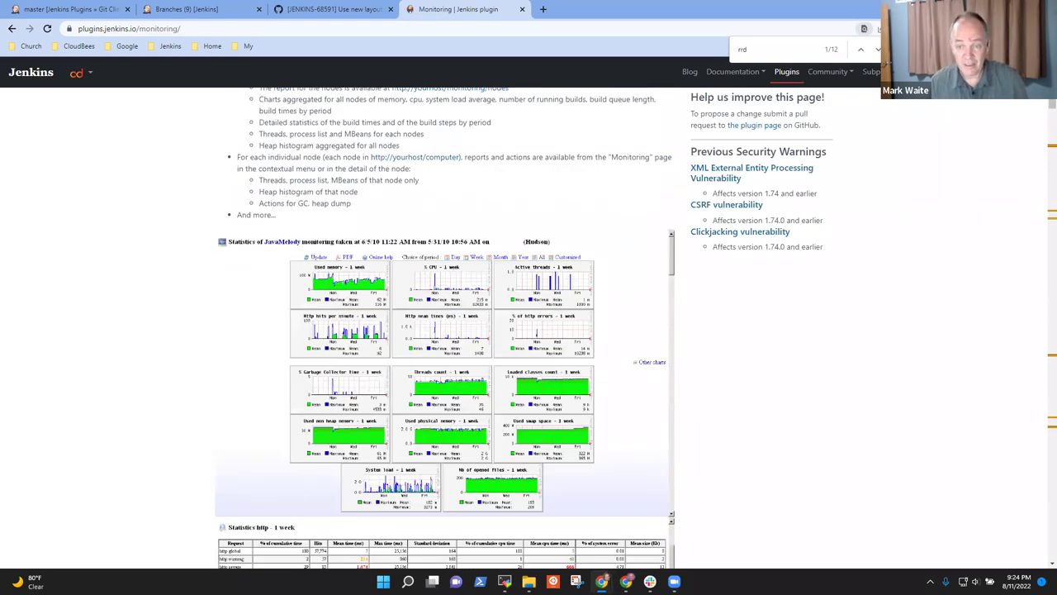
key(Escape)
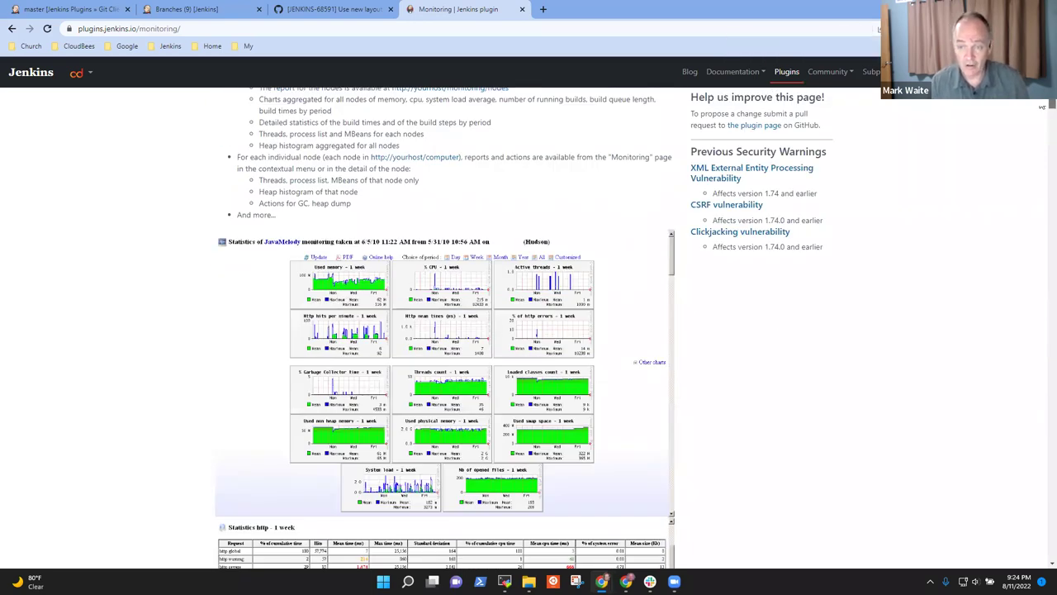
Step: Open the Monitoring plugin's GitHub repository and search within that repository for "rrd"
scroll(824, 146, up, 5)
click(706, 299)
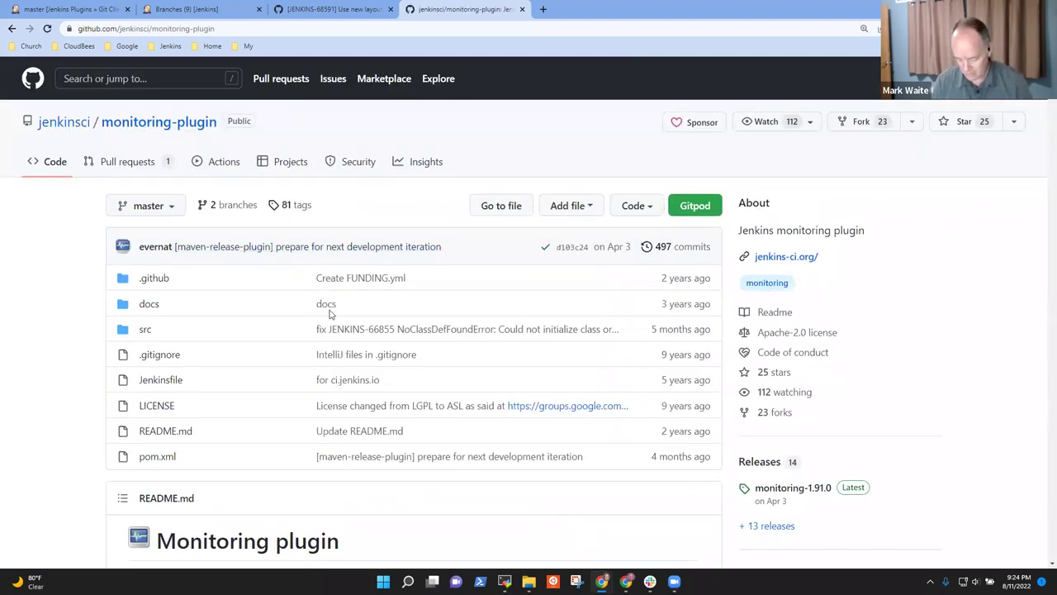
key(slash)
text(rrd)
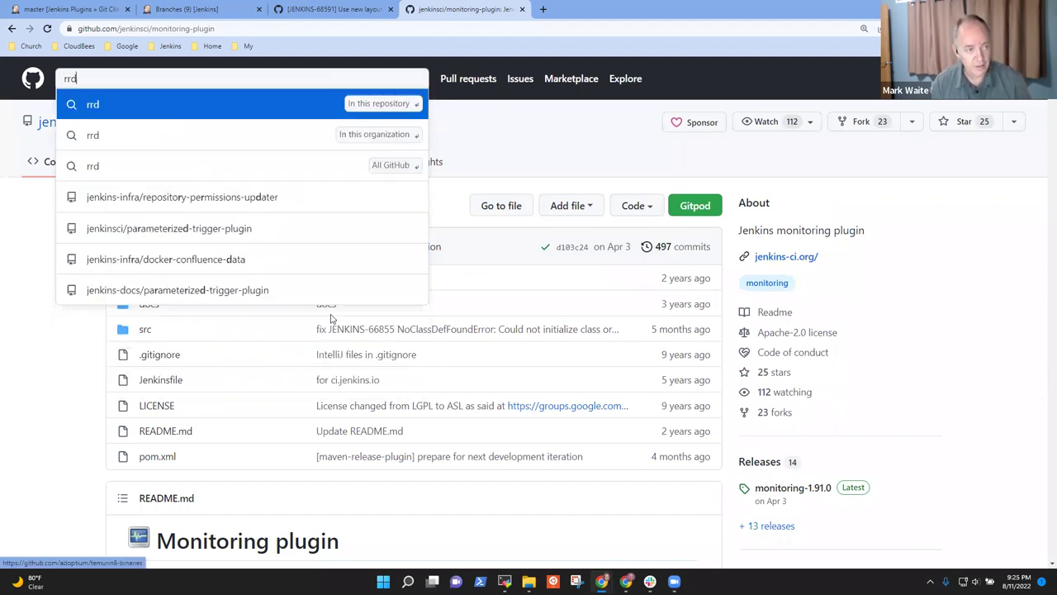
click(380, 112)
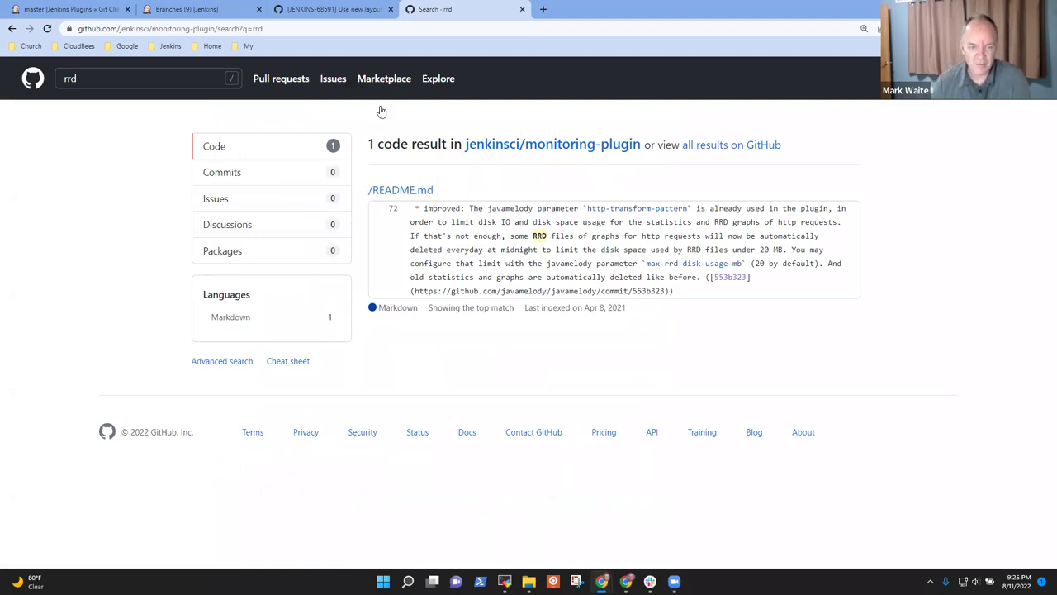
Step: Open the monitoring-plugin repository's main page and review its README, including the features, sample charts and release notes
click(545, 149)
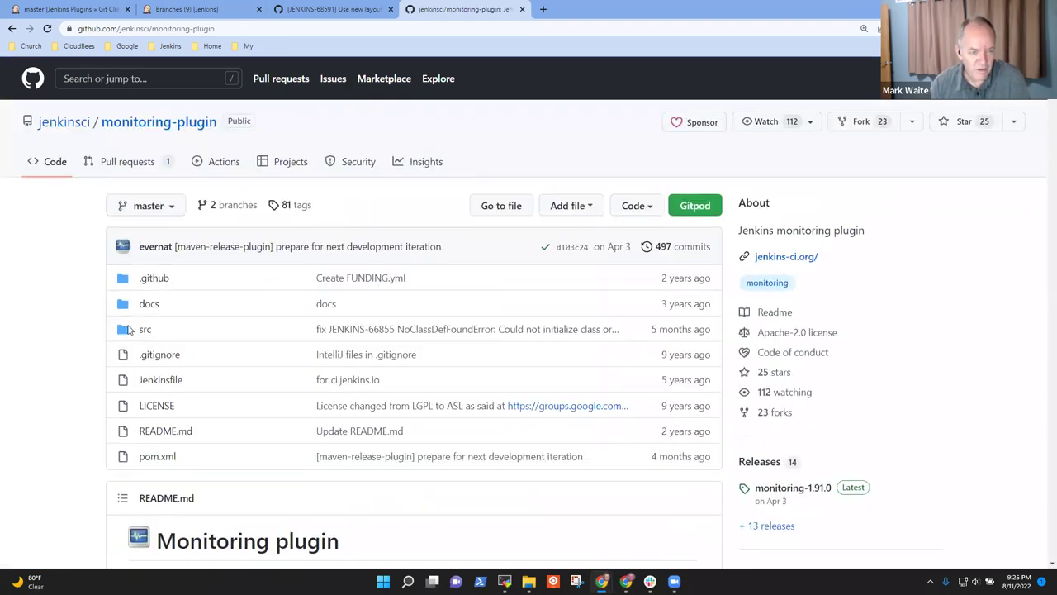
scroll(208, 354, down, 4)
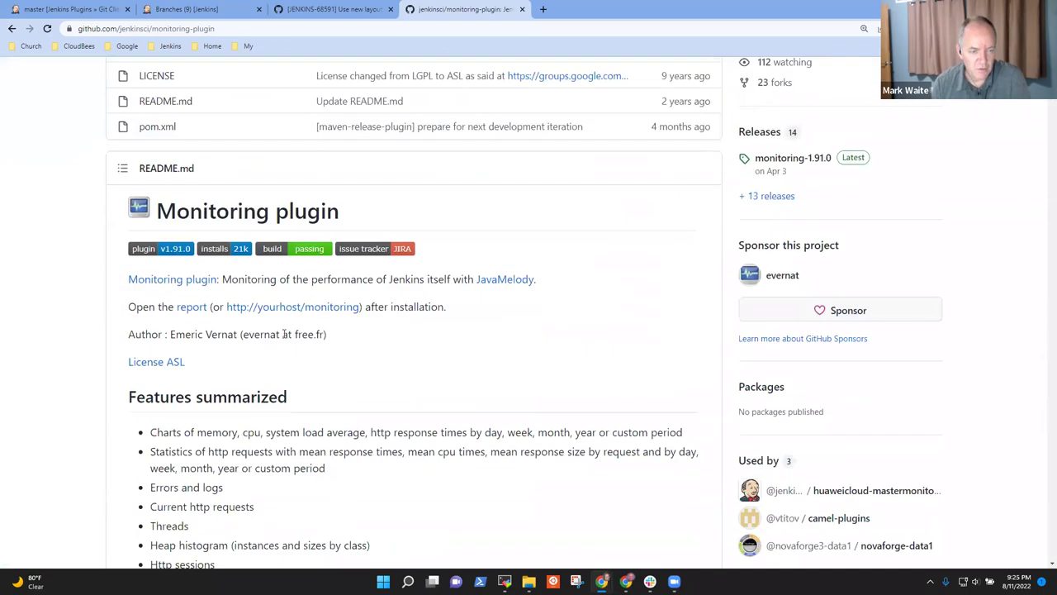
scroll(370, 330, down, 10)
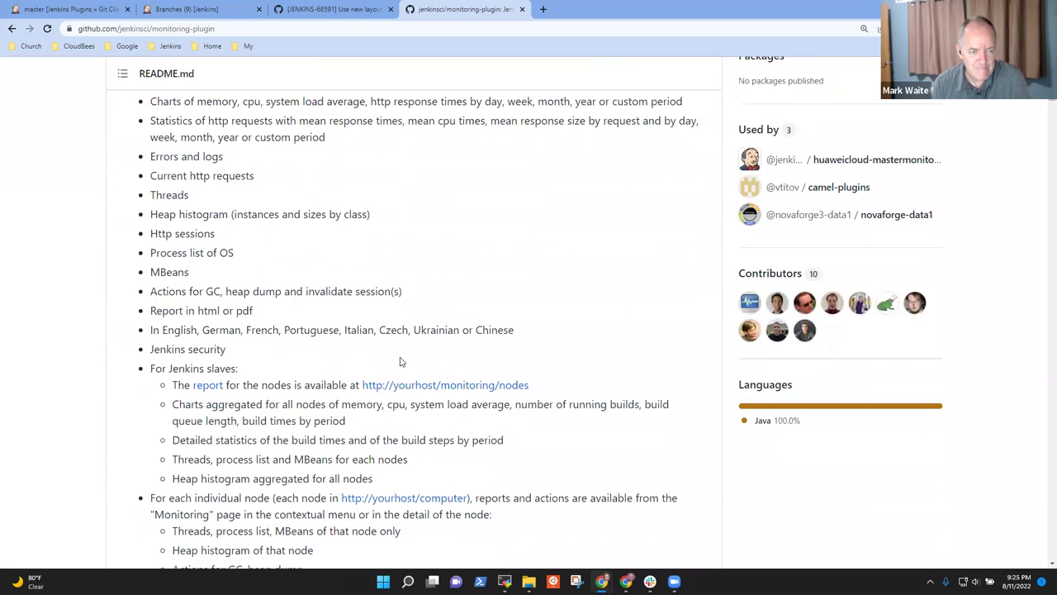
scroll(272, 359, down, 3)
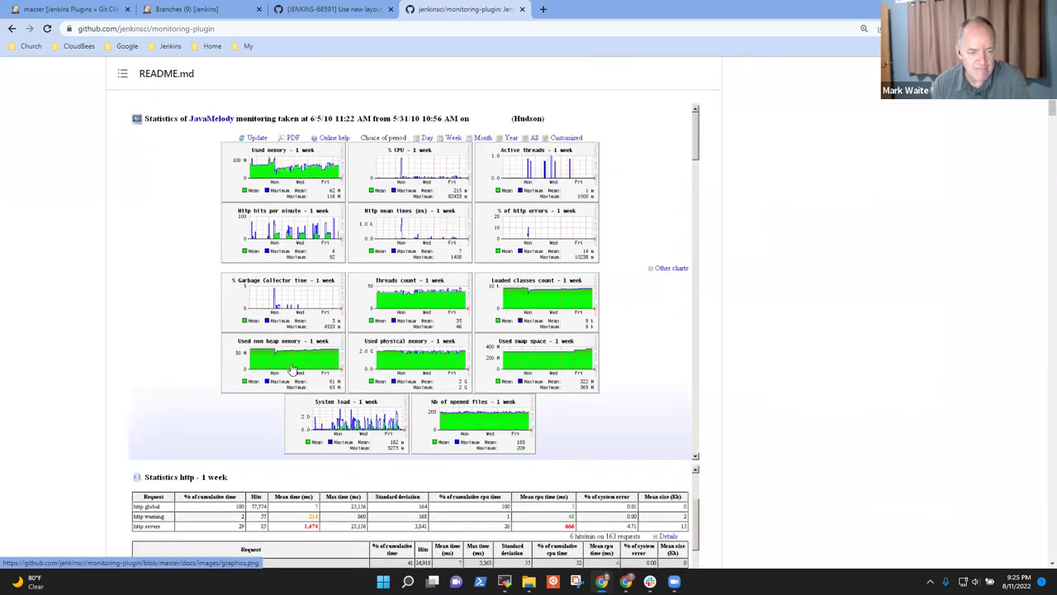
scroll(310, 364, down, 10)
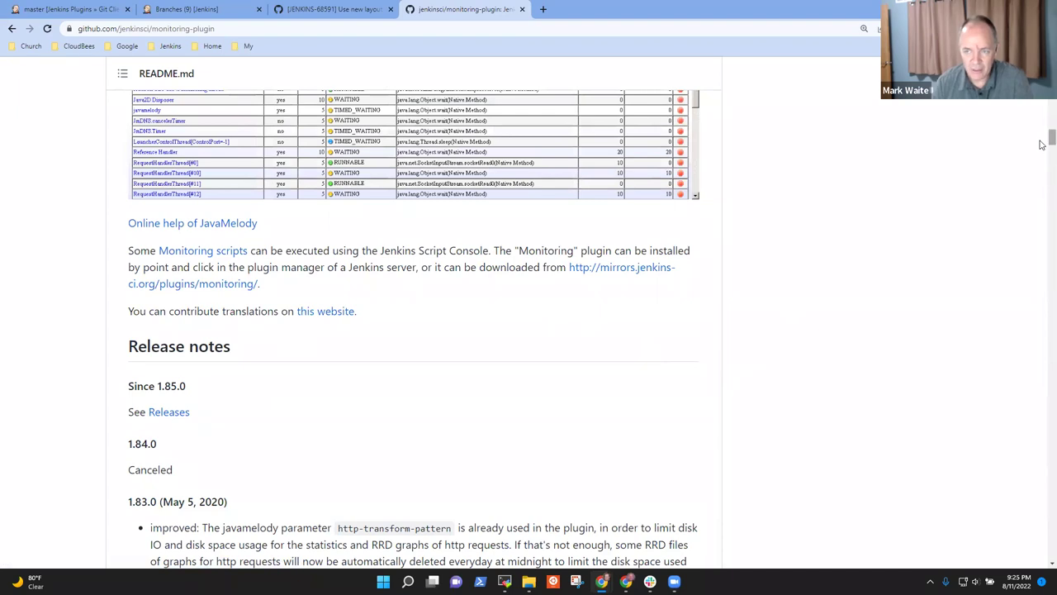
drag(1053, 137, 1053, 66)
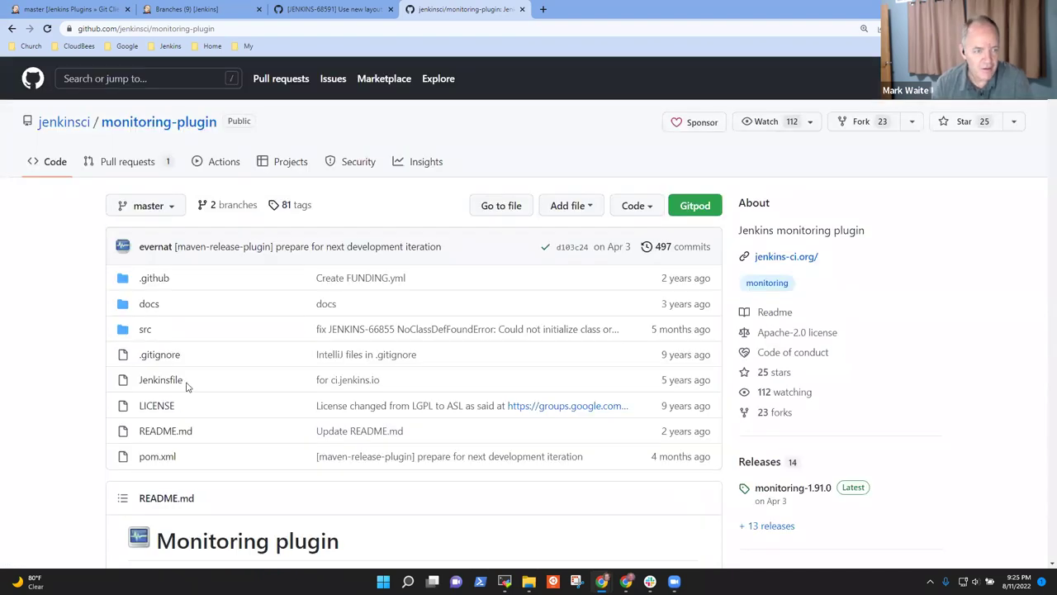
Step: Browse the repository's source to the src/main/java/org/jvnet/hudson/plugins/monitoring folder
click(147, 330)
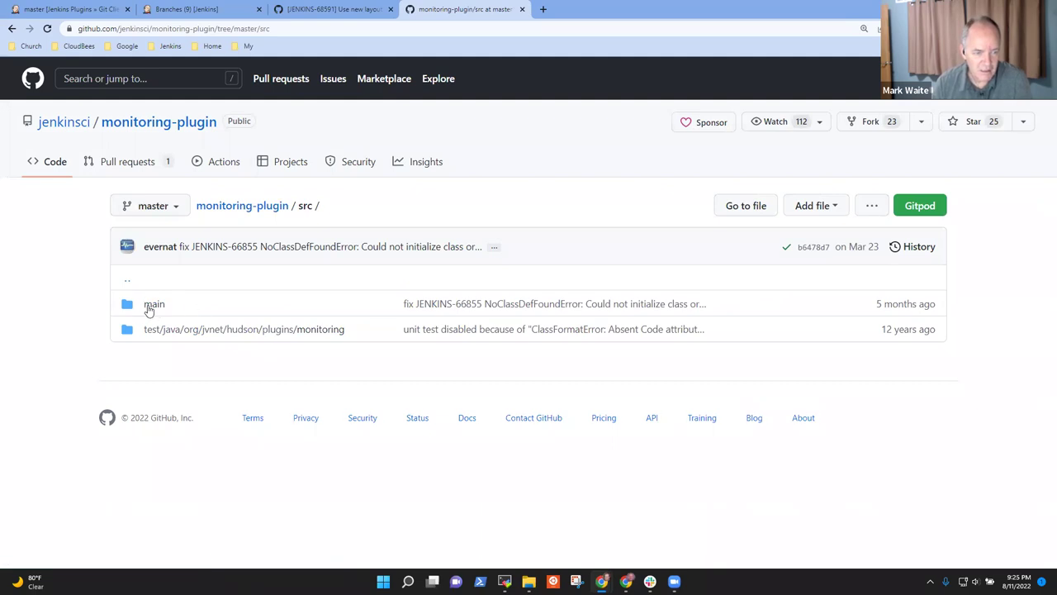
click(149, 304)
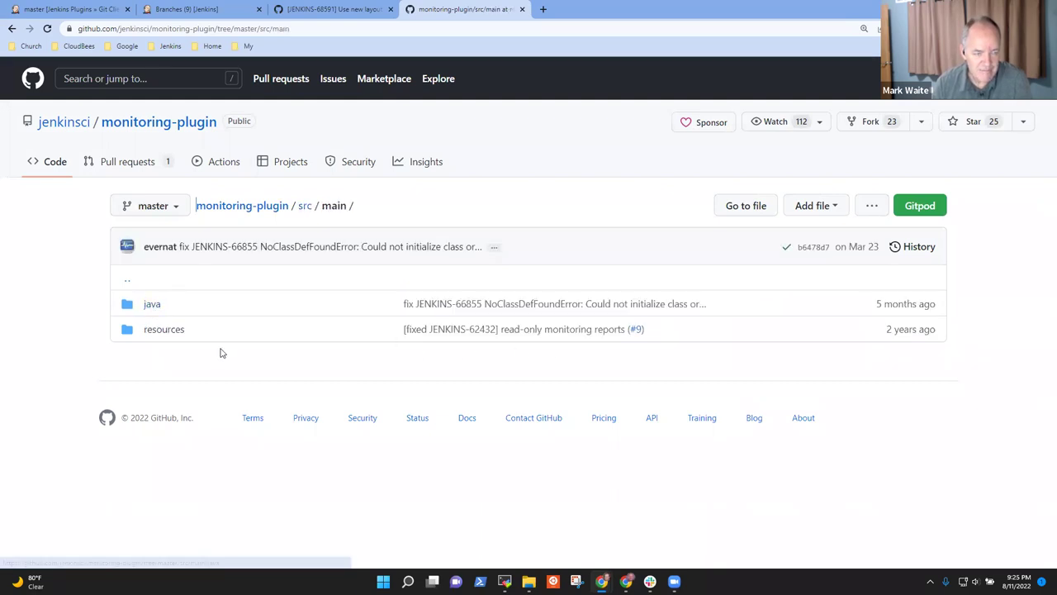
click(149, 305)
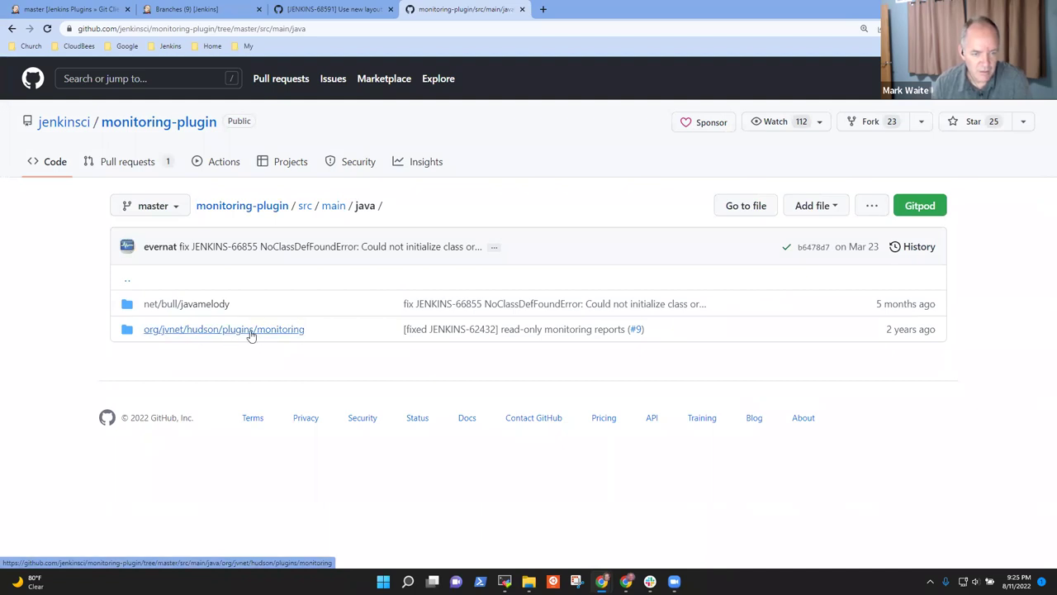
click(251, 330)
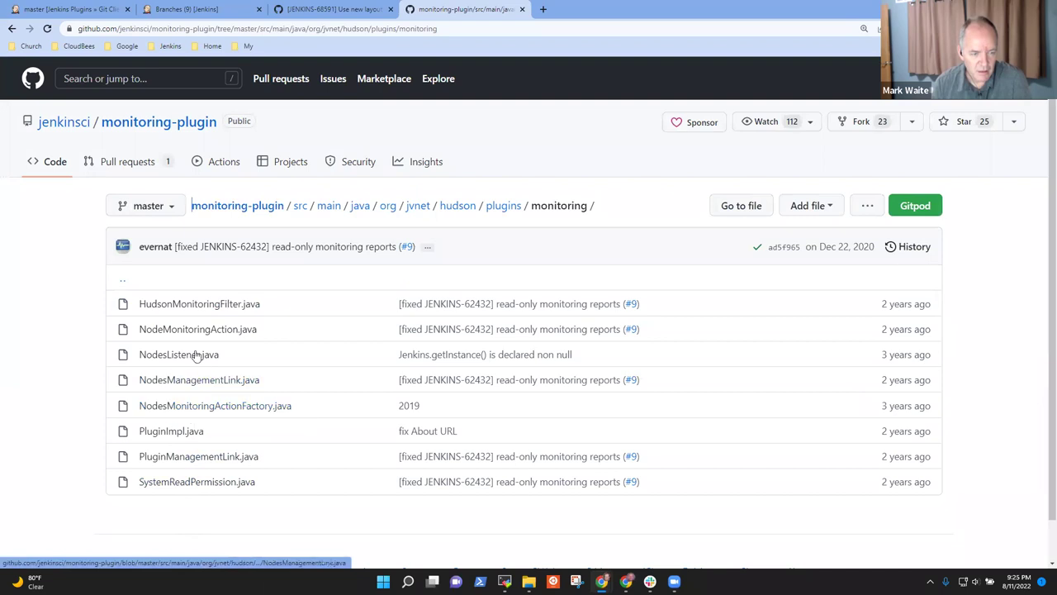
Step: Open NodesListener.java and read its code through to the end of the file
click(167, 355)
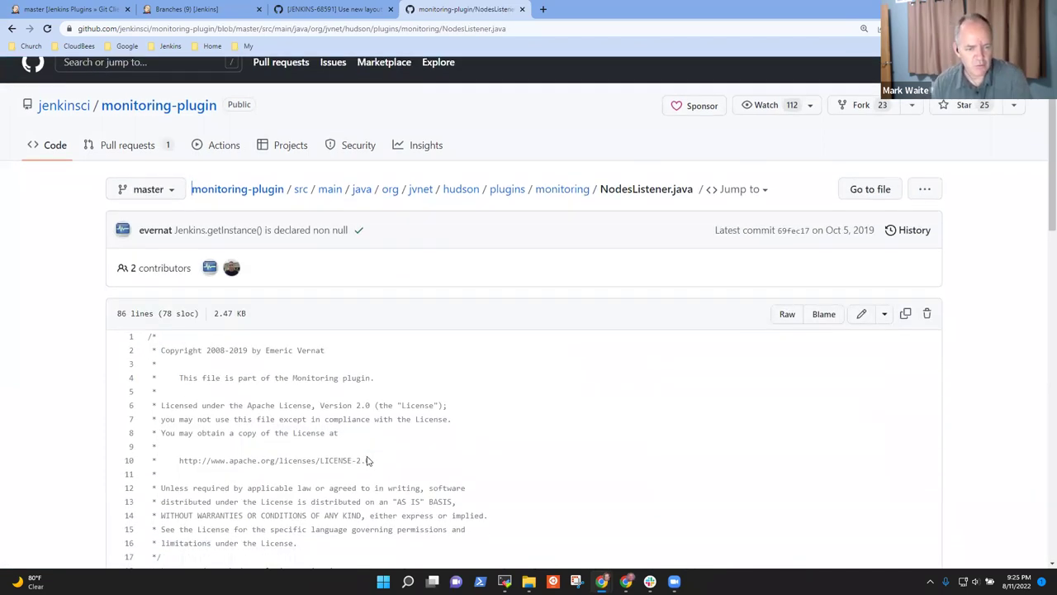
scroll(393, 453, down, 7)
scroll(393, 453, down, 2)
scroll(455, 205, down, 3)
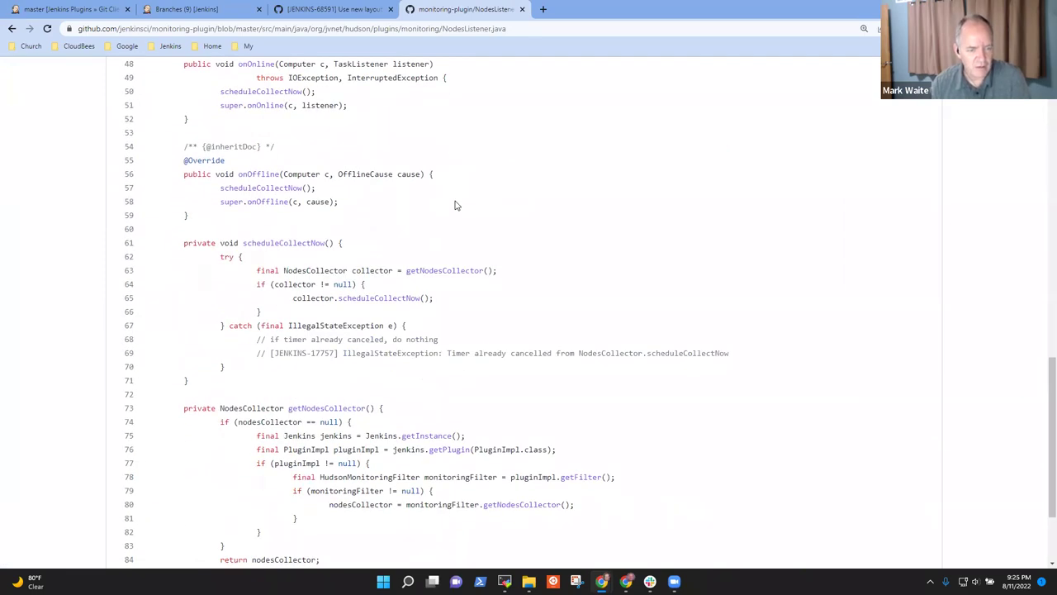
scroll(457, 207, down, 3)
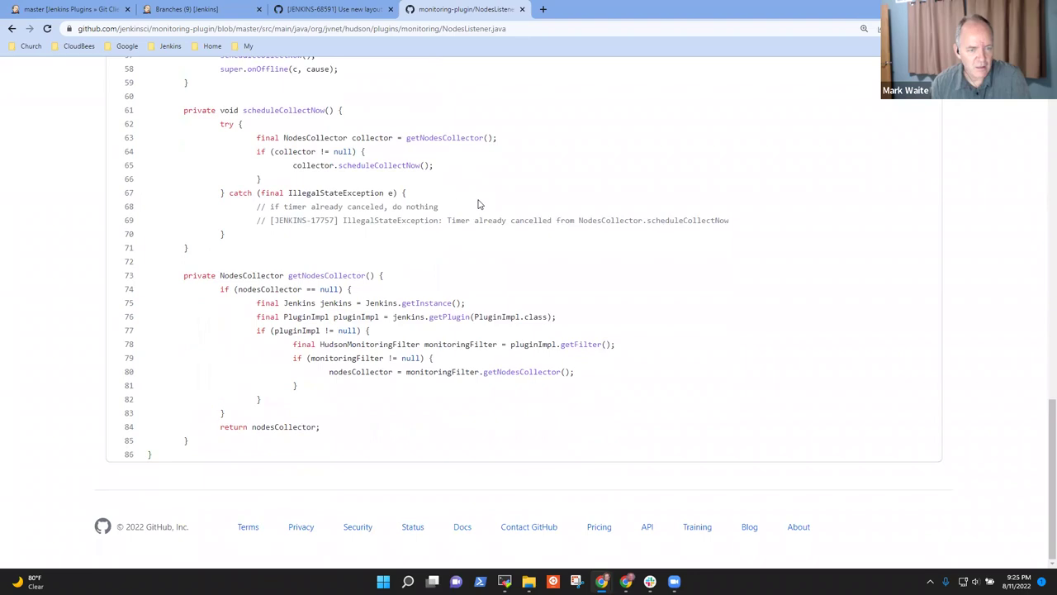
Step: Look up the definitions of getNodesCollector from its call in the scheduleCollectNow method, and close the lookup
scroll(508, 211, up, 2)
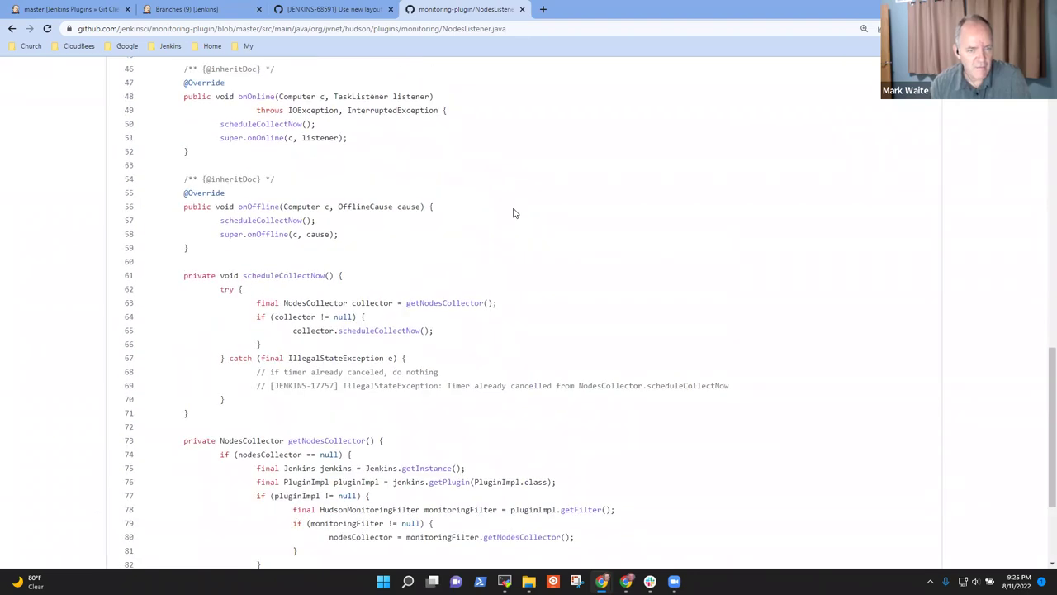
click(451, 309)
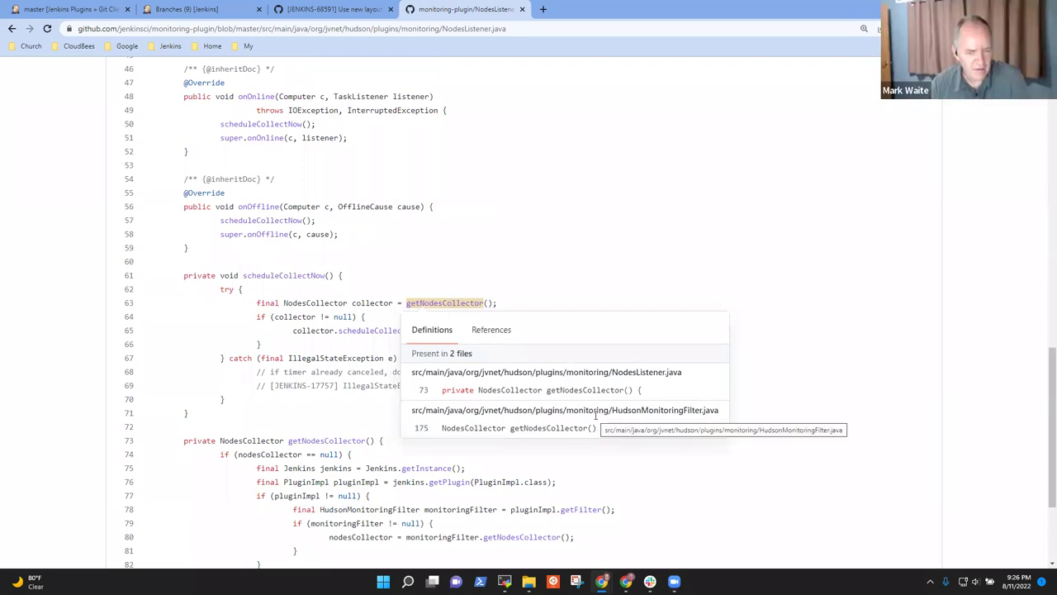
click(493, 193)
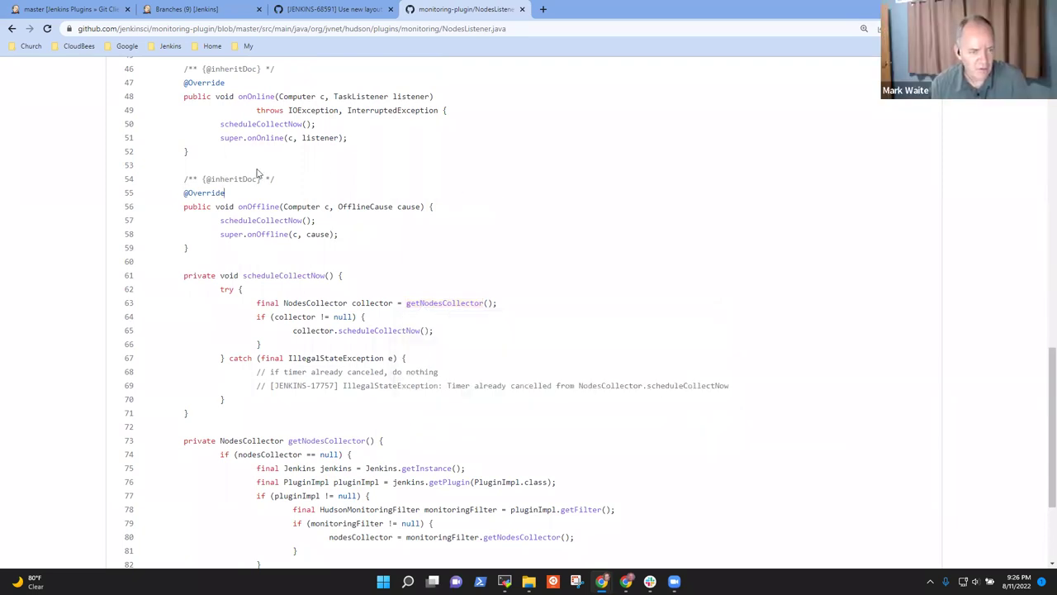
Step: Return to the monitoring source folder, open NodeMonitoringAction.java and read through its methods
click(12, 28)
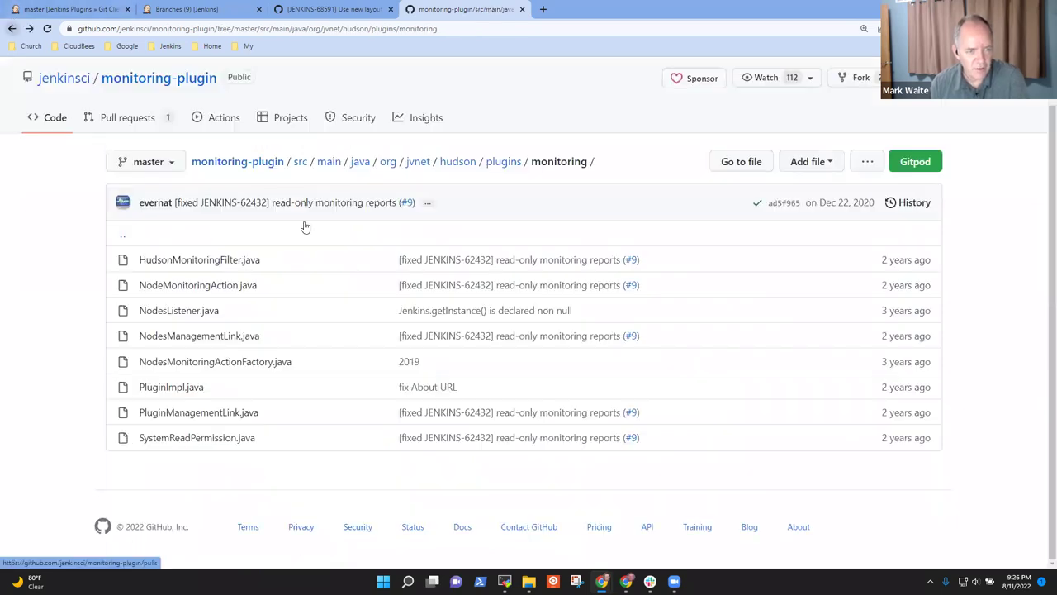
click(200, 289)
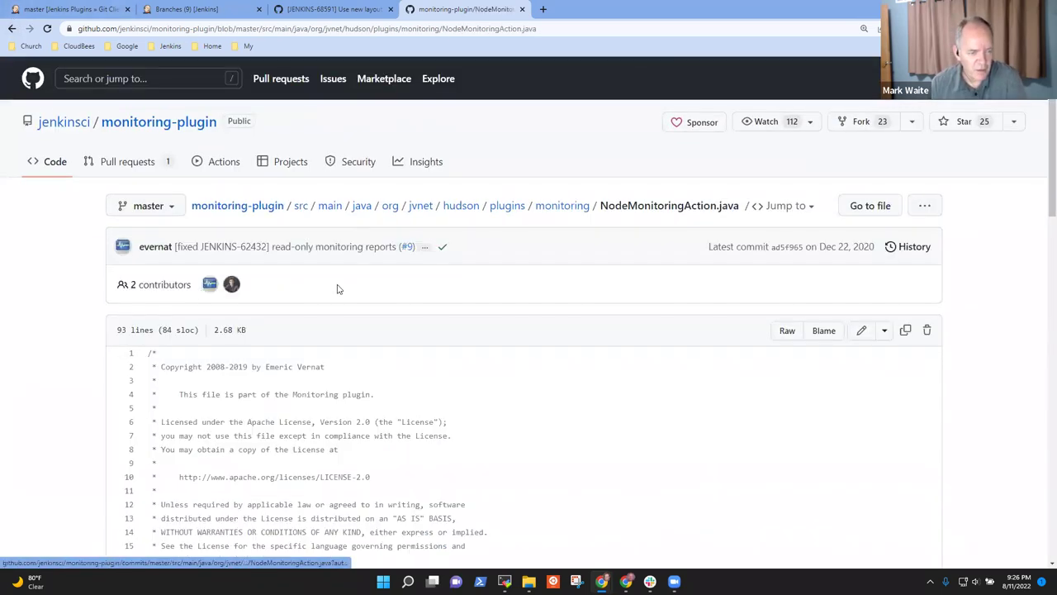
scroll(337, 288, down, 8)
scroll(384, 302, up, 1)
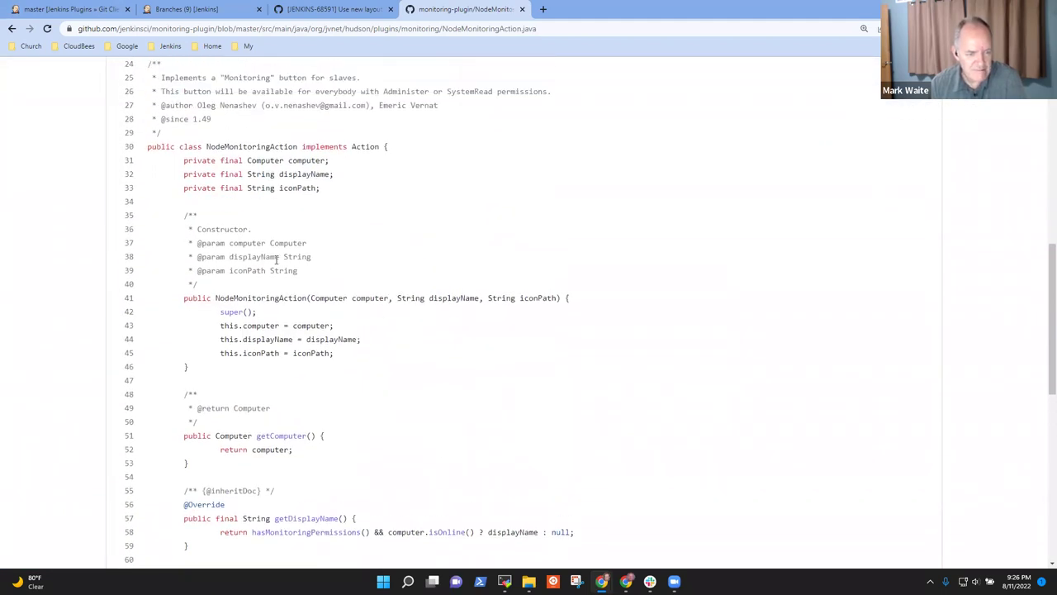
scroll(304, 280, down, 2)
scroll(322, 285, down, 2)
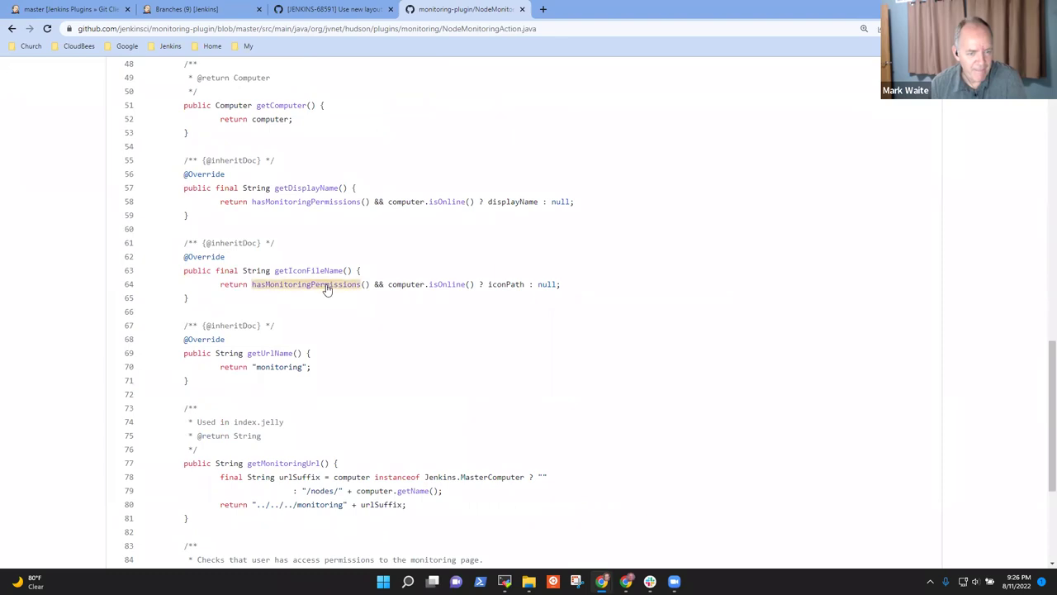
scroll(326, 286, down, 3)
scroll(312, 279, up, 15)
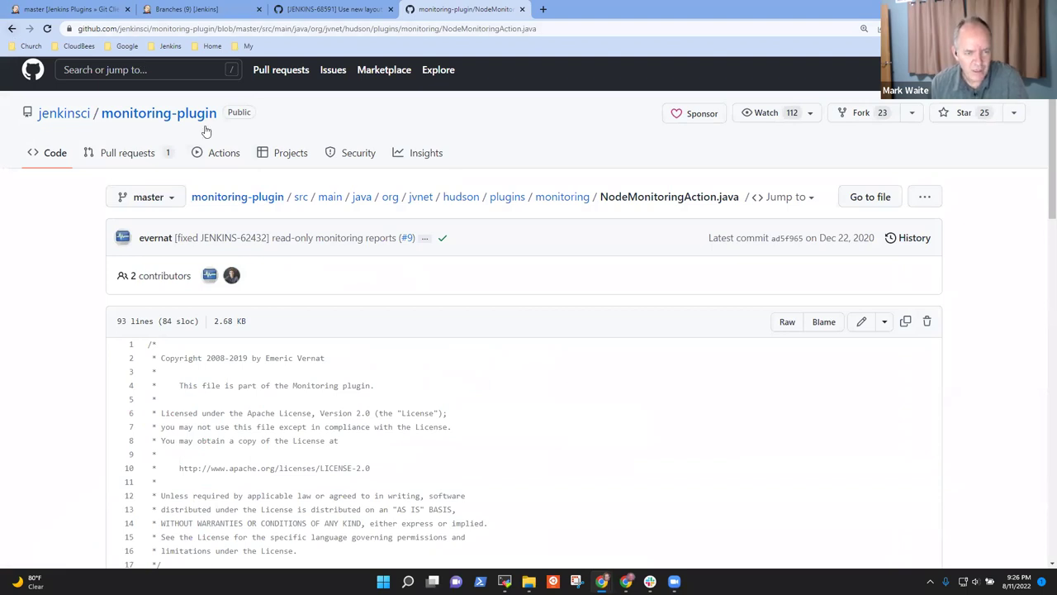
Step: Open MonitoringScripts.md from the repository's docs folder and read its introduction to monitoring scripts for the Jenkins master
click(259, 198)
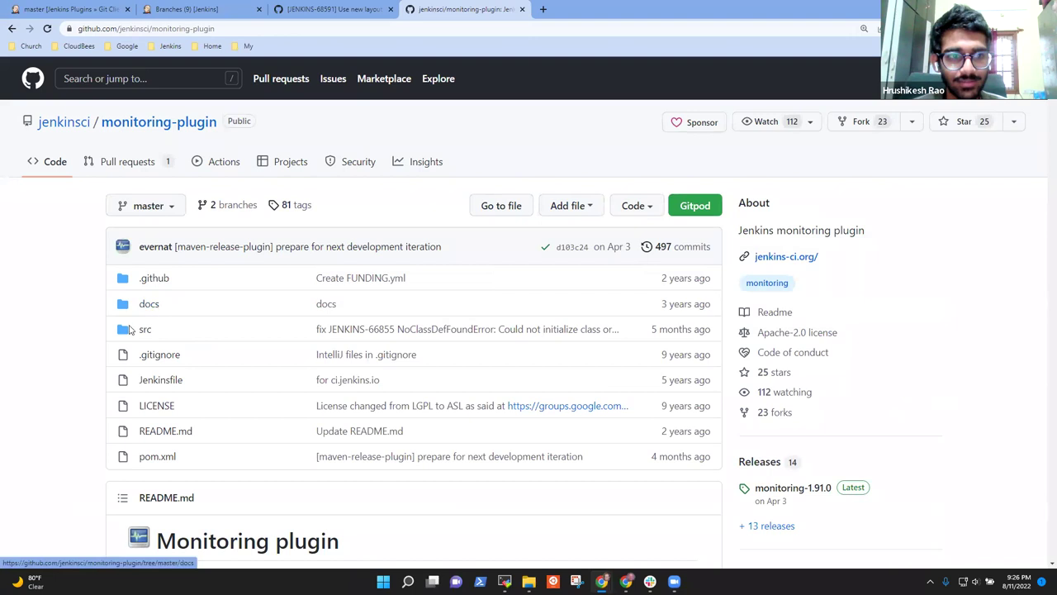
click(147, 306)
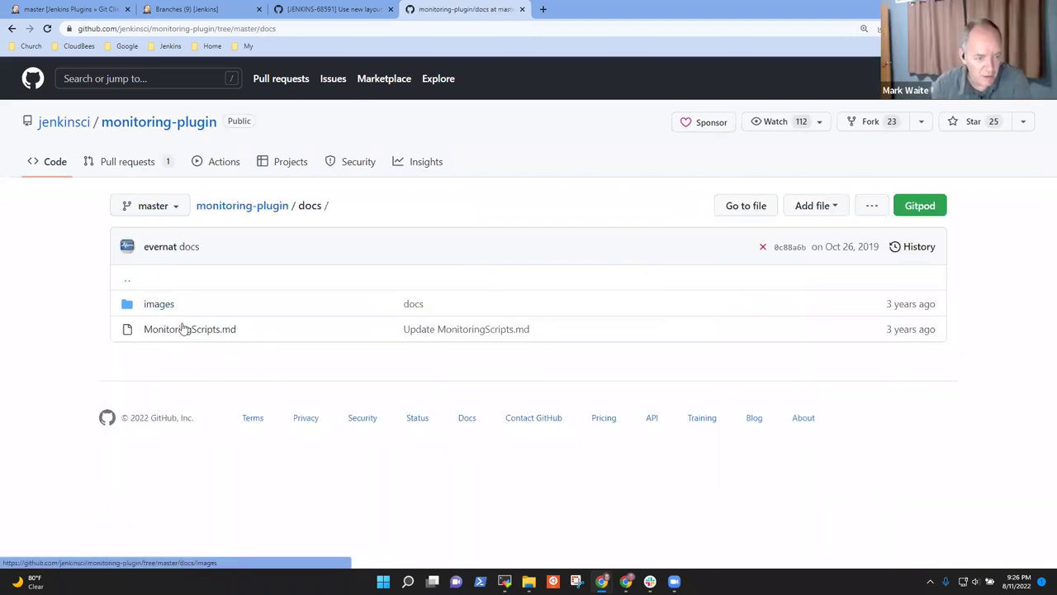
click(180, 333)
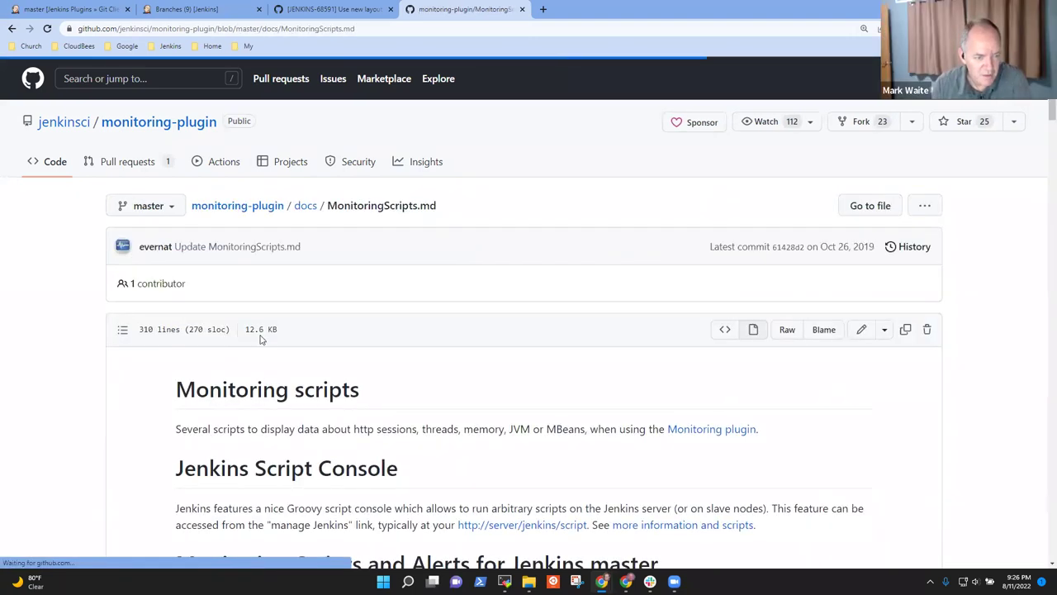
scroll(467, 361, down, 3)
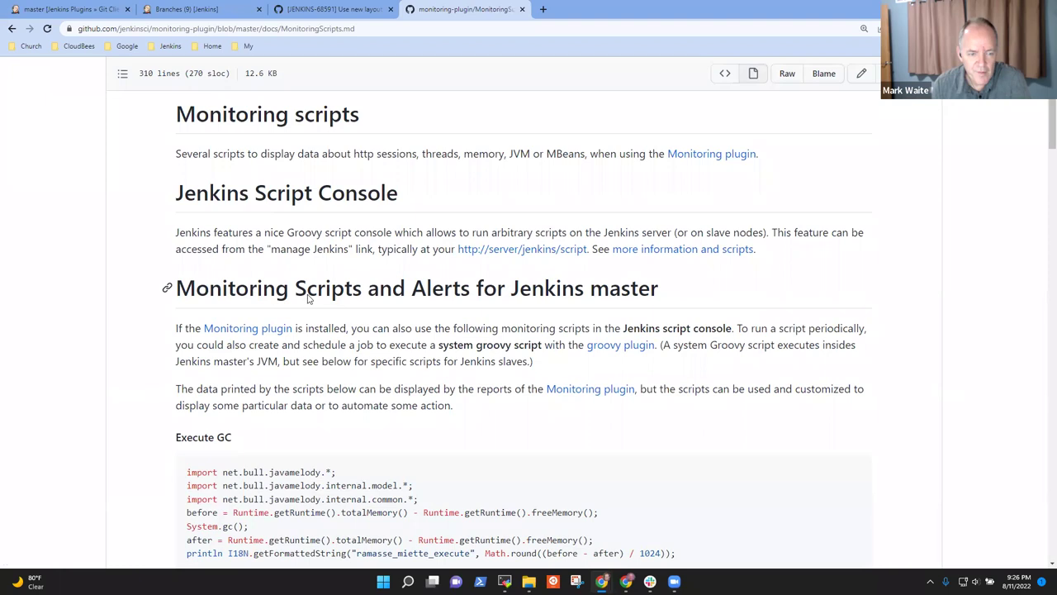
scroll(447, 288, down, 2)
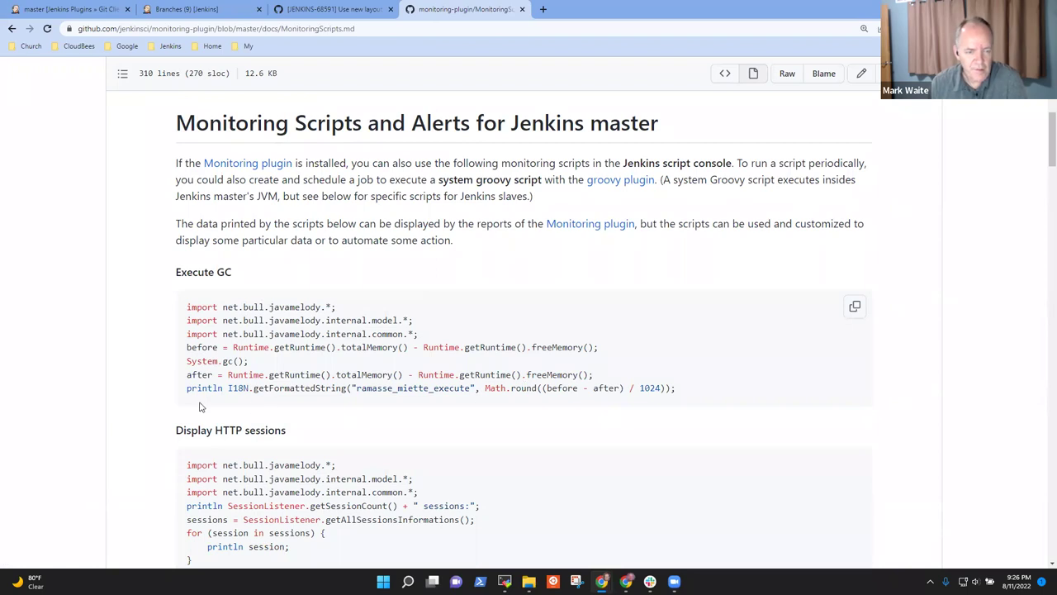
Step: Examine the sample Groovy scripts in MonitoringScripts.md, from JVM data and build statistics to alerts and per-node MBean values
scroll(397, 440, down, 5)
scroll(402, 447, down, 4)
scroll(404, 435, down, 4)
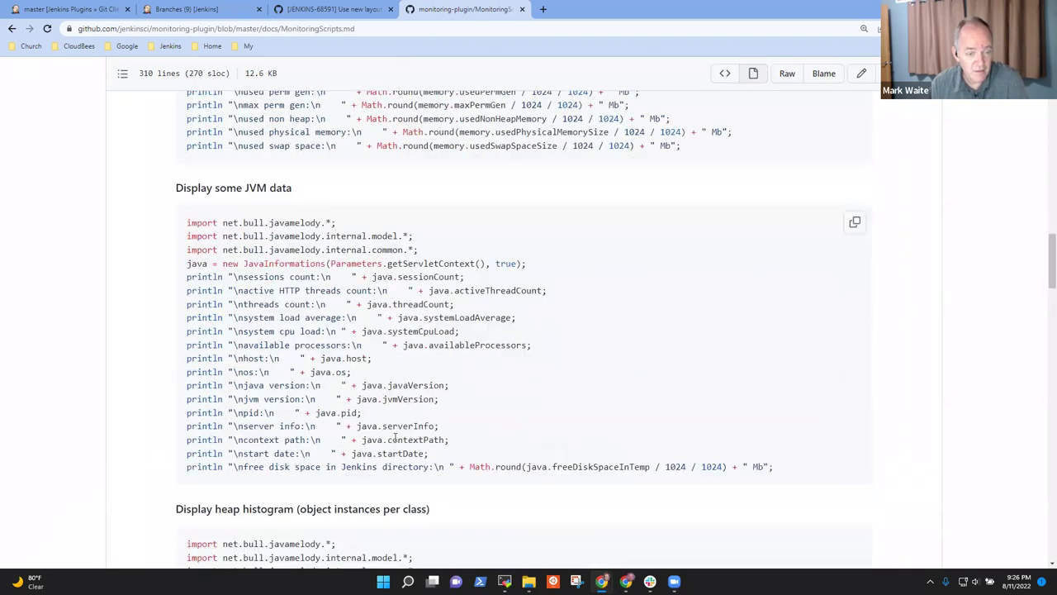
scroll(404, 438, down, 7)
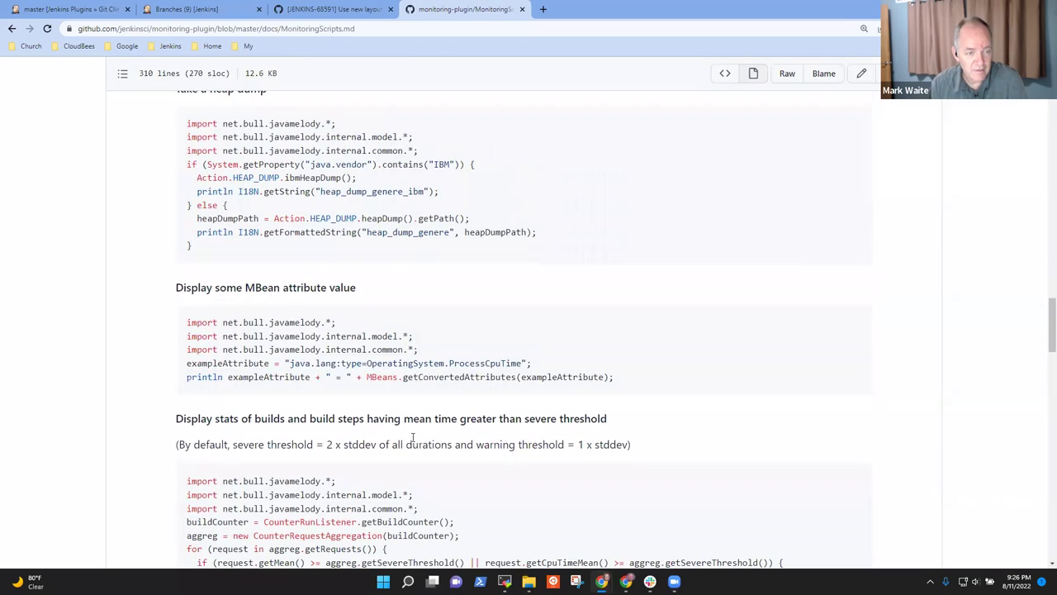
scroll(414, 438, down, 3)
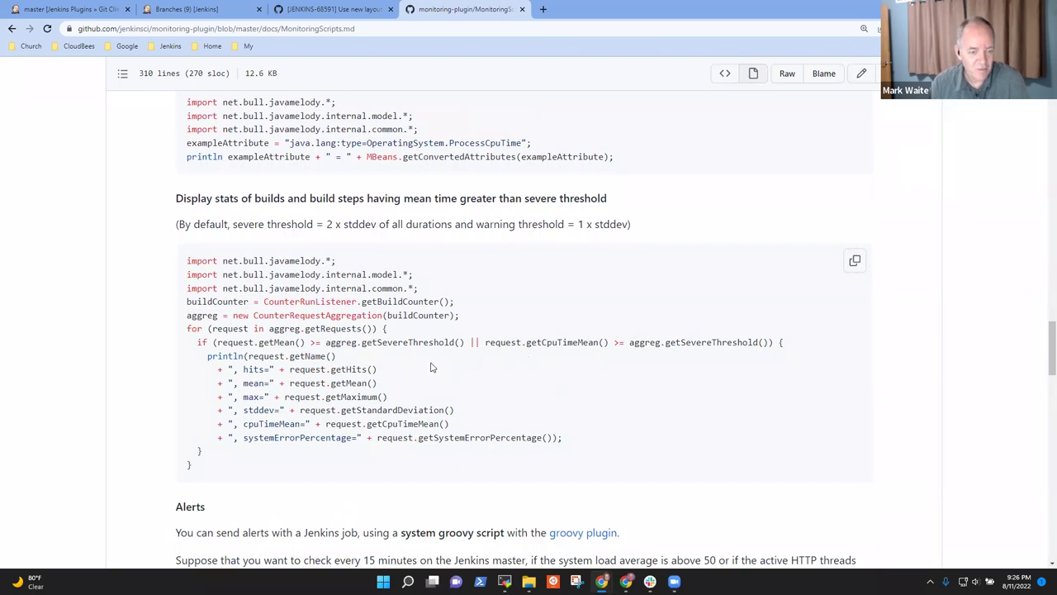
scroll(429, 384, down, 4)
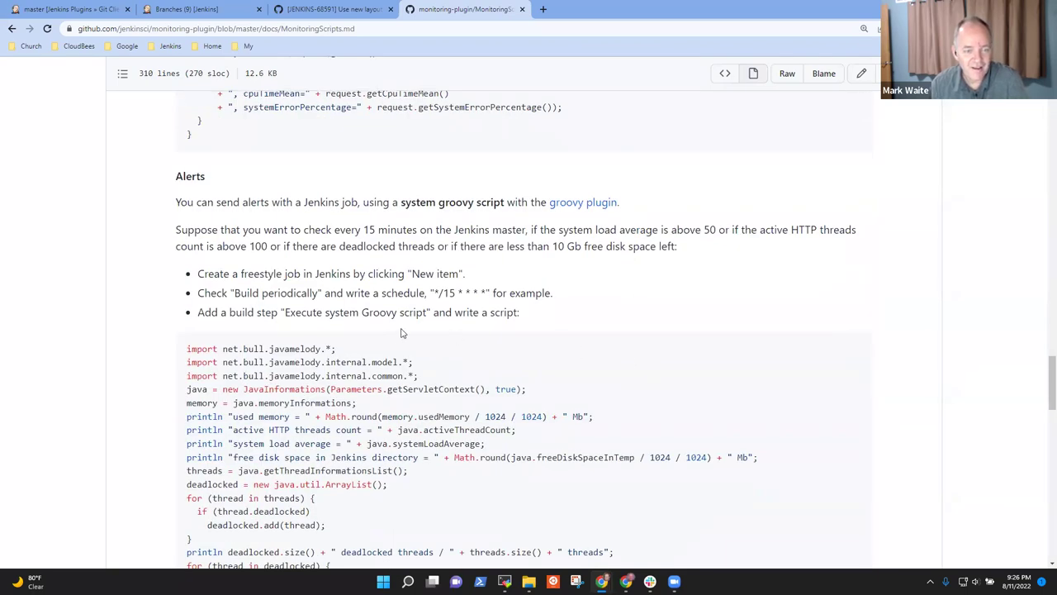
scroll(424, 354, down, 5)
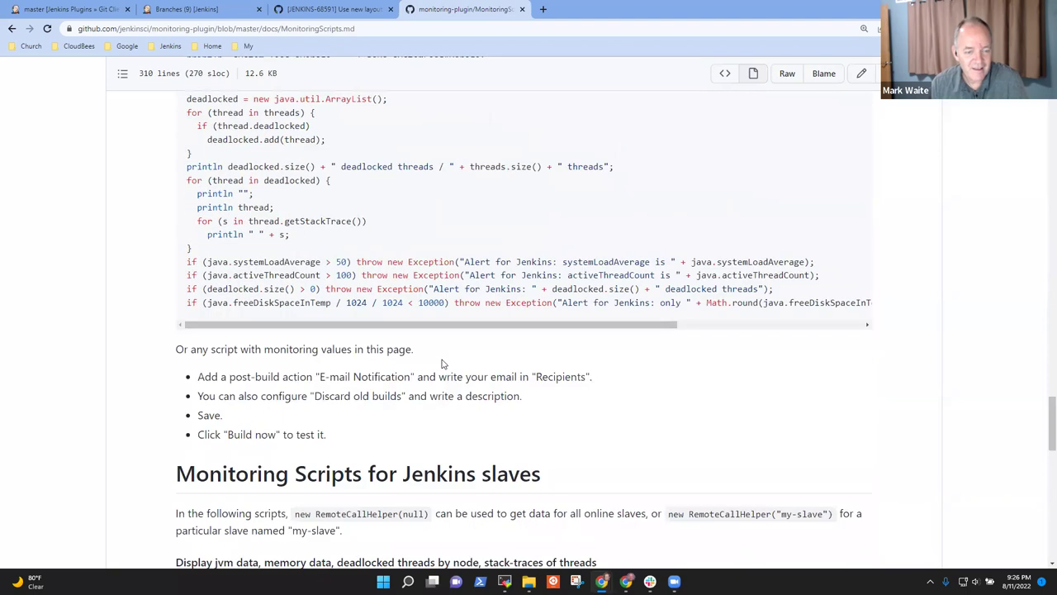
scroll(443, 365, down, 4)
scroll(444, 370, down, 6)
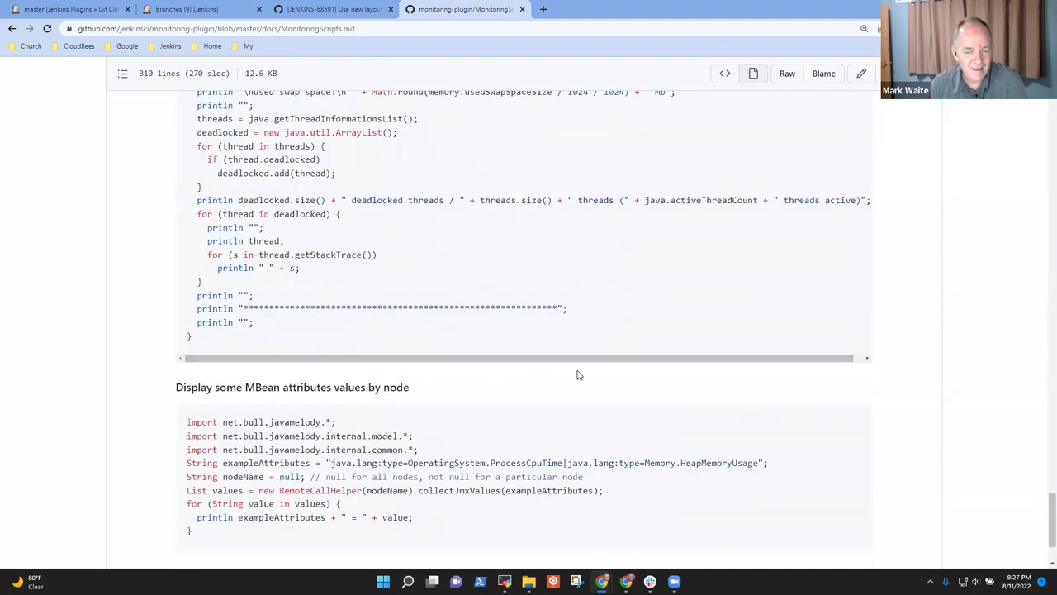
Step: Return to the document's Jenkins Script Console section and open its "more information and scripts" link
drag(1052, 522, 695, 78)
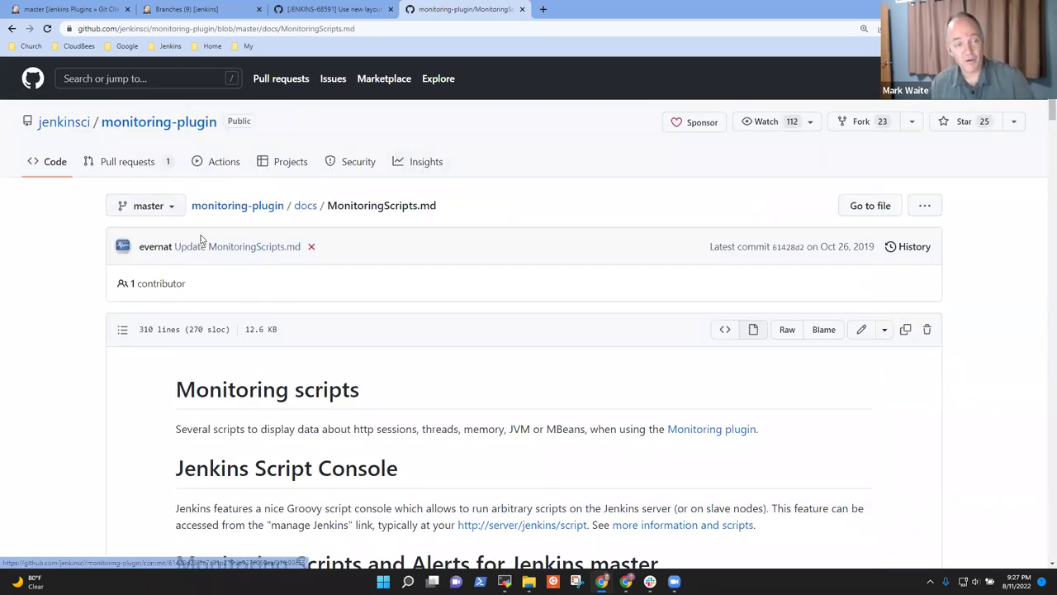
scroll(657, 324, down, 4)
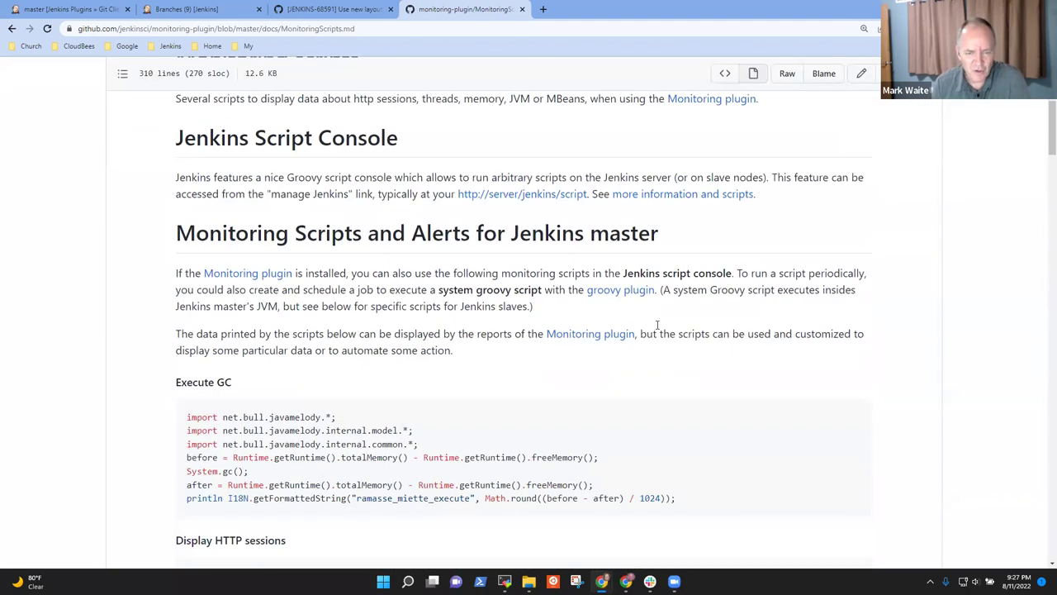
click(668, 197)
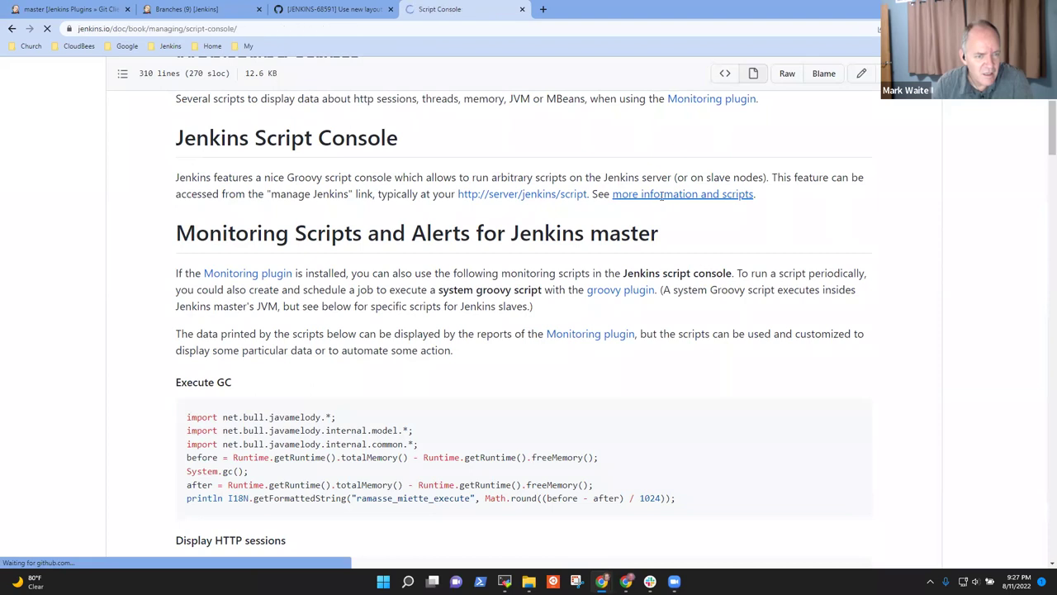
Step: Go back from the Script Console link and return to the main page of the monitoring-plugin repository
click(17, 31)
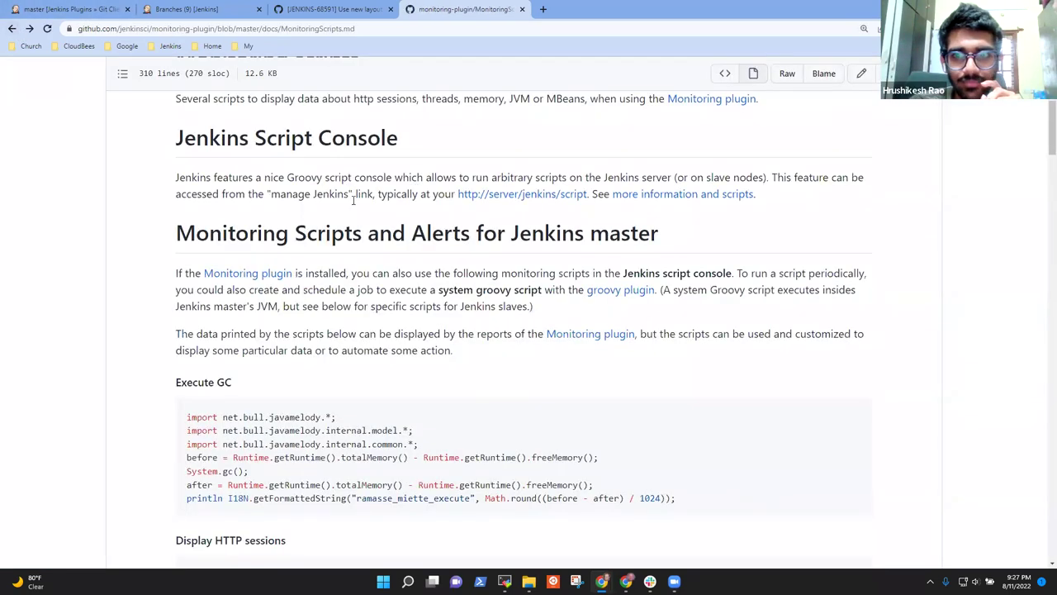
scroll(354, 200, up, 5)
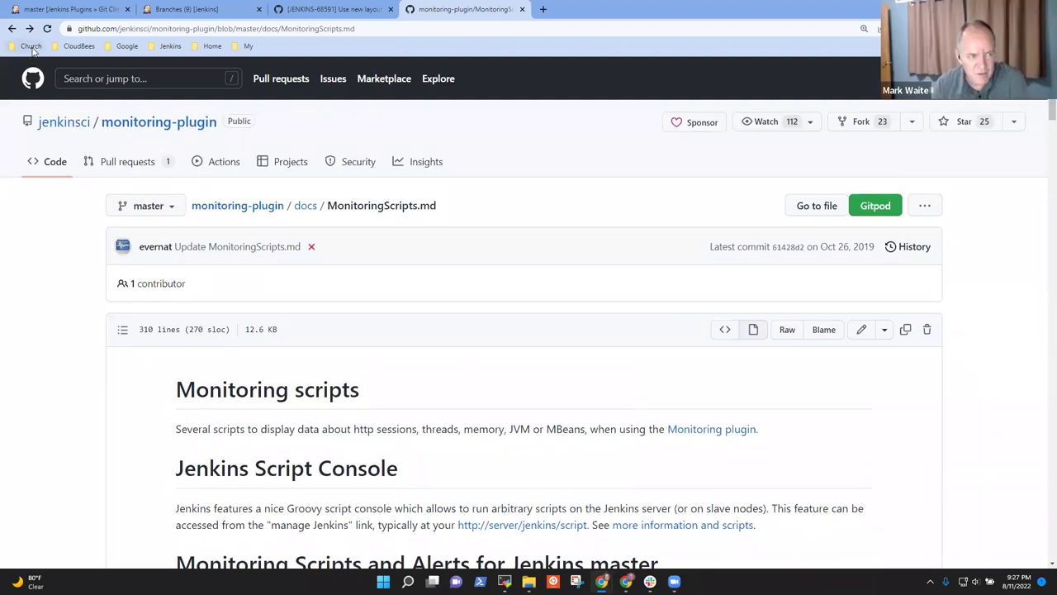
click(12, 30)
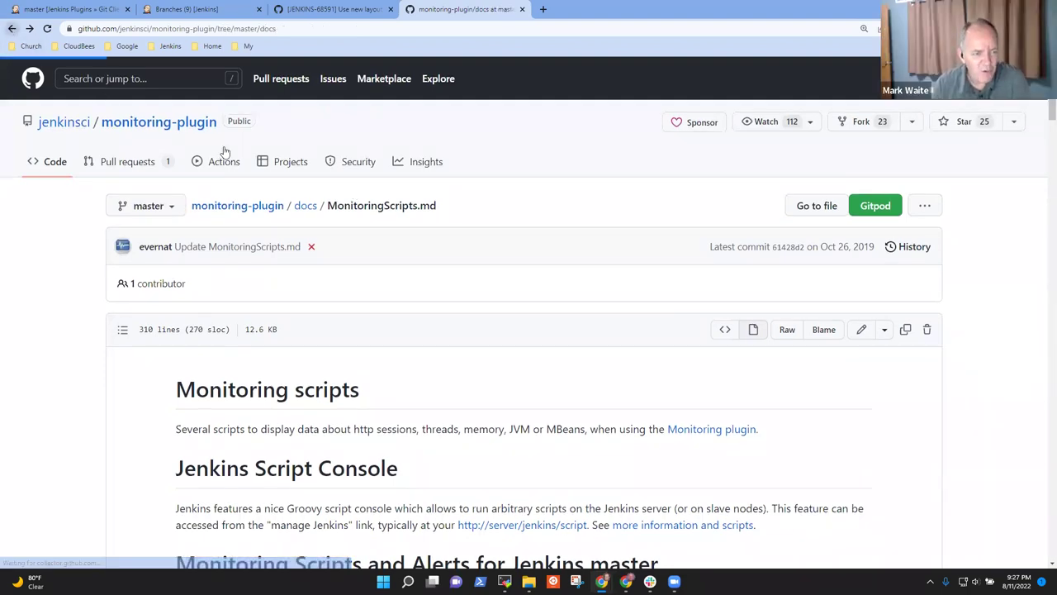
click(252, 209)
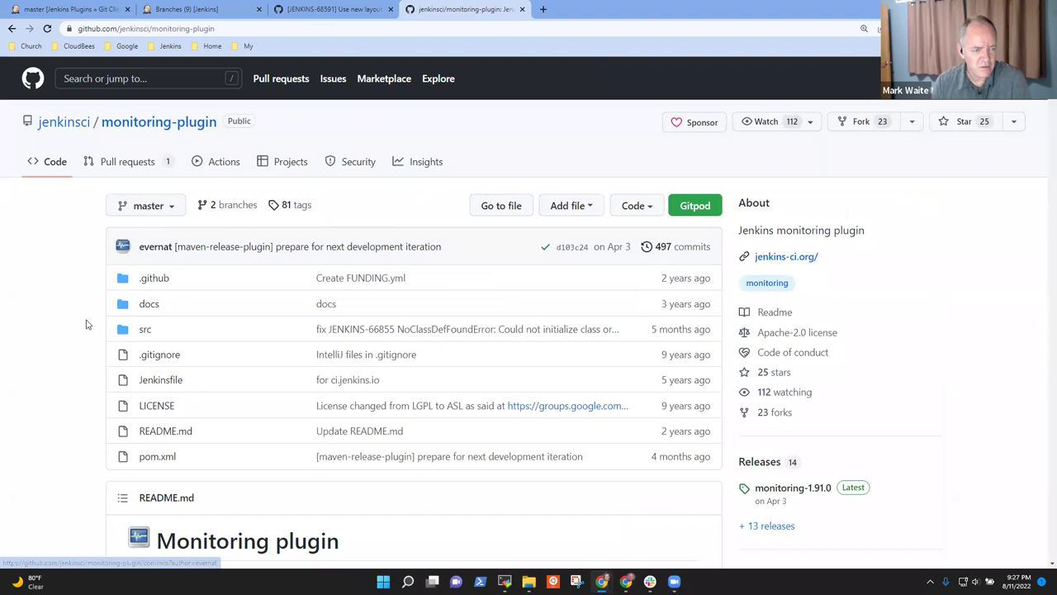
Step: Read the feature summary in the Monitoring plugin's README and follow its JavaMelody link
scroll(413, 480, down, 5)
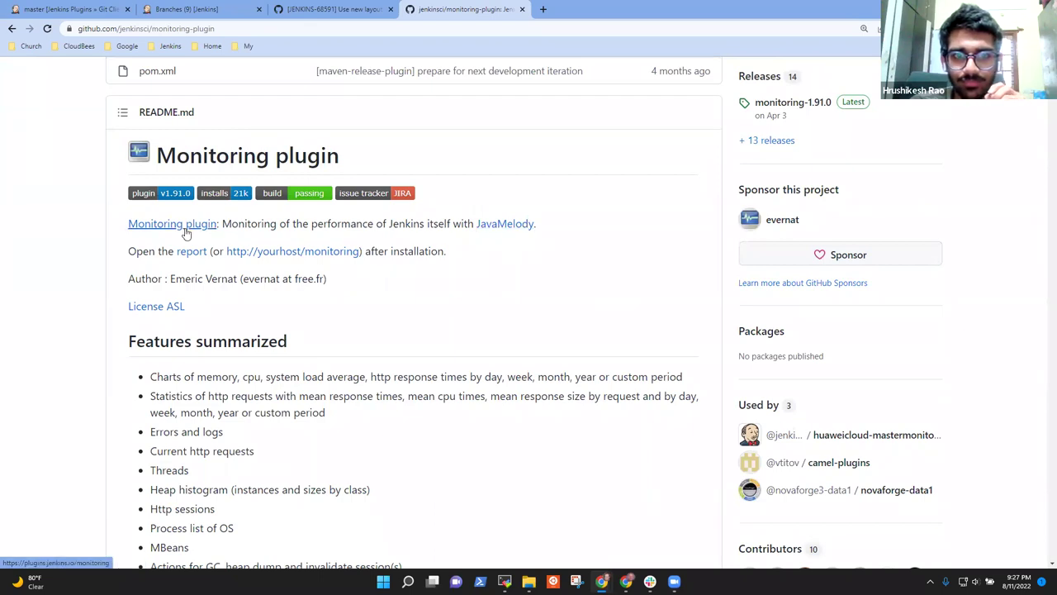
scroll(314, 248, down, 8)
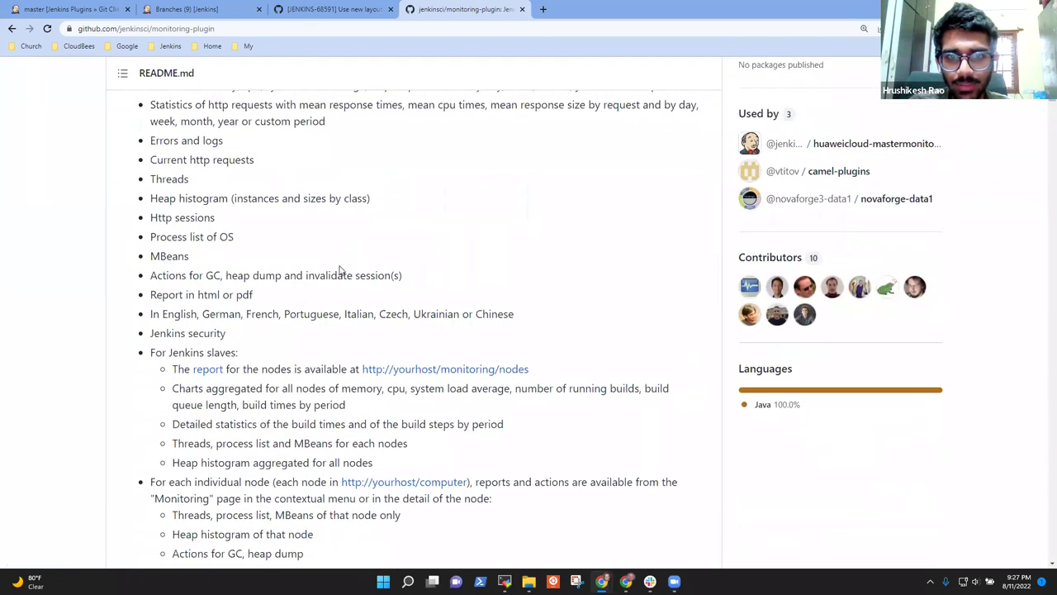
scroll(355, 279, up, 10)
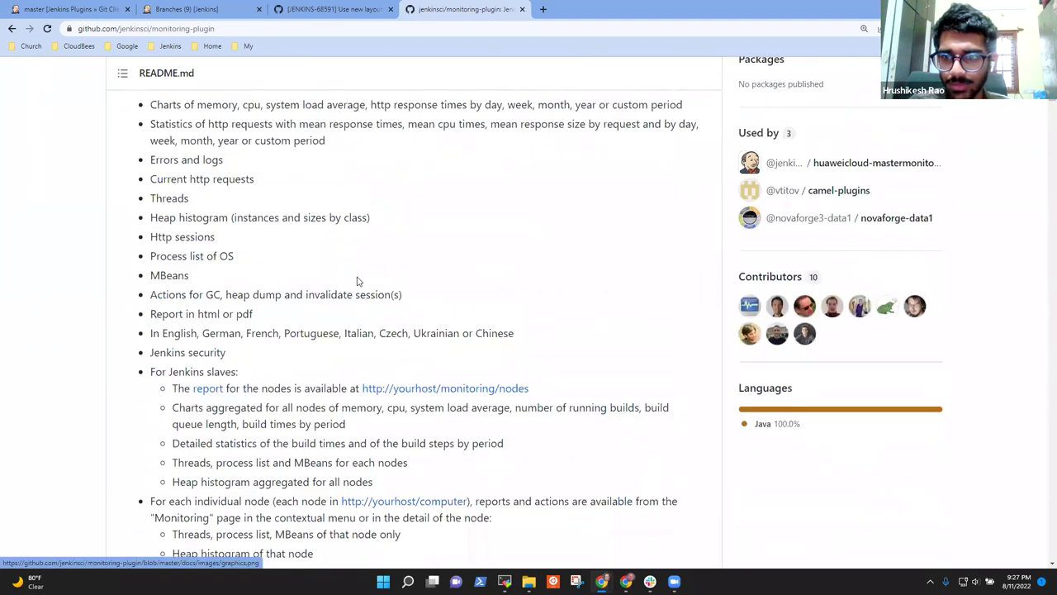
click(496, 229)
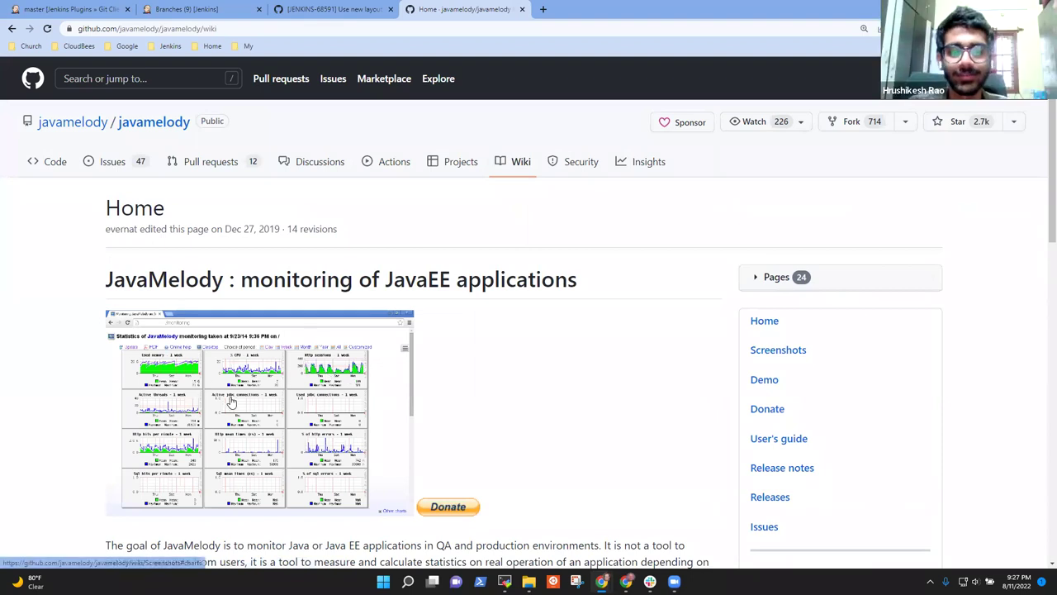
Step: Open the Docker-LTS Jenkins controller from the bookmarked home servers in a new browser tab
click(544, 9)
click(170, 46)
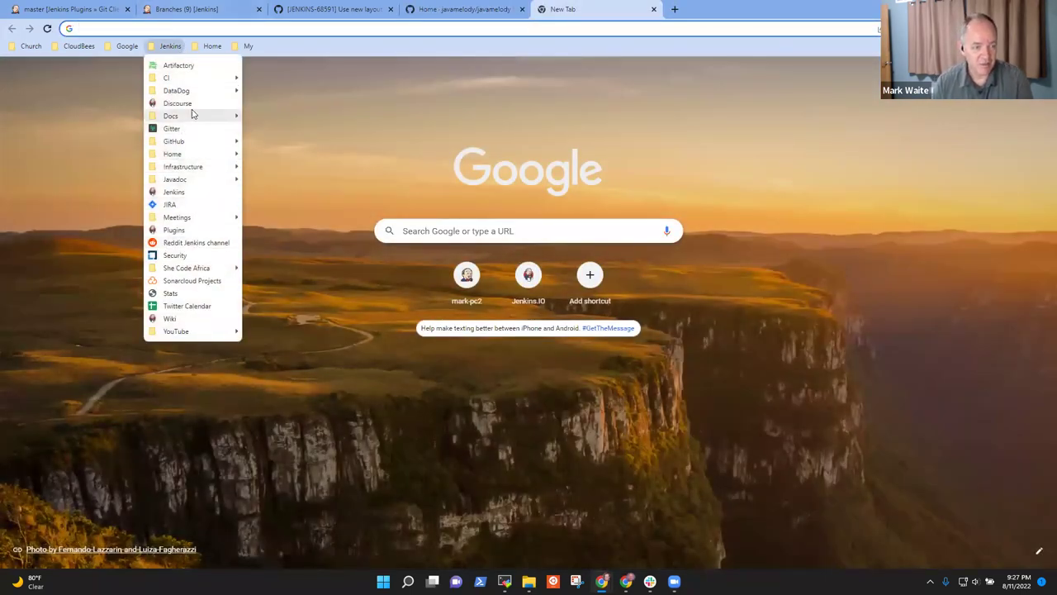
mouse_move(192, 79)
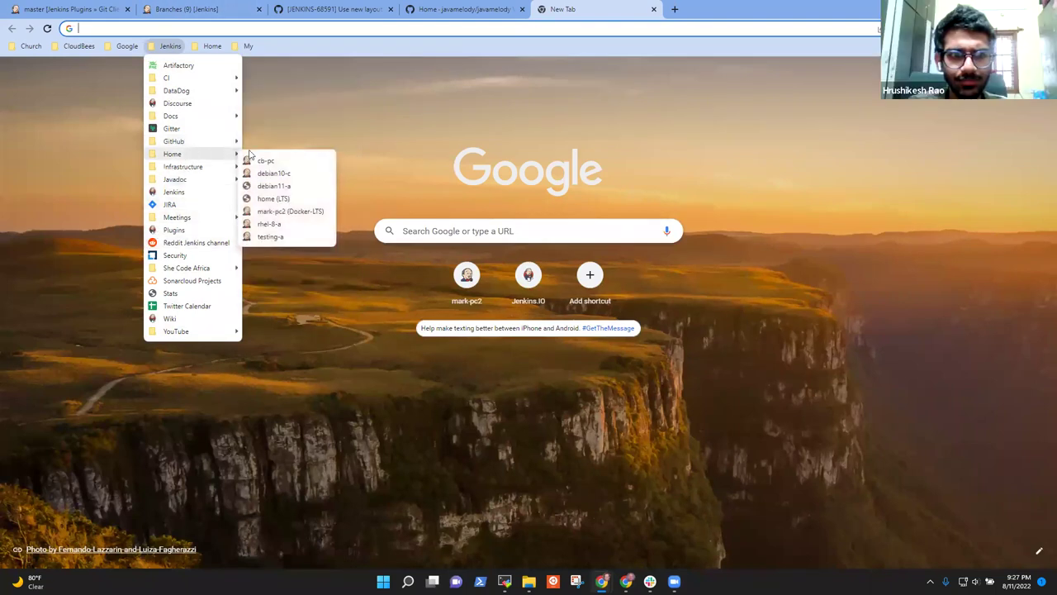
click(291, 211)
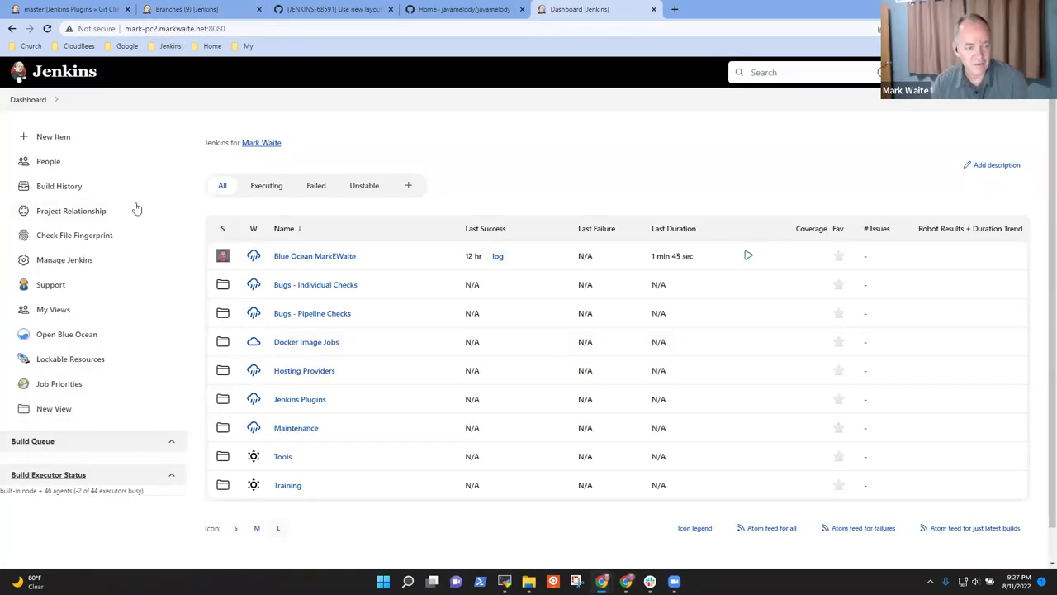
Step: Open the Monitoring of Jenkins master report from the Manage Jenkins page
click(76, 262)
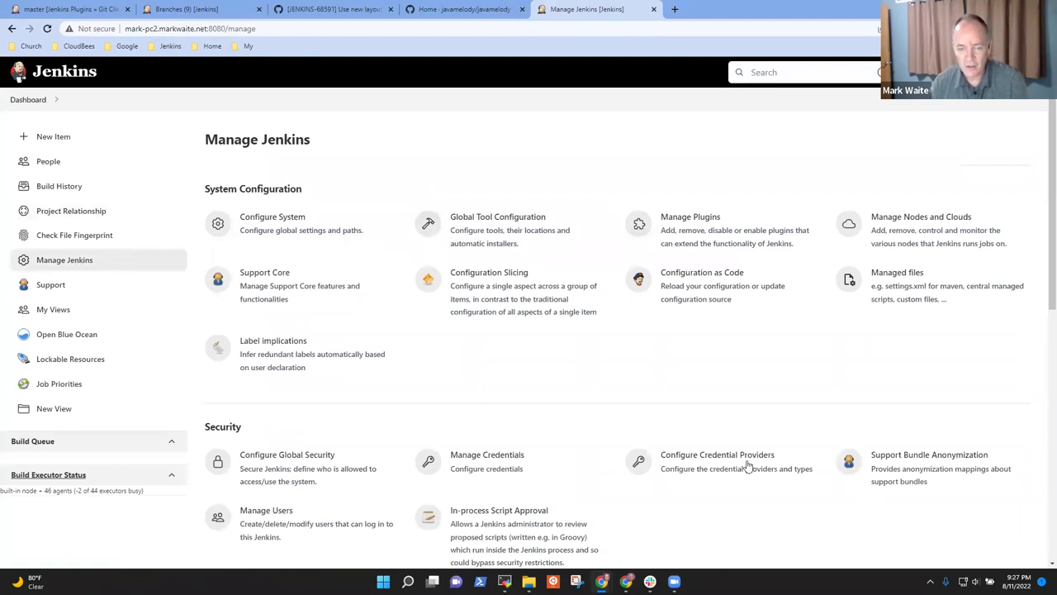
scroll(748, 466, down, 3)
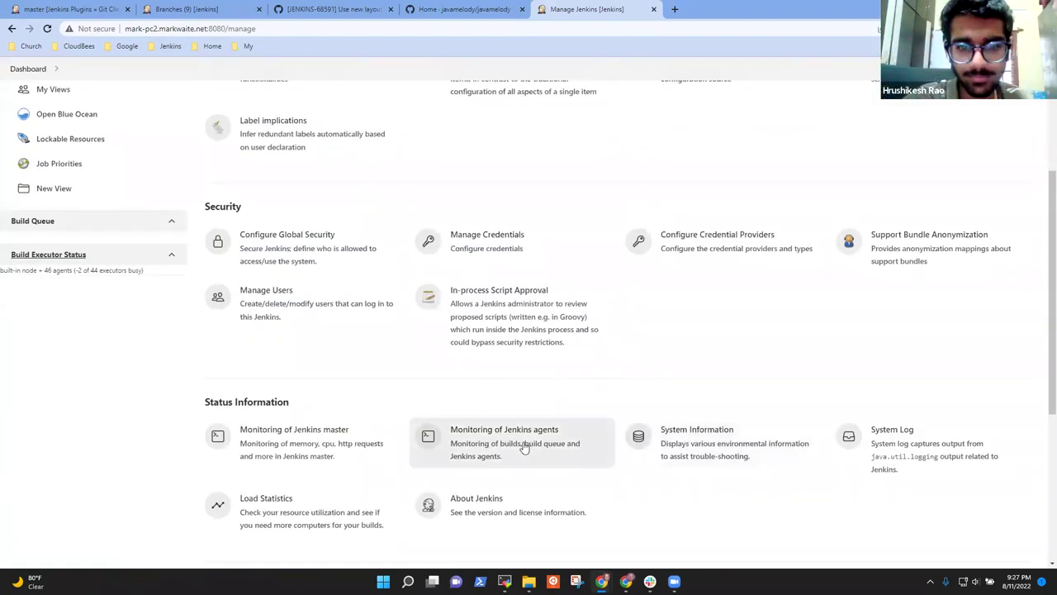
click(284, 443)
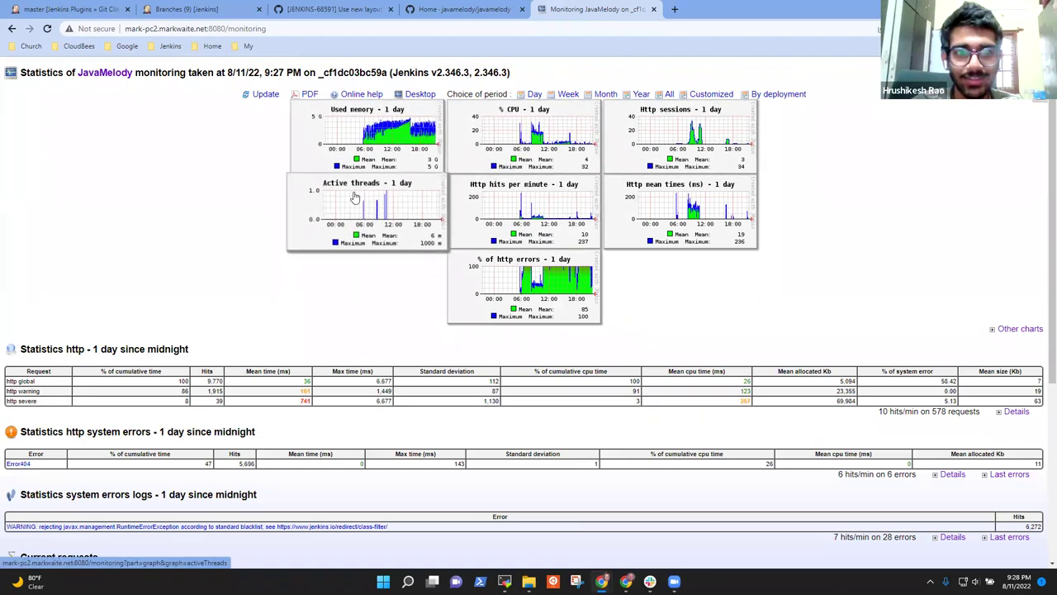
Step: View the enlarged Used memory and Http mean times charts in turn, returning to the main monitoring page after each
click(394, 131)
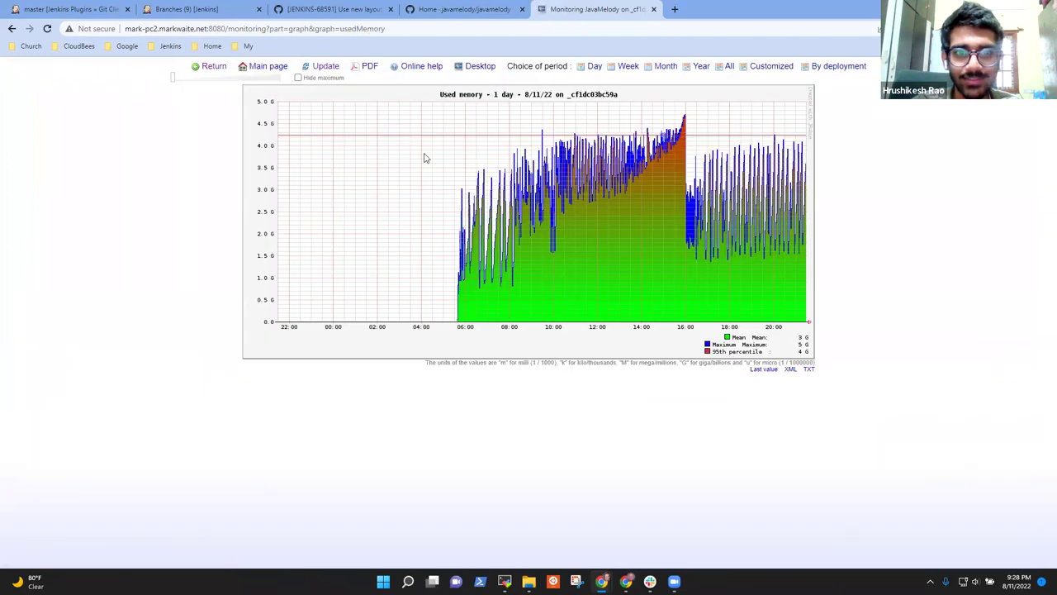
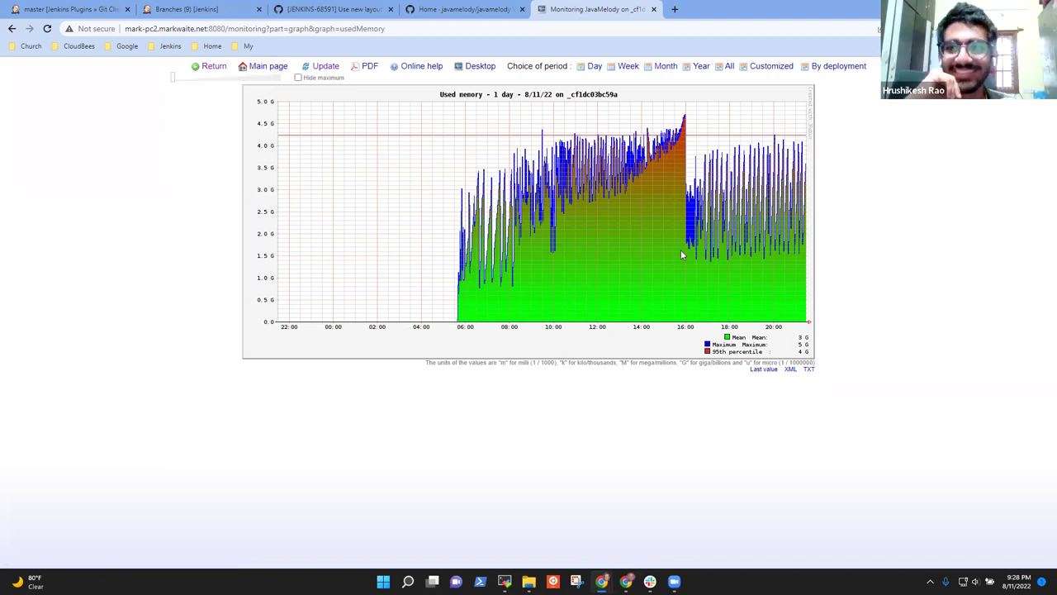
click(247, 67)
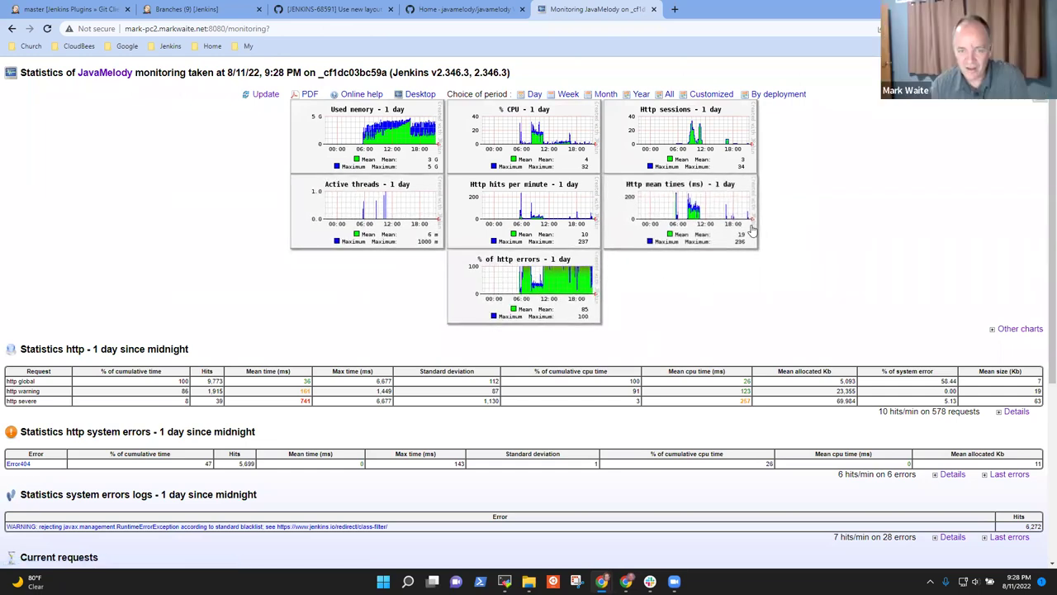
click(696, 207)
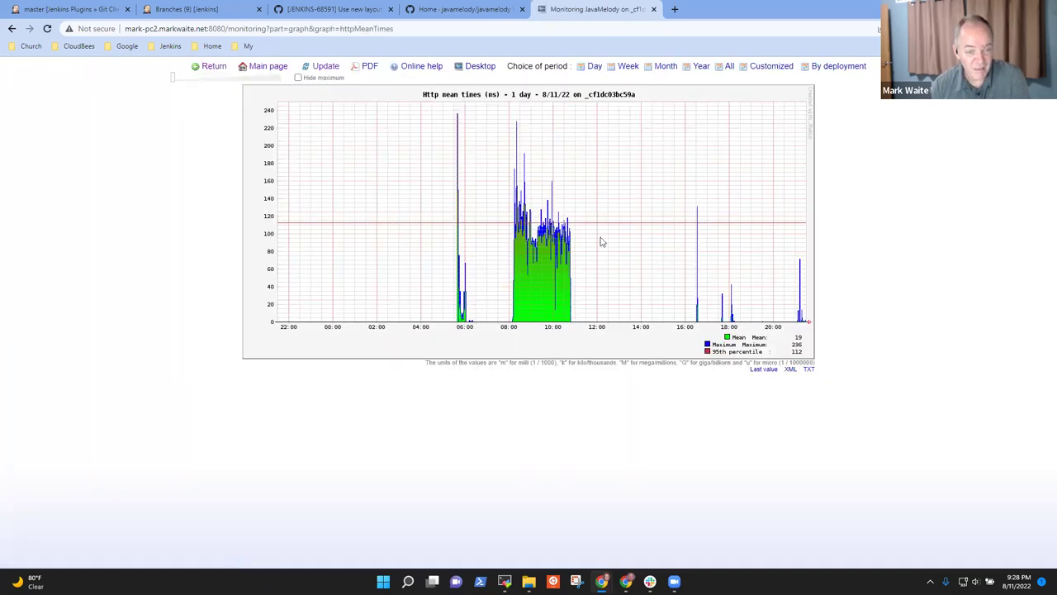
click(264, 66)
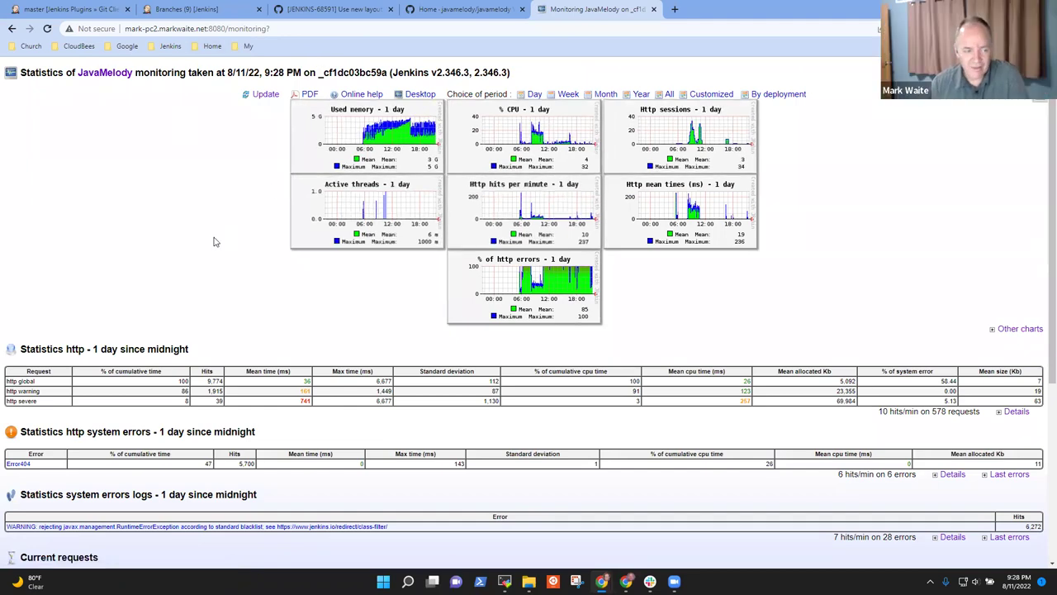
Step: Look over the monitoring report's http, error and system statistics, and open its Jenkins Info page
scroll(247, 323, down, 4)
scroll(330, 338, up, 3)
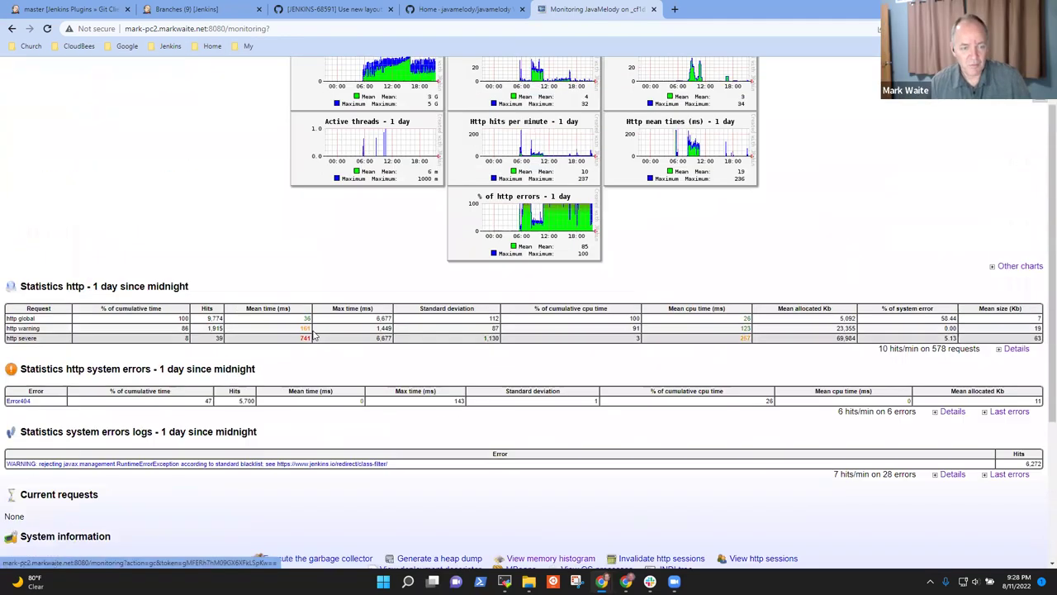
scroll(314, 334, up, 1)
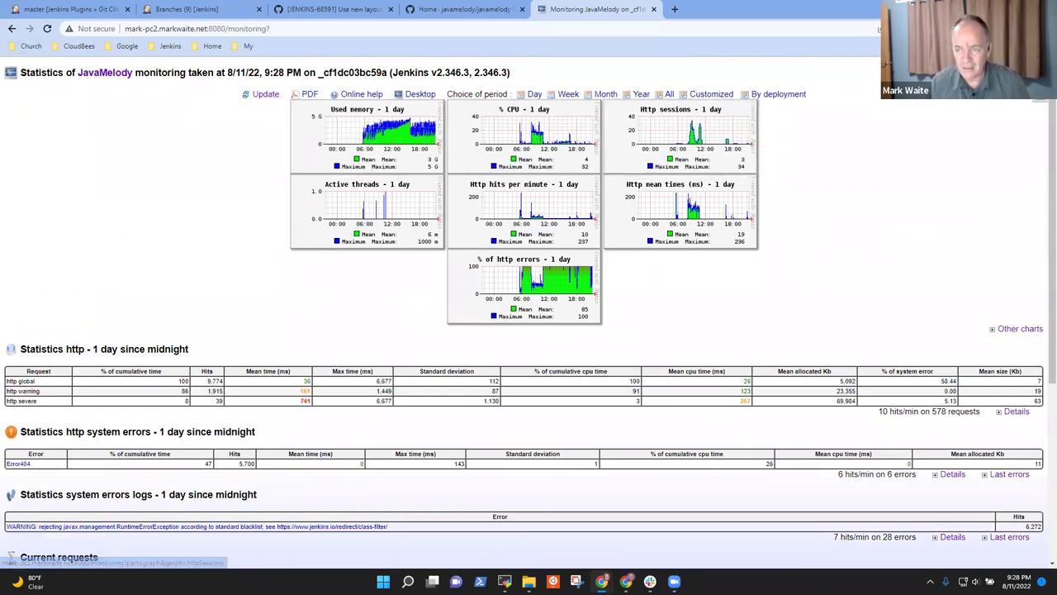
mouse_move(1042, 104)
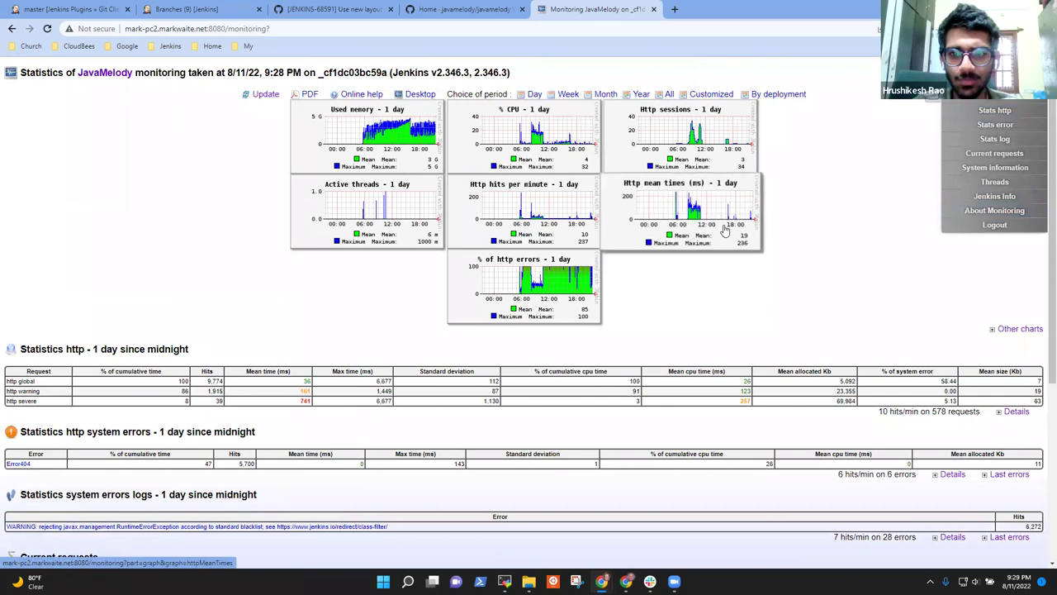
scroll(195, 420, down, 3)
scroll(196, 421, up, 3)
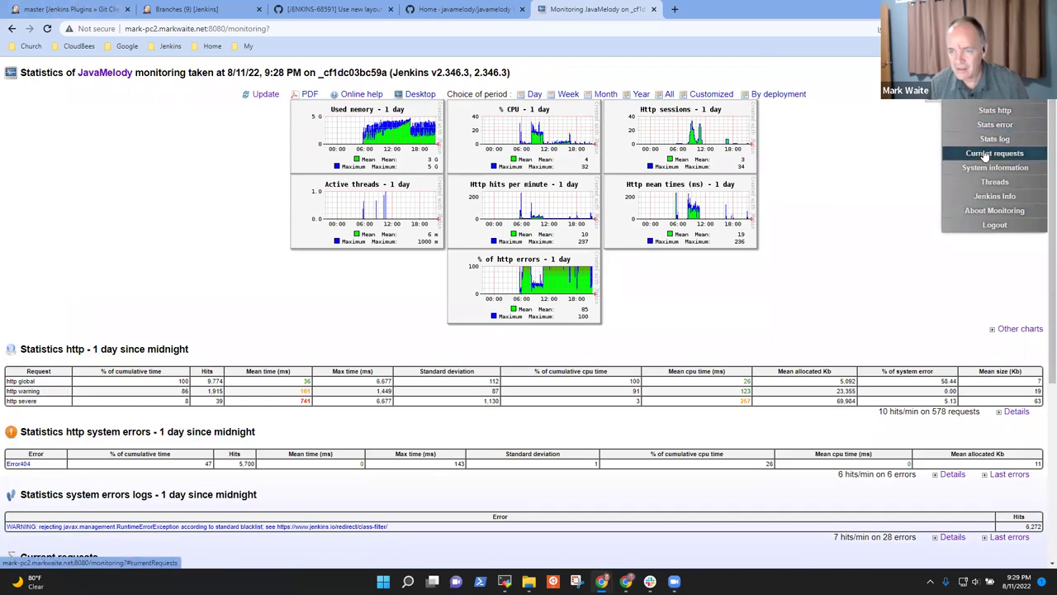
click(995, 198)
Step: Reopen the Monitoring of Jenkins master report through Manage Jenkins and view its Jenkins Info page again
click(29, 99)
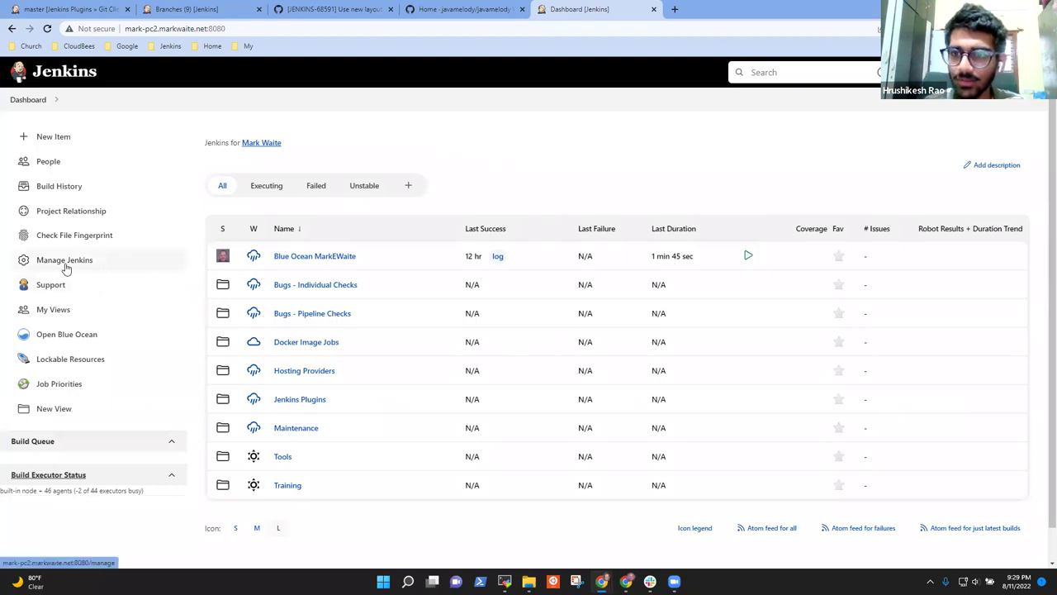
click(69, 263)
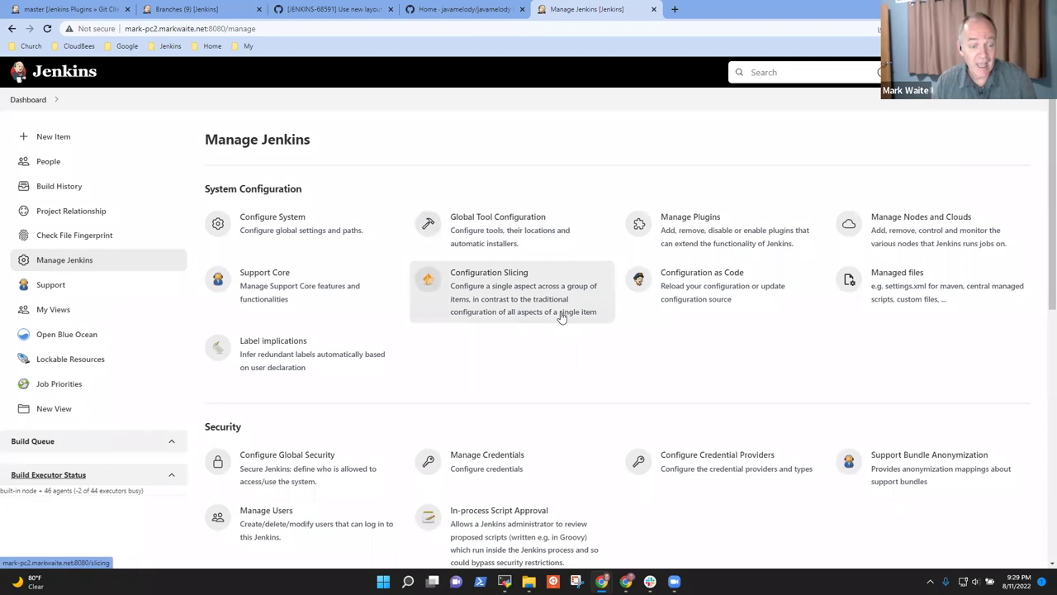
scroll(574, 347, down, 3)
scroll(585, 377, down, 3)
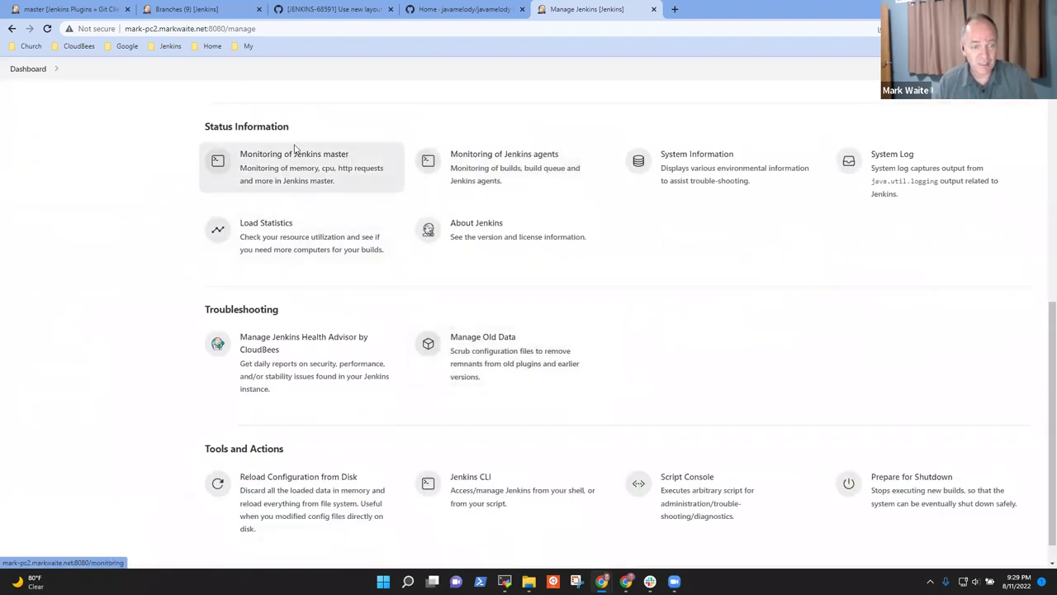
click(271, 160)
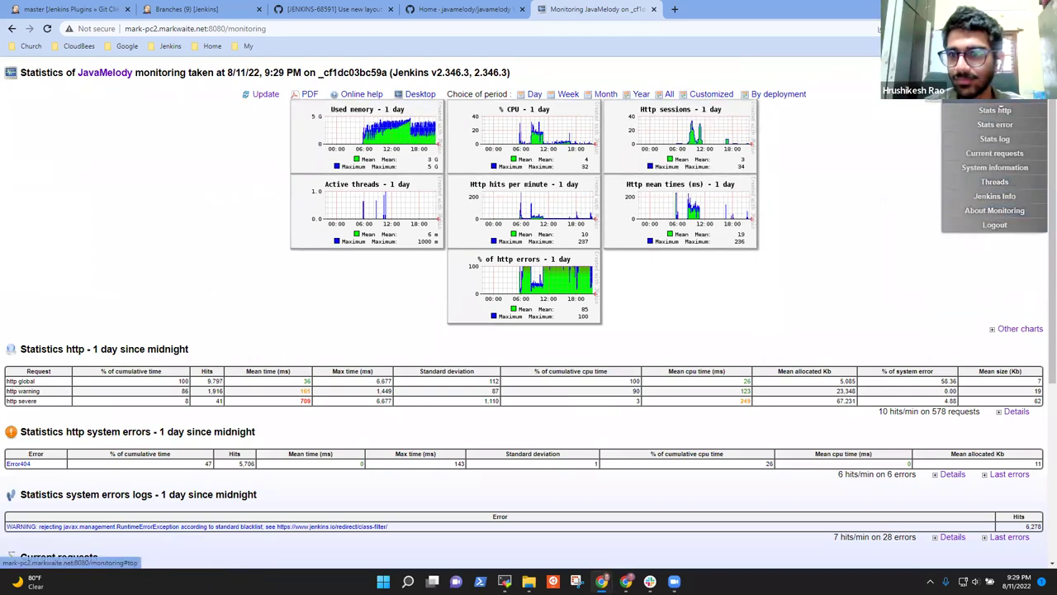
click(995, 111)
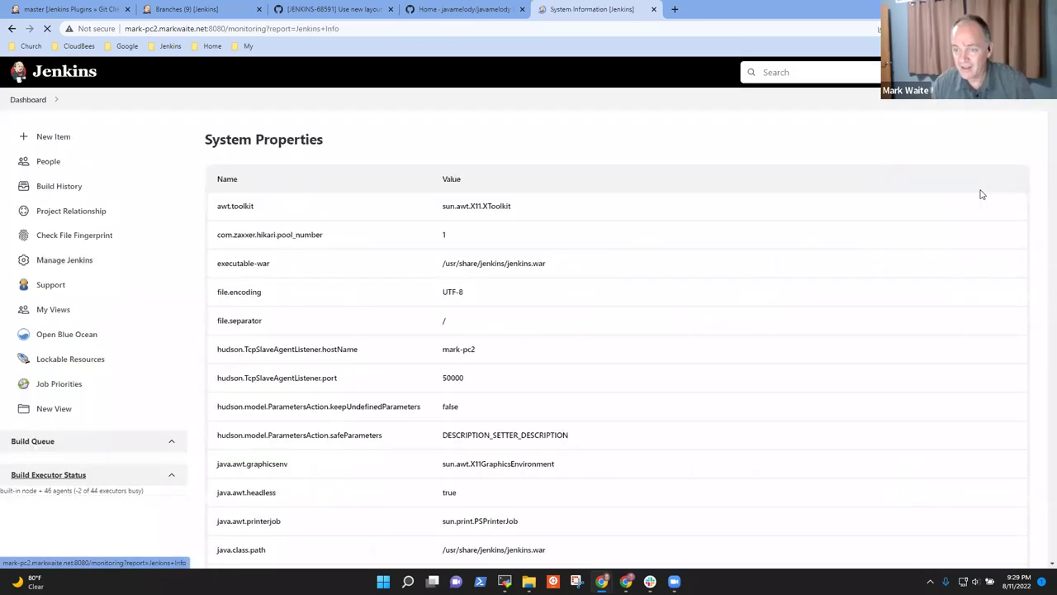
click(992, 195)
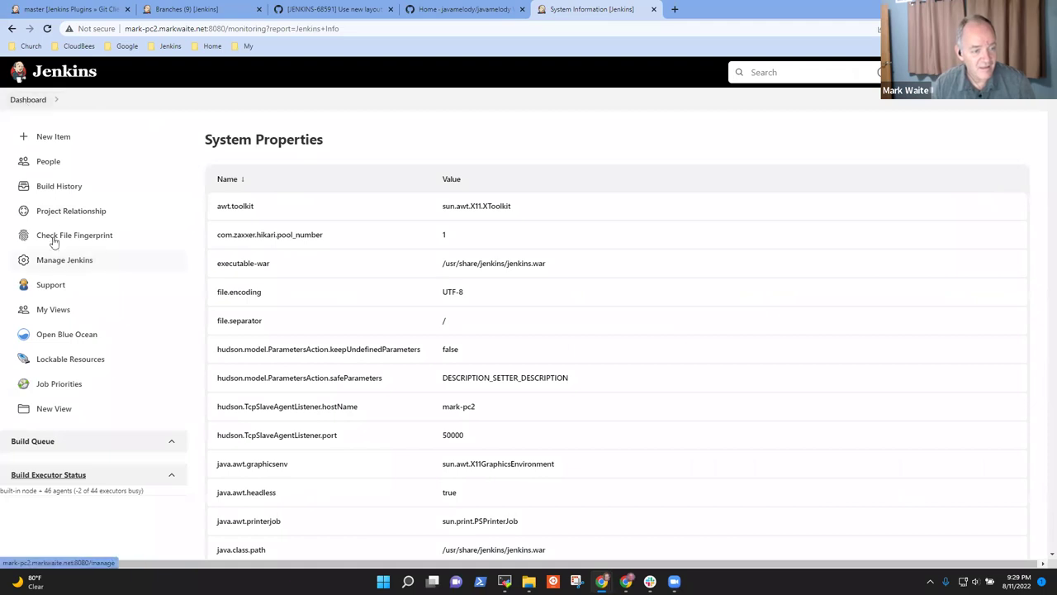
Step: Return to Manage Jenkins and open the Monitoring of Jenkins agents report
click(83, 261)
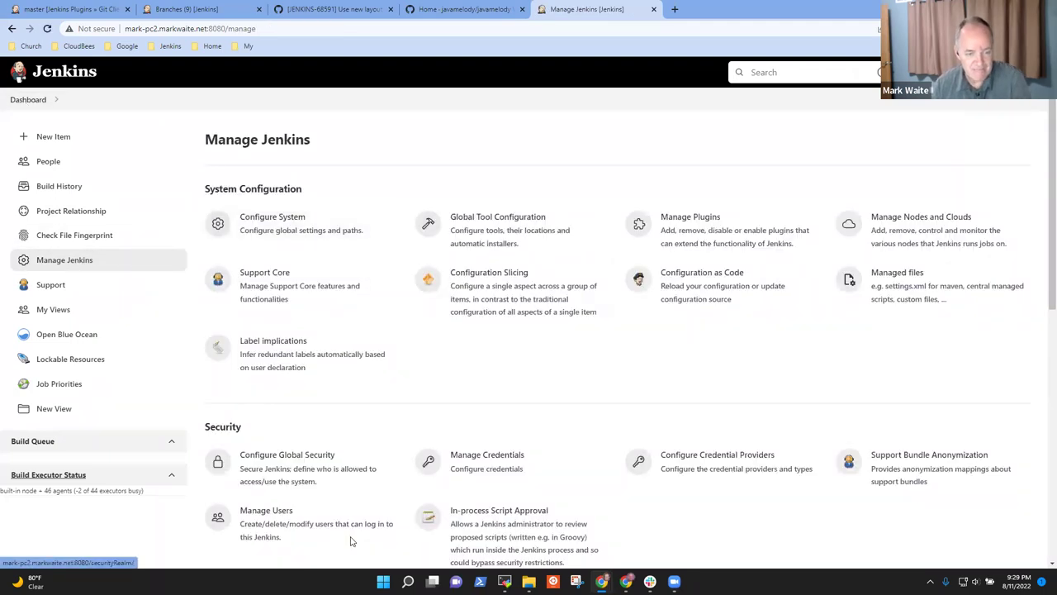
scroll(355, 529, down, 4)
click(510, 324)
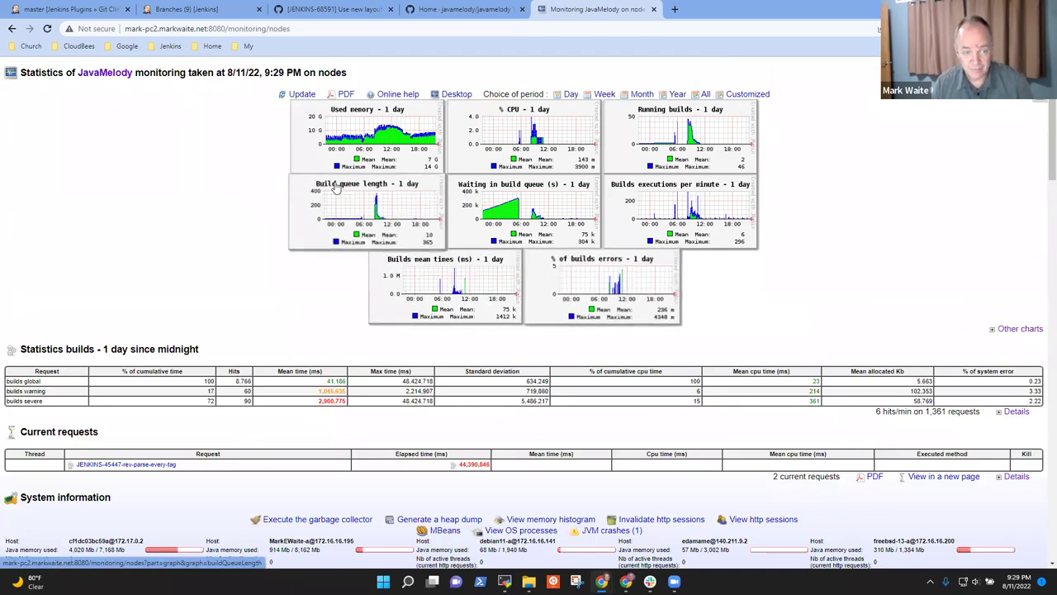
Step: Examine the agents report's per-node thread sections, expanding and collapsing the gcp-debian-11-a-us-east1 details, and return to its charts
scroll(545, 347, down, 5)
scroll(524, 353, up, 3)
scroll(520, 355, down, 15)
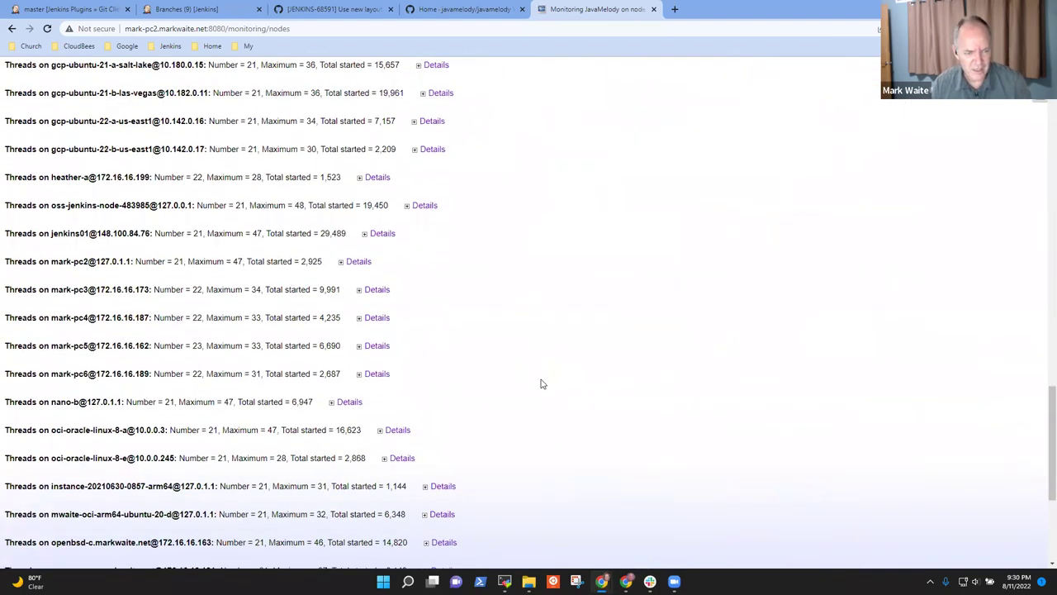
scroll(528, 378, down, 3)
scroll(536, 372, up, 3)
scroll(529, 368, up, 3)
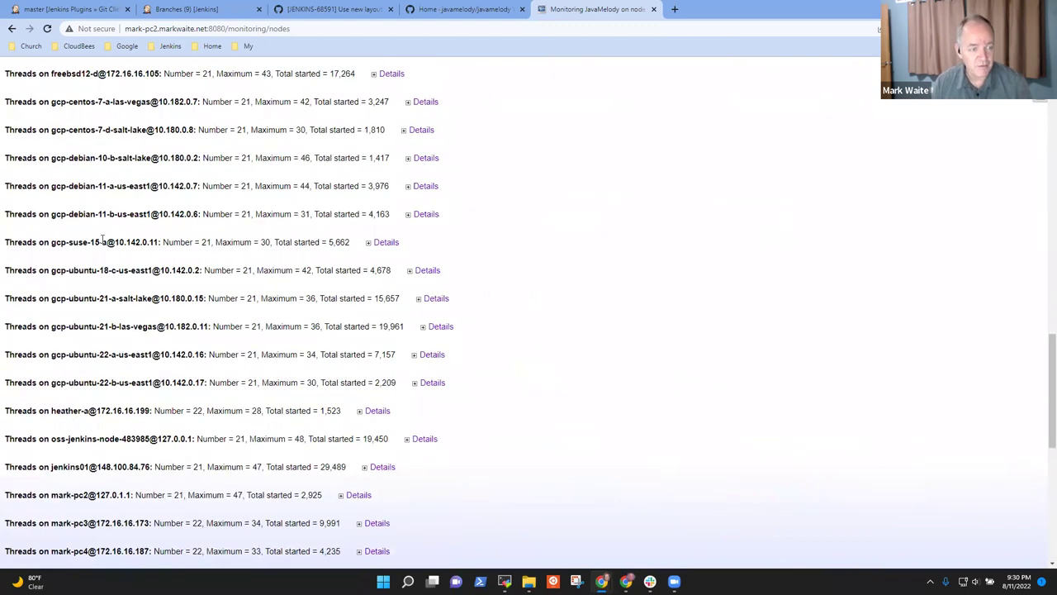
click(410, 189)
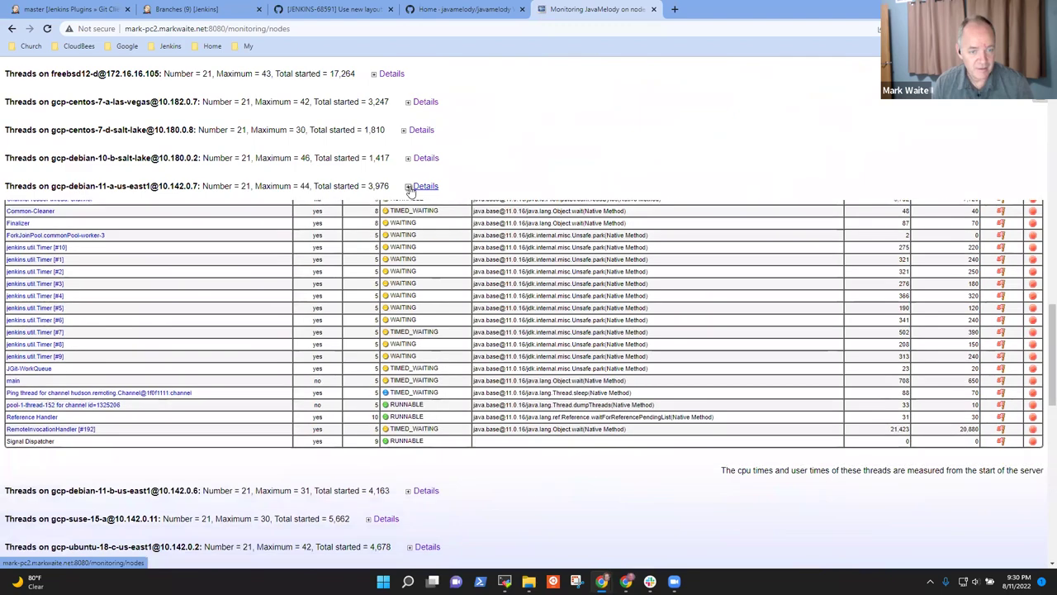
click(408, 186)
scroll(446, 241, up, 8)
scroll(473, 258, up, 5)
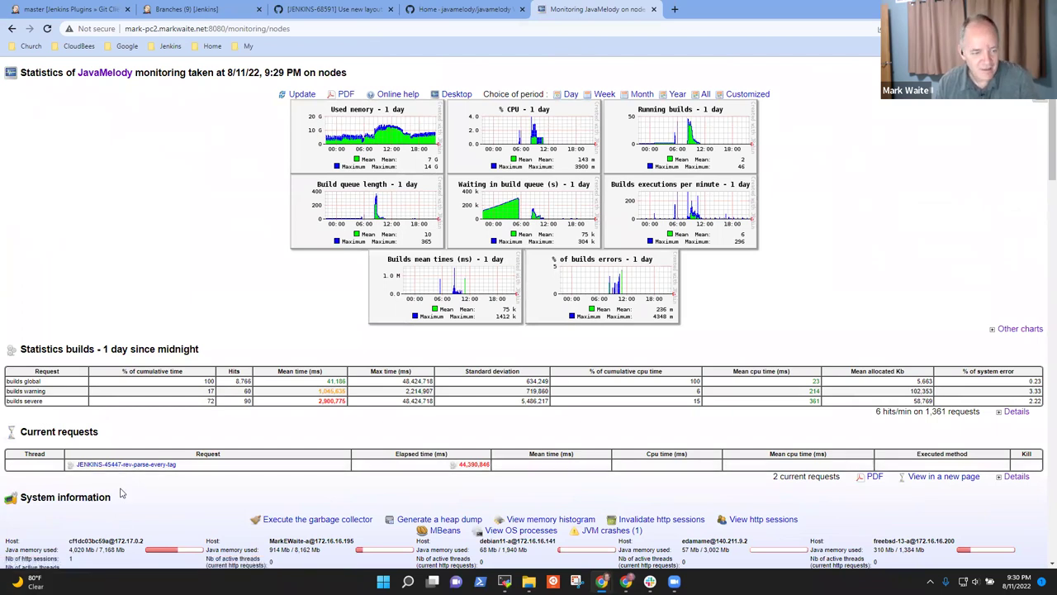
Step: Check the graph of the JENKINS-45447-rev-parse-every-tag request, return to the agents report and expand the current requests' details
click(139, 466)
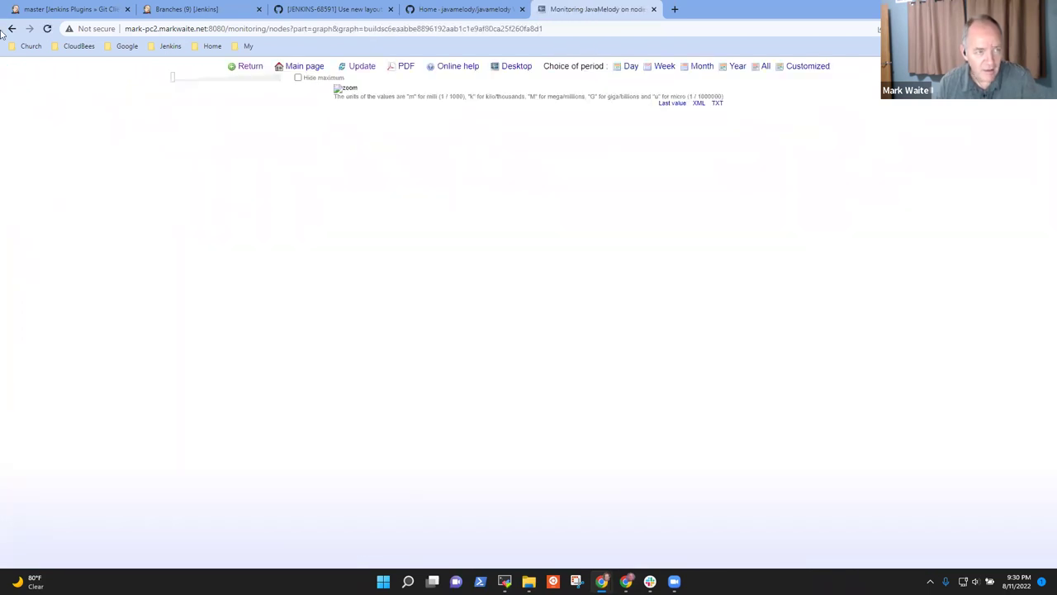
click(13, 30)
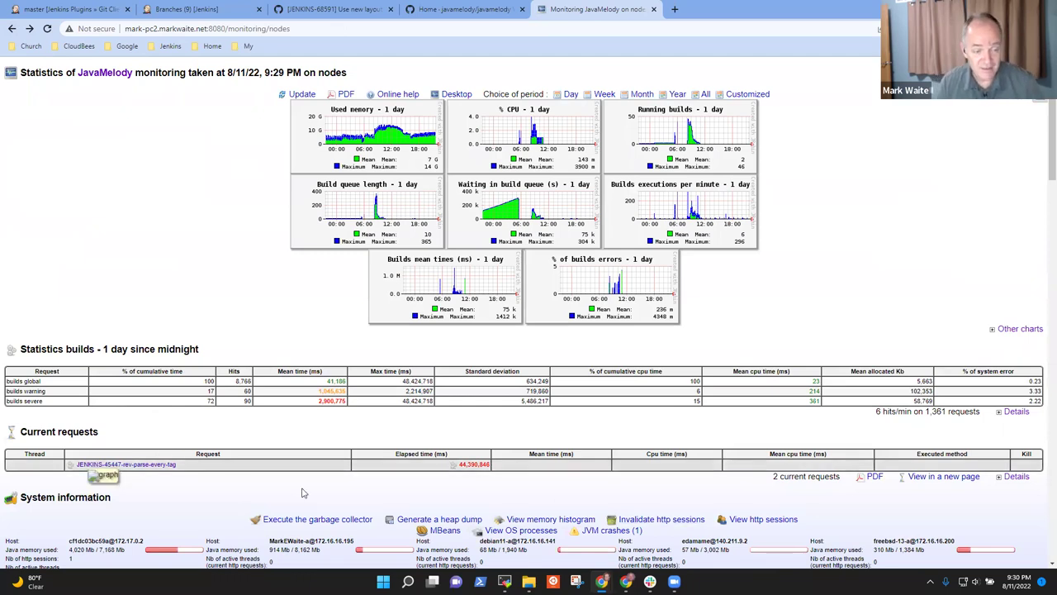
double_click(472, 464)
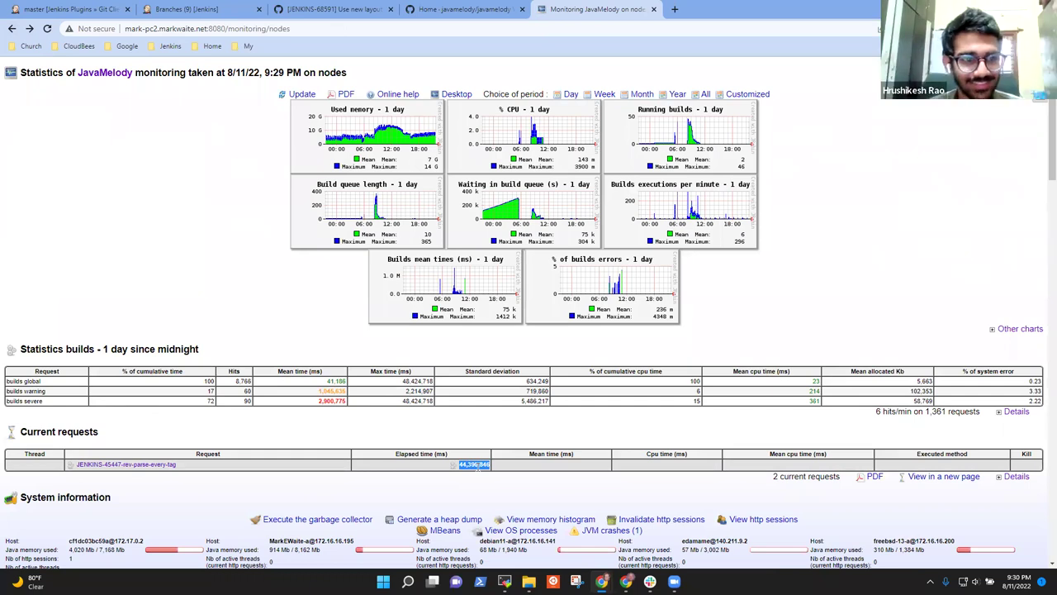
click(1013, 476)
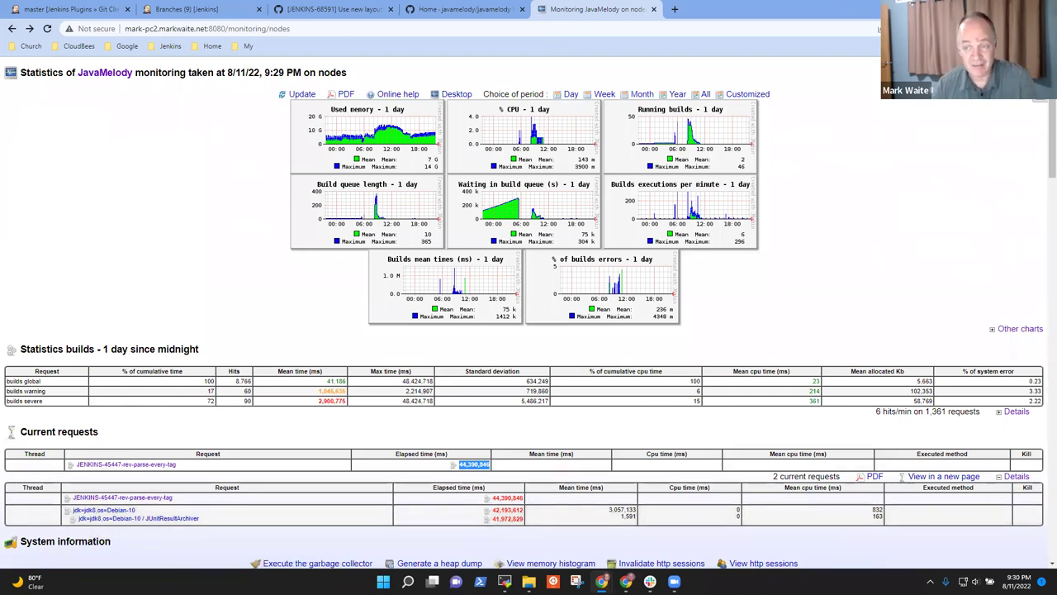
Step: View the agents report's Jenkins Info page and return to the Jenkins dashboard
mouse_move(1039, 100)
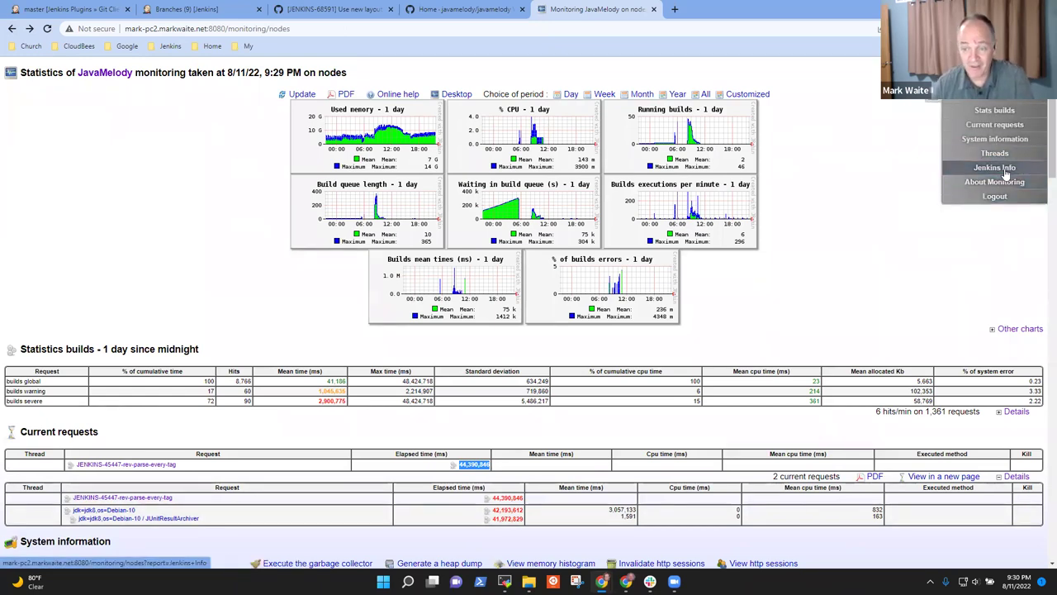
click(1000, 168)
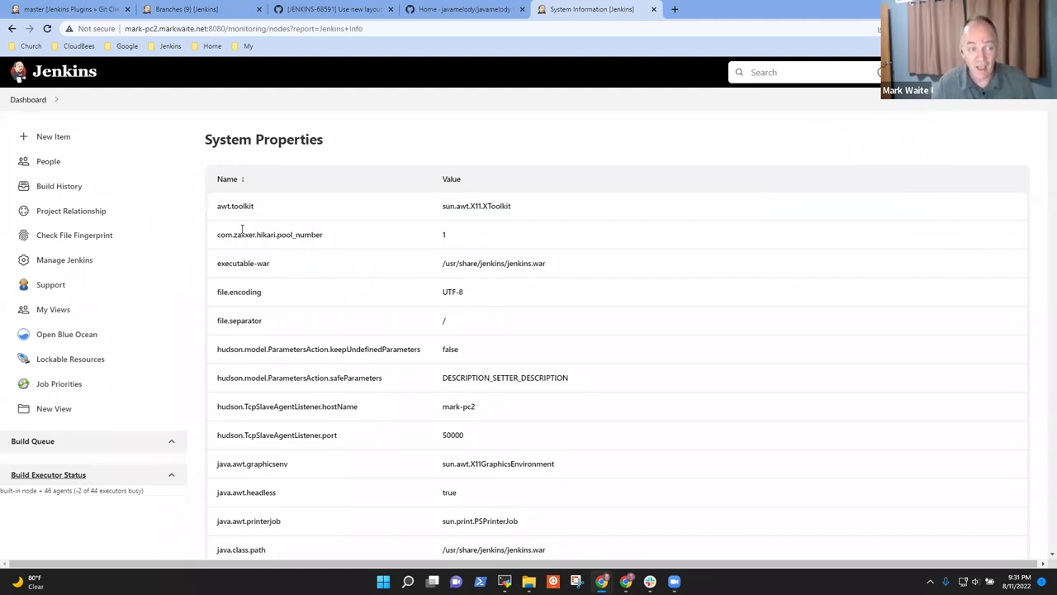
click(21, 99)
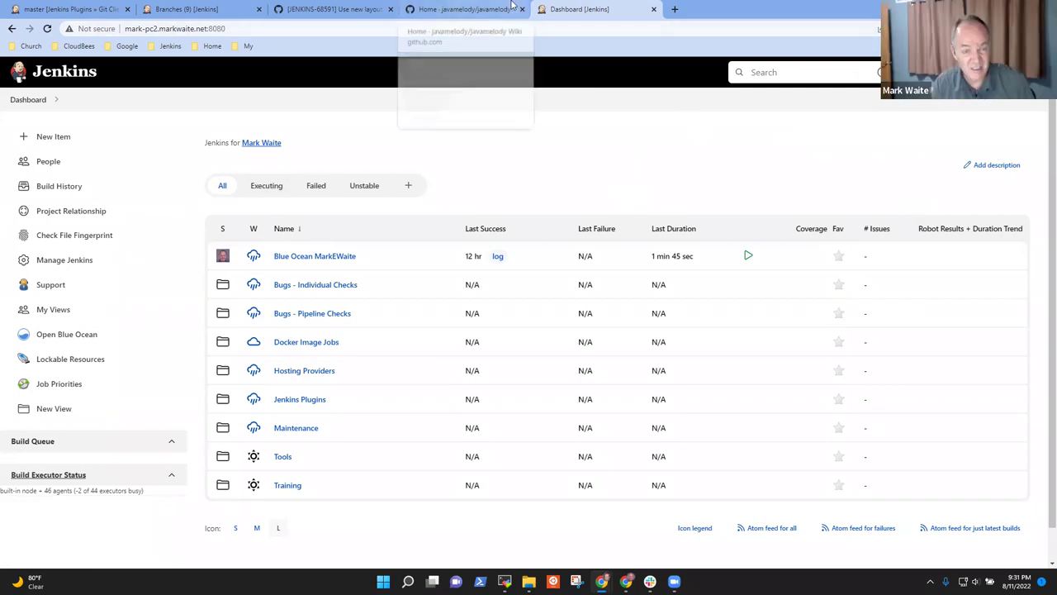
Step: Look over the open JavaMelody wiki, pull request #6591 and git-plugin build history pages, returning to the Jenkins dashboard
click(470, 15)
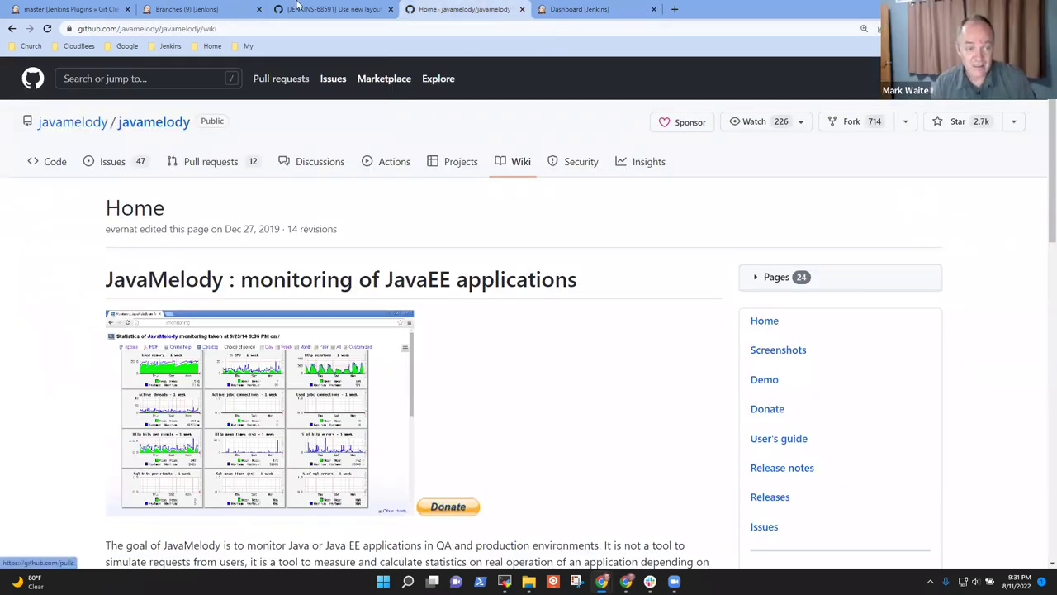
click(328, 10)
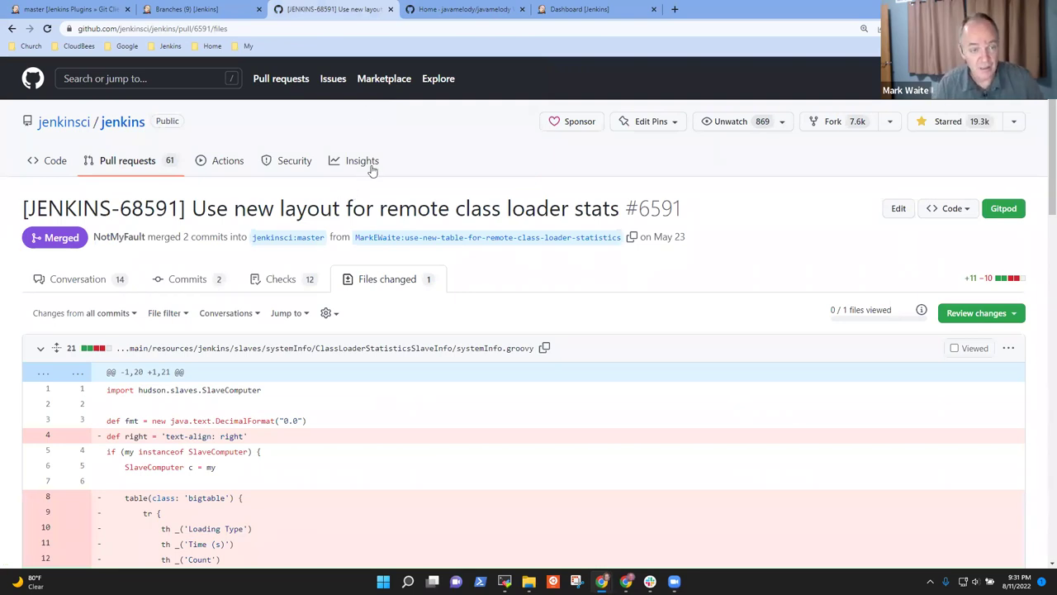
click(192, 10)
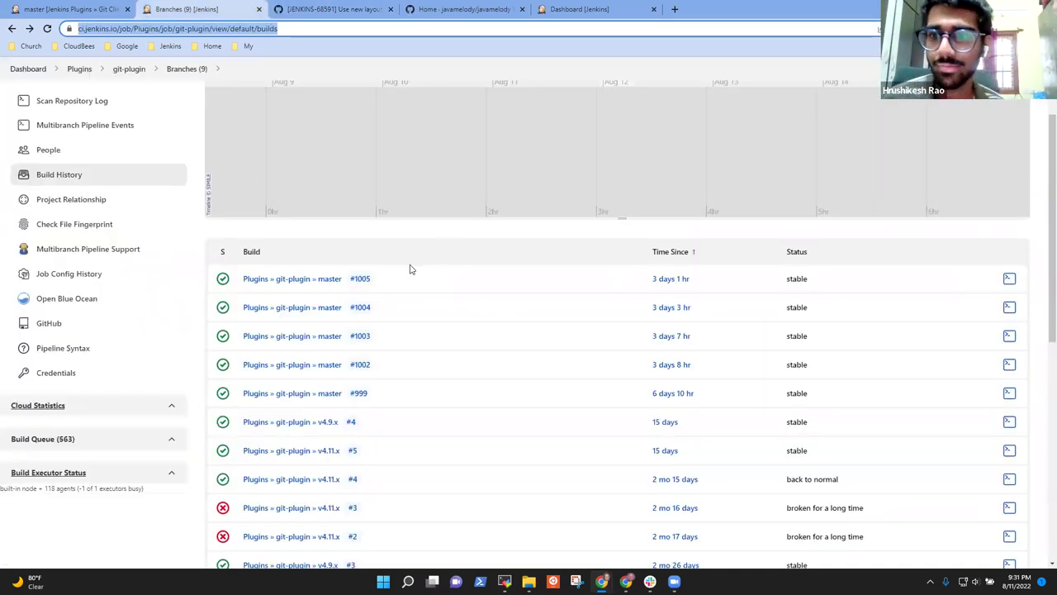
scroll(413, 272, up, 2)
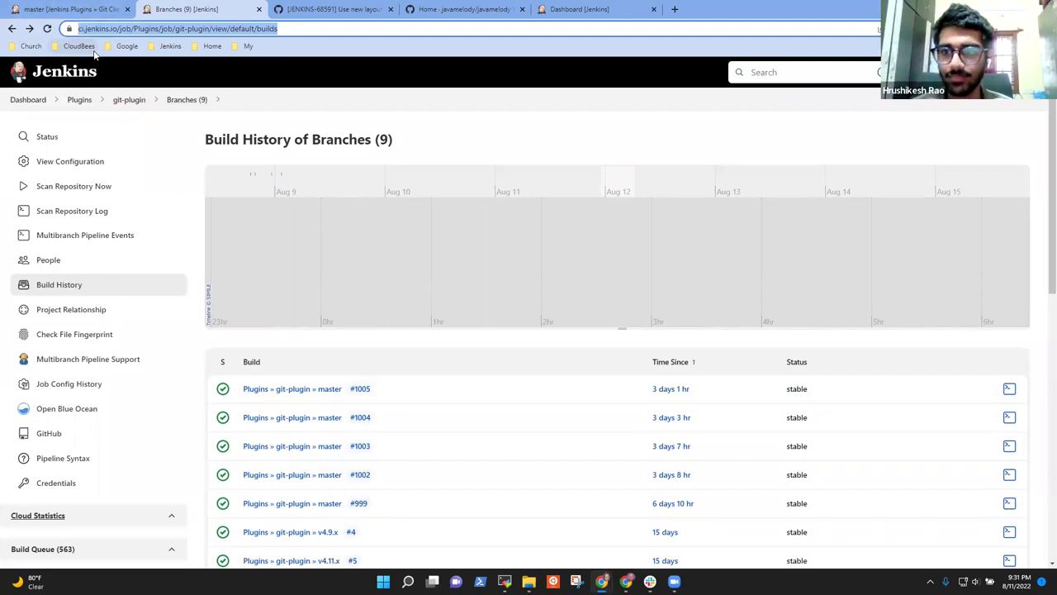
click(461, 9)
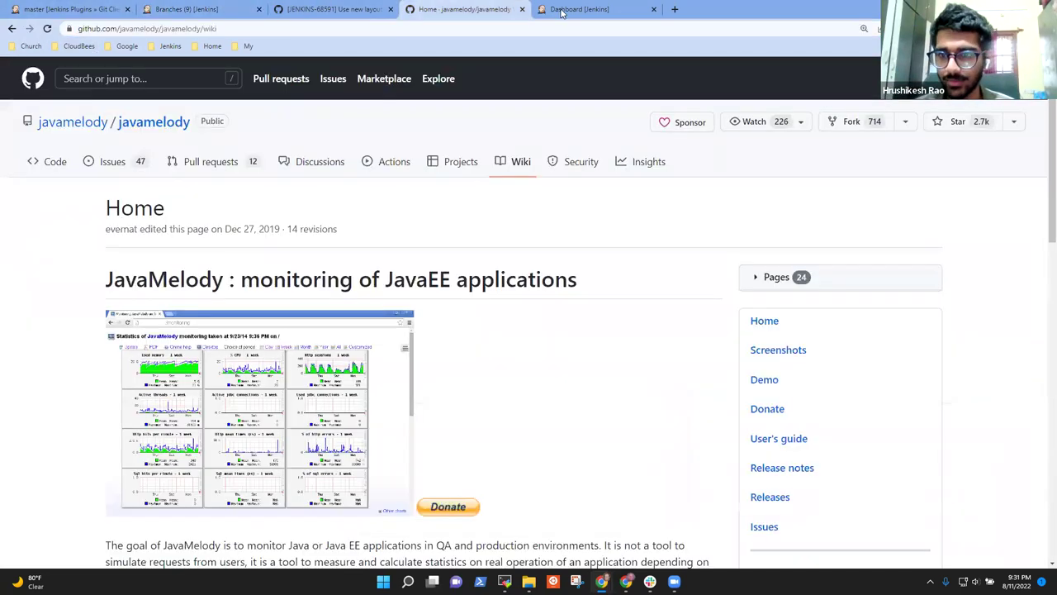
click(616, 12)
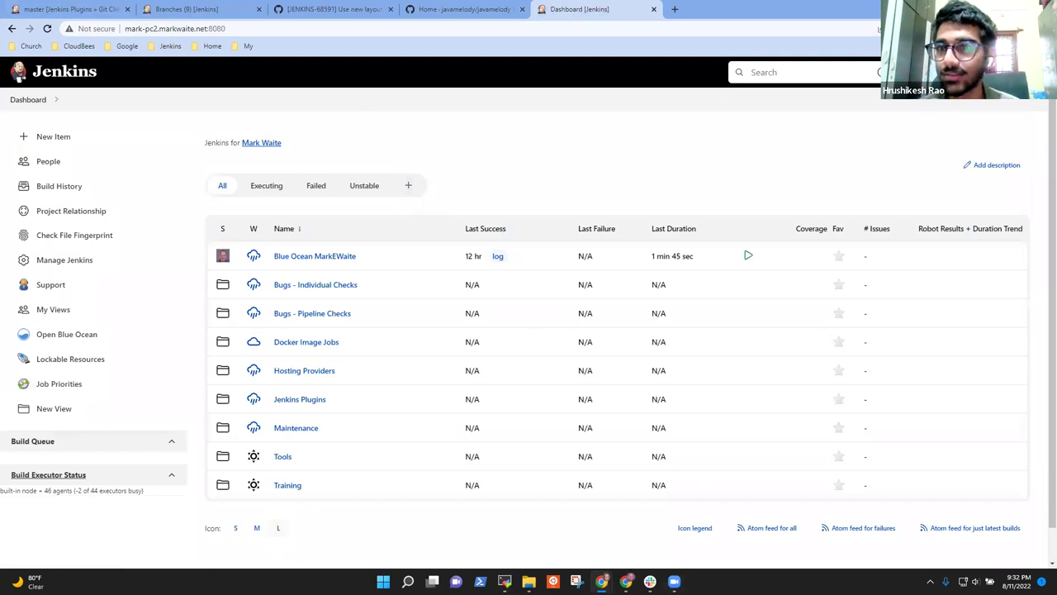
Step: Minimize the terminal and RRDtool Wikipedia windows and bring the browser window with the Jenkins dashboard back to the front
key(super+d)
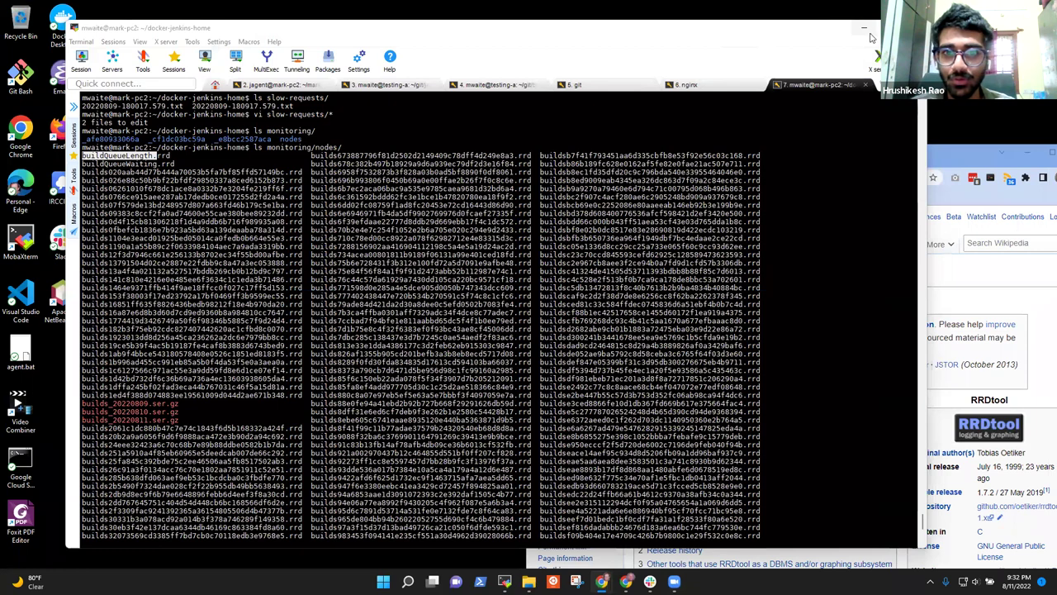
click(869, 32)
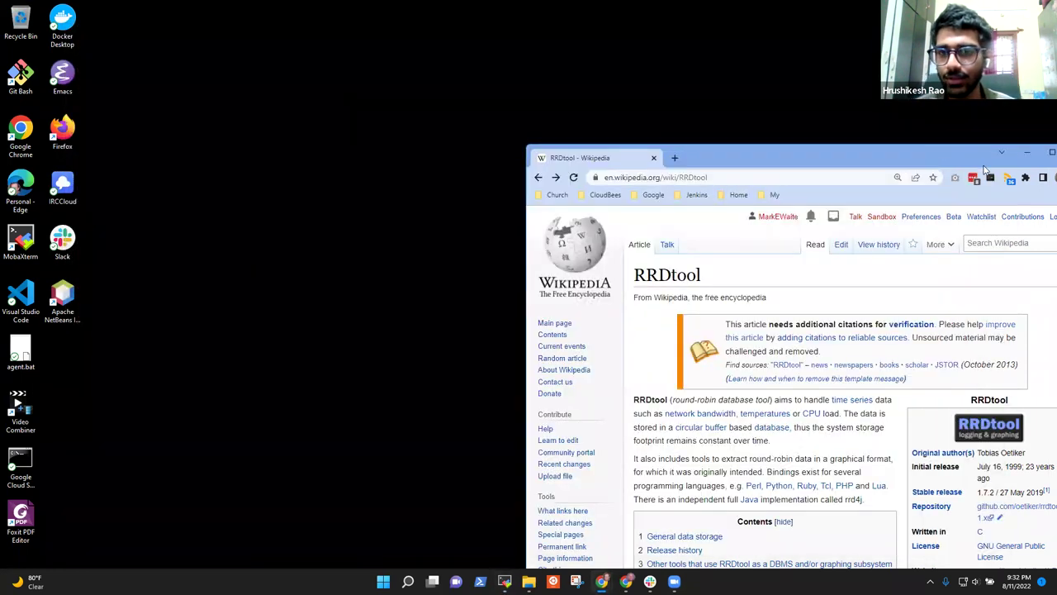
click(1027, 152)
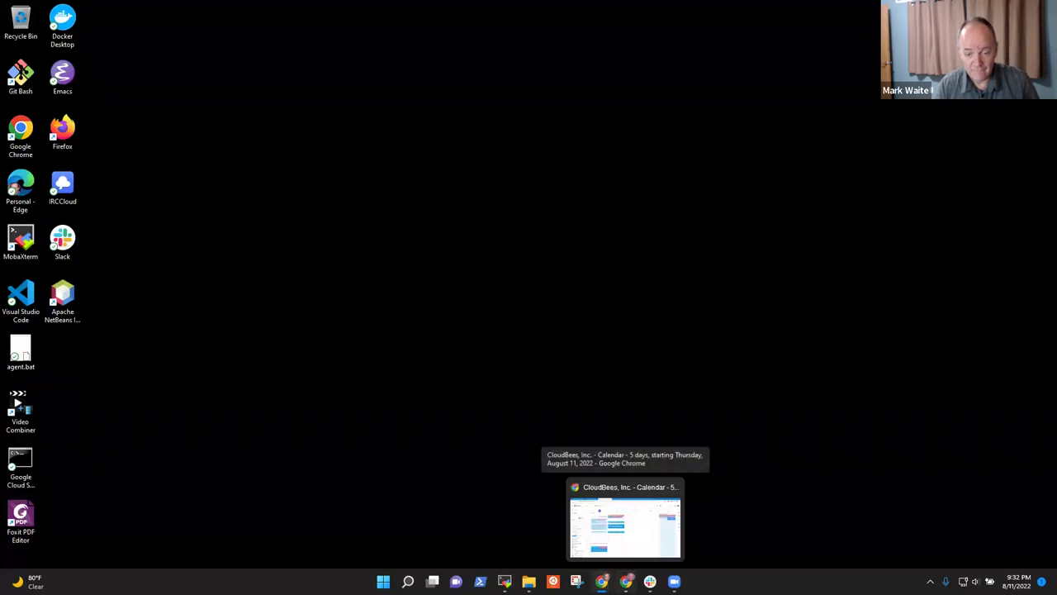
mouse_move(603, 581)
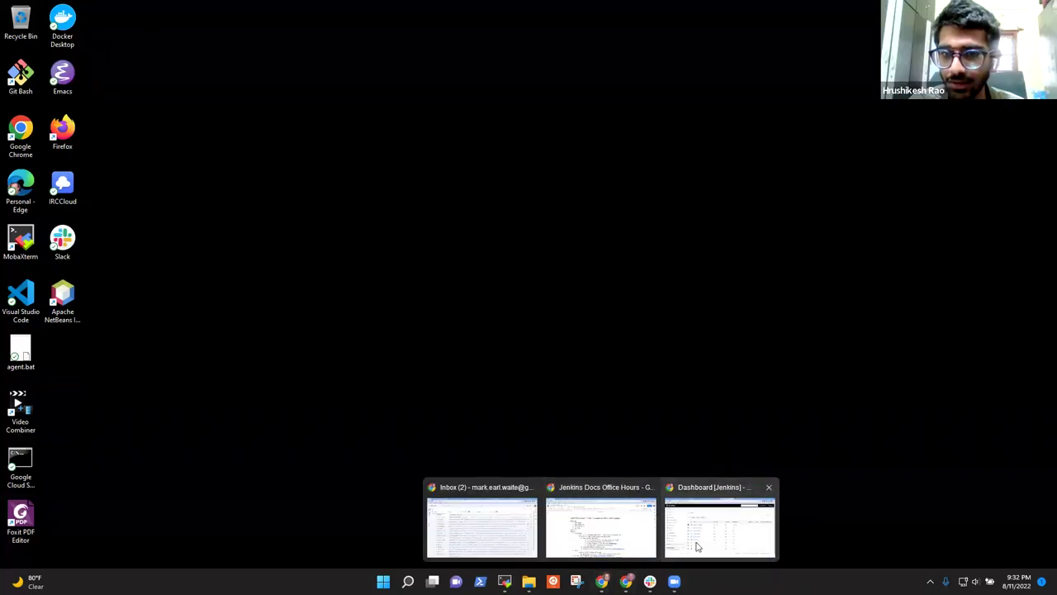
click(718, 522)
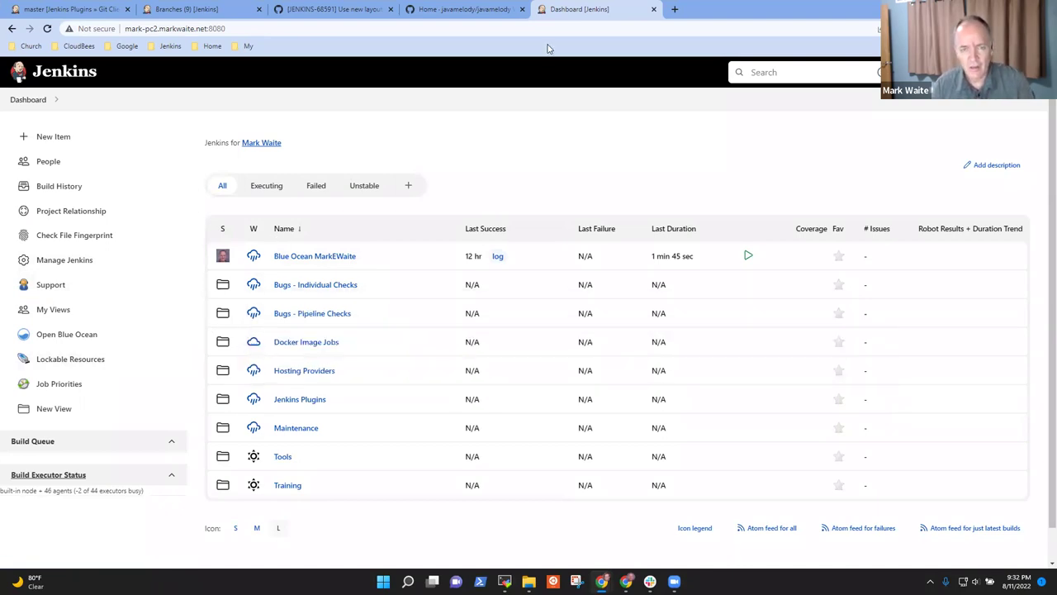
Step: Open weekly.ci.jenkins.io in a new tab and look through its Design Library home page
click(673, 10)
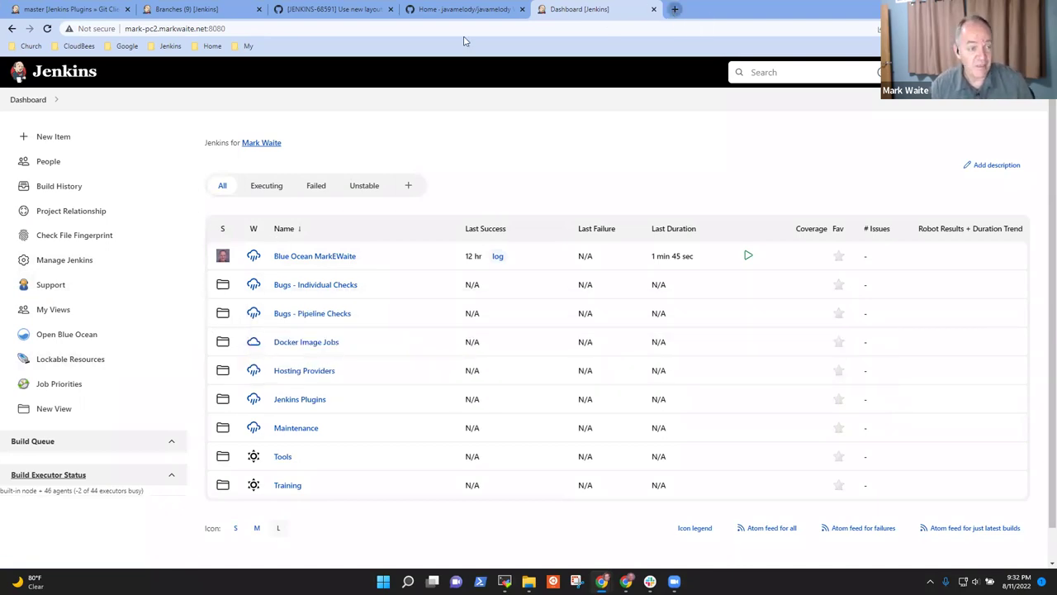
text(weekly.ci.jenkins.io)
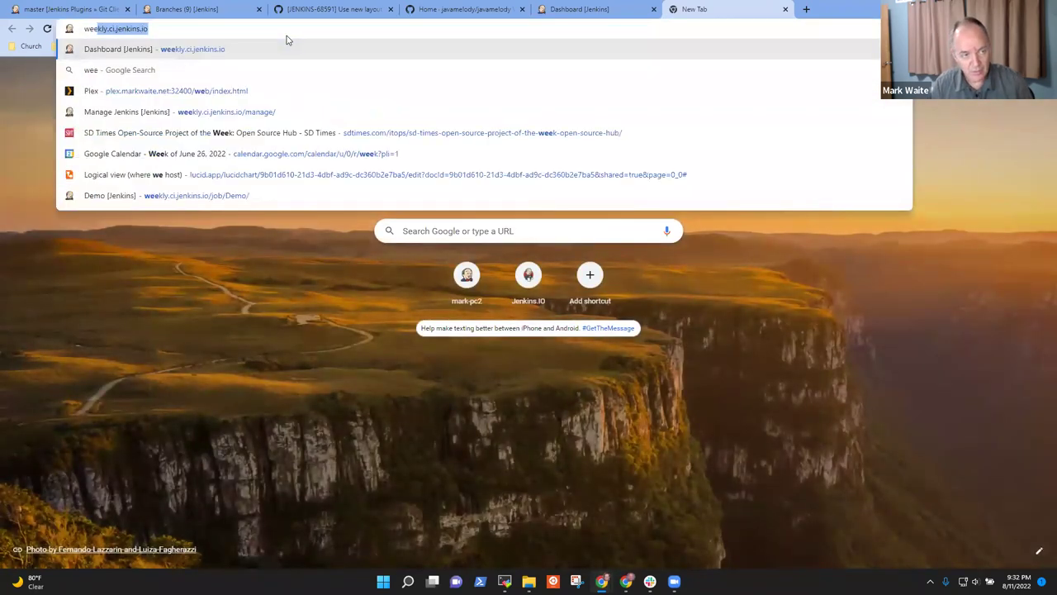
key(Return)
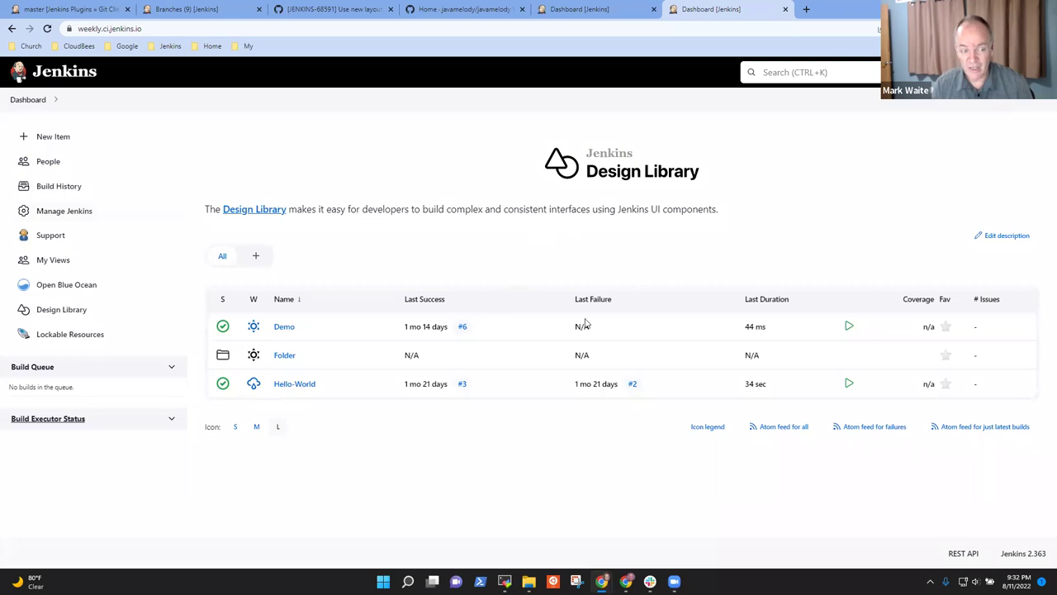
click(61, 311)
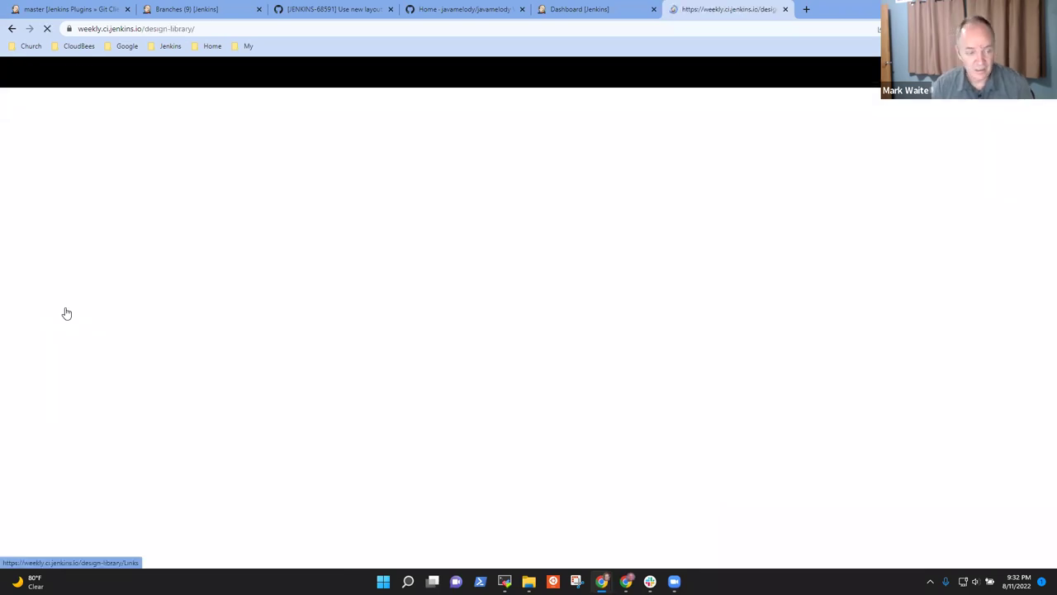
scroll(190, 307, down, 6)
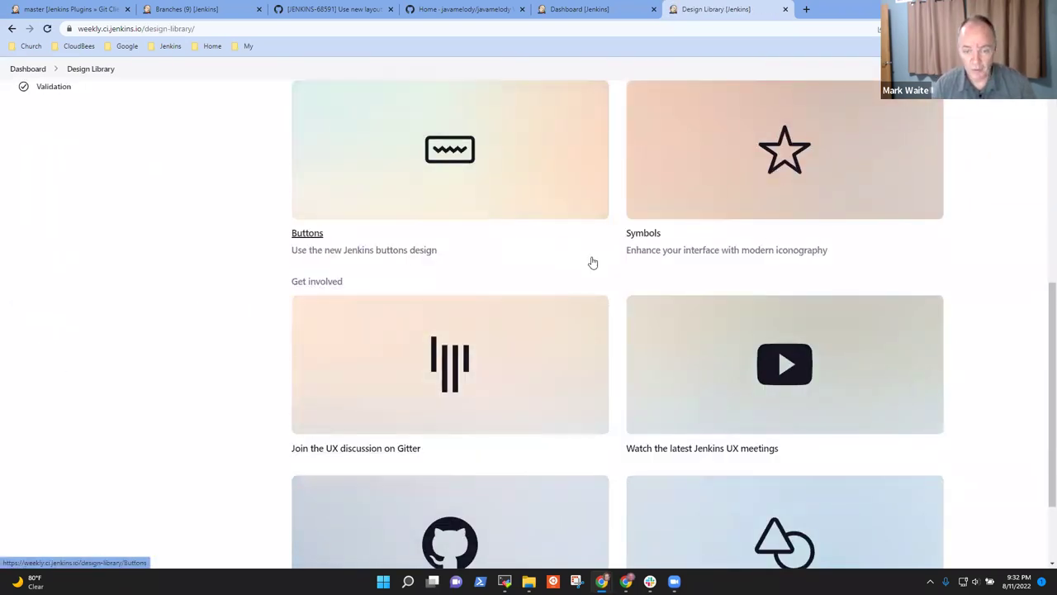
scroll(622, 281, up, 3)
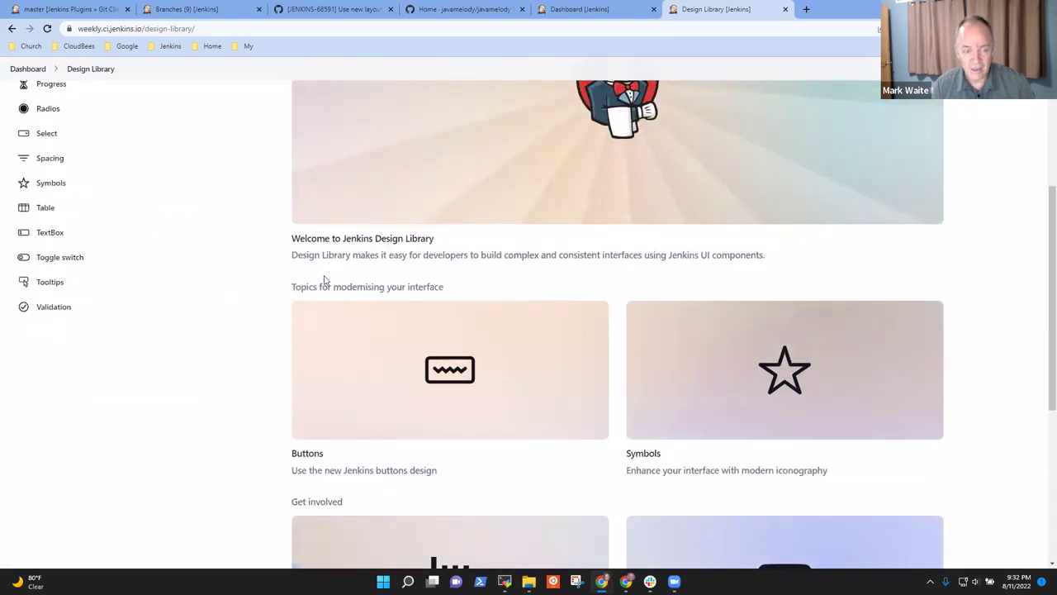
scroll(413, 279, down, 4)
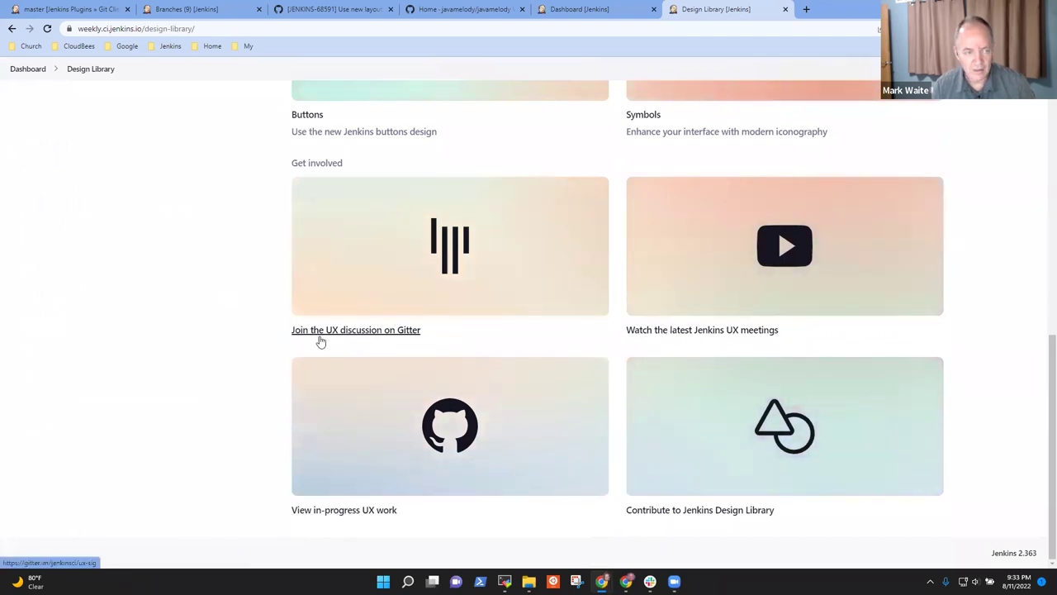
scroll(319, 340, up, 7)
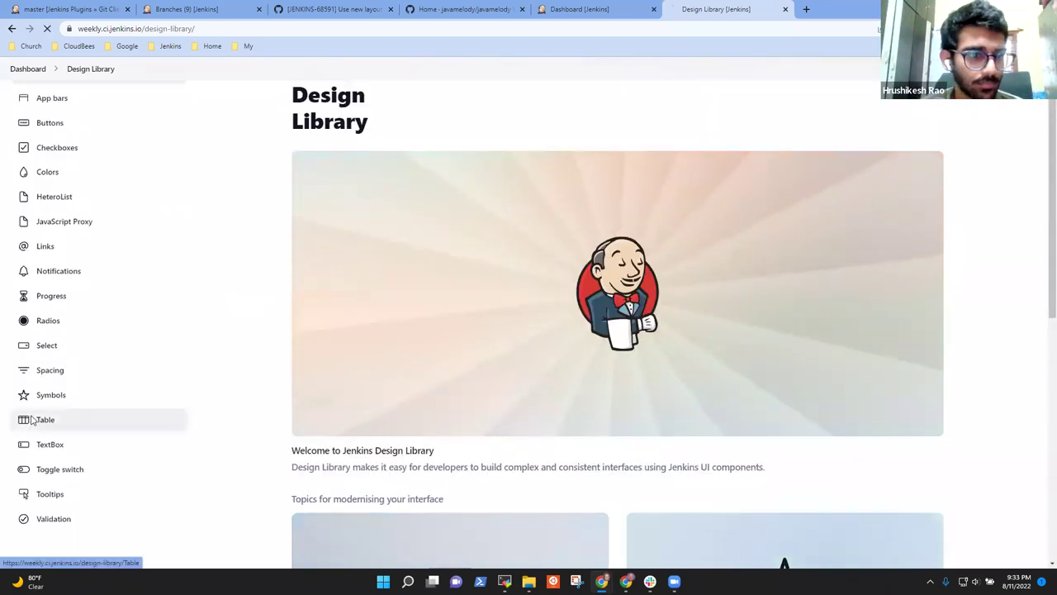
Step: Examine the Design Library's Table example and its HTML code, and switch back to the Jenkins dashboard
click(48, 420)
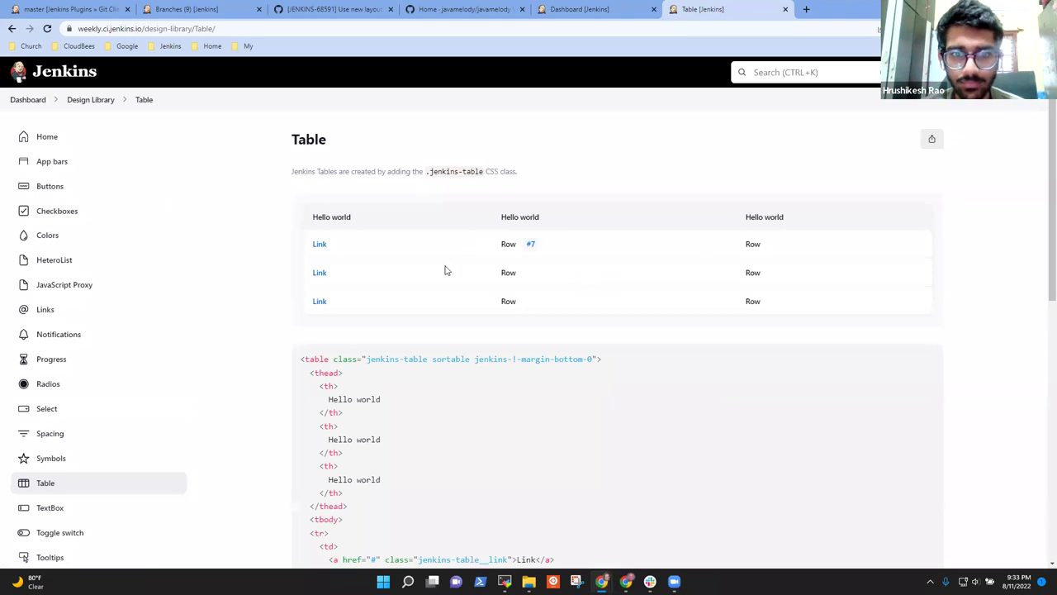
scroll(528, 323, down, 10)
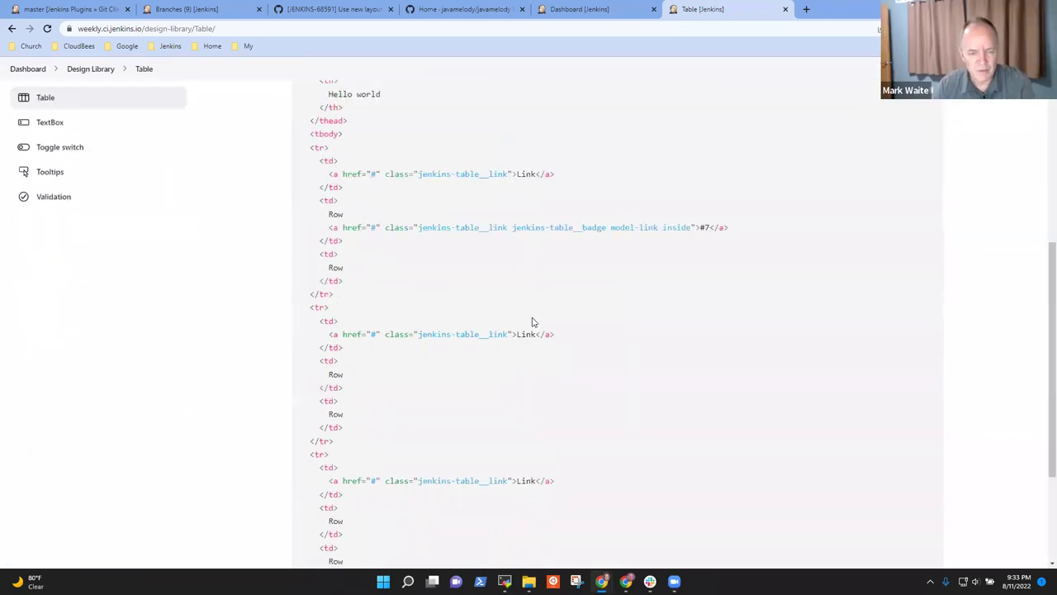
scroll(532, 334, up, 15)
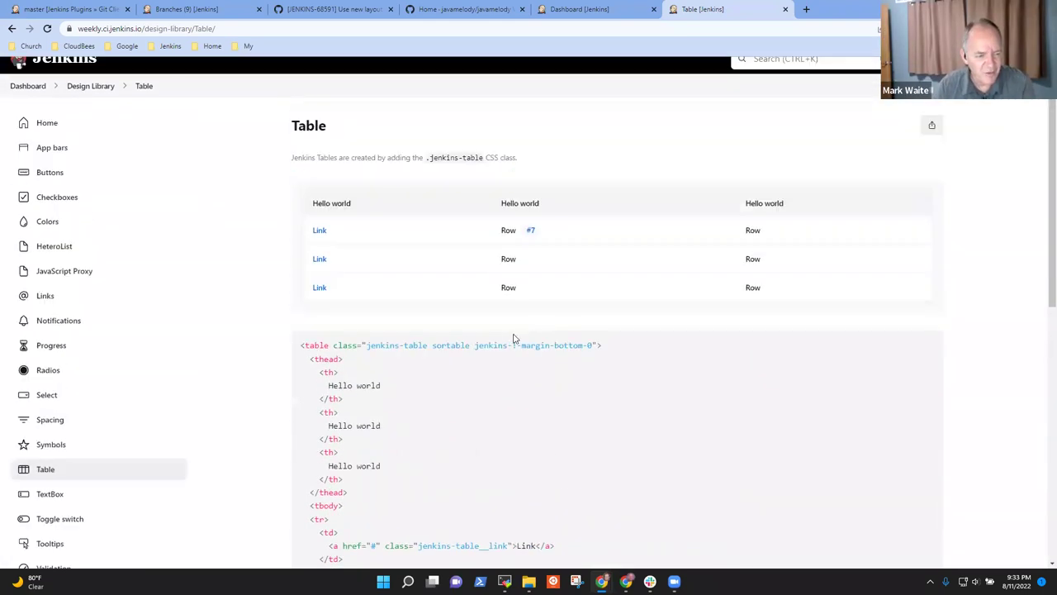
scroll(516, 335, down, 4)
scroll(248, 285, up, 1)
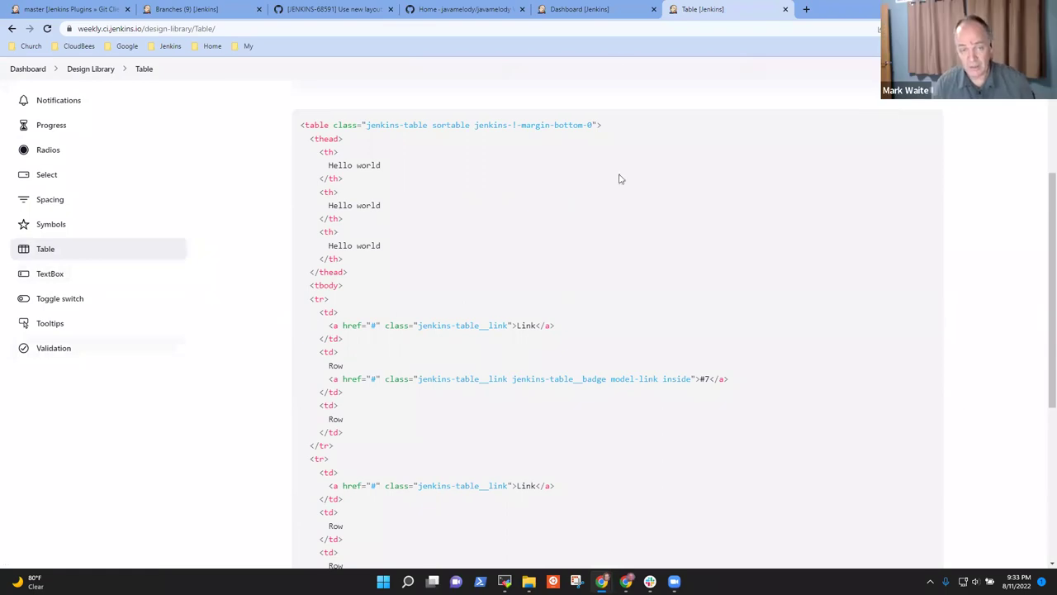
click(621, 10)
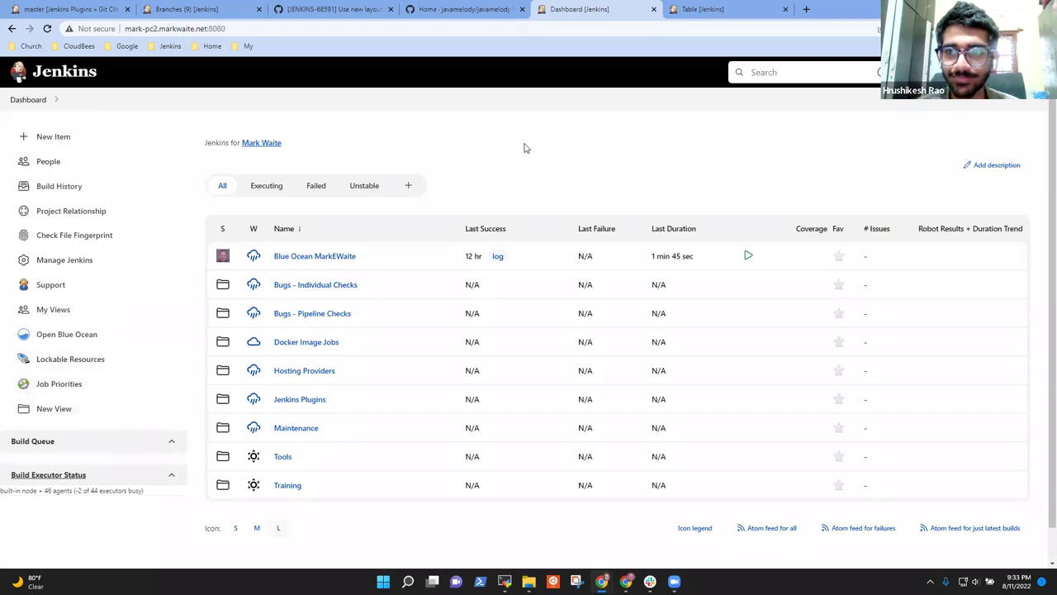
Step: Search Google for "Jelly paGINATION in Jenkins" in a new tab
click(806, 9)
text(pagionma)
key(ctrl+BackSpace)
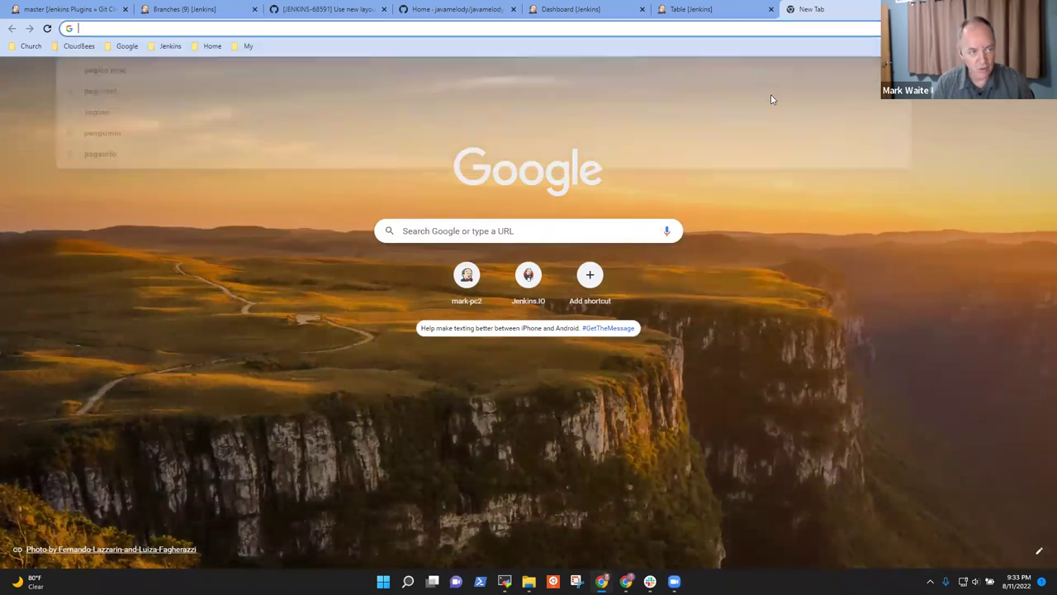
text(Jelly)
key(ctrl+BackSpace)
text(Jelly paGINATION )
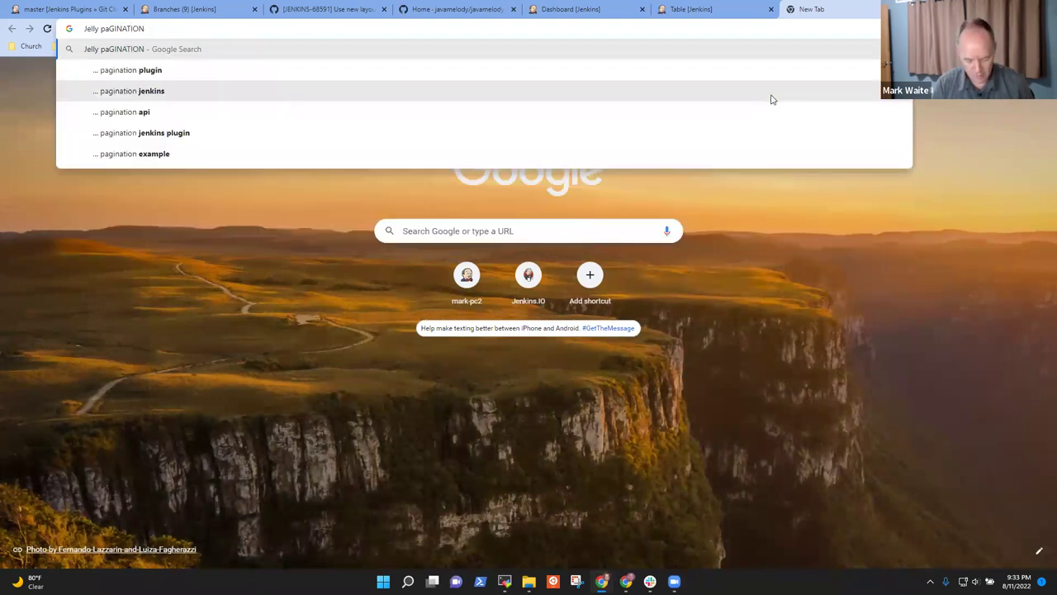
text(in Jenkins)
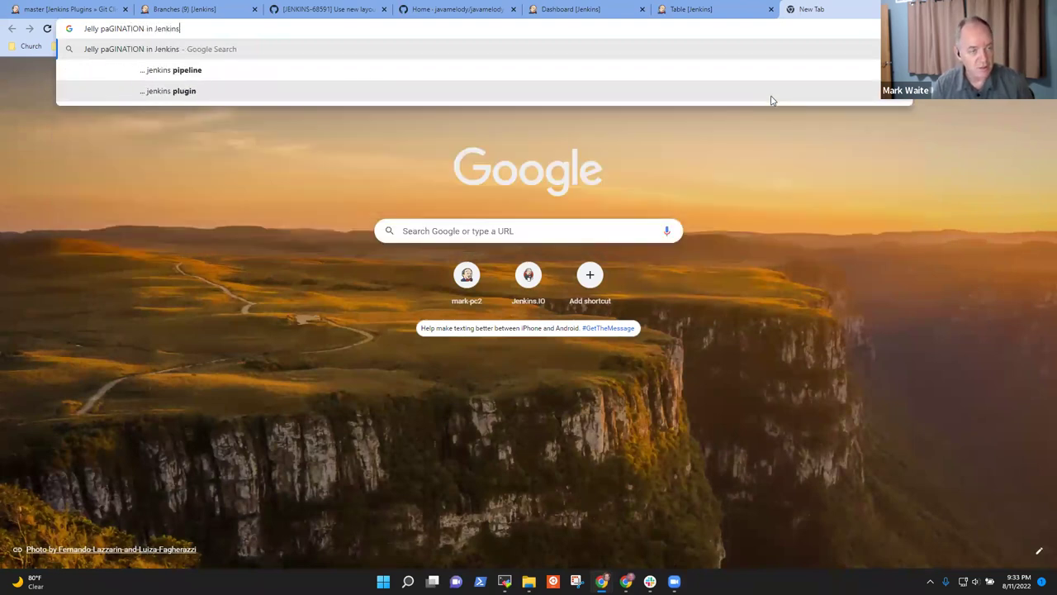
key(Return)
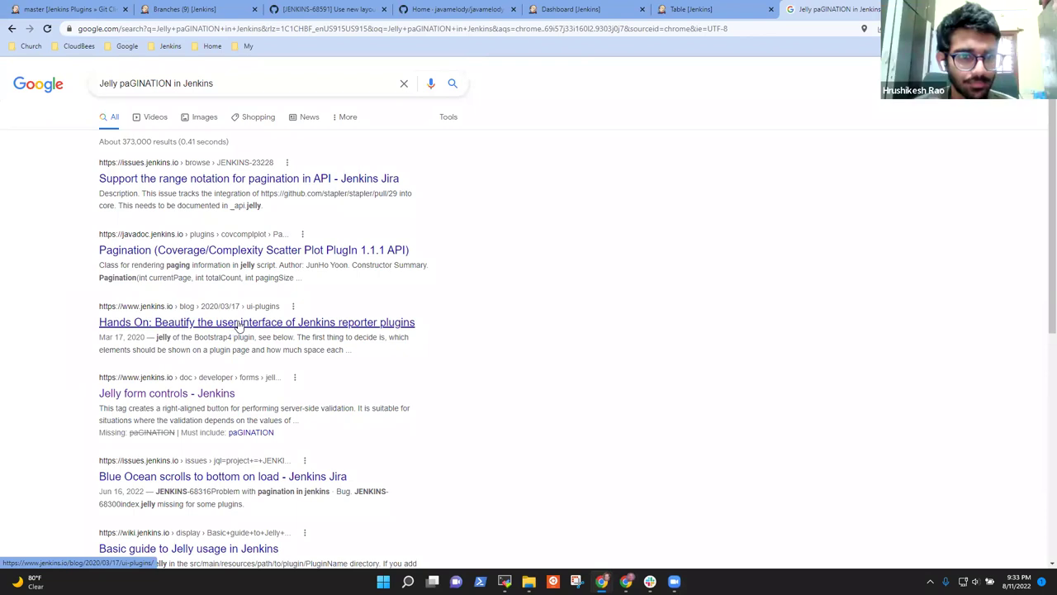
Step: Open the Jelly form controls page from the search results, search it for "pagination" and clear the search term
click(168, 394)
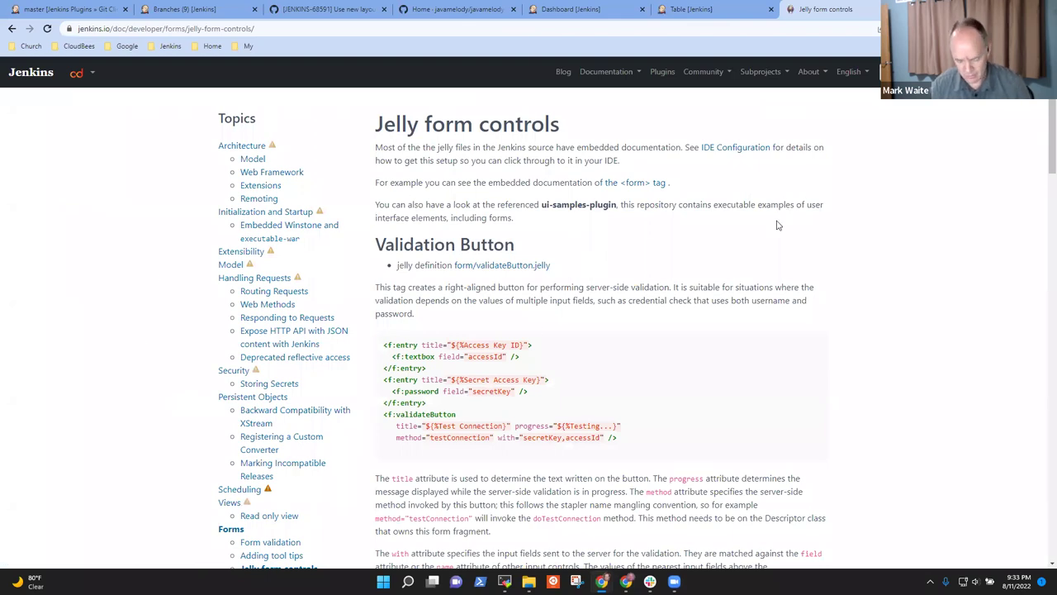
key(ctrl+f)
text(pagination)
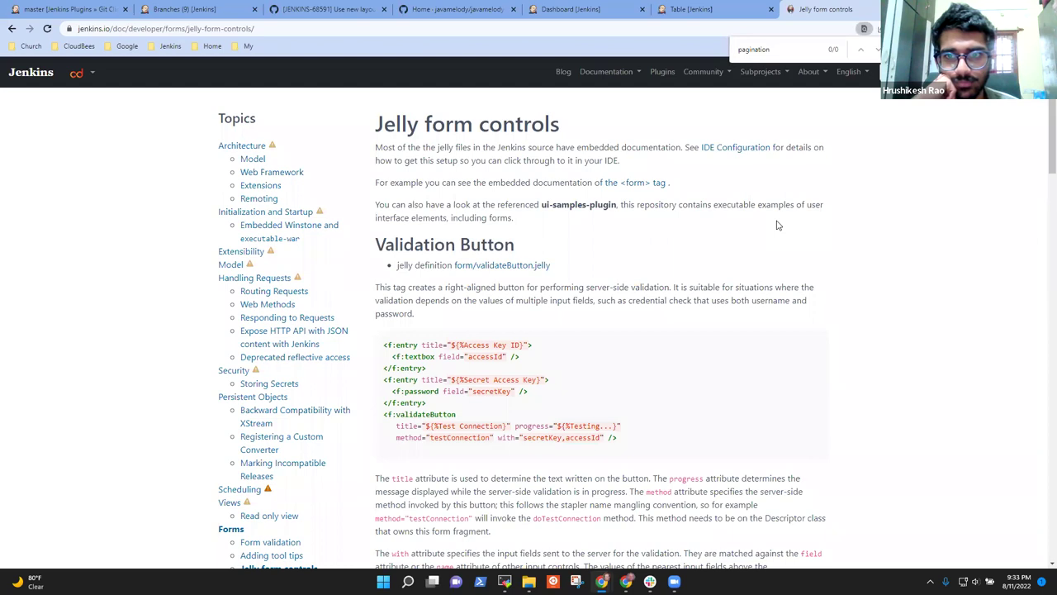
key(ctrl+a)
key(BackSpace)
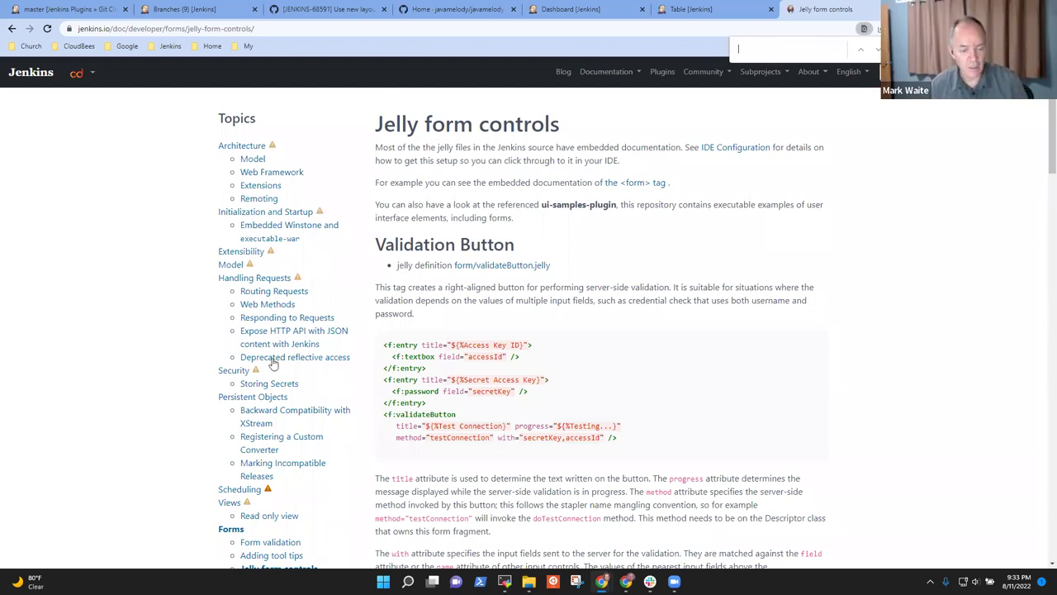
Step: Switch to the terminal, try to enter ~/hub/*/stapler, then change to ~/hub/core/ and list its contents
key(alt+Tab)
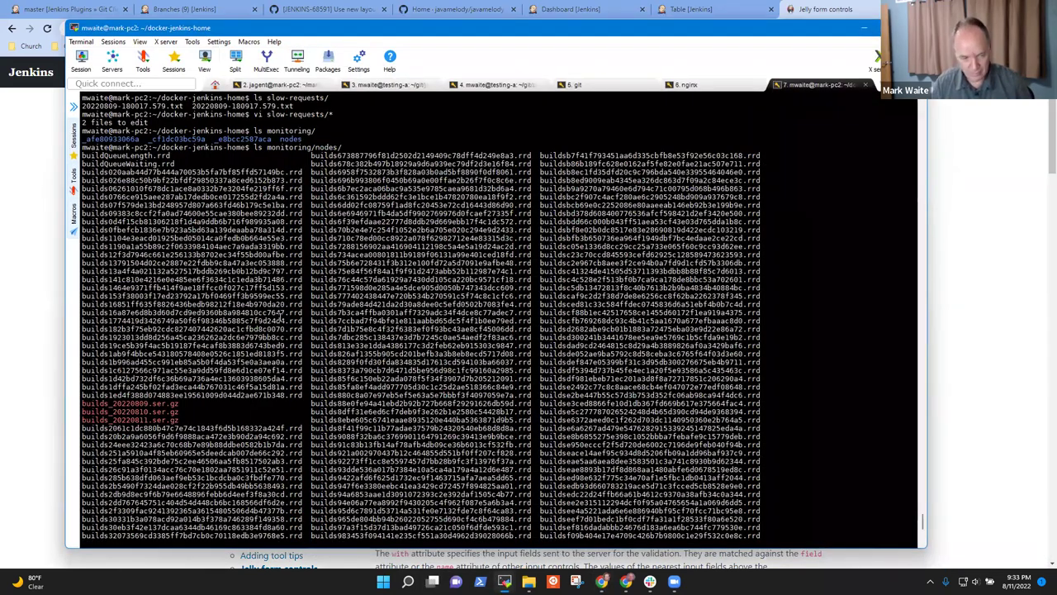
text(qc)
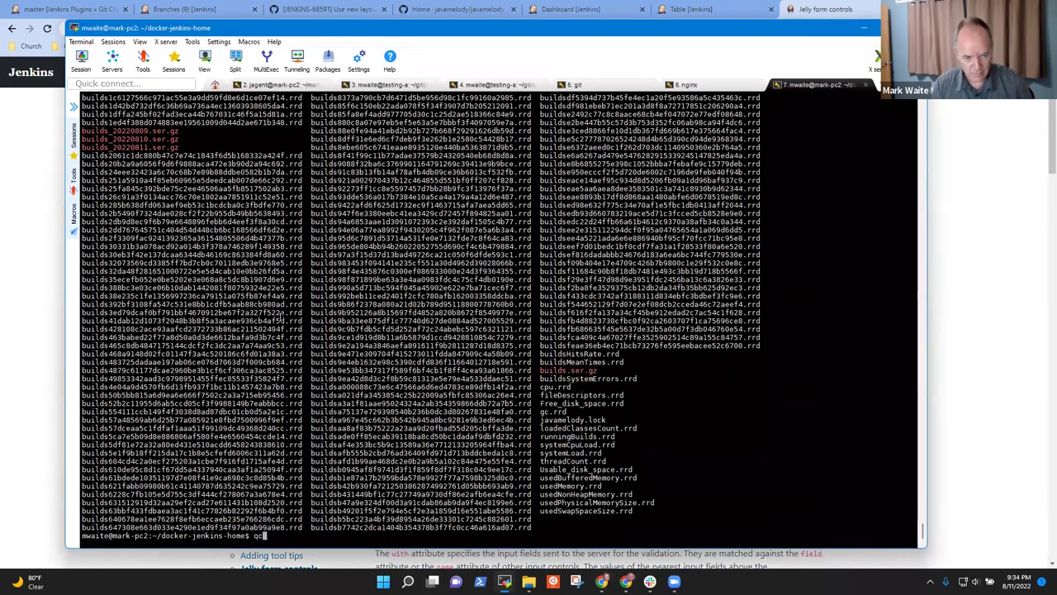
text( ~/hu)
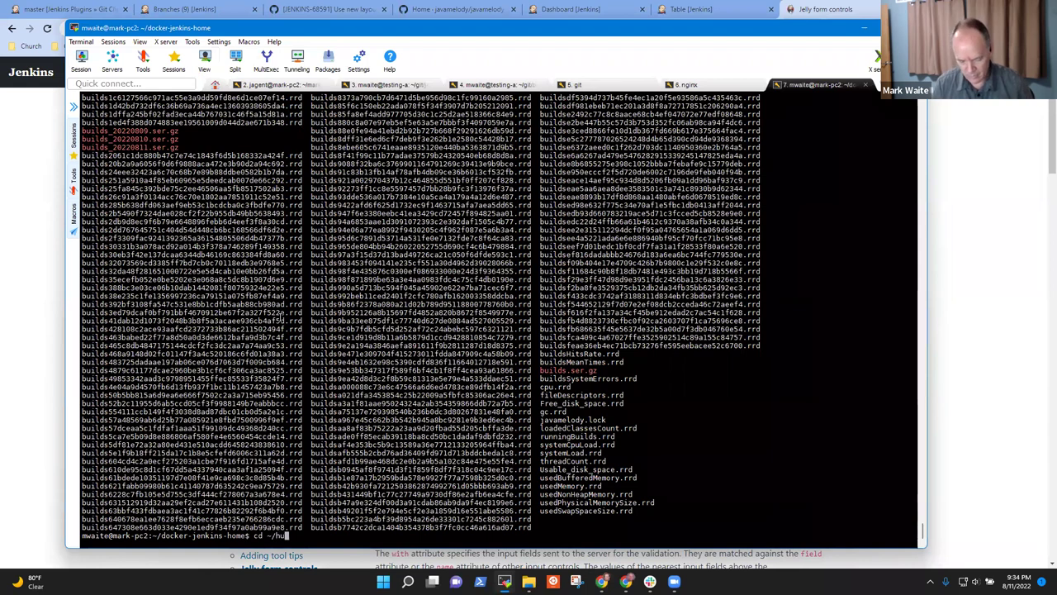
text(b/*/stapler)
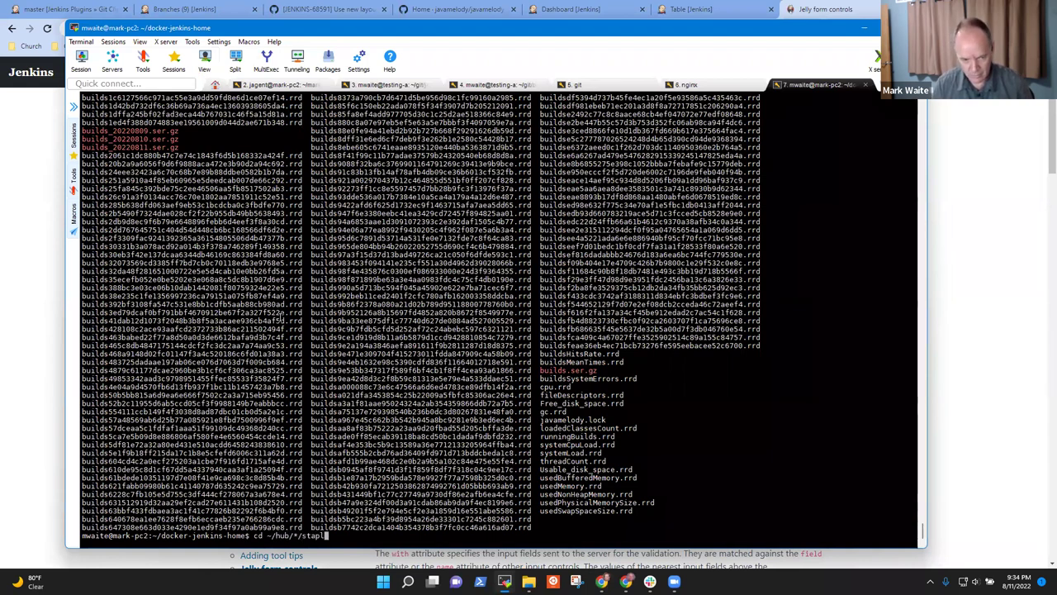
key(Return)
text(cd ~/hub/core/)
key(Return)
text(ls)
key(Return)
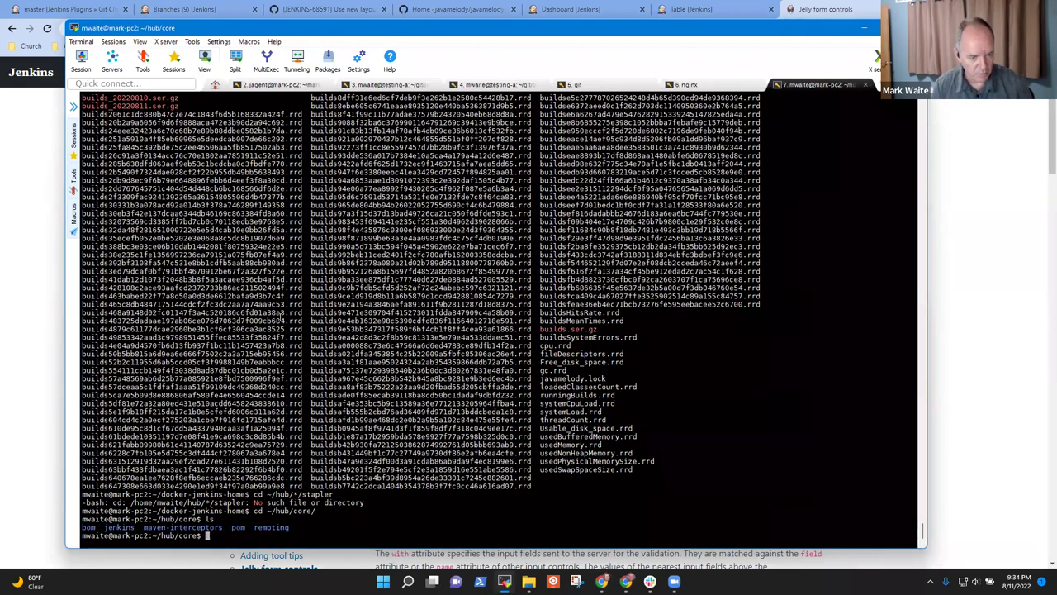
Step: Switch back to the browser and open the GitHub repository jenkinsci/stapler in a new tab by way of the Jenkins core repository
click(33, 344)
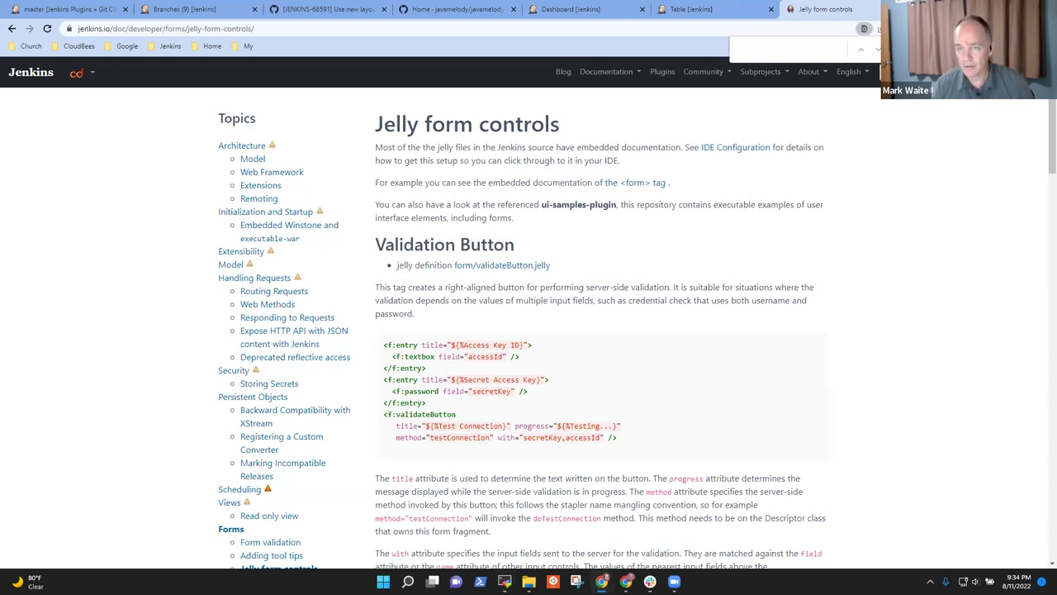
key(ctrl+t)
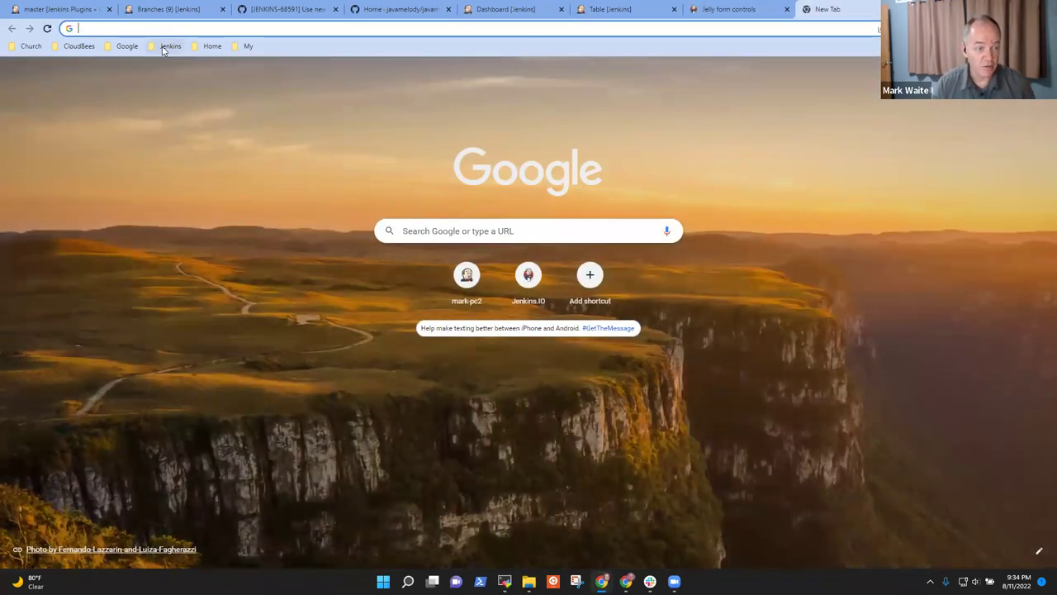
click(166, 46)
mouse_move(185, 142)
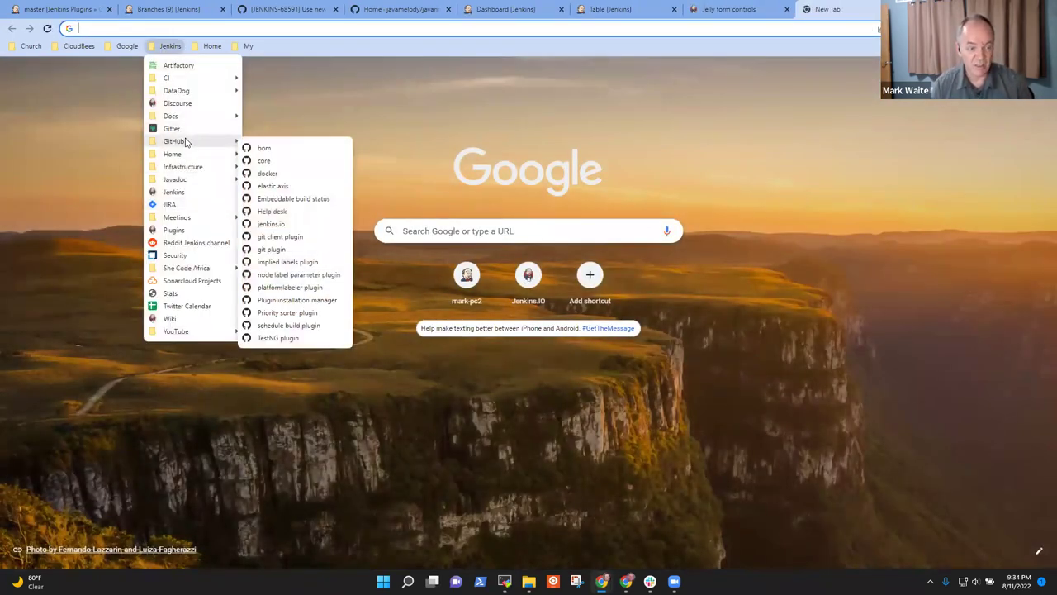
click(275, 160)
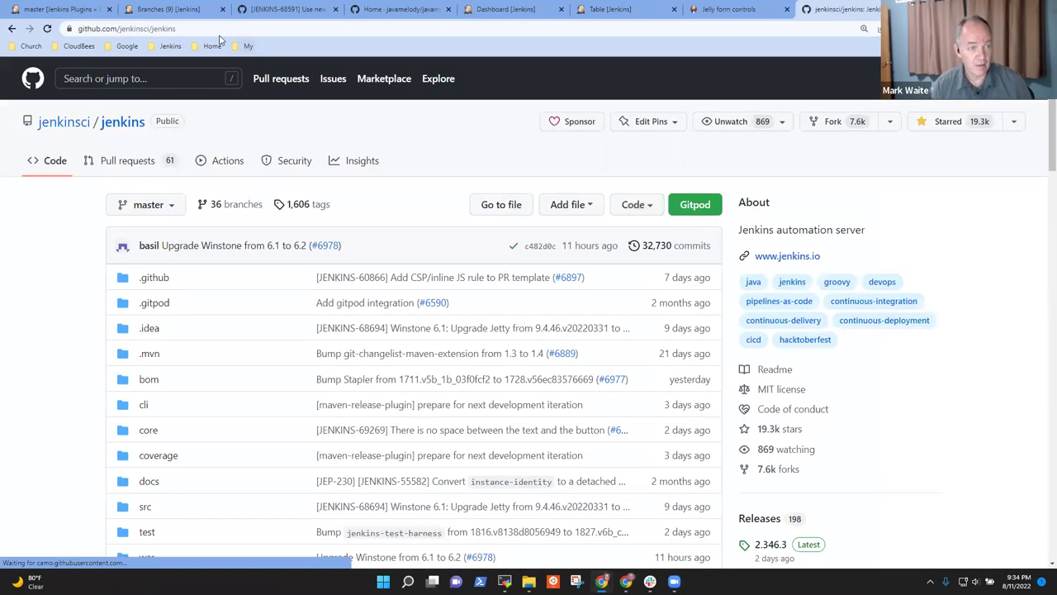
click(222, 29)
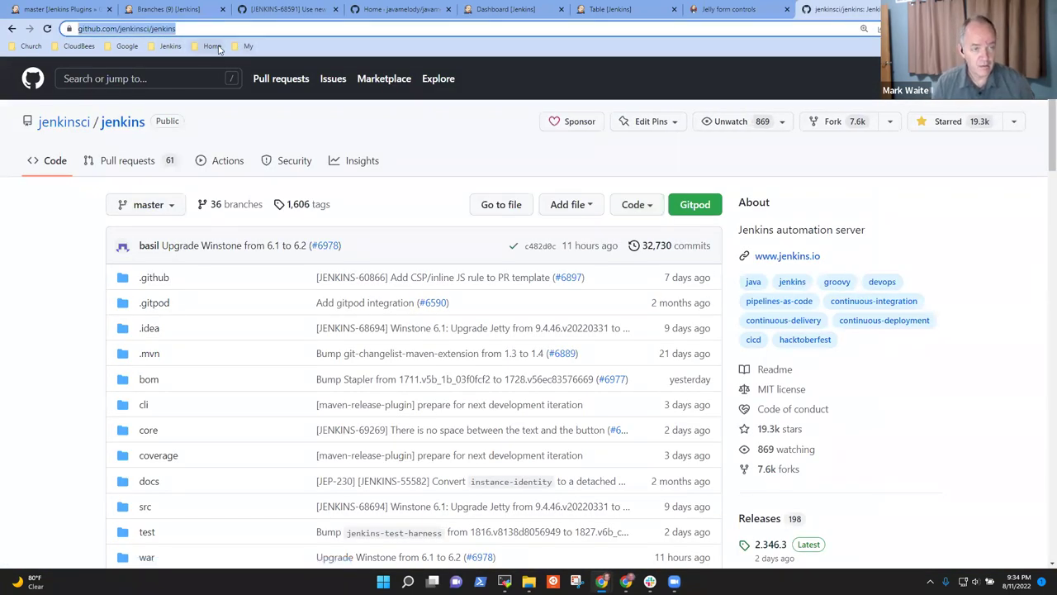
key(End)
key(ctrl+shift+Left)
text(stapler)
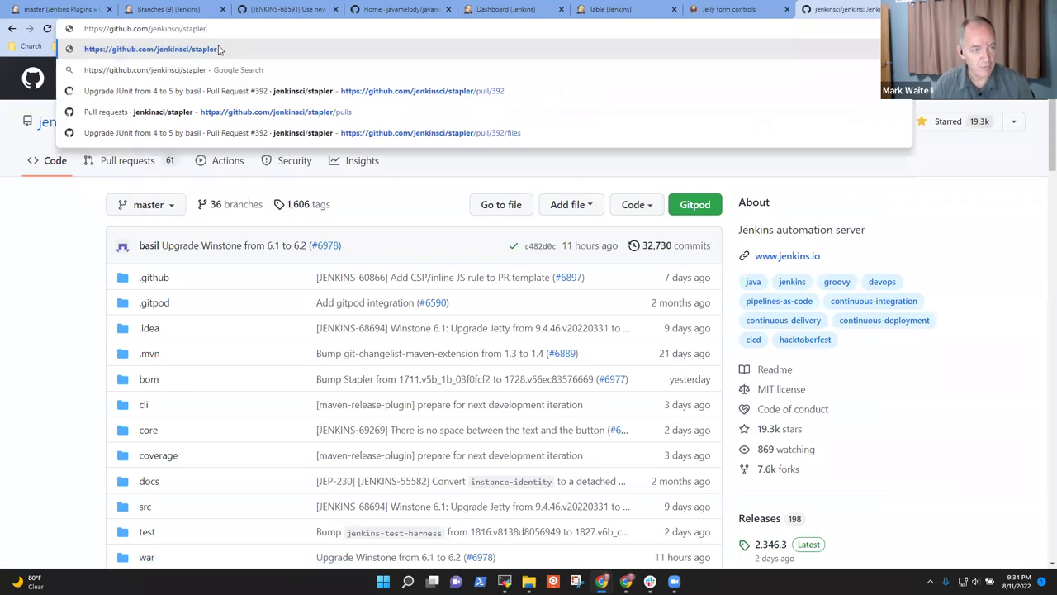
key(Return)
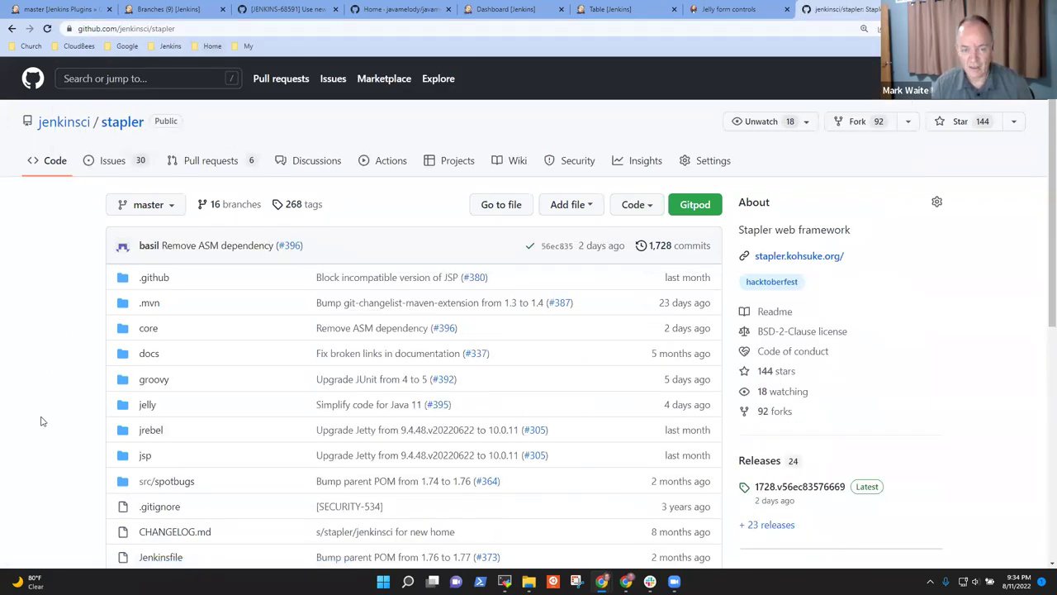
Step: Copy the HTTPS clone URL of the stapler repository
click(647, 207)
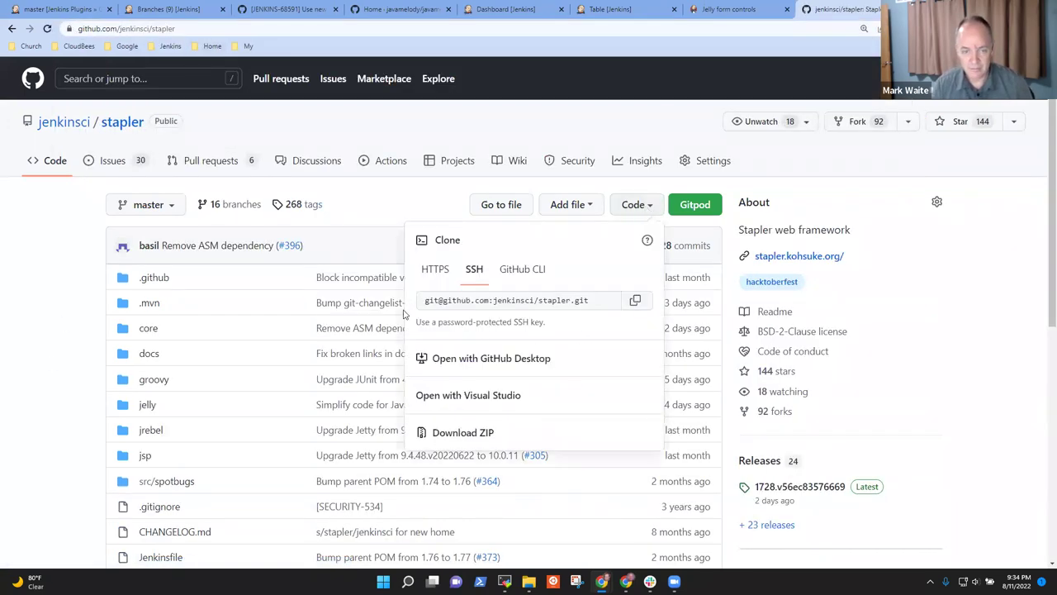
click(433, 270)
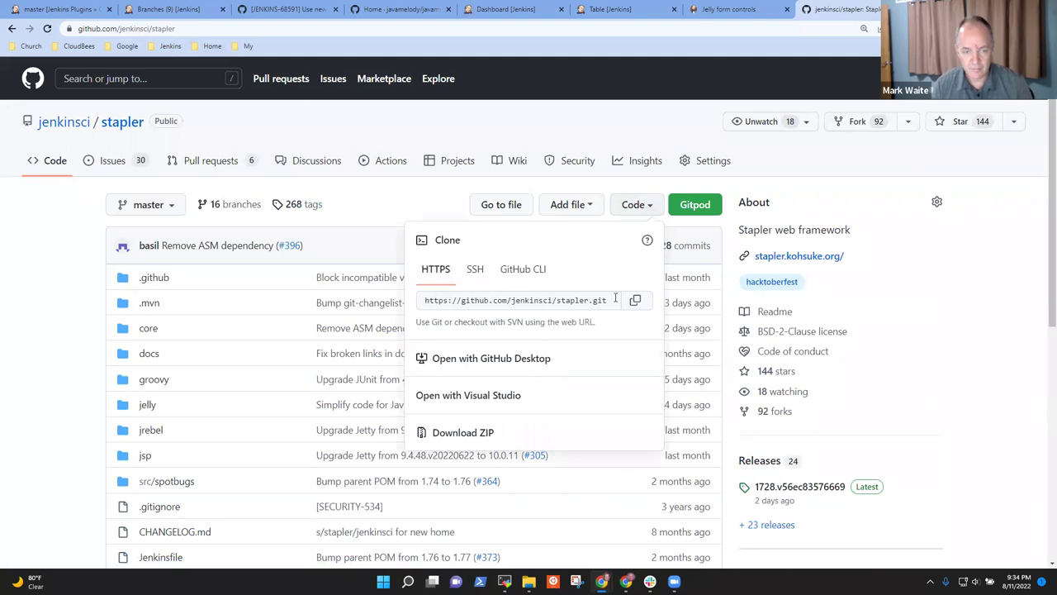
click(635, 301)
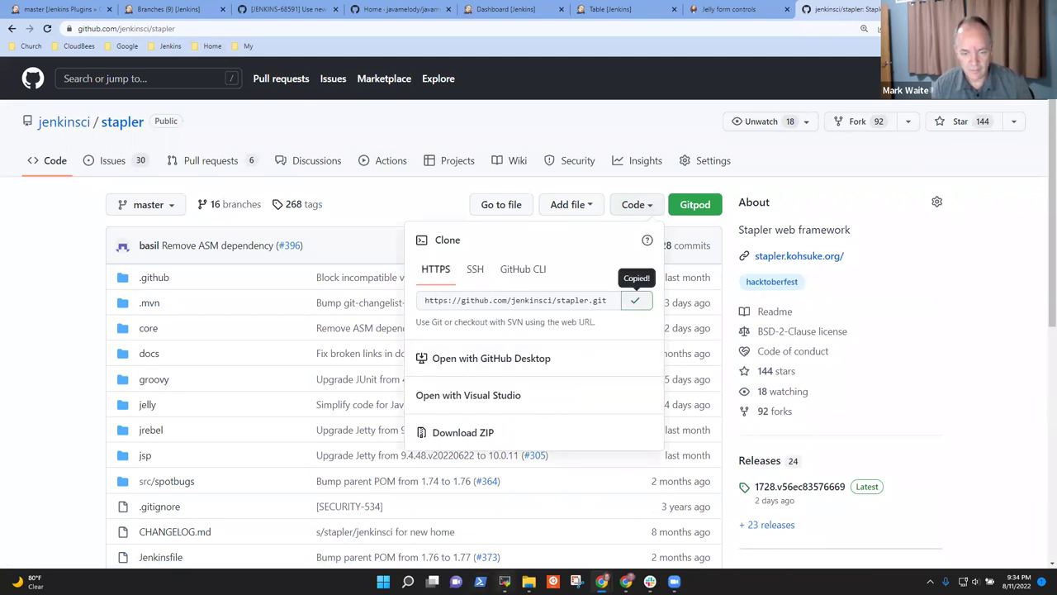
key(alt+Tab)
text(gti clo)
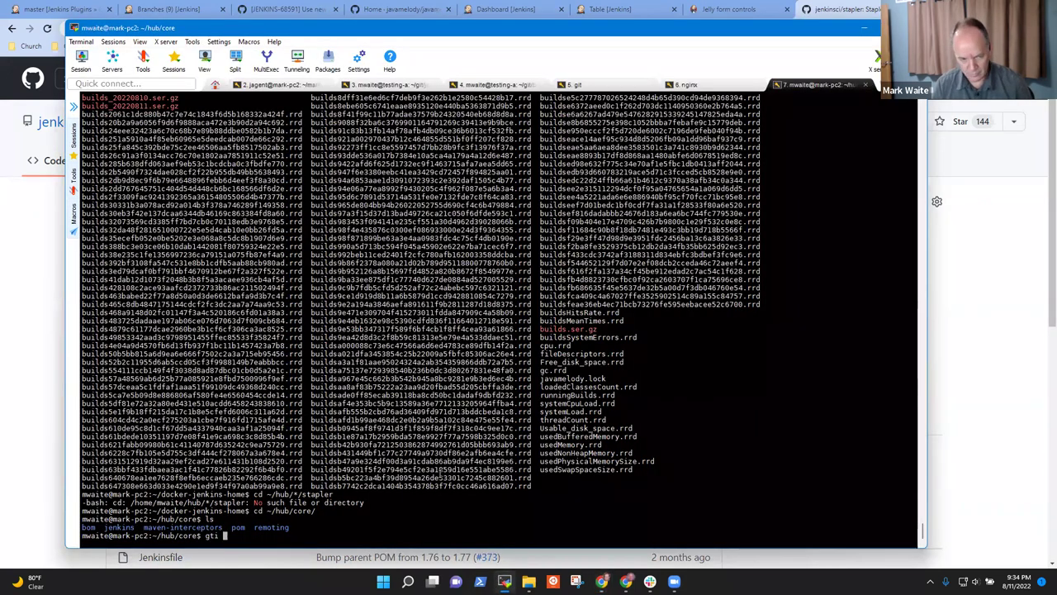
key(BackSpace)
key(BackSpace)
key(BackSpace)
key(BackSpace)
key(BackSpace)
key(BackSpace)
text(it clone)
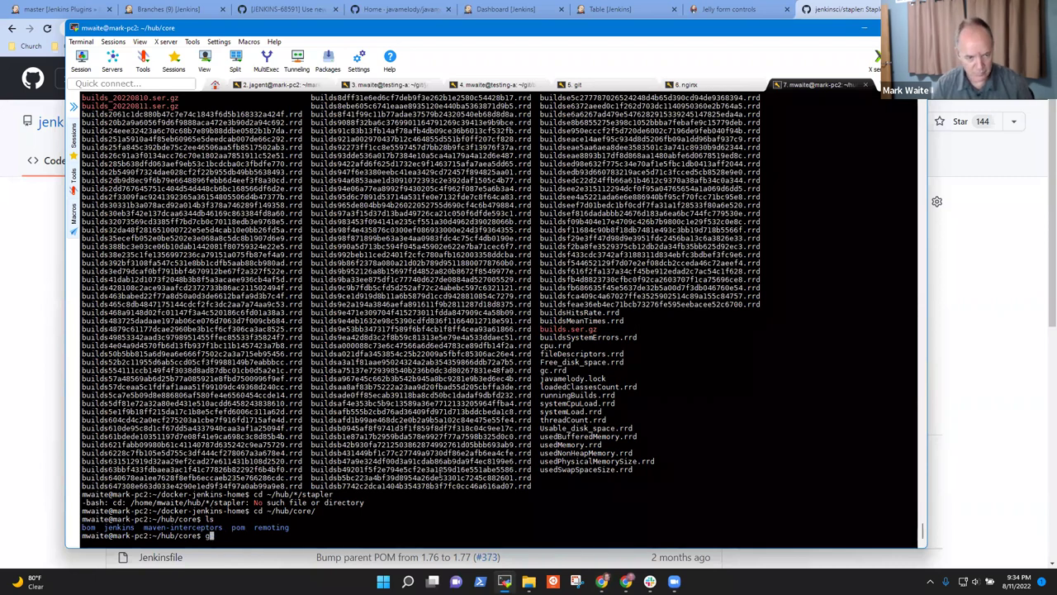
right_click(441, 479)
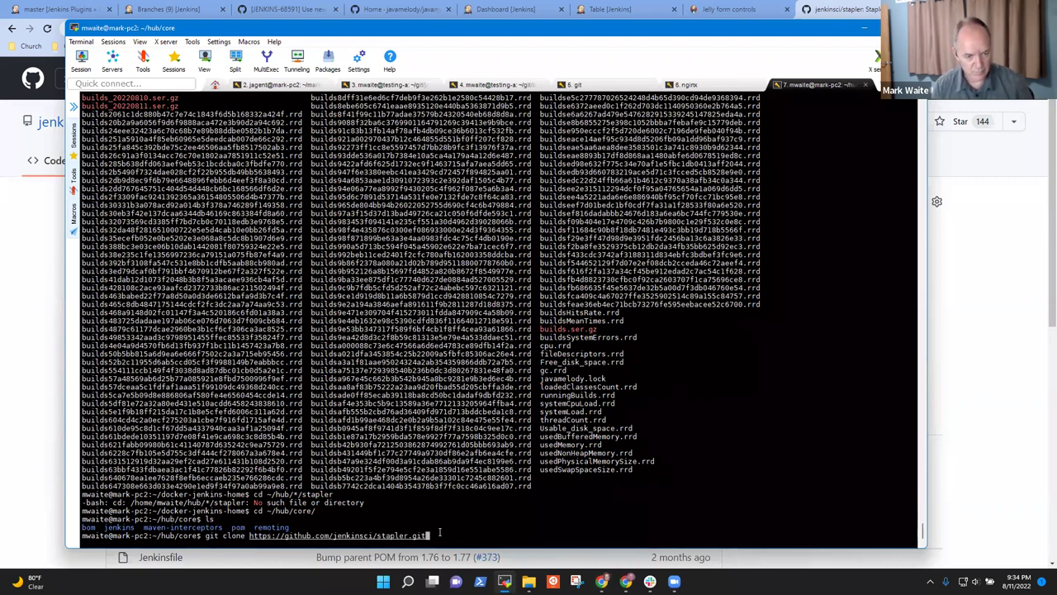
key(Return)
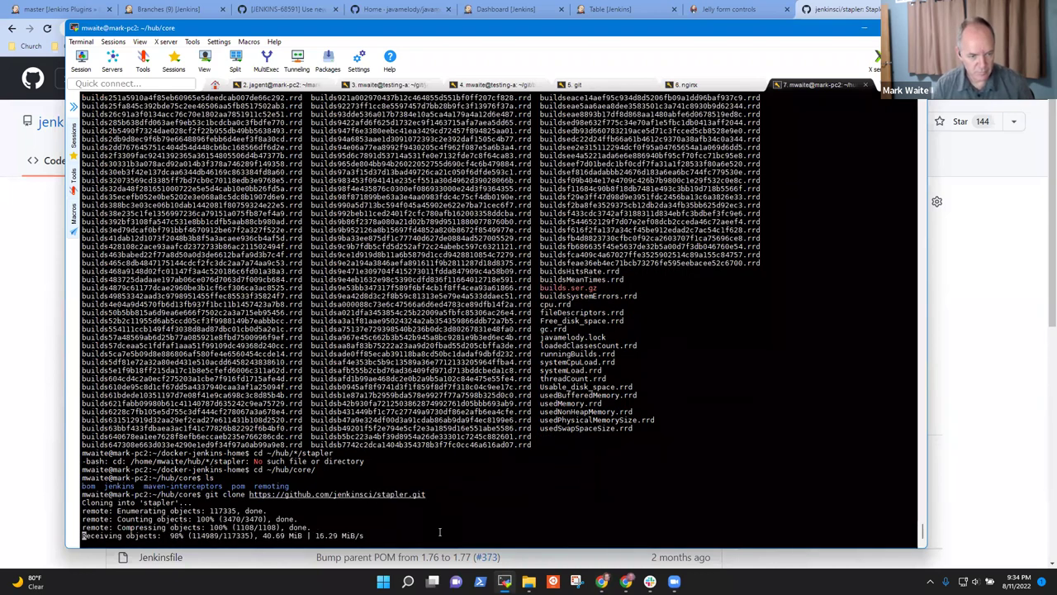
Step: Enter the cloned stapler directory and search its files for "paginat" with a case-insensitive git grep
text(cd st)
key(Tab)
key(Return)
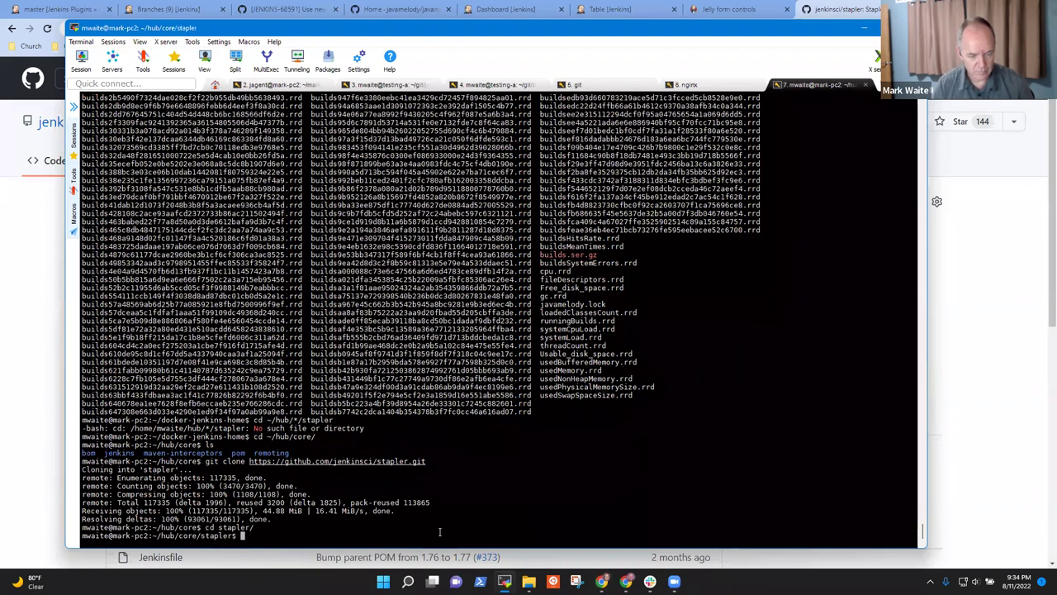
text(git gre)
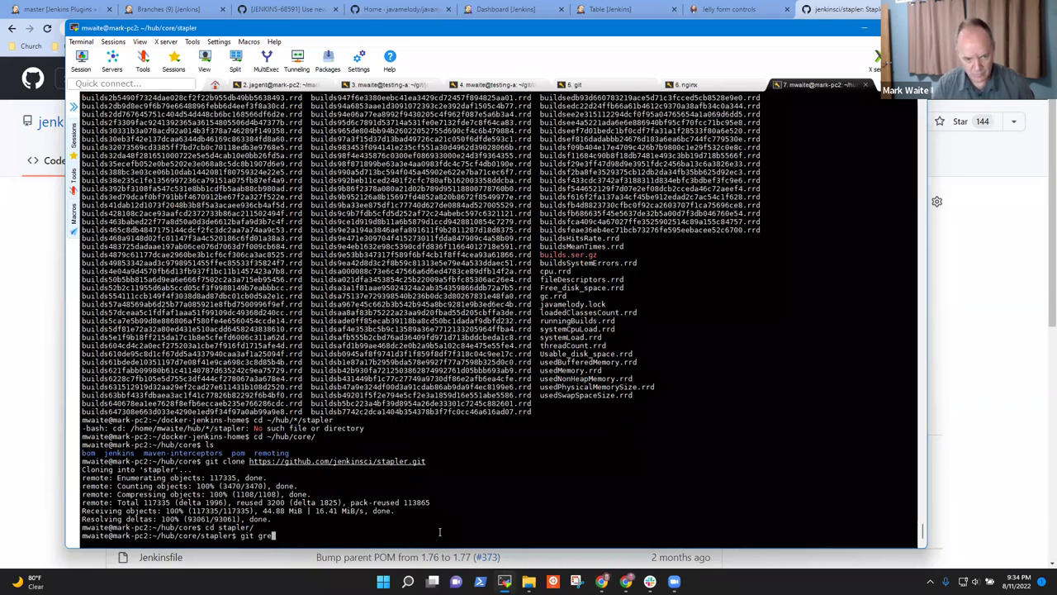
text(p -i paginat)
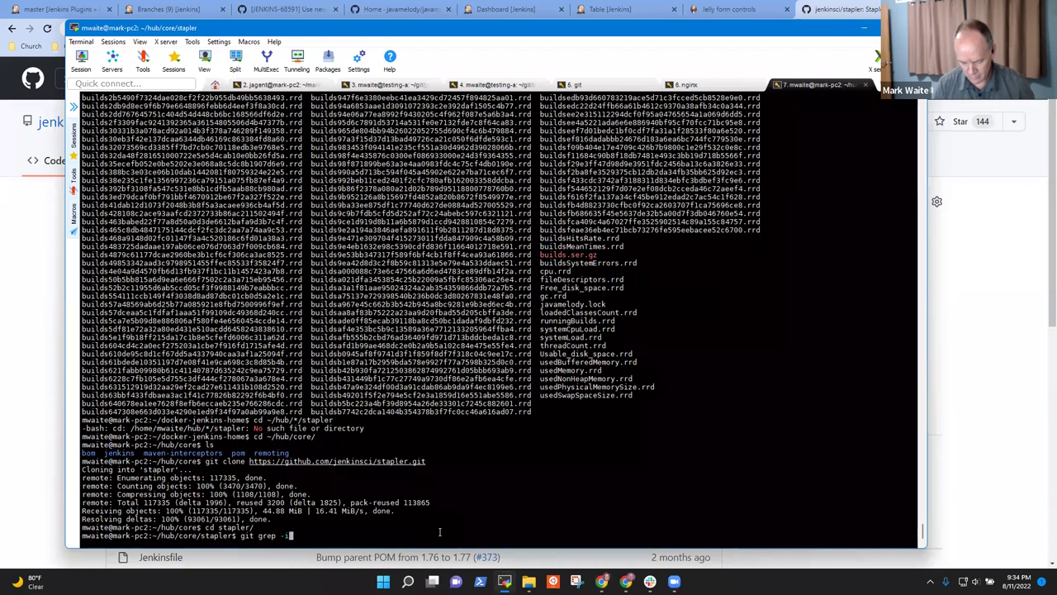
key(Return)
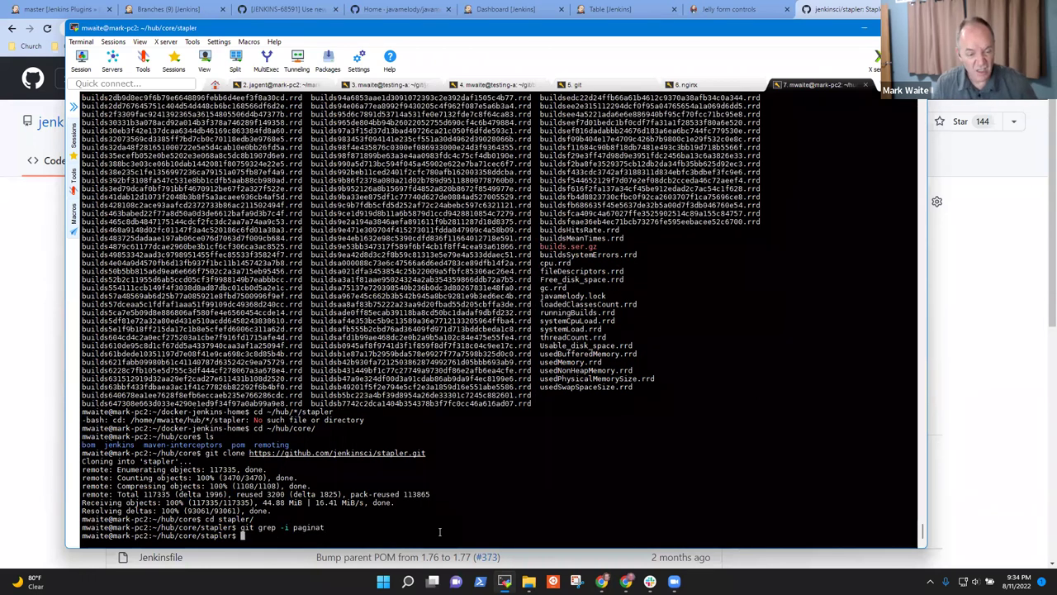
Step: Recall the last git grep command and remove its search term, leaving "git grep -i" at the prompt
key(Up)
key(BackSpace)
key(BackSpace)
key(BackSpace)
key(BackSpace)
key(BackSpace)
key(BackSpace)
key(BackSpace)
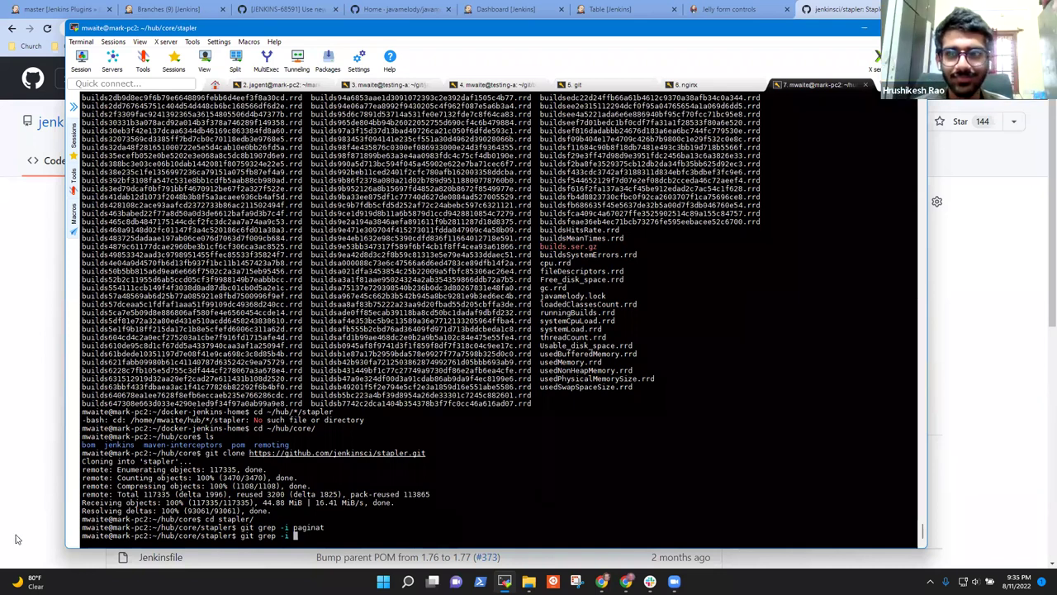
Step: Switch to the browser, search Google for "synonym for pagination" in a new tab, and look through the YourDictionary thesaurus page
click(24, 408)
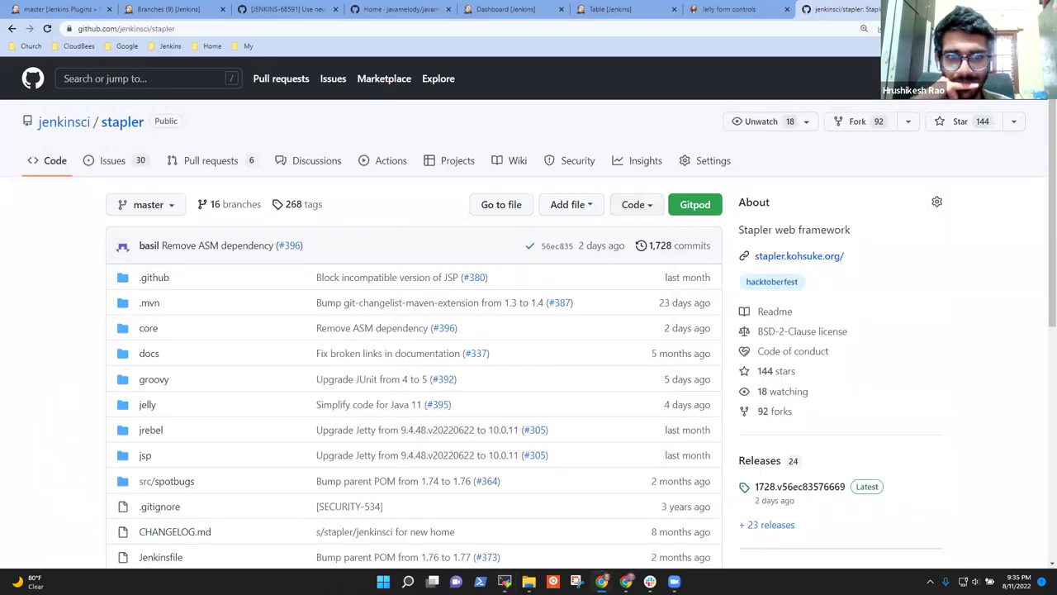
key(ctrl+t)
text(synoy)
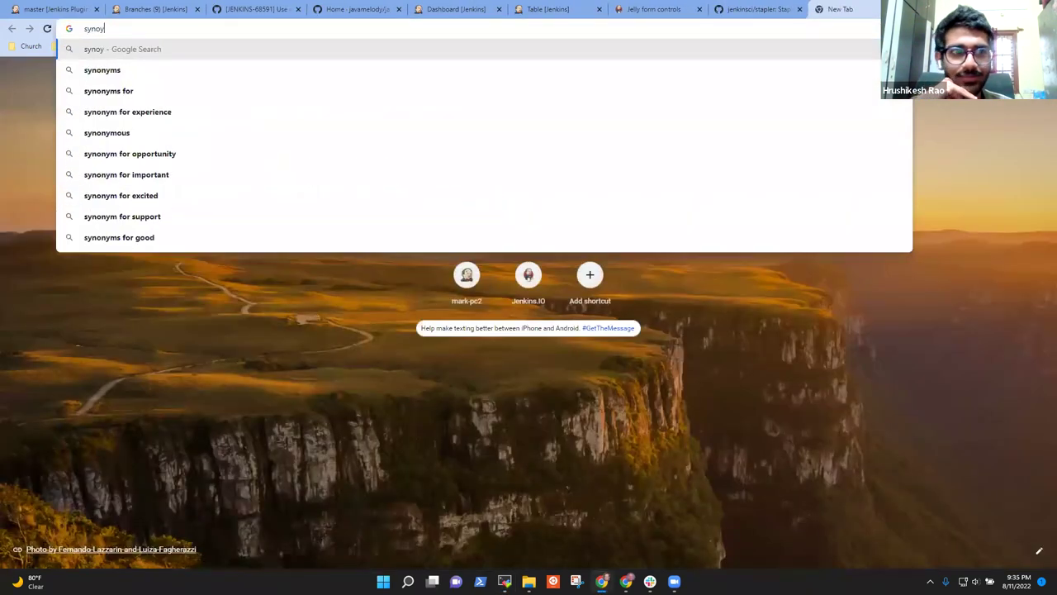
key(BackSpace)
text(nym)
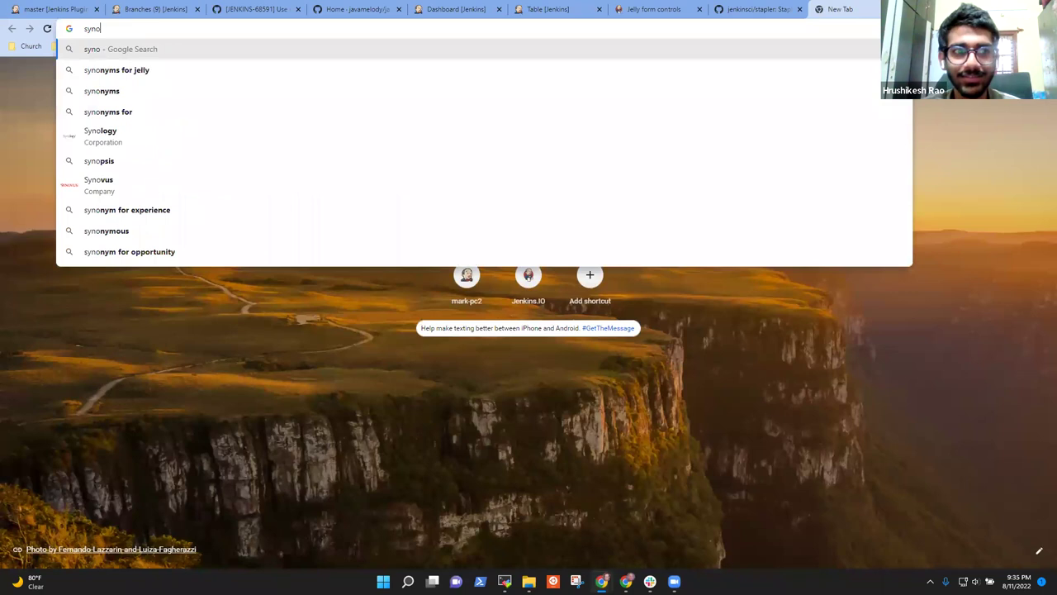
text( for pa)
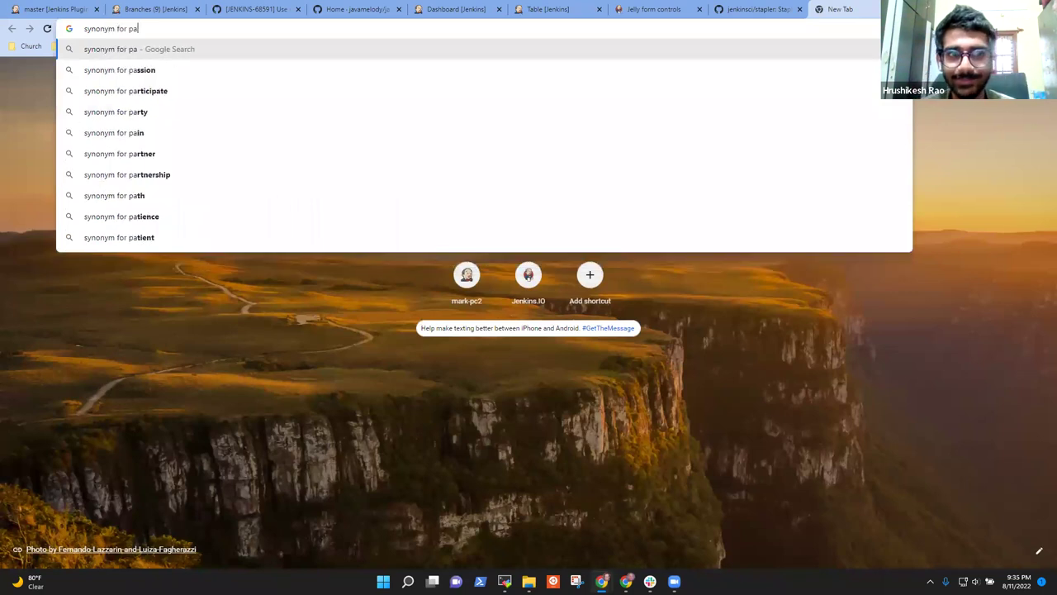
text(gination)
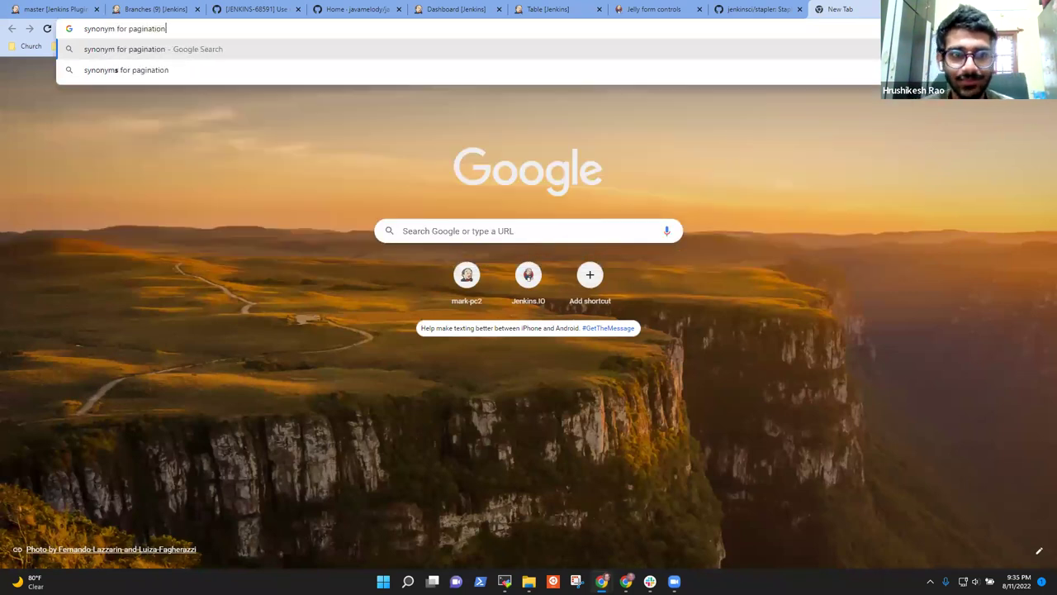
key(Return)
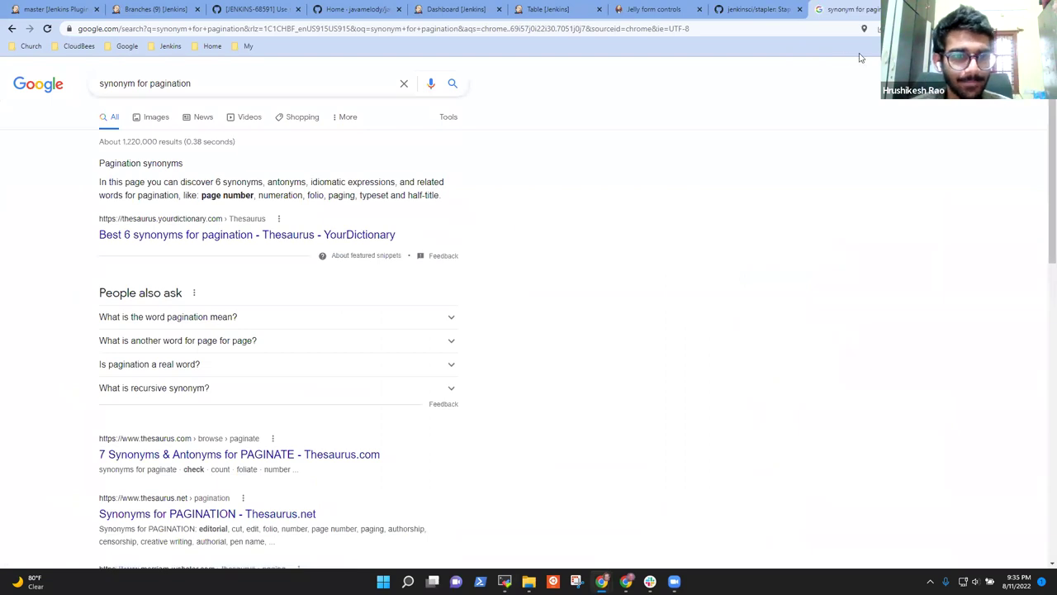
click(213, 238)
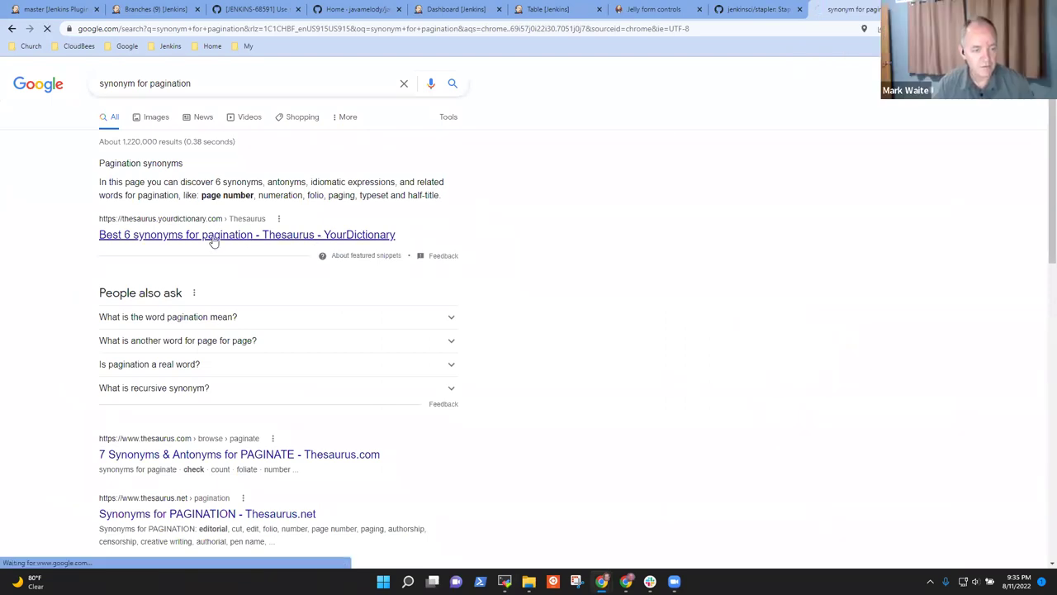
scroll(446, 369, down, 3)
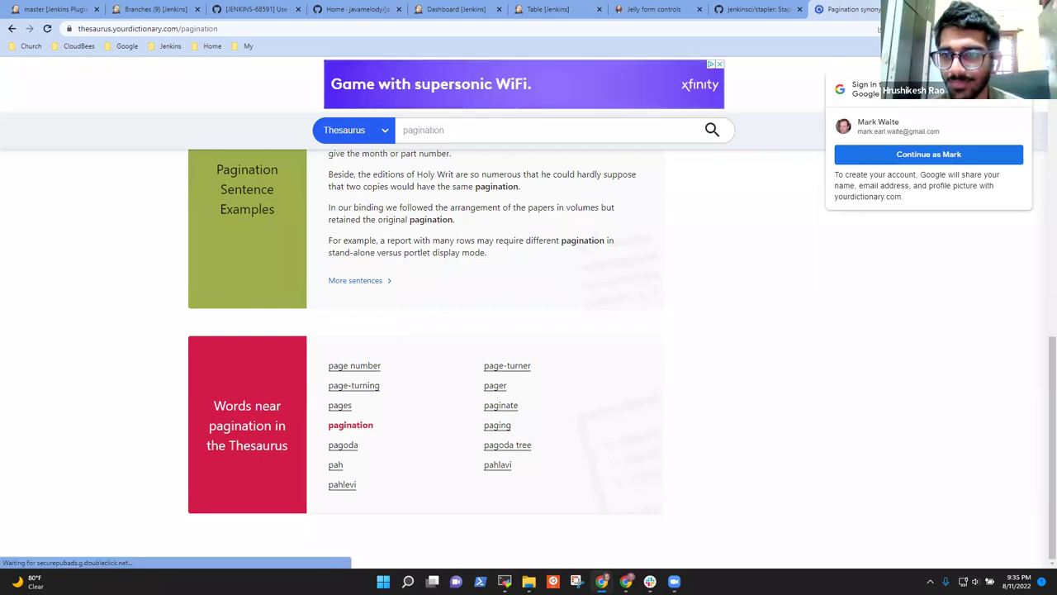
Step: Close the thesaurus page, switch to the terminal, and search the stapler files for "page.*numb" with a case-insensitive git grep
key(ctrl+w)
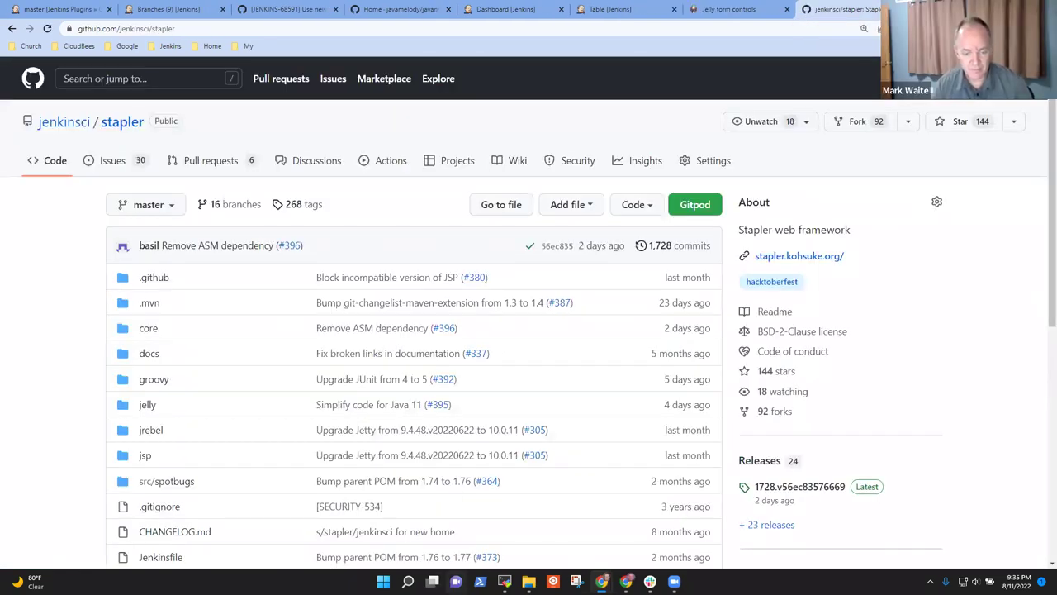
click(504, 580)
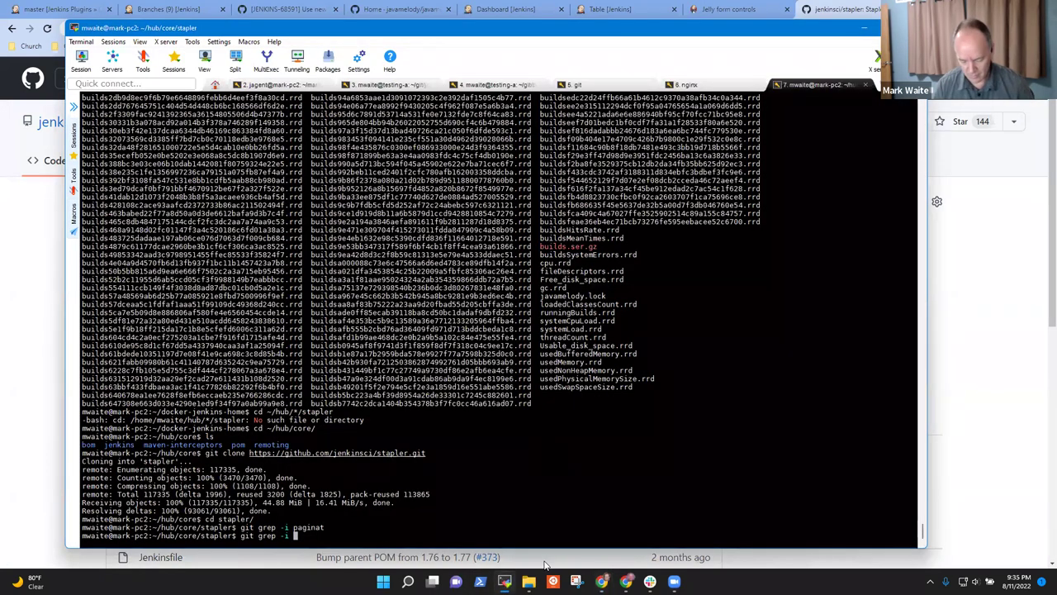
text(page.*)
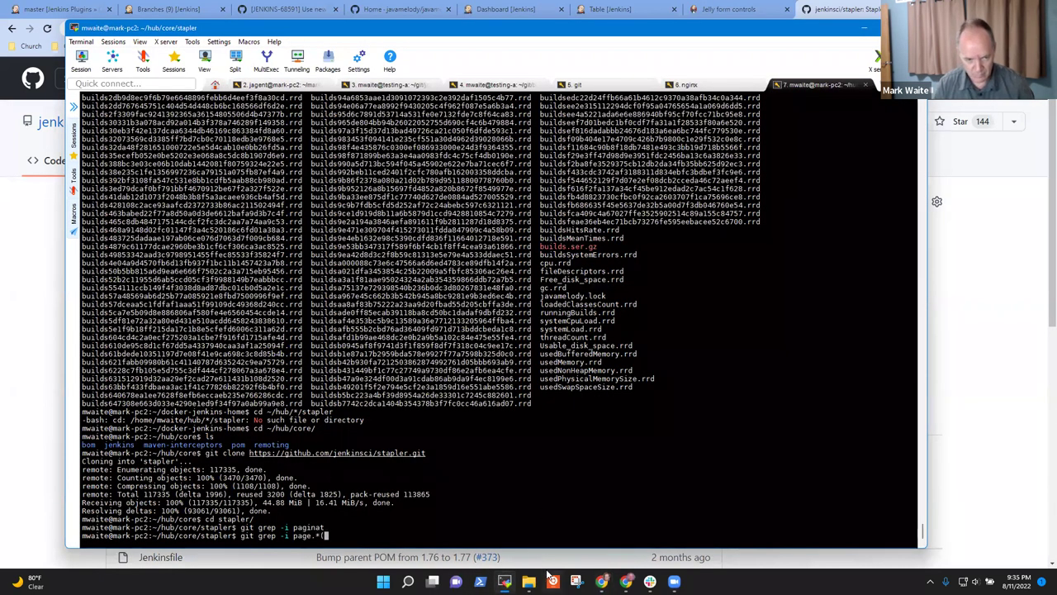
text(num)
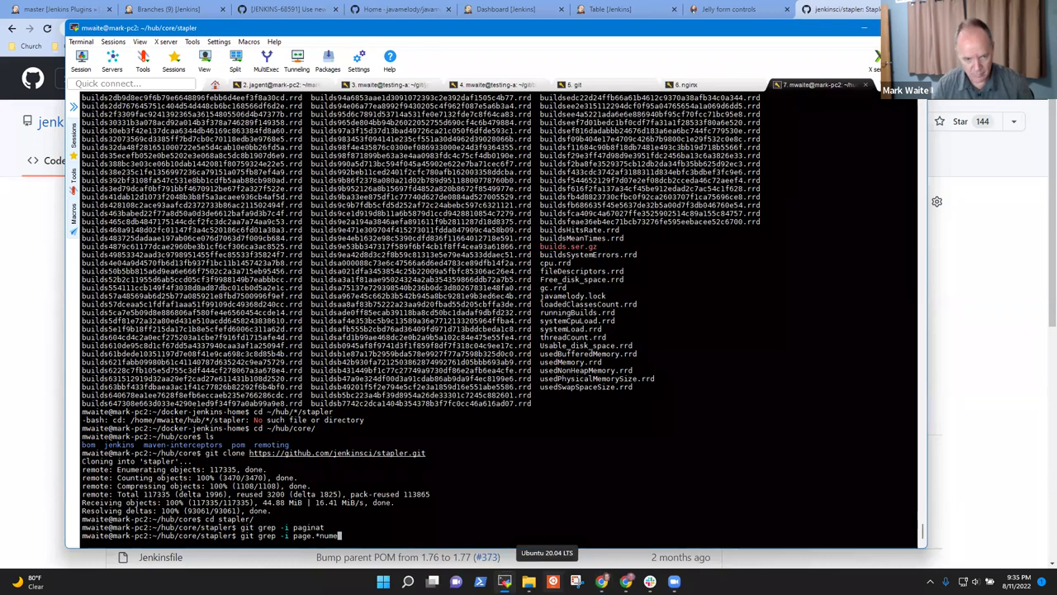
text(b)
key(Return)
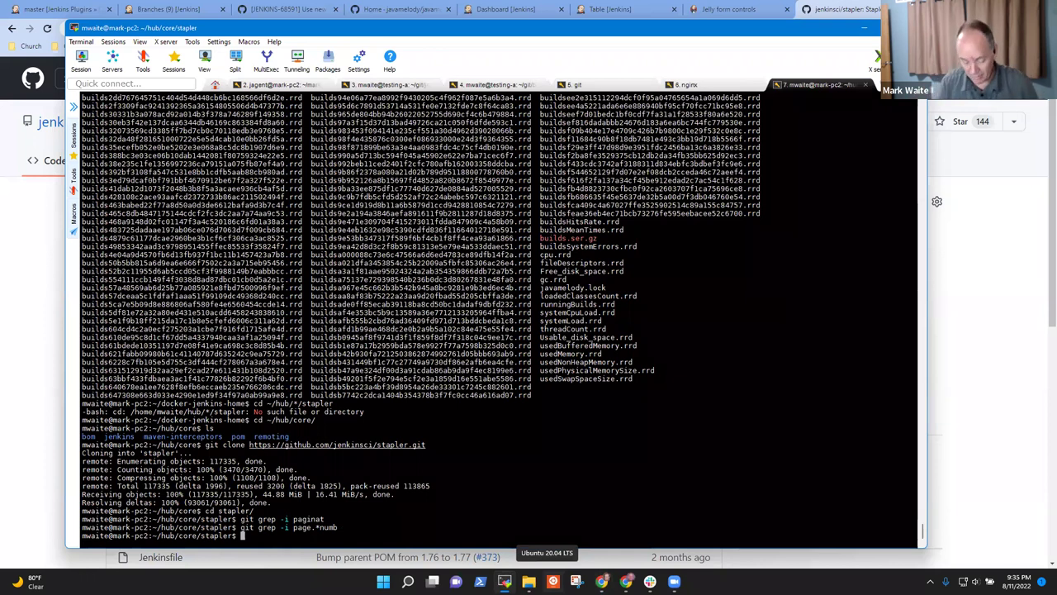
Step: Try to change to the ~/hub/plugins/warn* directory and start another path with "cd ~/"
text(cd -/hub/plugins/warn*)
key(Return)
text(cd ~/)
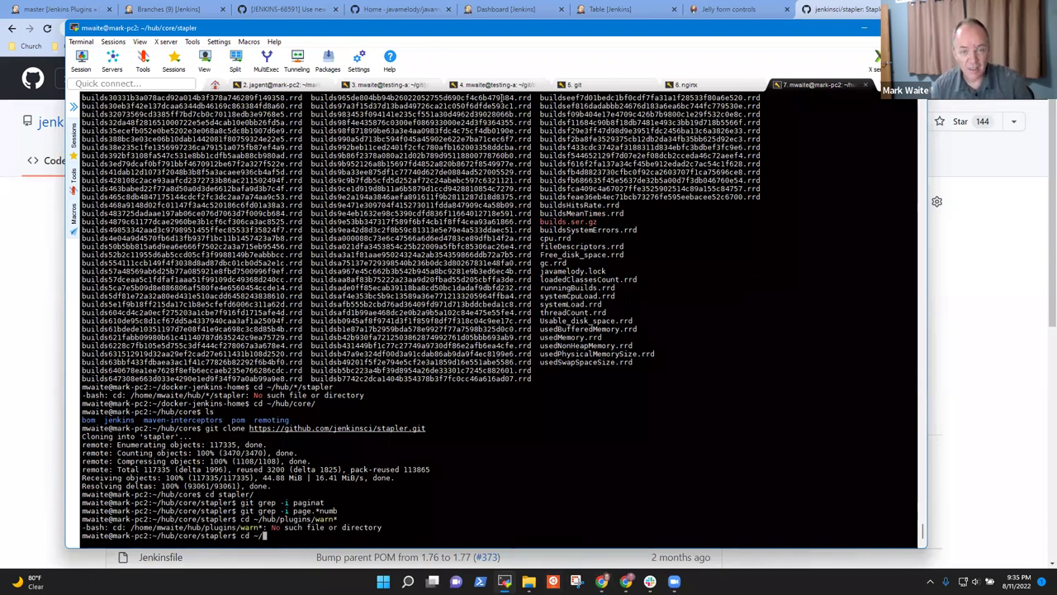
Step: Switch to the browser's Jelly form controls page, go to the Jenkins Plugins Index, and search it for "warnings"
click(754, 16)
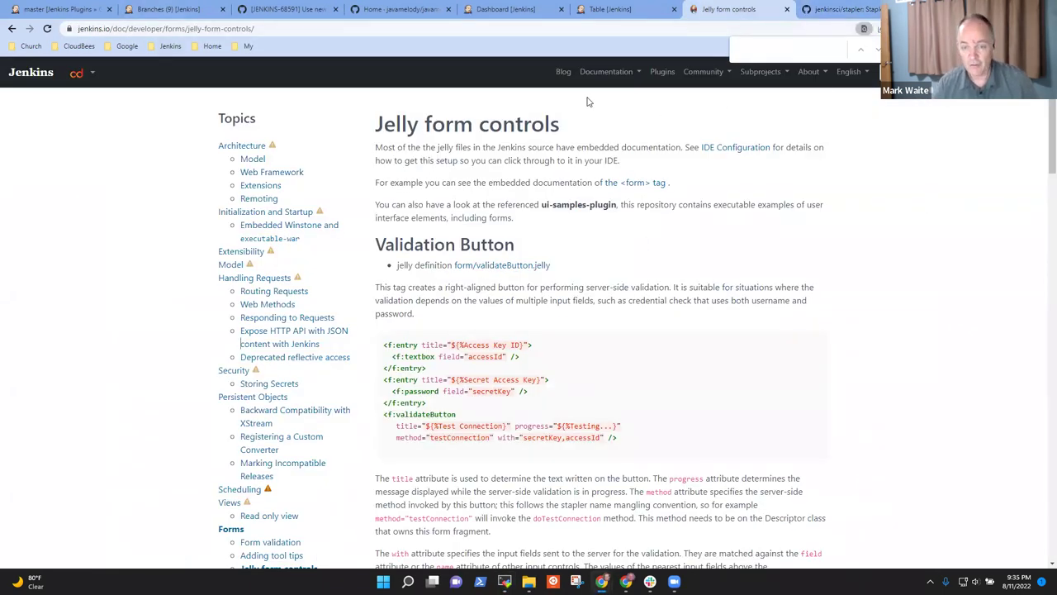
click(664, 72)
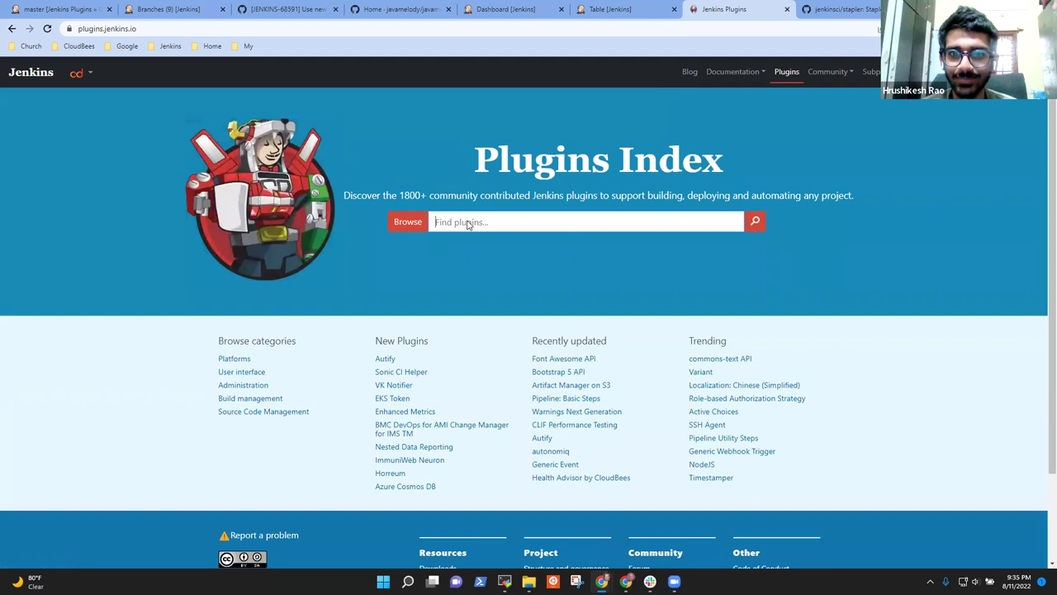
key(F11)
key(BackSpace)
key(BackSpace)
key(BackSpace)
text(wa)
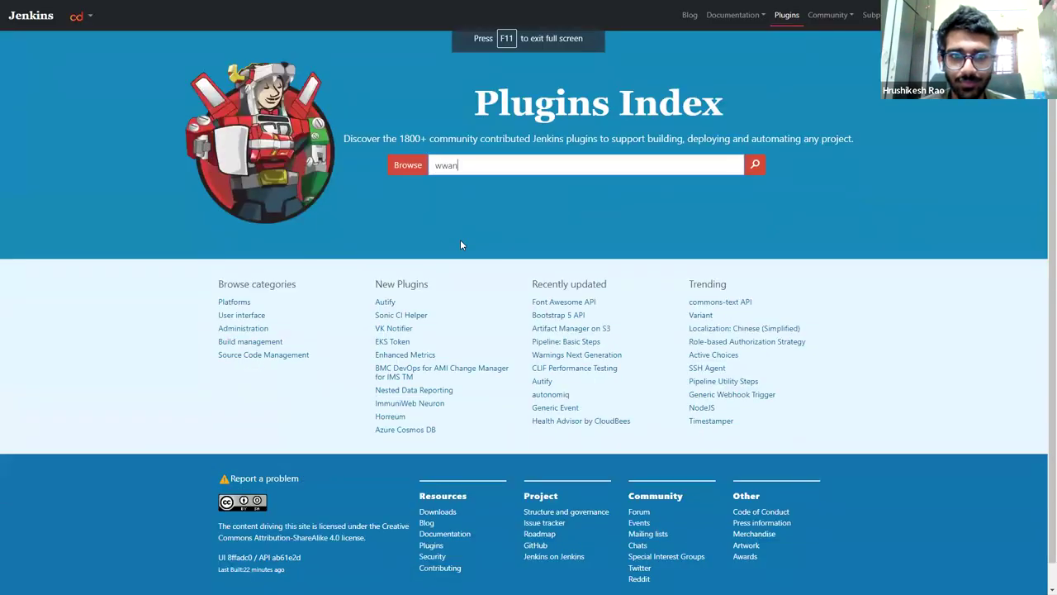
key(BackSpace)
key(BackSpace)
text(arnings)
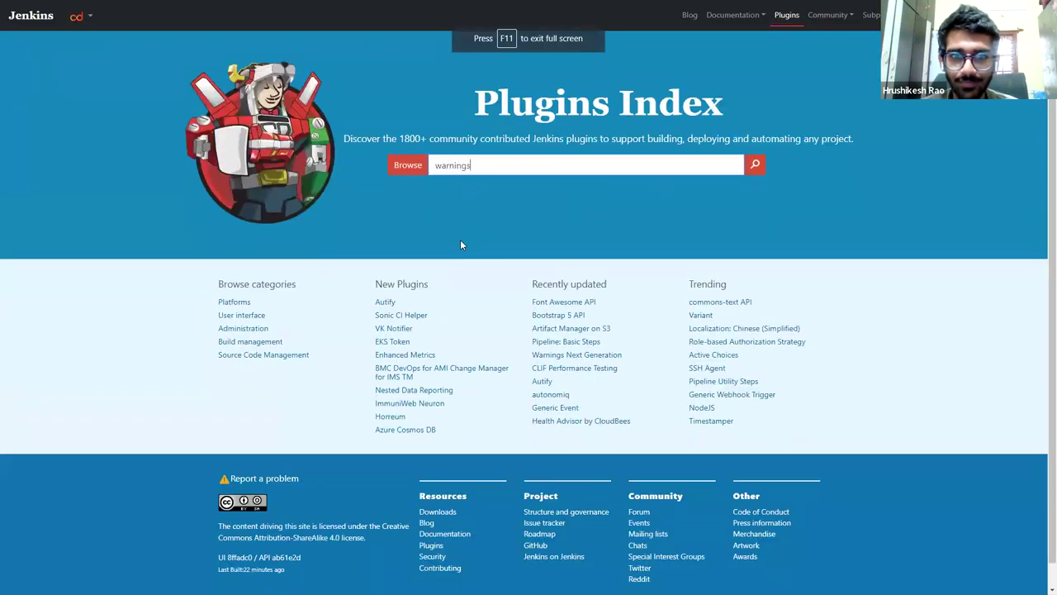
key(Return)
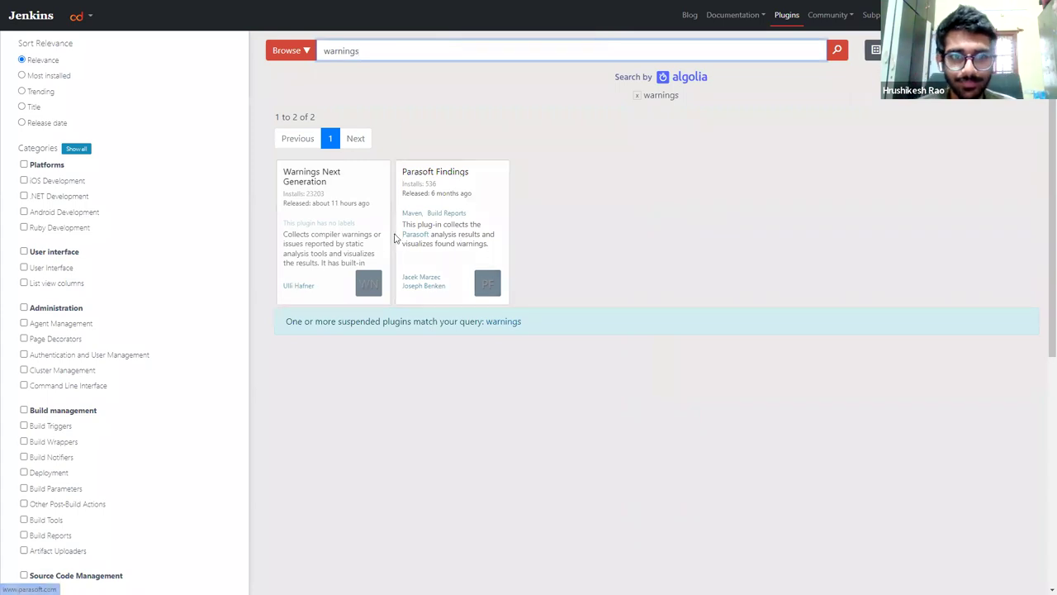
Step: Open the Warnings Next Generation plugin page outside full screen, look through its documentation, and go to its GitHub repository
click(328, 236)
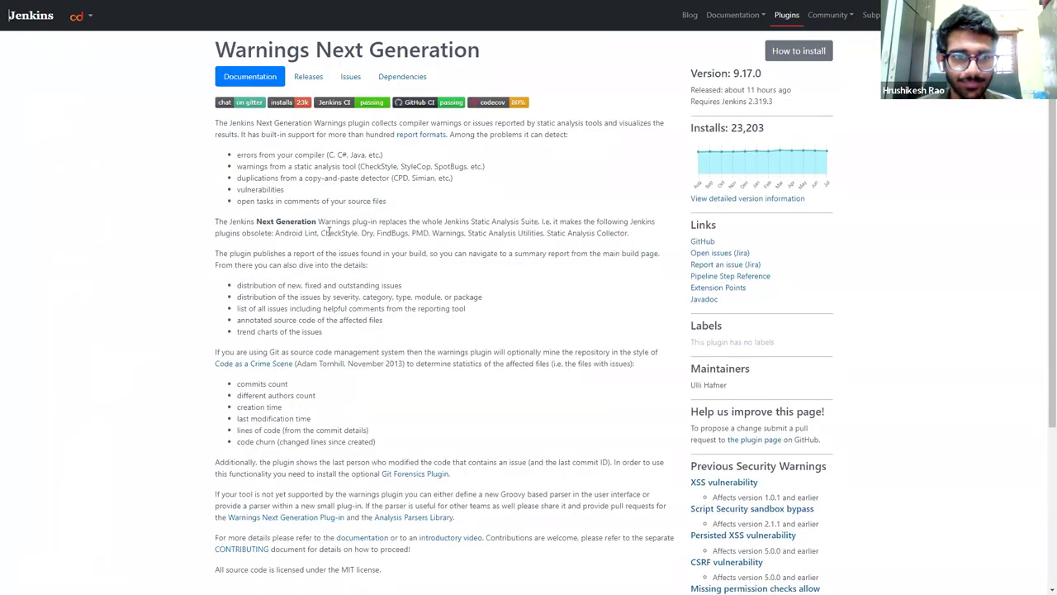
key(F11)
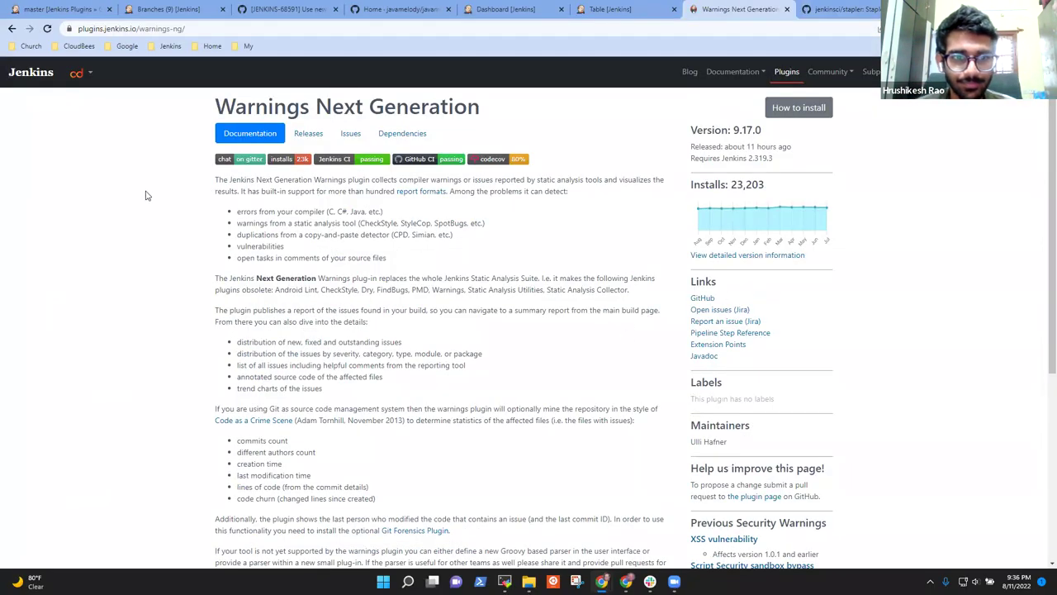
scroll(314, 280, down, 4)
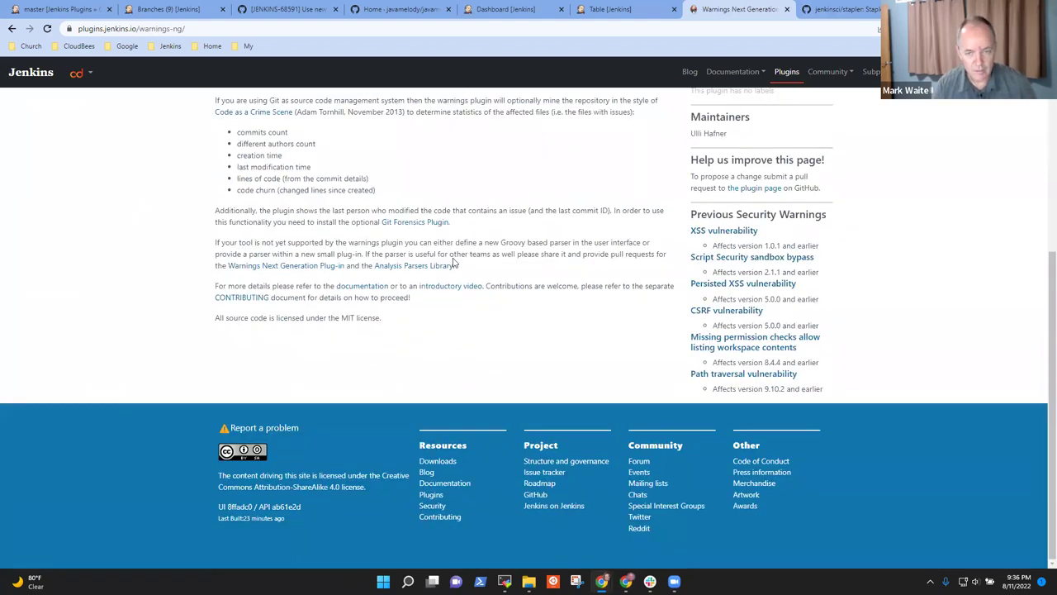
scroll(453, 263, up, 3)
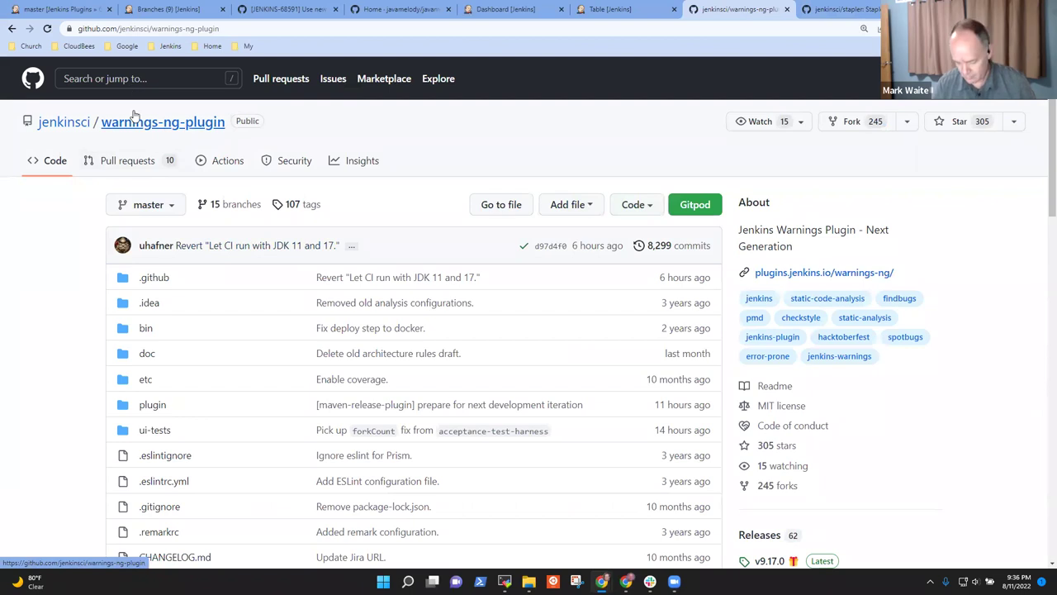
Step: Search the warnings-ng-plugin repository for "pagination" and open the doc/Documentation.md result
key(slash)
text(pagination)
key(Return)
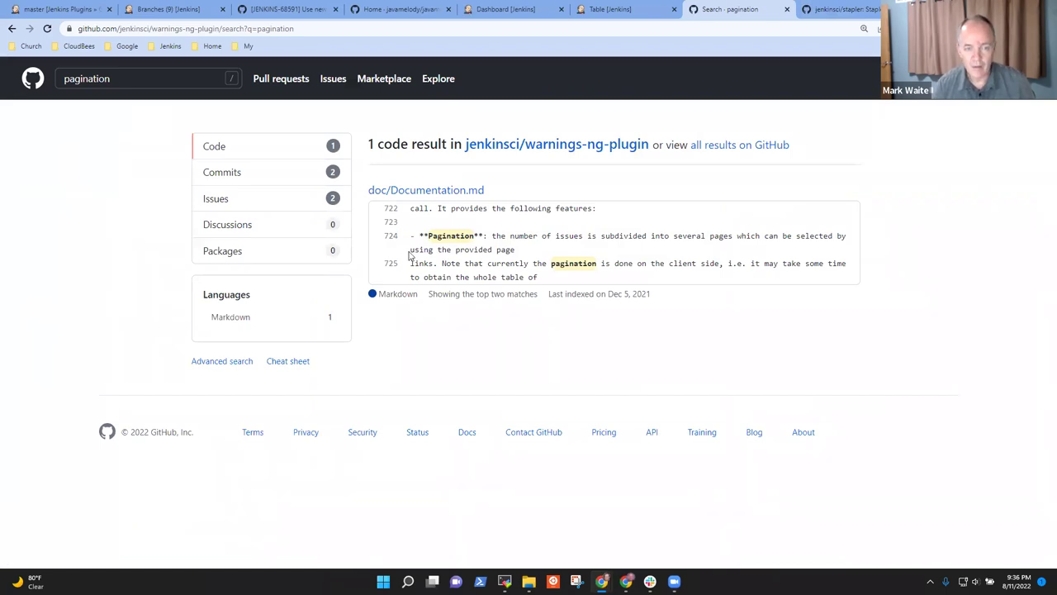
click(463, 199)
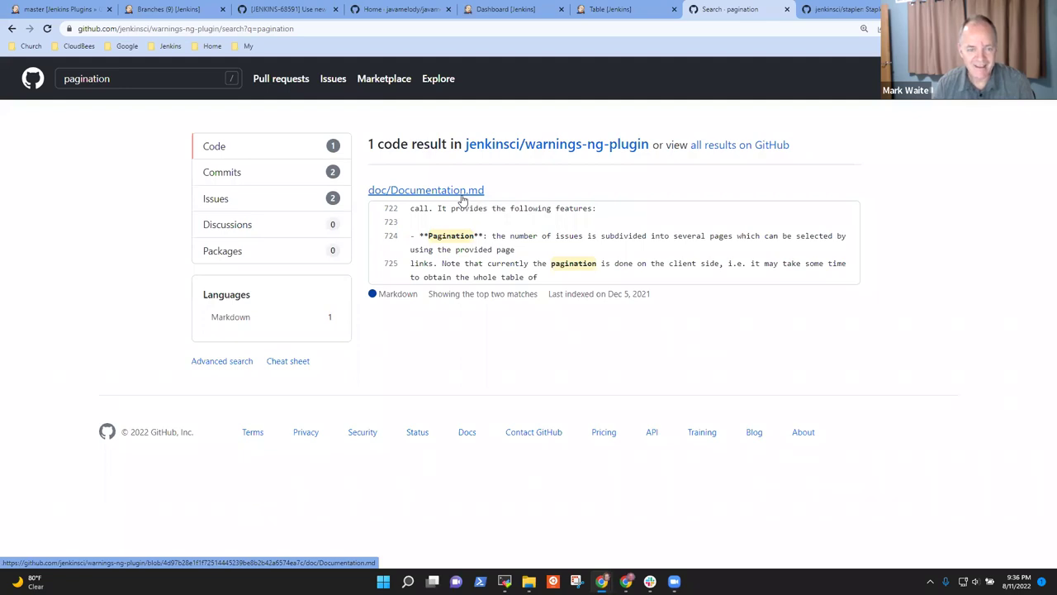
Step: Find the first occurrence of "paginat" in Documentation.md and close the page search
scroll(399, 444, down, 5)
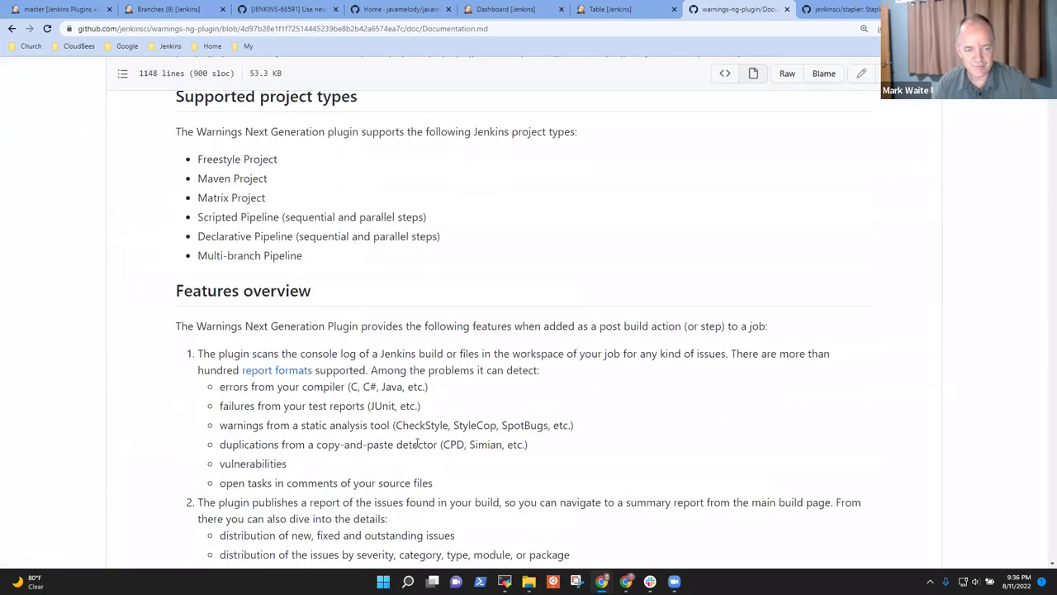
scroll(409, 453, up, 1)
key(ctrl+f)
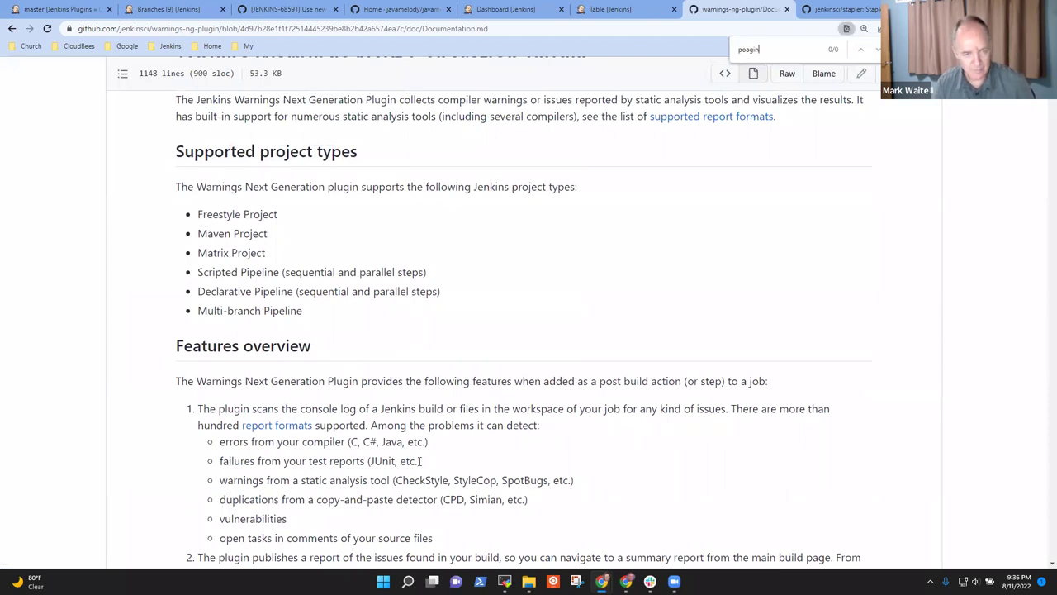
key(ctrl+a)
text(paginat)
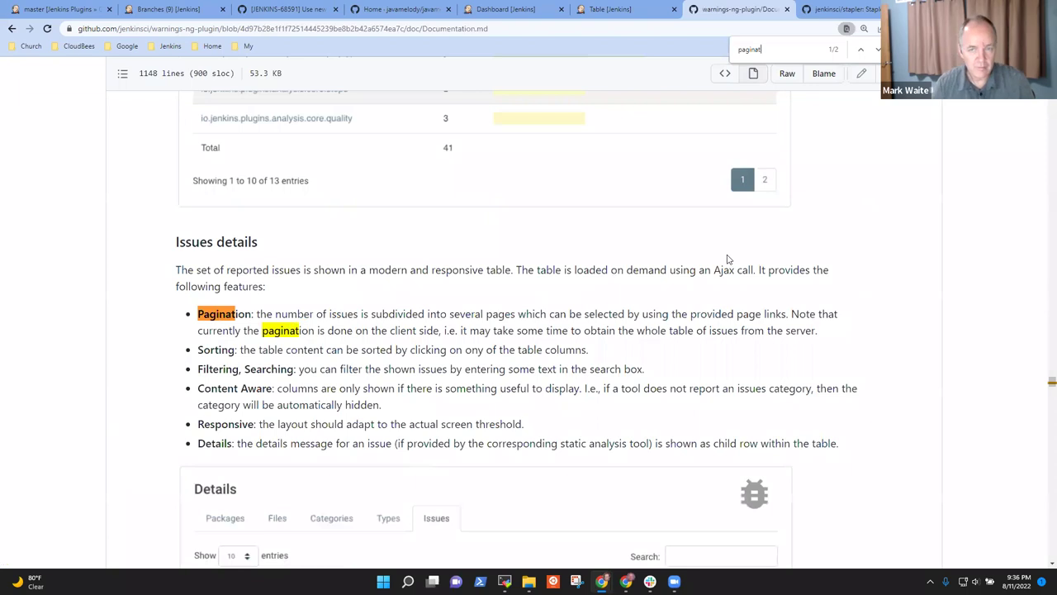
key(Escape)
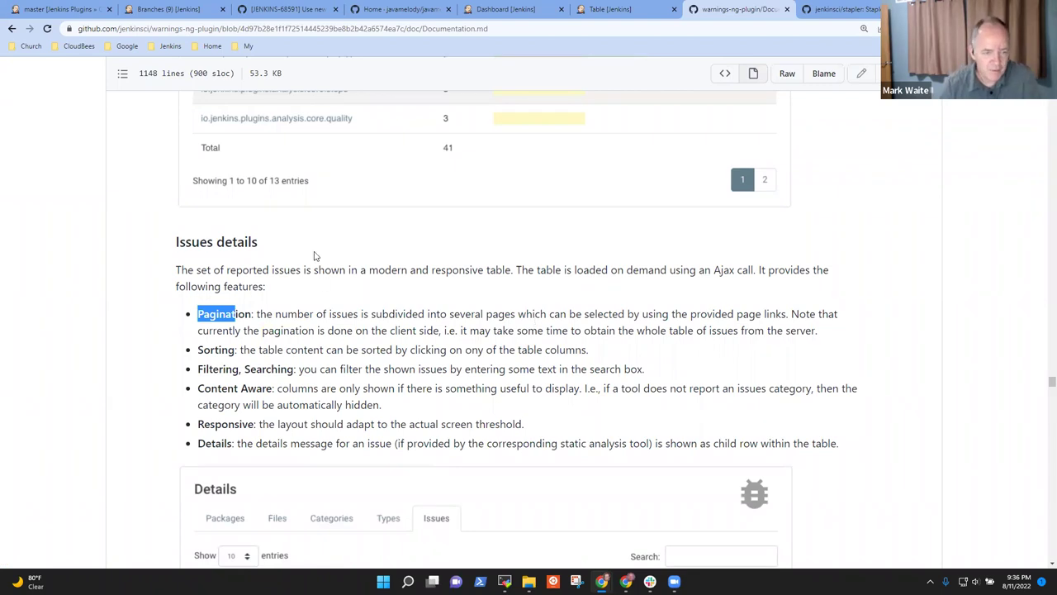
Step: Examine the Issues details section's table features and example screenshot, and open the section's direct link
scroll(333, 300, down, 3)
scroll(358, 253, up, 1)
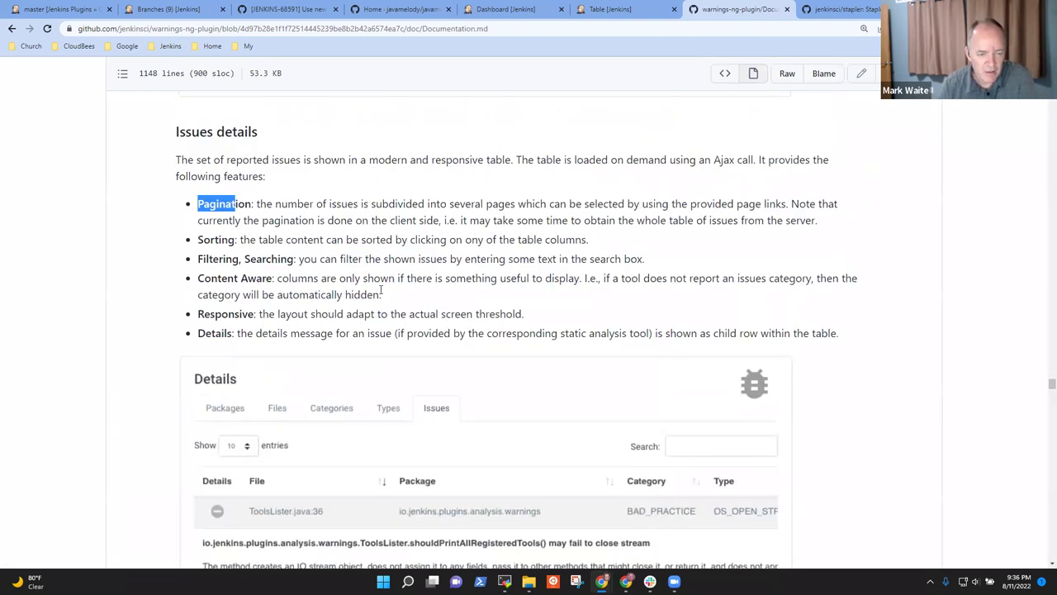
scroll(385, 259, down, 3)
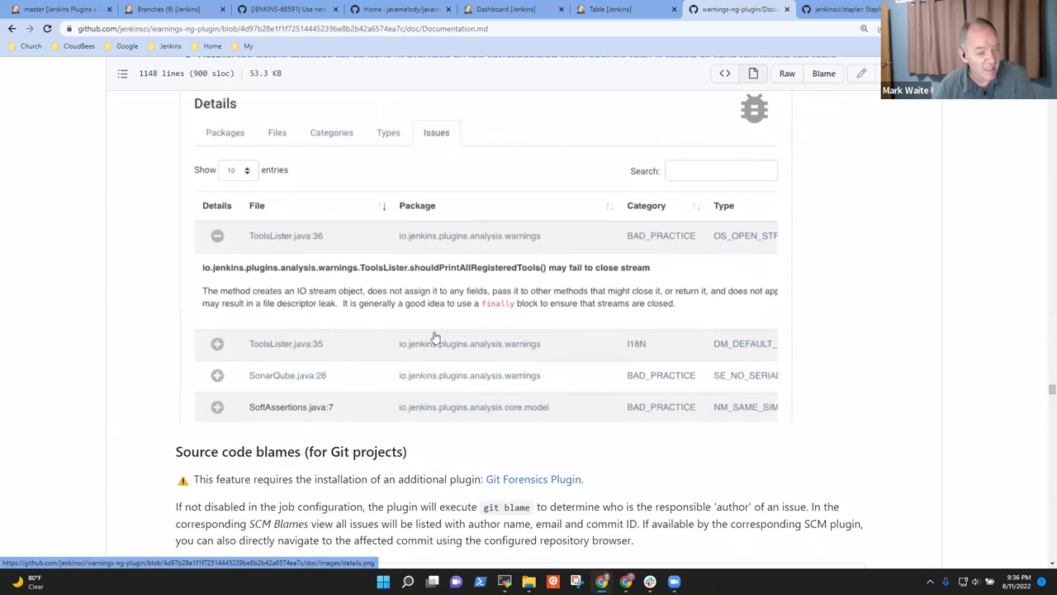
scroll(370, 367, up, 2)
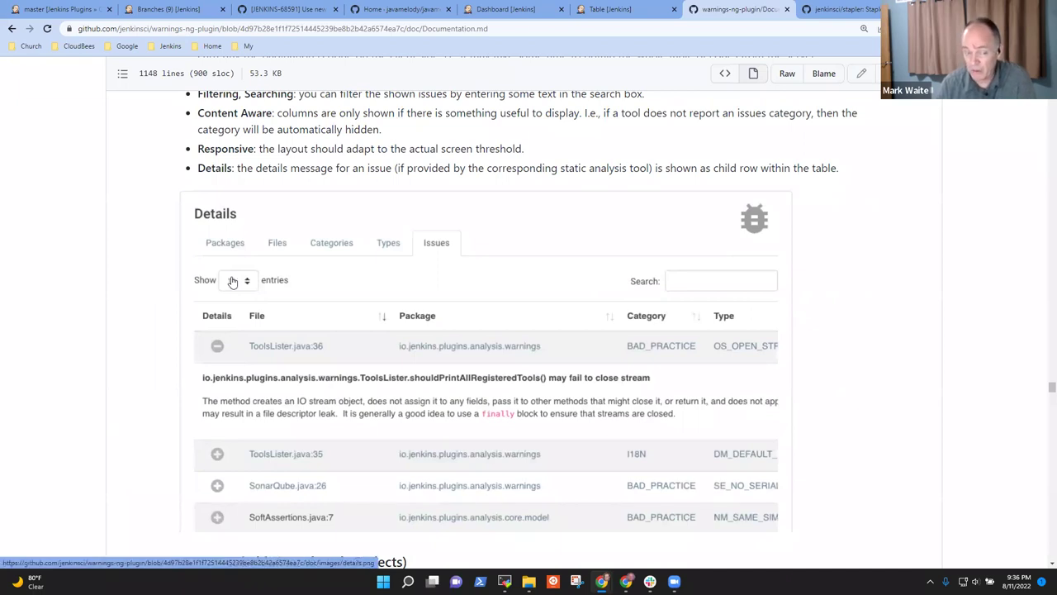
scroll(267, 318, down, 1)
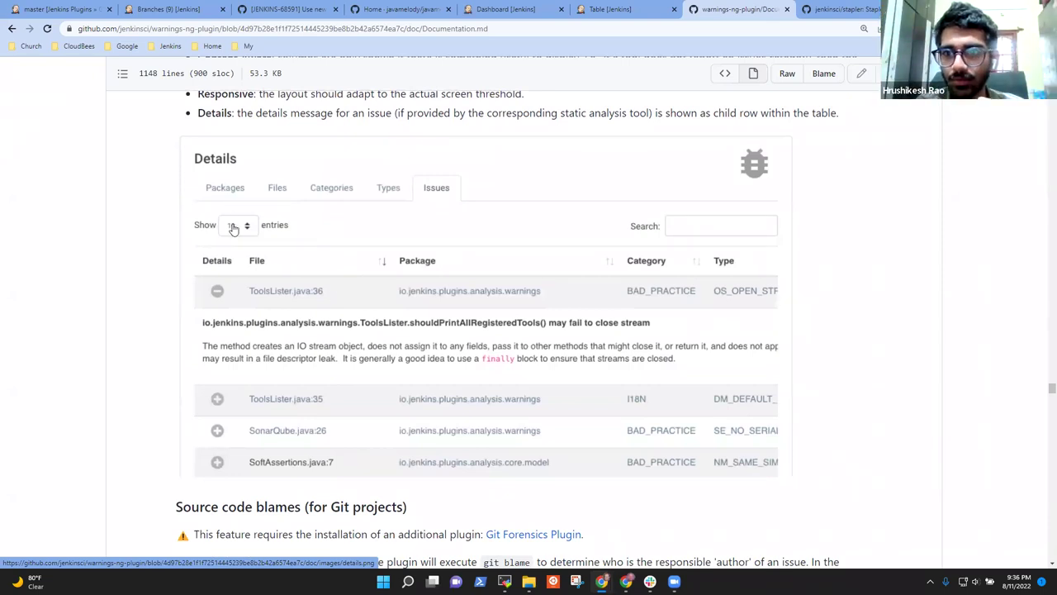
scroll(289, 248, up, 2)
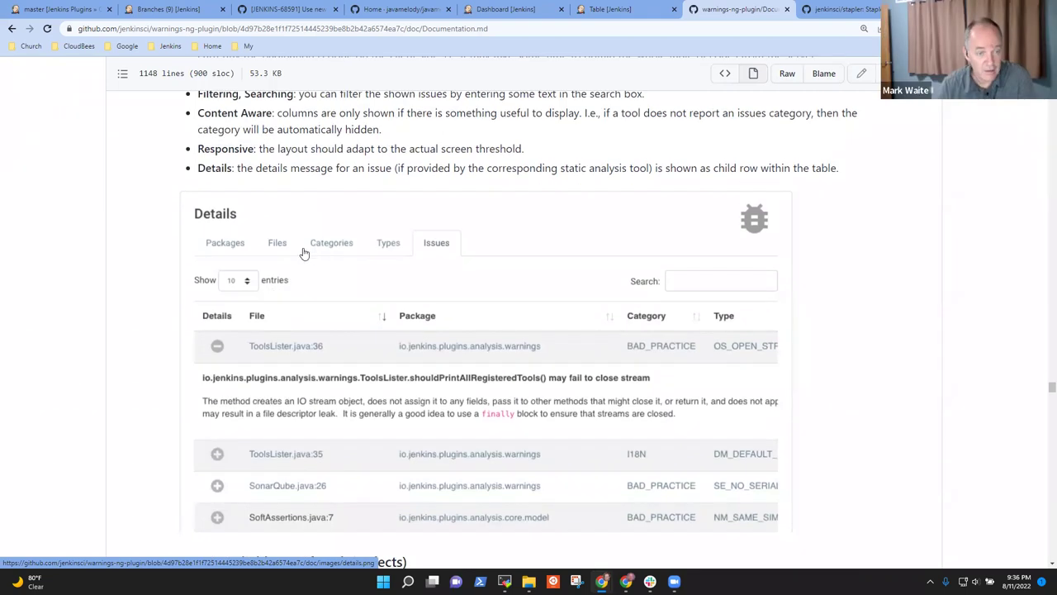
scroll(316, 316, up, 3)
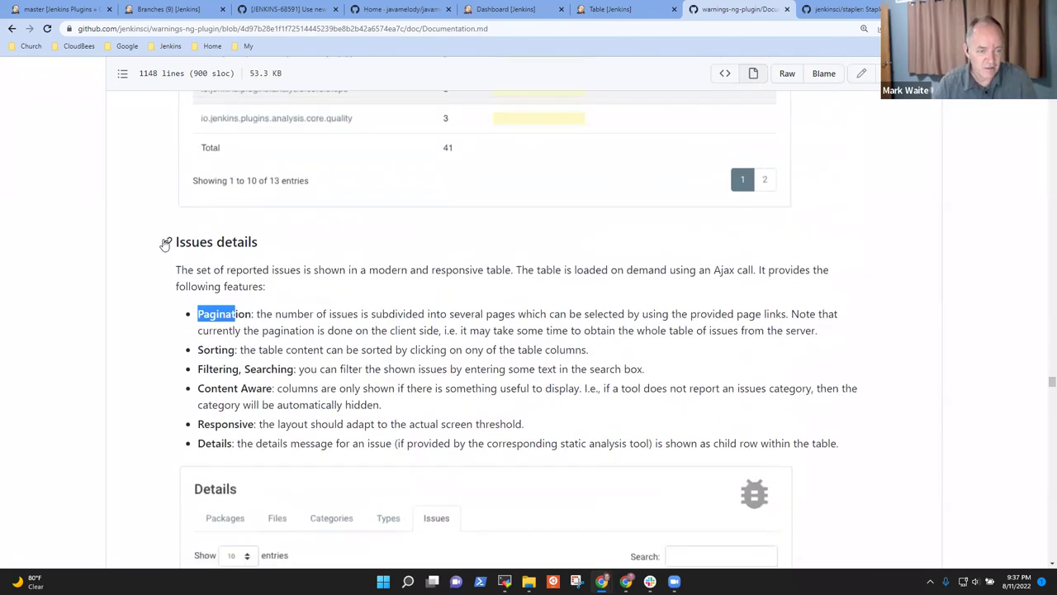
click(165, 243)
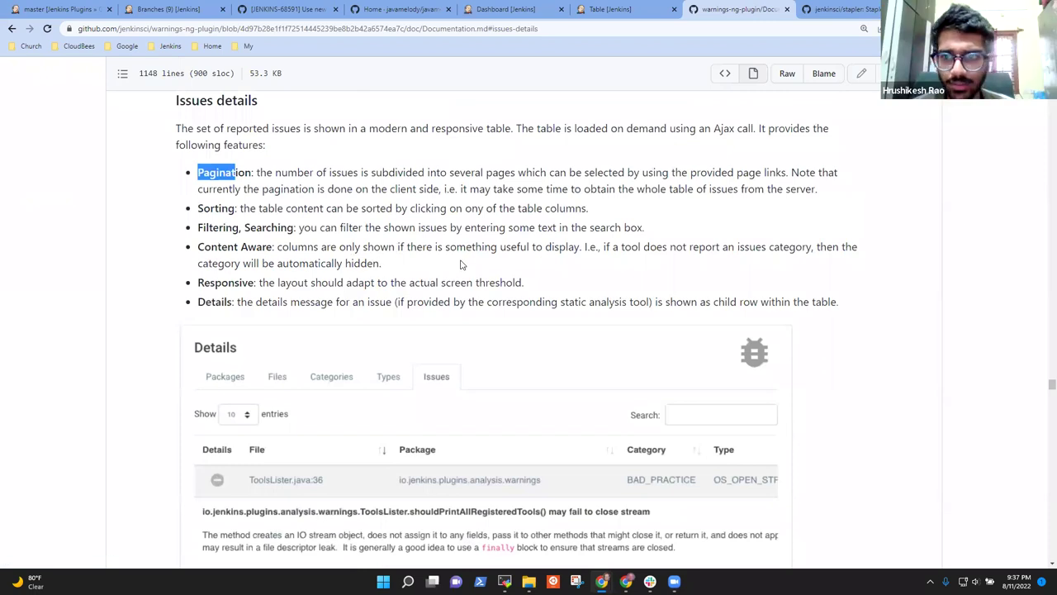